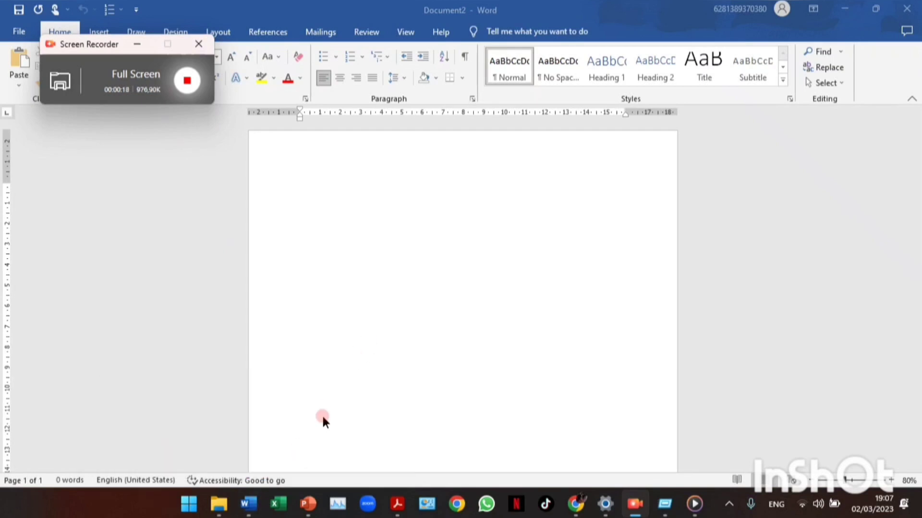
Step: Close Document1 without saving its changes
{"action": "mouse_move", "coordinate": [248, 502]}
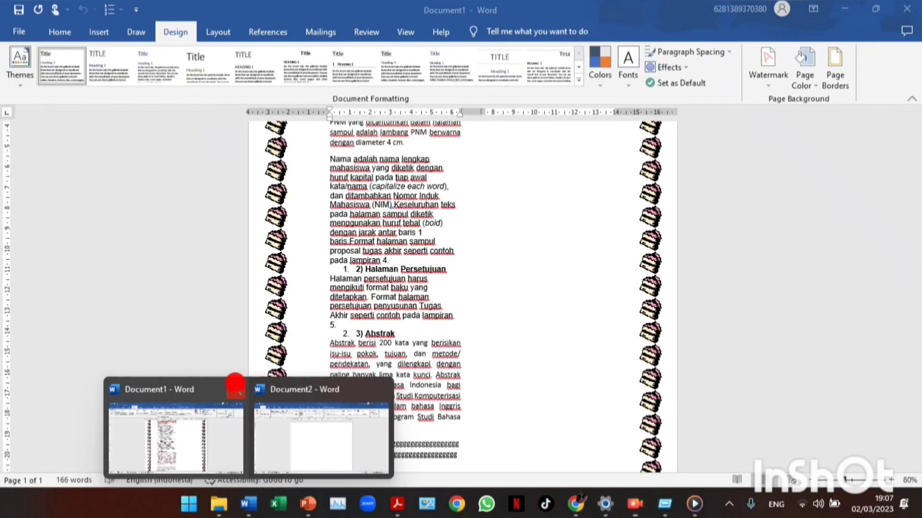
{"action": "left_click", "coordinate": [239, 394]}
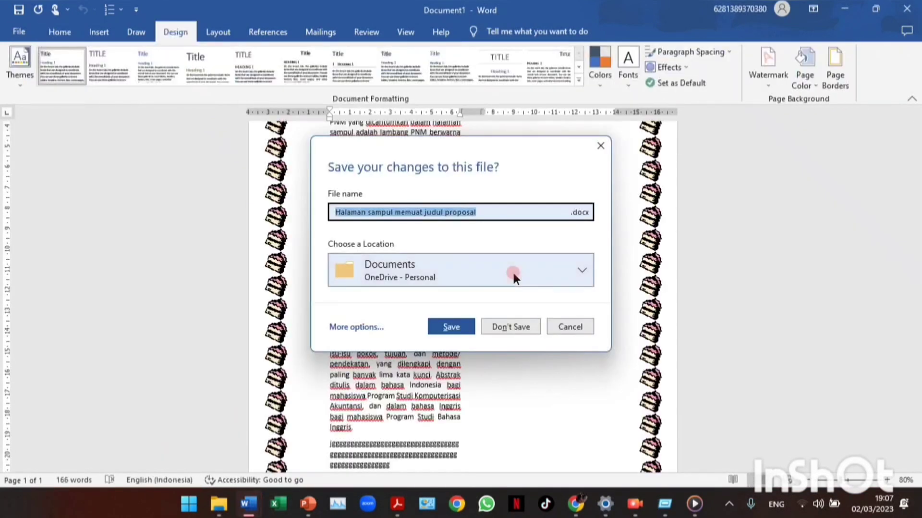
{"action": "left_click", "coordinate": [523, 327]}
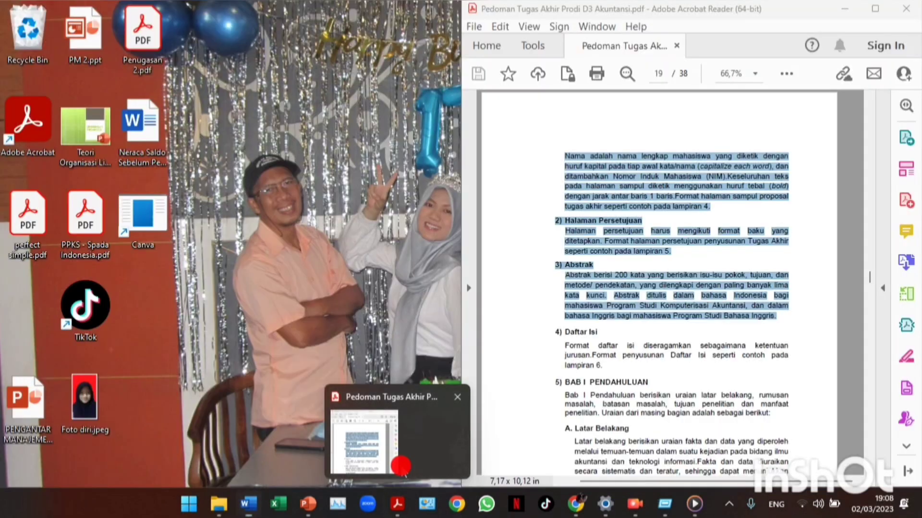
Step: Arrange Document2 and Pedoman Tugas Akhir Prodi D3 Akuntansi.pdf side by side, giving Document2 the wider left part of the split
{"action": "left_click", "coordinate": [365, 440]}
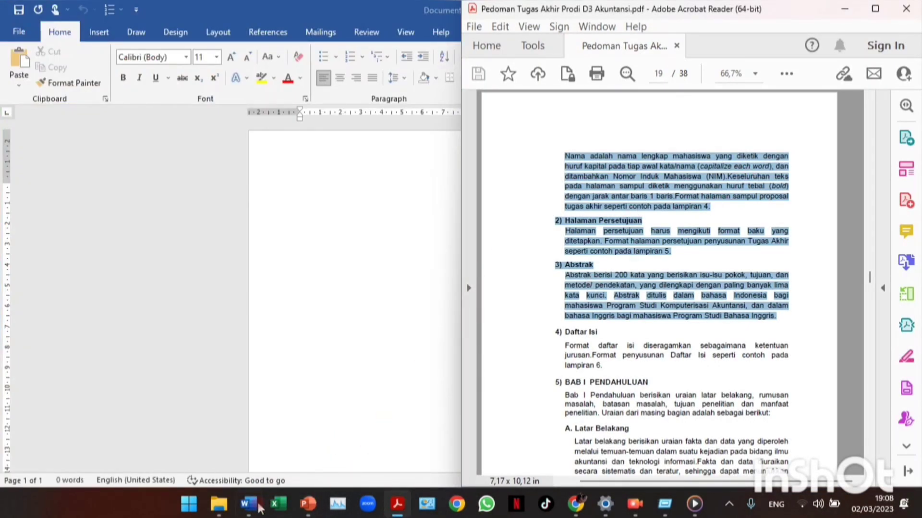
{"action": "mouse_move", "coordinate": [256, 512]}
{"action": "left_click", "coordinate": [247, 449]}
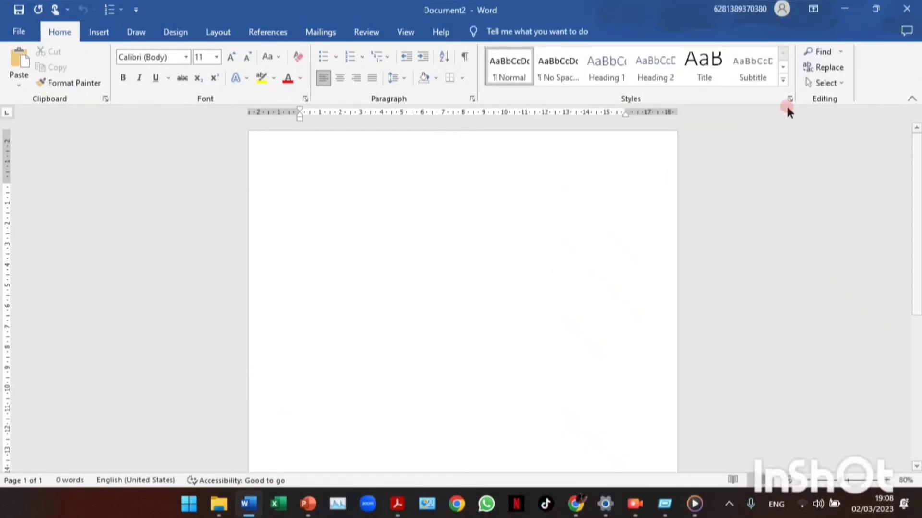
{"action": "mouse_move", "coordinate": [879, 8]}
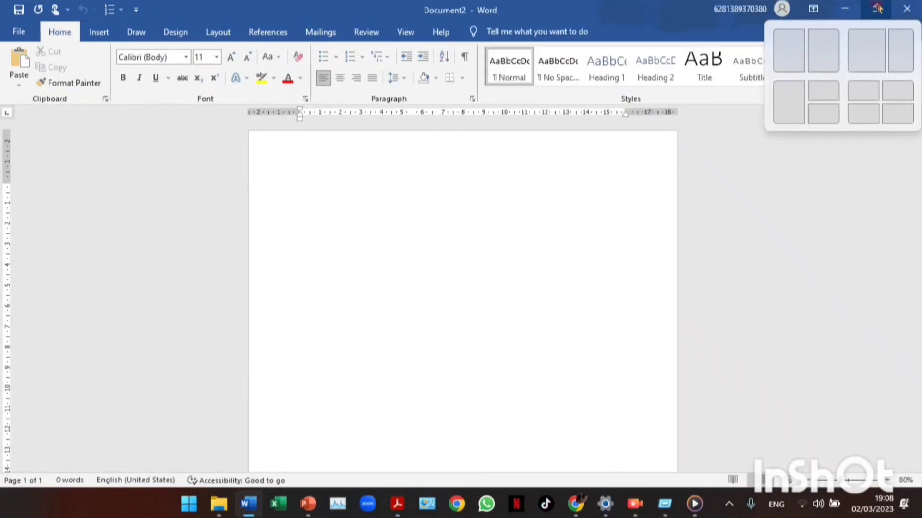
{"action": "left_click", "coordinate": [863, 49]}
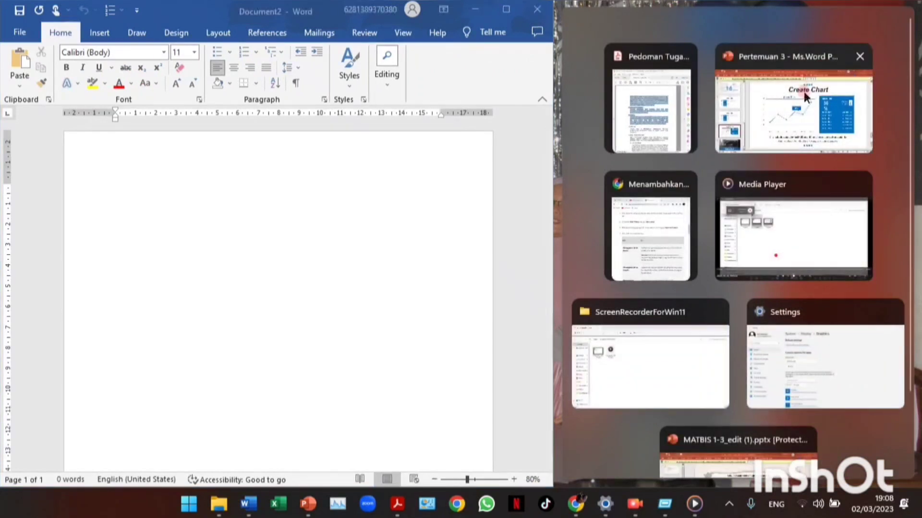
{"action": "left_click", "coordinate": [664, 111]}
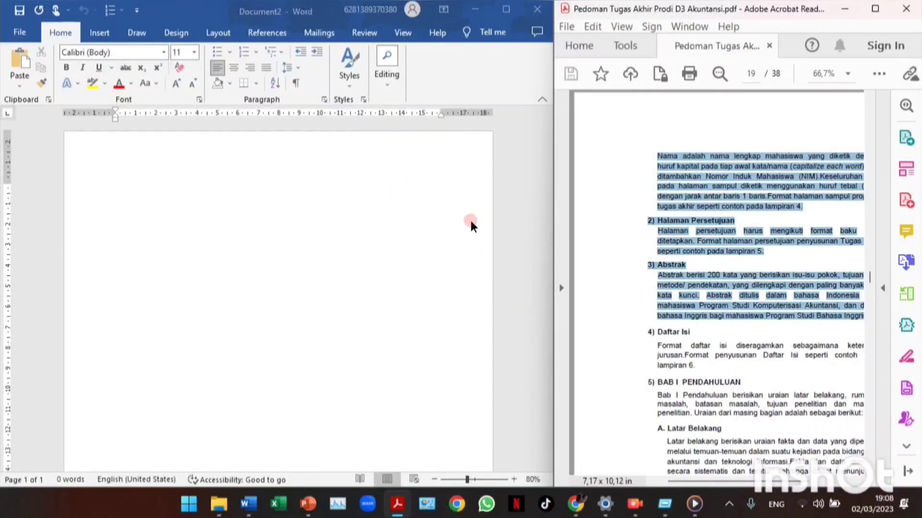
Step: Copy the paragraph under "1) Halaman Sampul" from the PDF and paste it into the blank Document2
{"action": "left_click", "coordinate": [767, 117]}
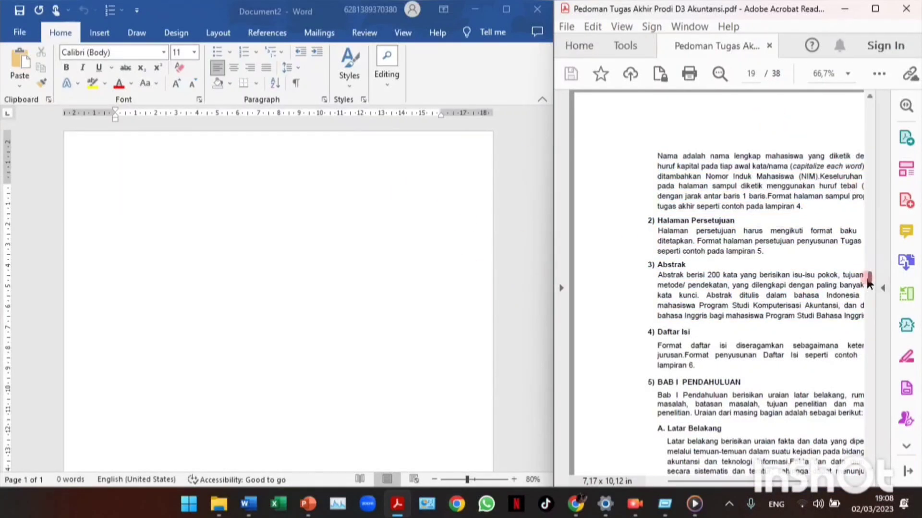
{"action": "scroll", "coordinate": [797, 204], "scroll_direction": "right", "scroll_amount": 2}
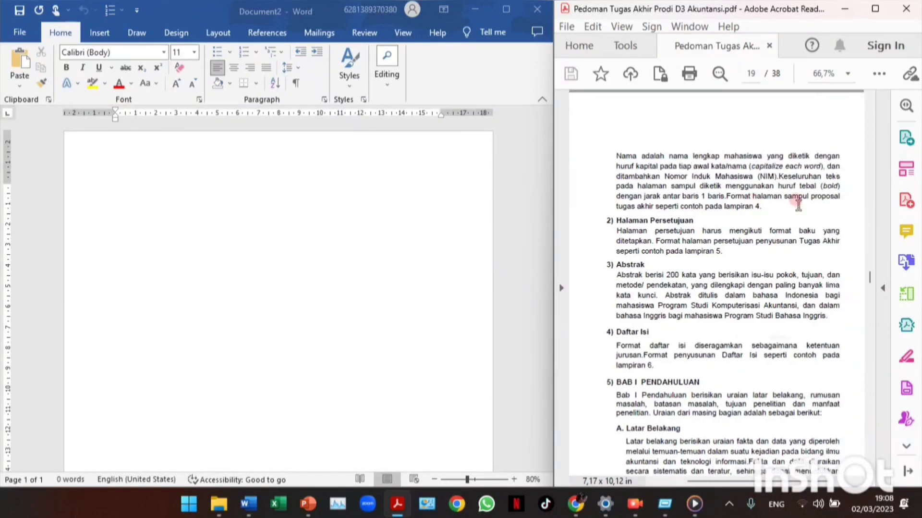
{"action": "scroll", "coordinate": [797, 204], "scroll_direction": "up", "scroll_amount": 5}
{"action": "scroll", "coordinate": [798, 204], "scroll_direction": "down", "scroll_amount": 1}
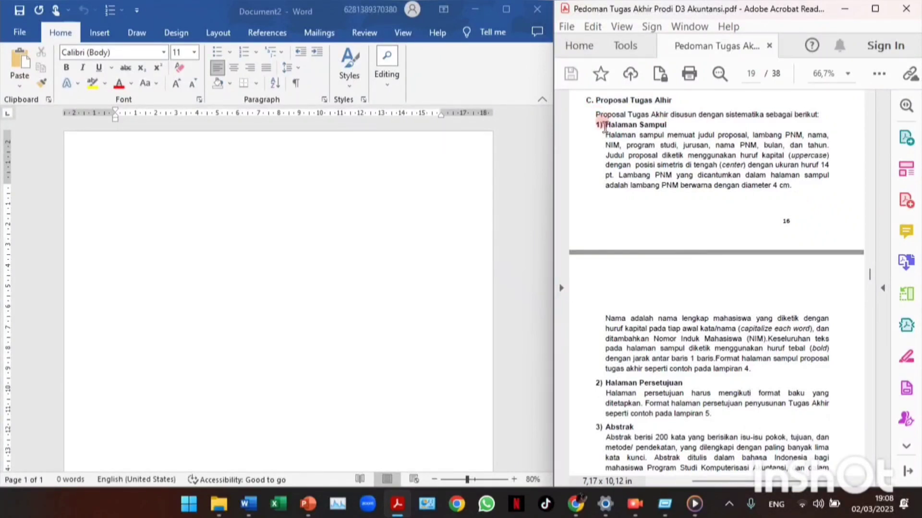
{"action": "left_click_drag", "start_coordinate": [606, 136], "coordinate": [791, 186]}
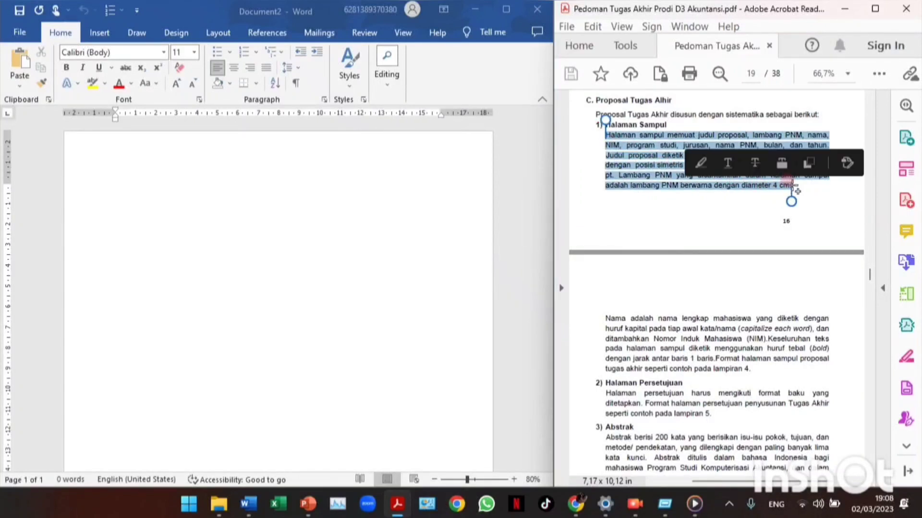
{"action": "key", "text": "ctrl+c"}
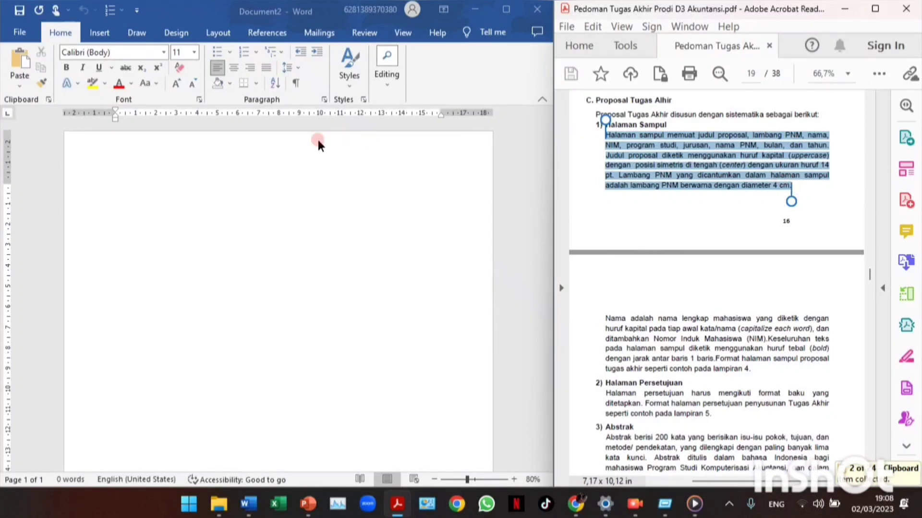
{"action": "left_click", "coordinate": [207, 190]}
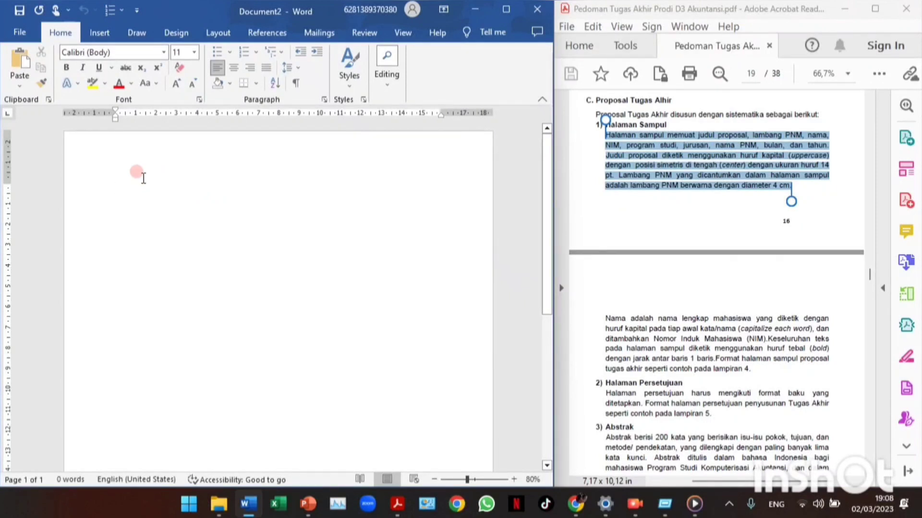
{"action": "key", "text": "ctrl+v"}
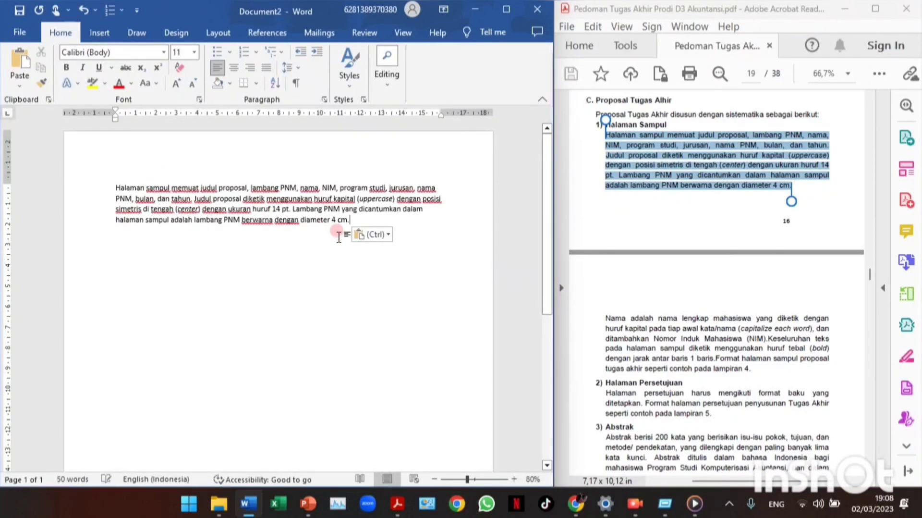
Step: Paste the copied paragraph again on a new line below the first one, keeping text only
{"action": "left_click", "coordinate": [361, 262]}
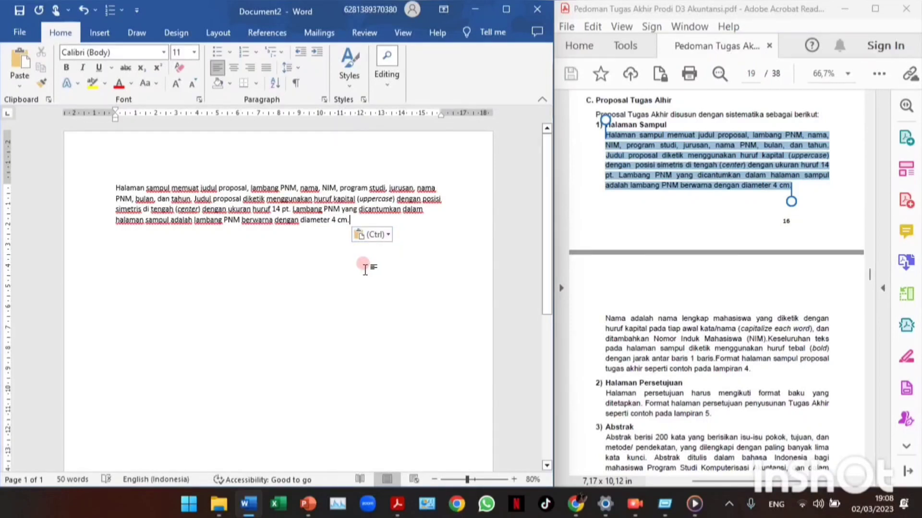
{"action": "key", "text": "Return"}
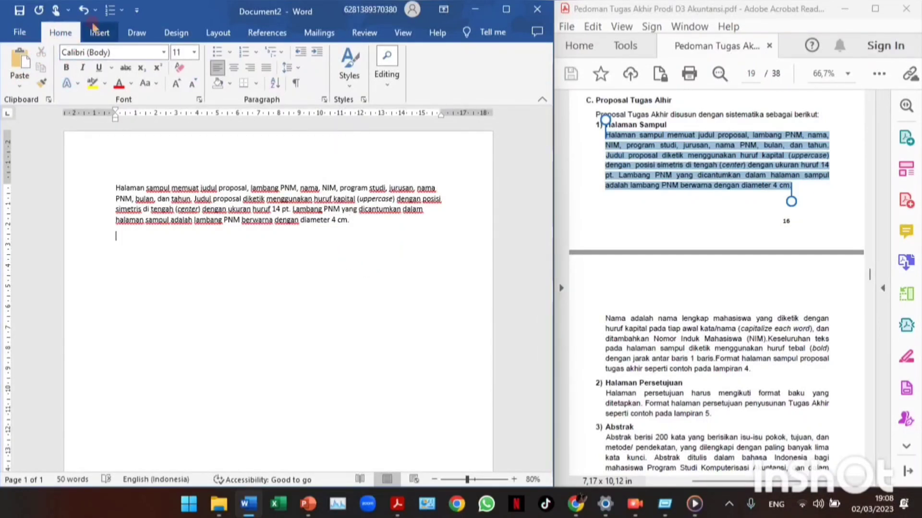
{"action": "left_click", "coordinate": [23, 84]}
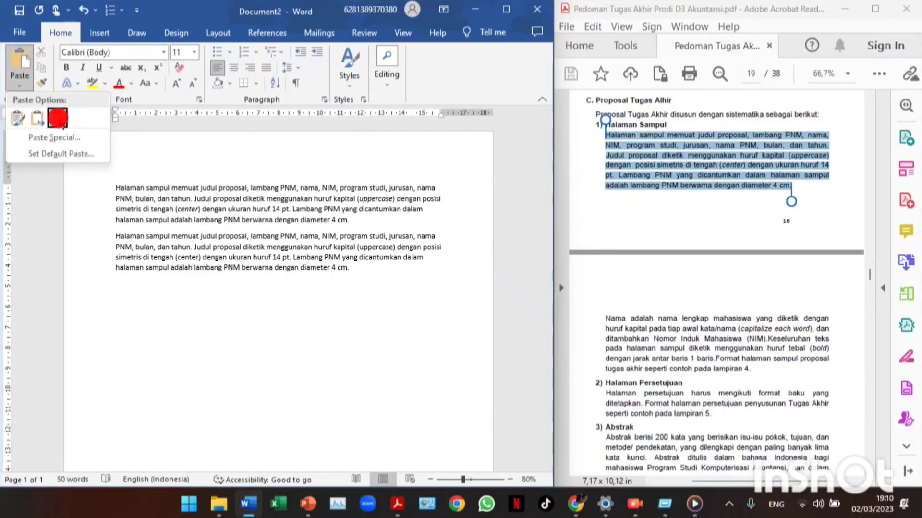
{"action": "left_click", "coordinate": [59, 117]}
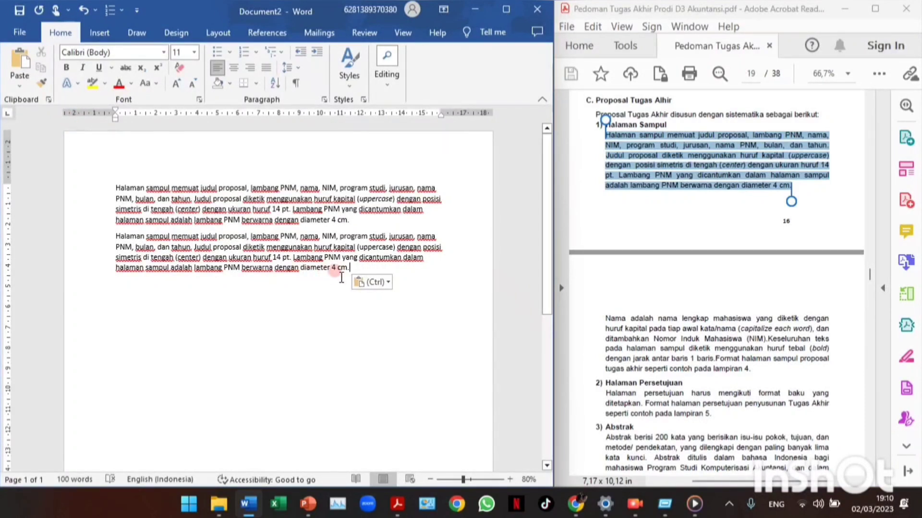
Step: Maximize the Document2 window, select all the text and examine the alignment options in the Paragraph settings
{"action": "left_click", "coordinate": [512, 13]}
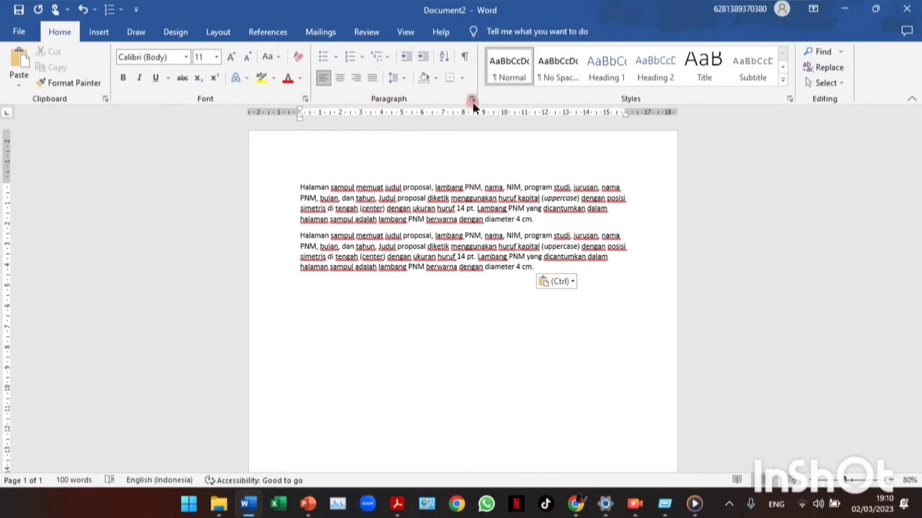
{"action": "triple_click", "coordinate": [298, 232]}
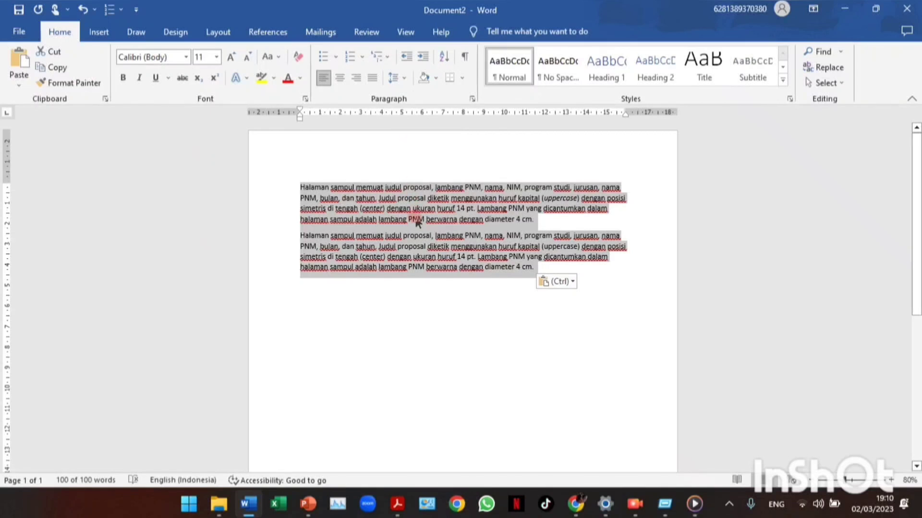
{"action": "left_click", "coordinate": [472, 99]}
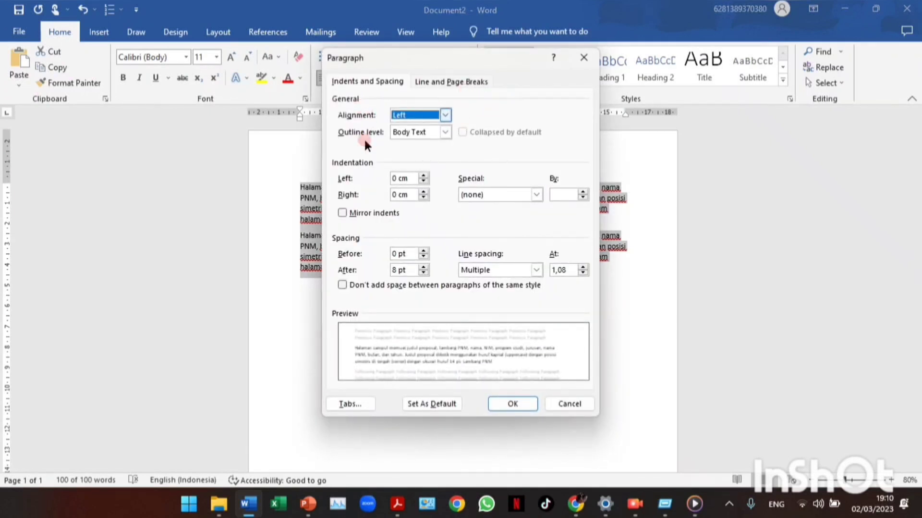
{"action": "left_click", "coordinate": [445, 114]}
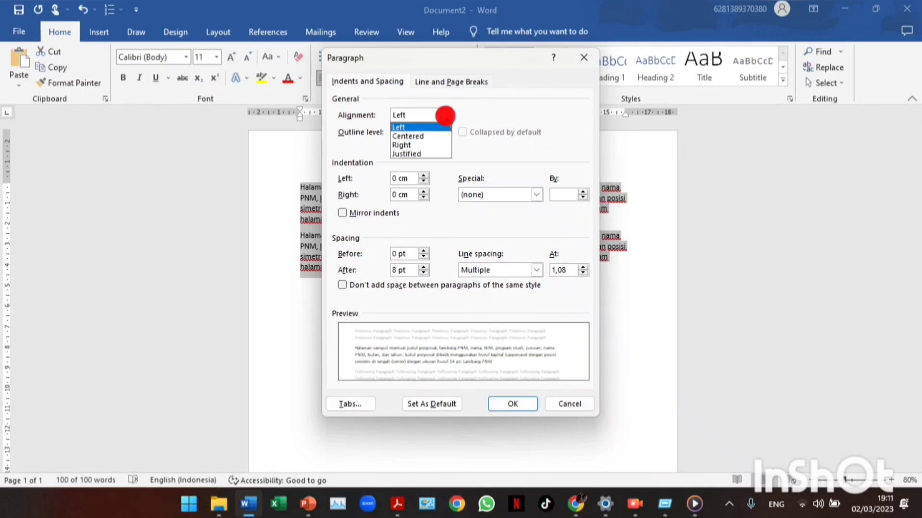
{"action": "left_click", "coordinate": [444, 115]}
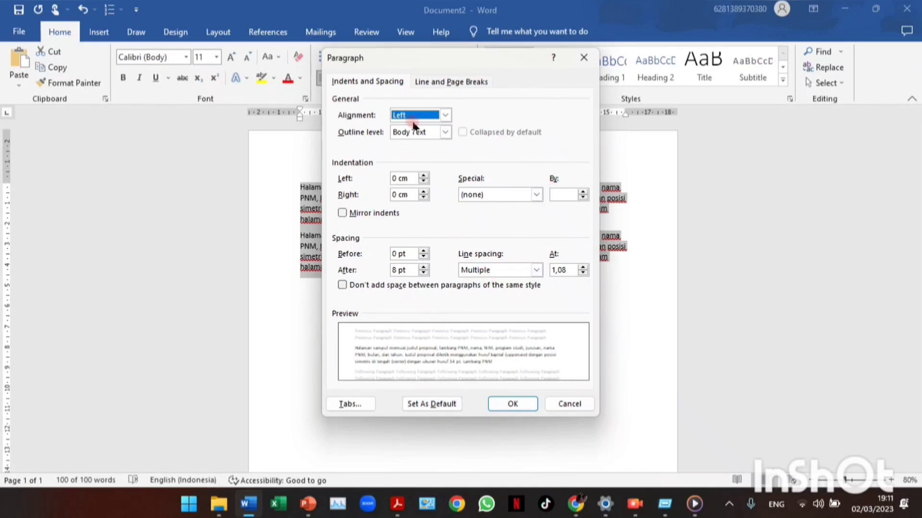
{"action": "left_click", "coordinate": [585, 65]}
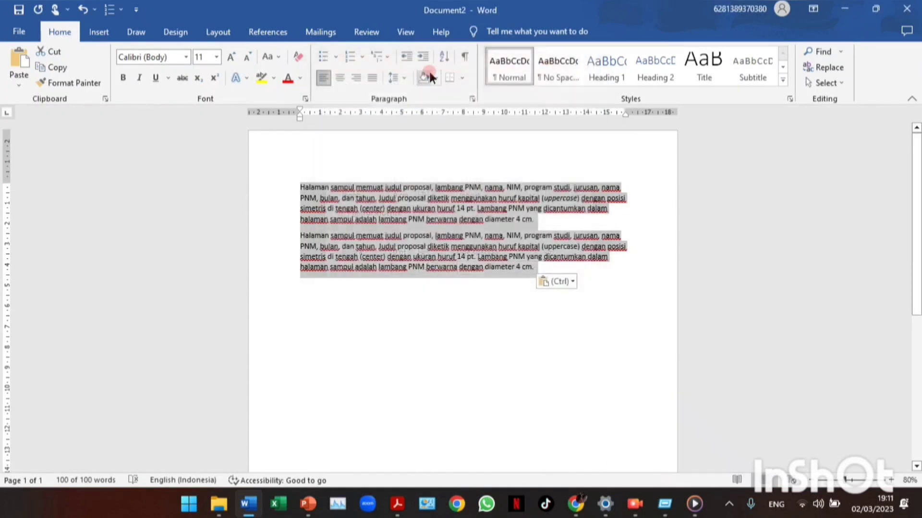
Step: Justify both selected paragraphs
{"action": "left_click", "coordinate": [374, 76]}
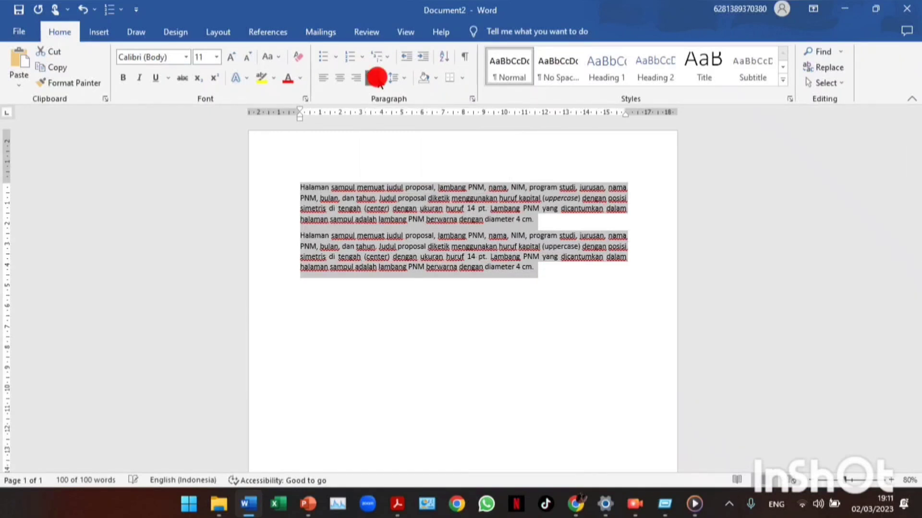
{"action": "left_click", "coordinate": [360, 338]}
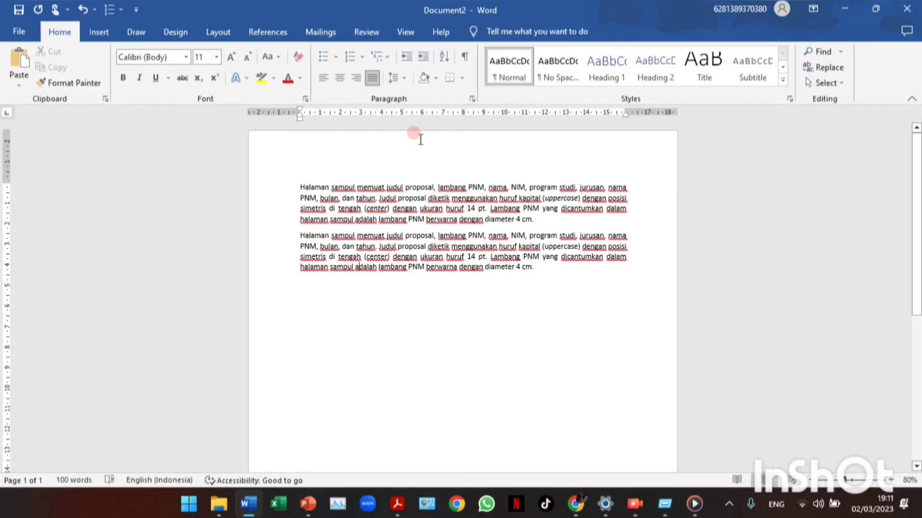
Step: Set the left indentation of all the text to 2 cm in the Paragraph settings
{"action": "key", "text": "ctrl+a"}
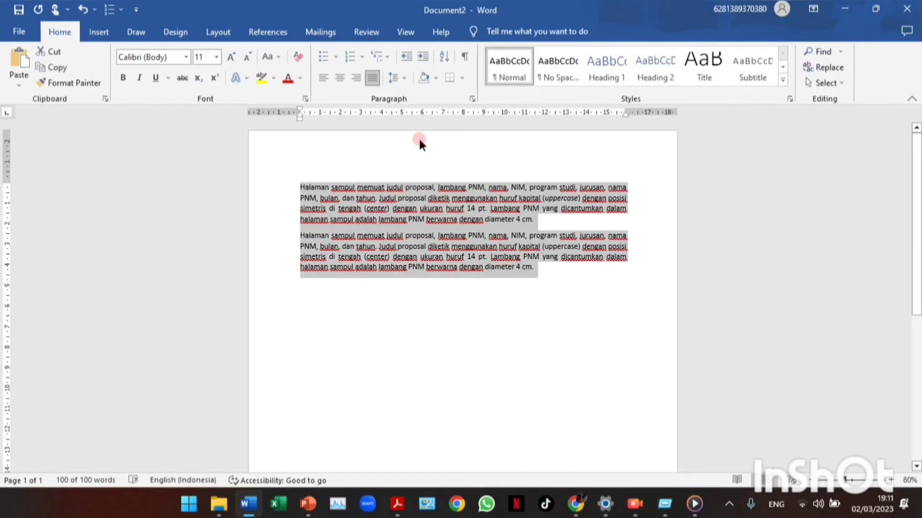
{"action": "double_click", "coordinate": [471, 103]}
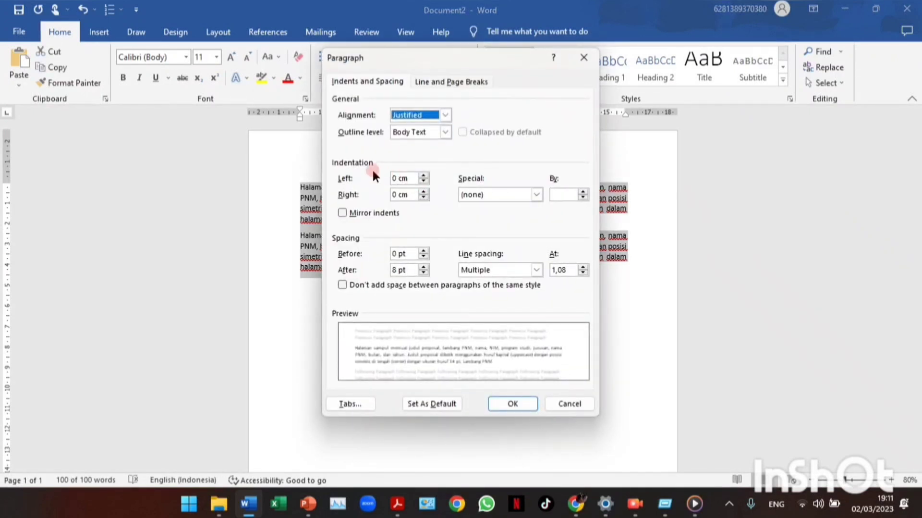
{"action": "left_click", "coordinate": [425, 175]}
{"action": "left_click", "coordinate": [424, 175]}
{"action": "left_click", "coordinate": [424, 175]}
{"action": "left_click", "coordinate": [425, 175]}
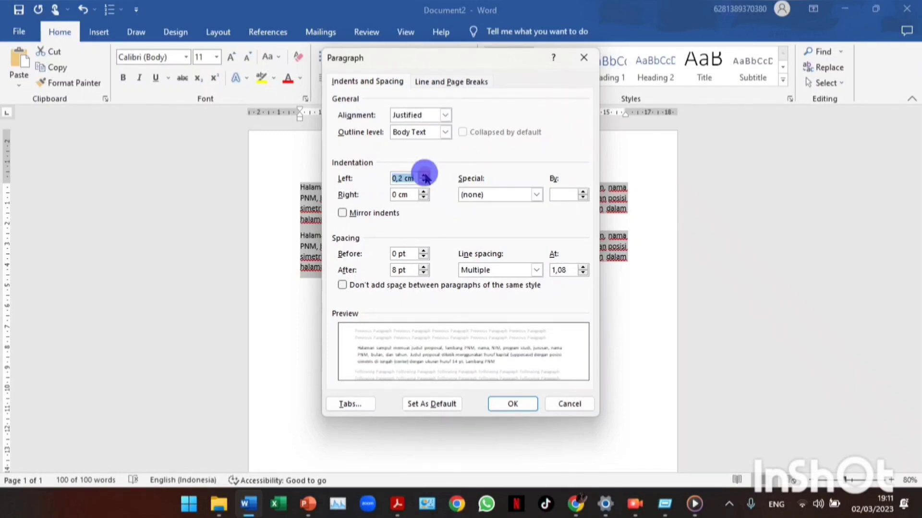
{"action": "left_click", "coordinate": [425, 174]}
{"action": "left_click", "coordinate": [425, 175]}
{"action": "left_click", "coordinate": [425, 175]}
{"action": "left_click", "coordinate": [425, 175]}
{"action": "left_click", "coordinate": [425, 175]}
{"action": "left_click", "coordinate": [424, 175]}
{"action": "left_click", "coordinate": [425, 175]}
{"action": "left_click", "coordinate": [424, 175]}
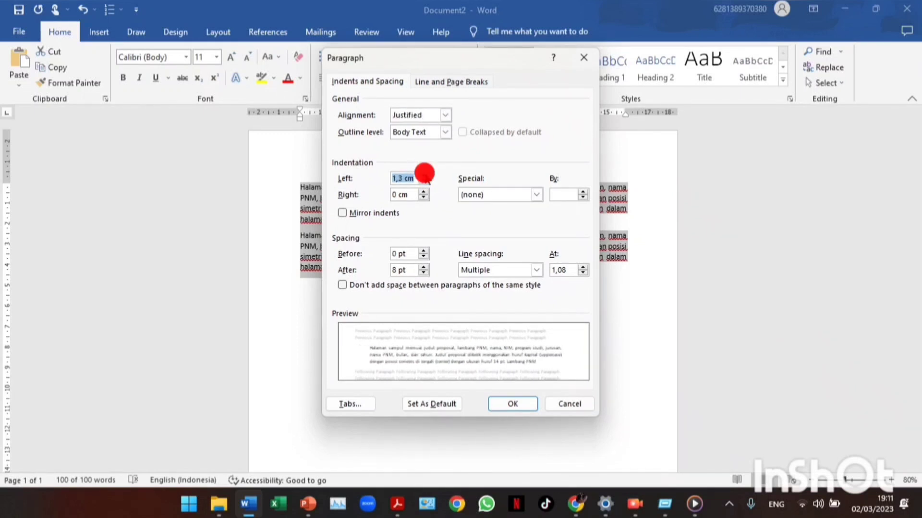
{"action": "left_click", "coordinate": [425, 175]}
{"action": "left_click", "coordinate": [425, 175]}
{"action": "left_click", "coordinate": [425, 175]}
{"action": "left_click", "coordinate": [425, 175]}
{"action": "left_click", "coordinate": [425, 175]}
{"action": "left_click", "coordinate": [425, 175]}
{"action": "left_click", "coordinate": [425, 175]}
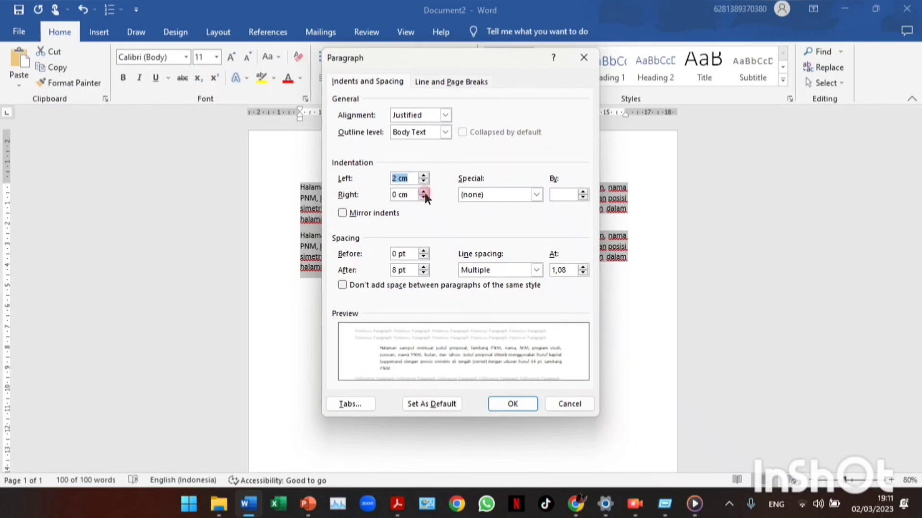
Step: Set the right indentation to 1,4 cm and apply the paragraph settings to all the text
{"action": "left_click", "coordinate": [424, 191]}
{"action": "left_click", "coordinate": [424, 191]}
{"action": "left_click", "coordinate": [425, 191]}
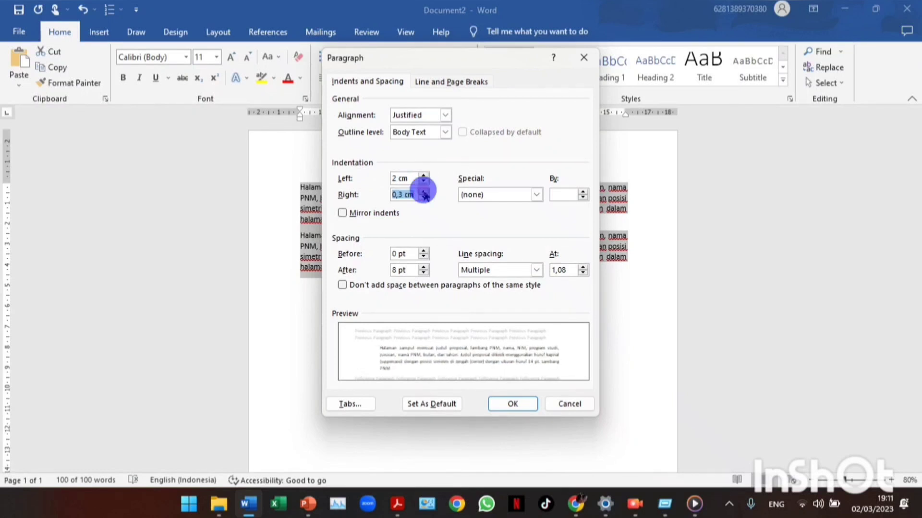
{"action": "left_click", "coordinate": [424, 191]}
{"action": "left_click", "coordinate": [424, 191]}
{"action": "left_click", "coordinate": [424, 192]}
{"action": "left_click", "coordinate": [424, 191]}
{"action": "left_click", "coordinate": [424, 192]}
{"action": "left_click", "coordinate": [425, 191]}
{"action": "left_click", "coordinate": [424, 191]}
{"action": "left_click", "coordinate": [424, 192]}
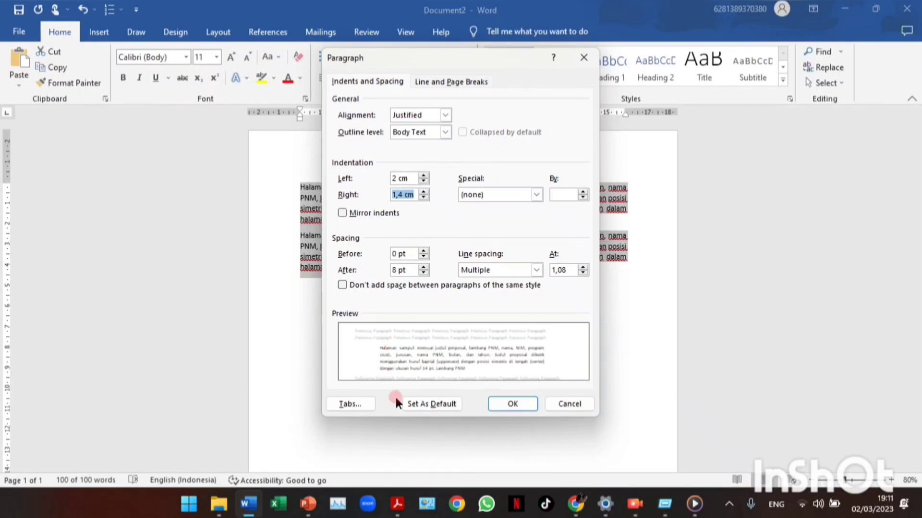
{"action": "left_click", "coordinate": [522, 406]}
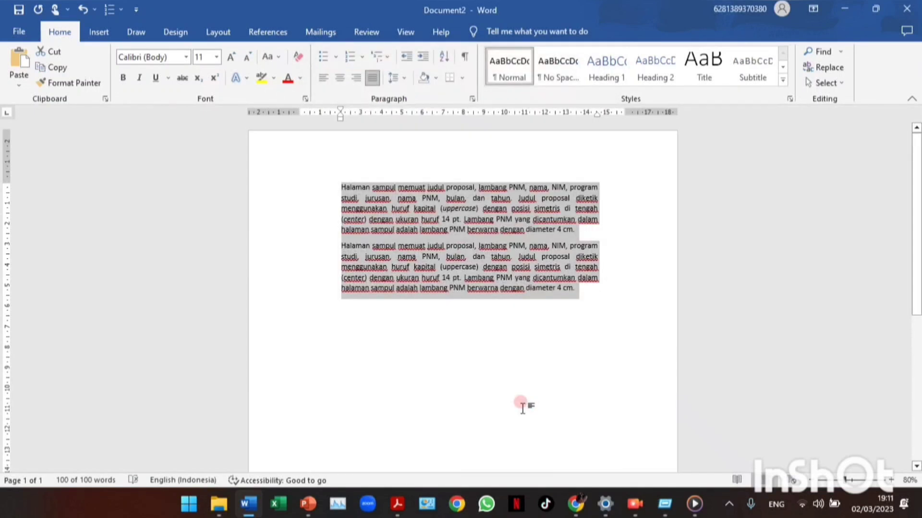
Step: Add a new line below the second paragraph and insert a blank equation there
{"action": "left_click", "coordinate": [515, 312]}
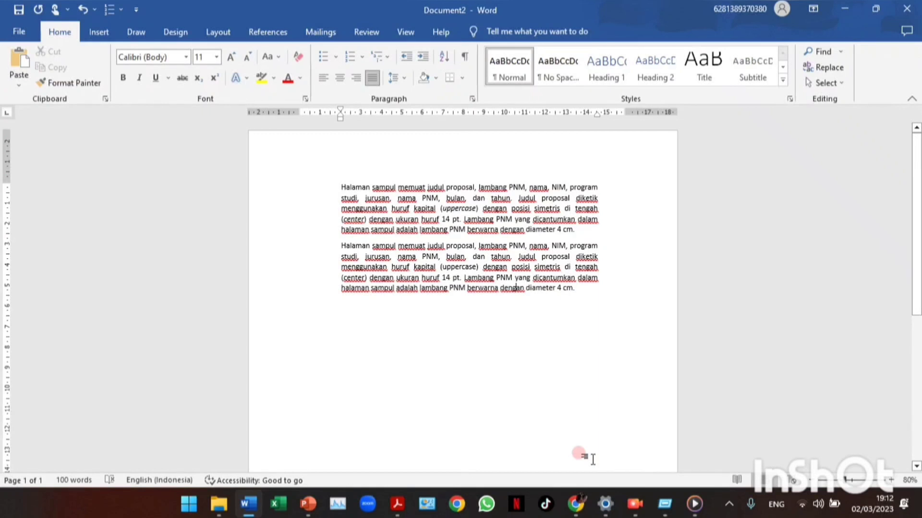
{"action": "left_click", "coordinate": [596, 289]}
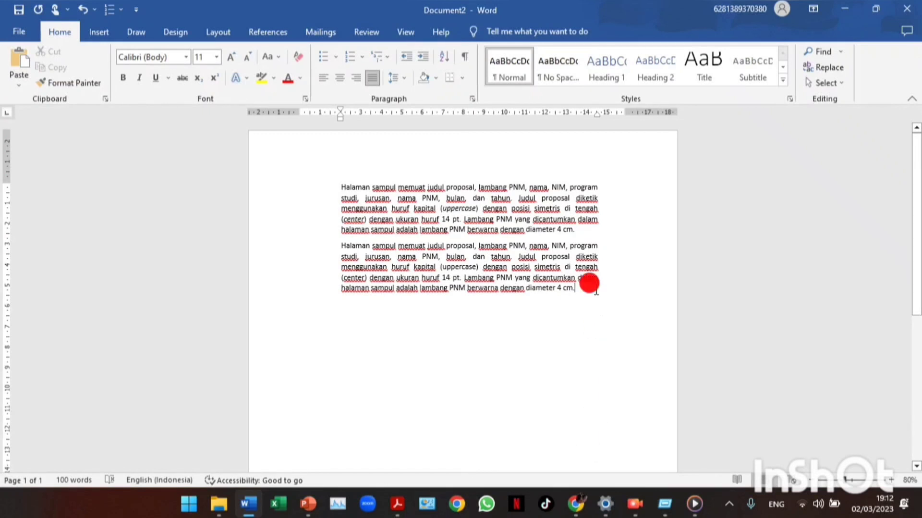
{"action": "key", "text": "Return"}
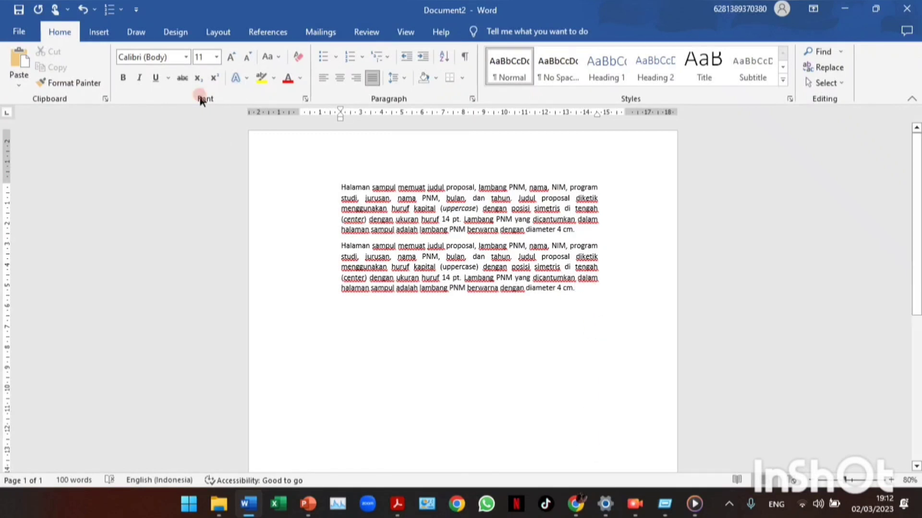
{"action": "left_click", "coordinate": [99, 32]}
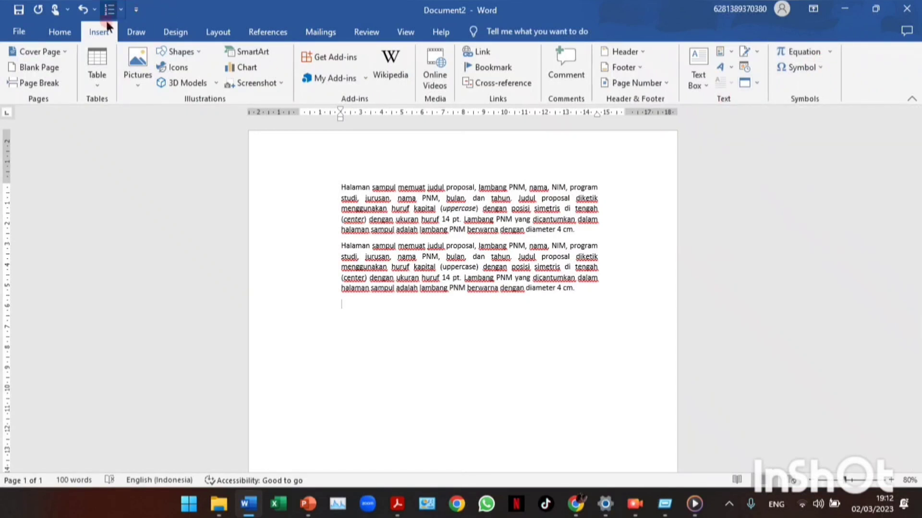
{"action": "left_click", "coordinate": [818, 54]}
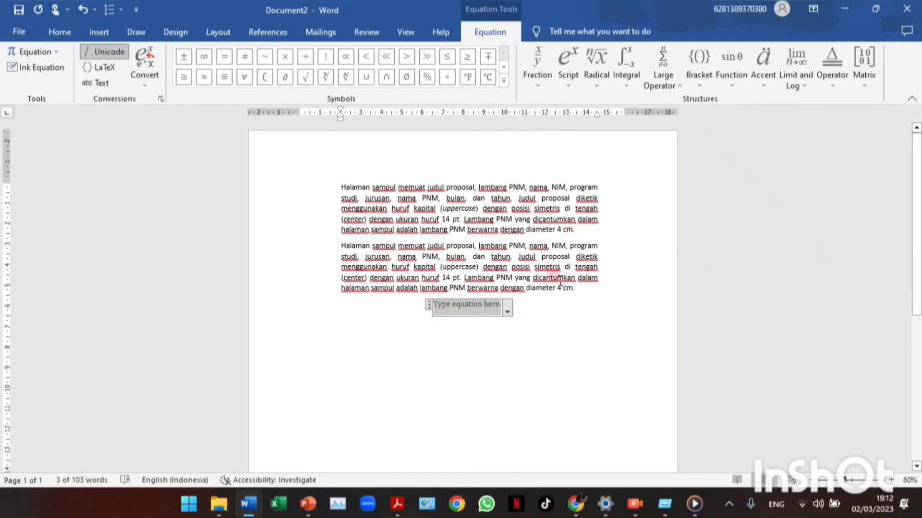
Step: Insert a simple integral without limits into the blank equation
{"action": "left_click", "coordinate": [634, 67]}
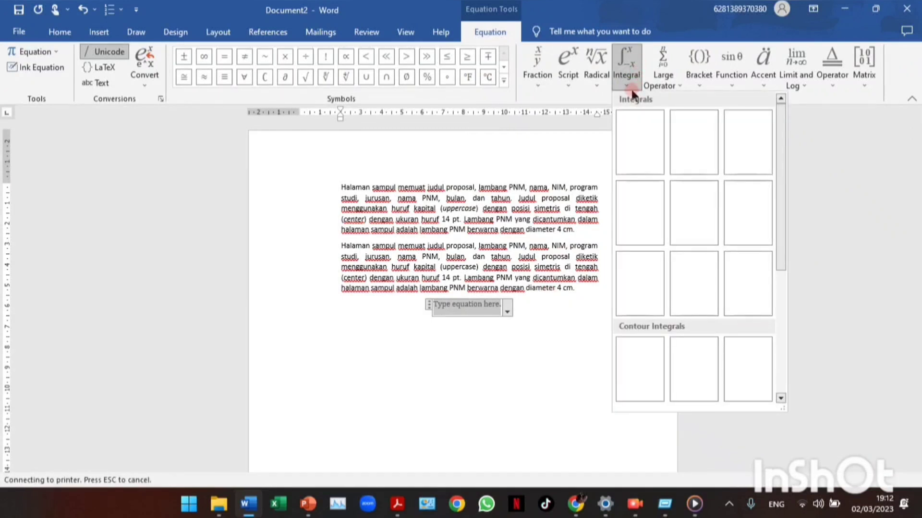
{"action": "left_click", "coordinate": [627, 67]}
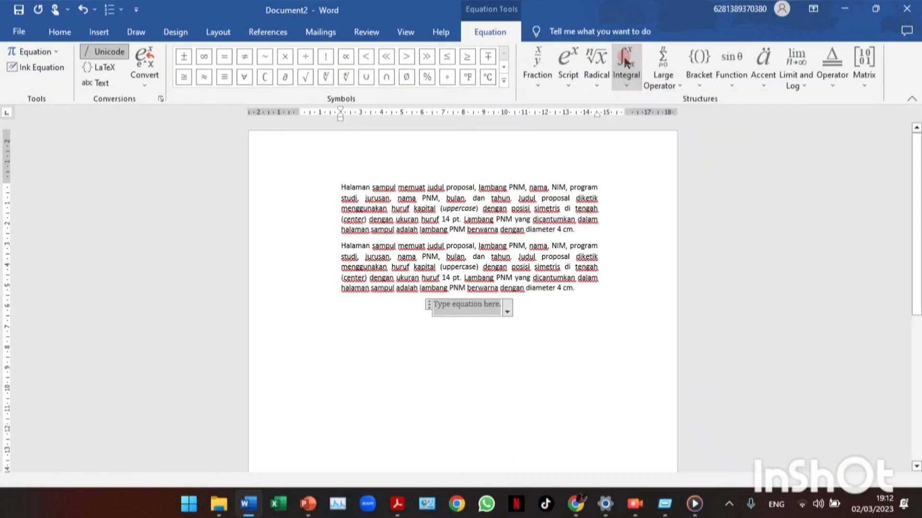
{"action": "left_click", "coordinate": [627, 68]}
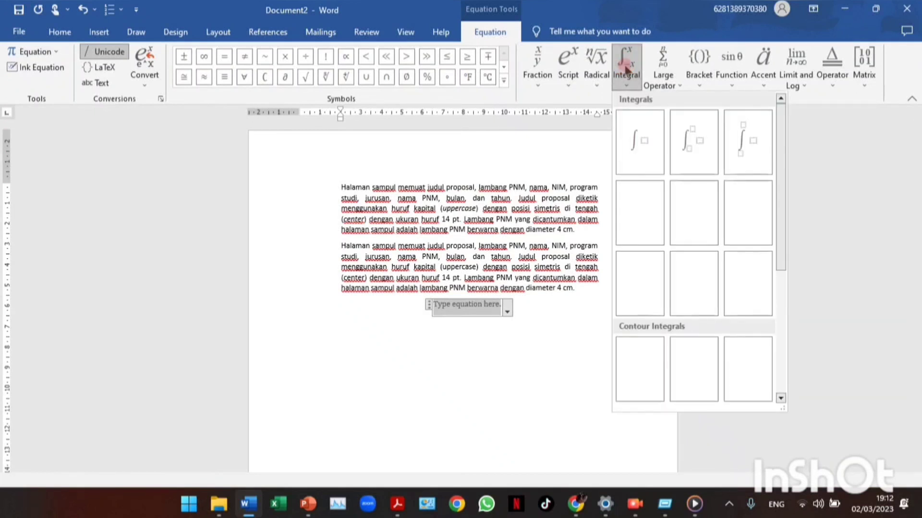
{"action": "left_click", "coordinate": [640, 150]}
{"action": "left_click", "coordinate": [458, 300]}
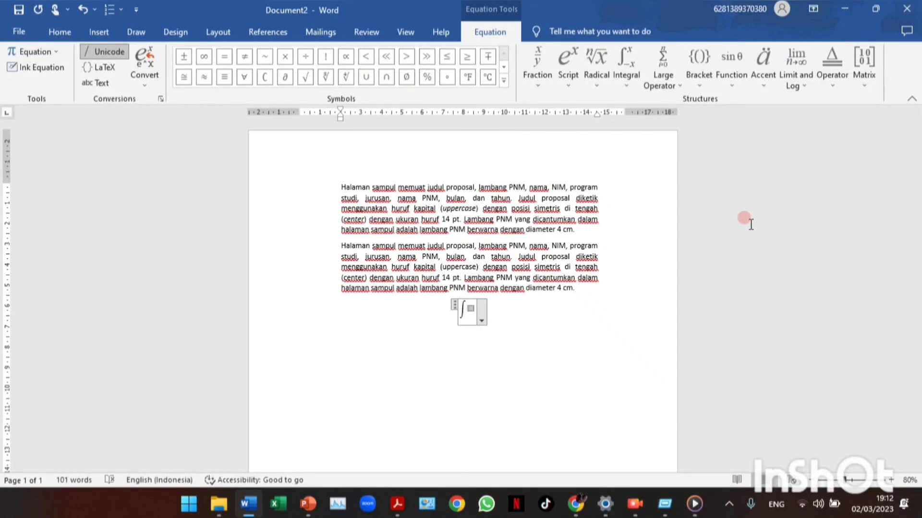
Step: Fill the integral's placeholder with "90 = gfdasadsfgdfhgjkhkitsdadfxcgnvhftttttt", add an empty line inside it and leave the equation
{"action": "type", "text": "909"}
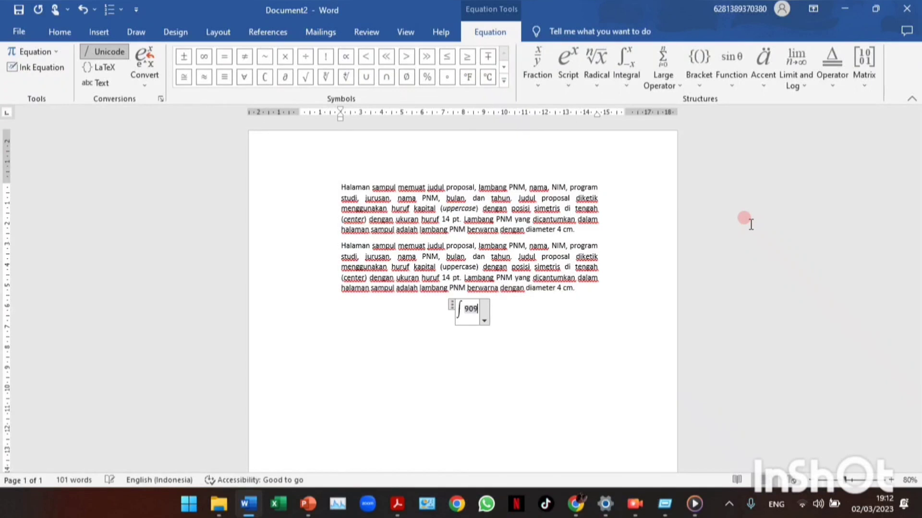
{"action": "key", "text": "BackSpace"}
{"action": "type", "text": "= "}
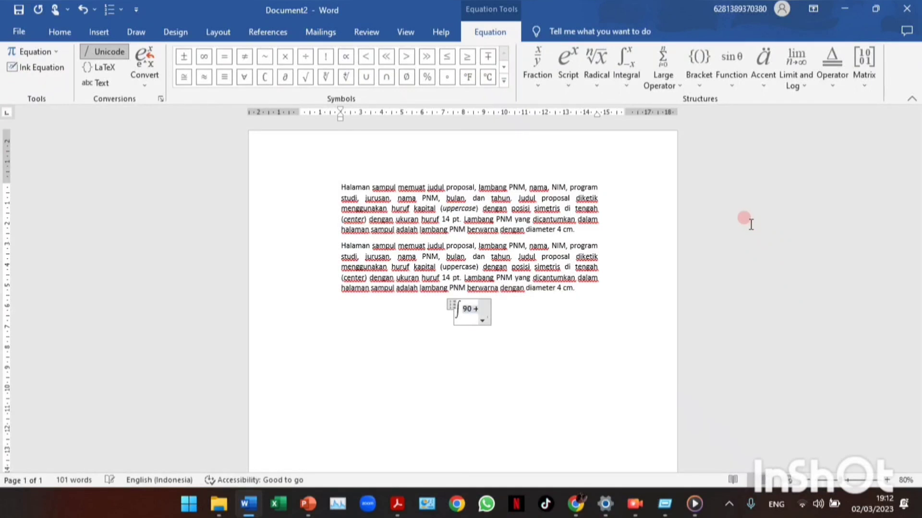
{"action": "type", "text": "gf"}
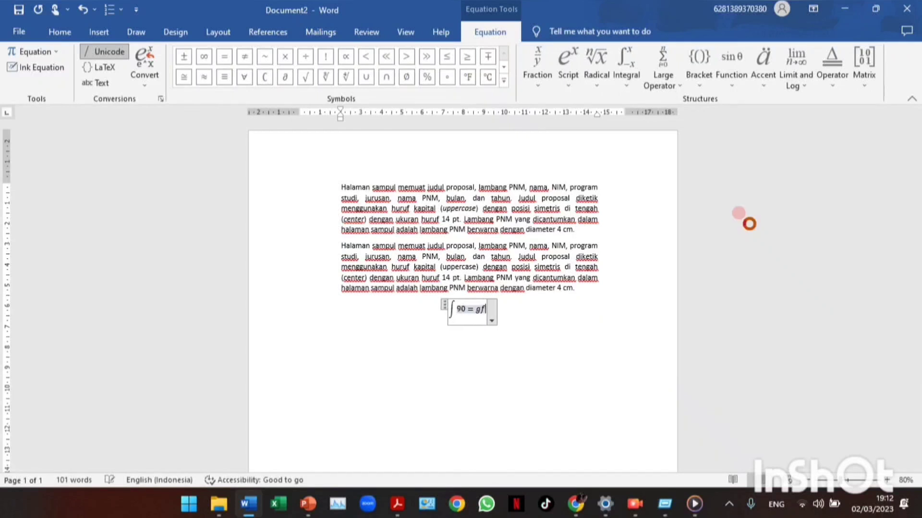
{"action": "type", "text": "dasadsfgdfhgjkhkitsdadfxcgnvhftttttt"}
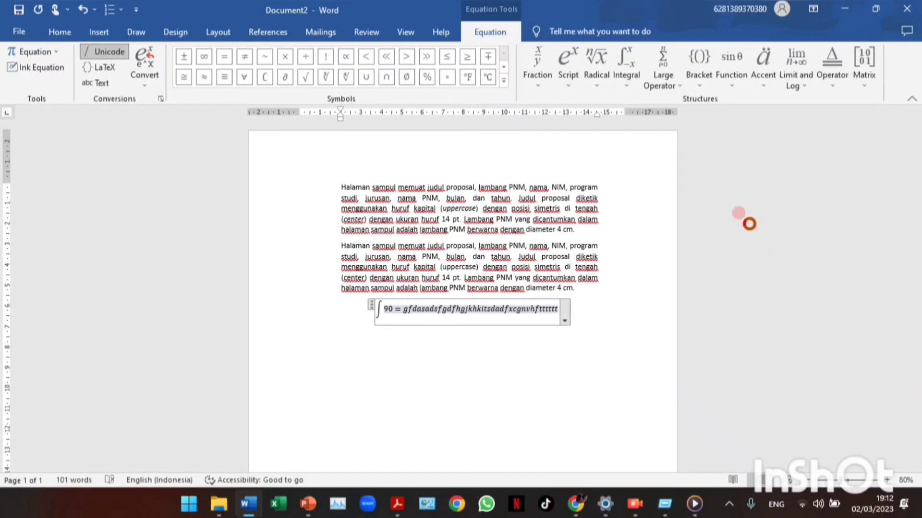
{"action": "key", "text": "Return"}
{"action": "key", "text": "ctrl+a"}
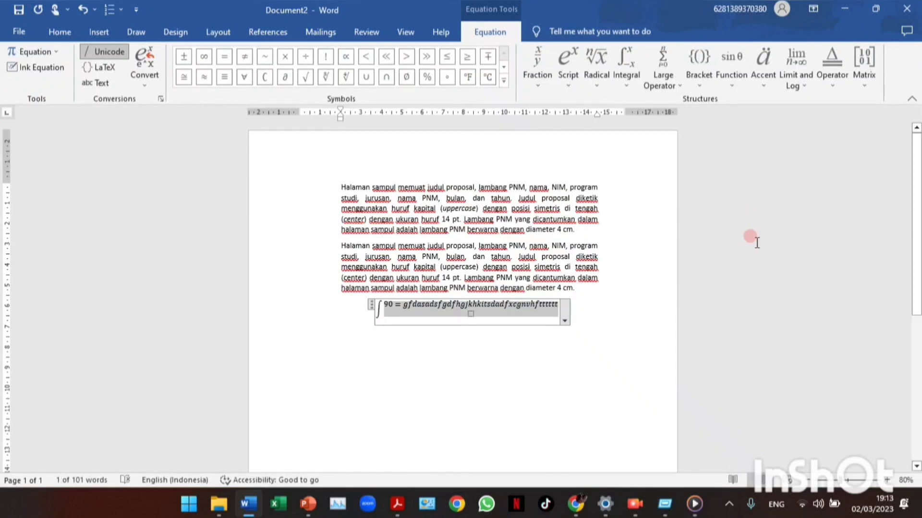
{"action": "left_click", "coordinate": [627, 317]}
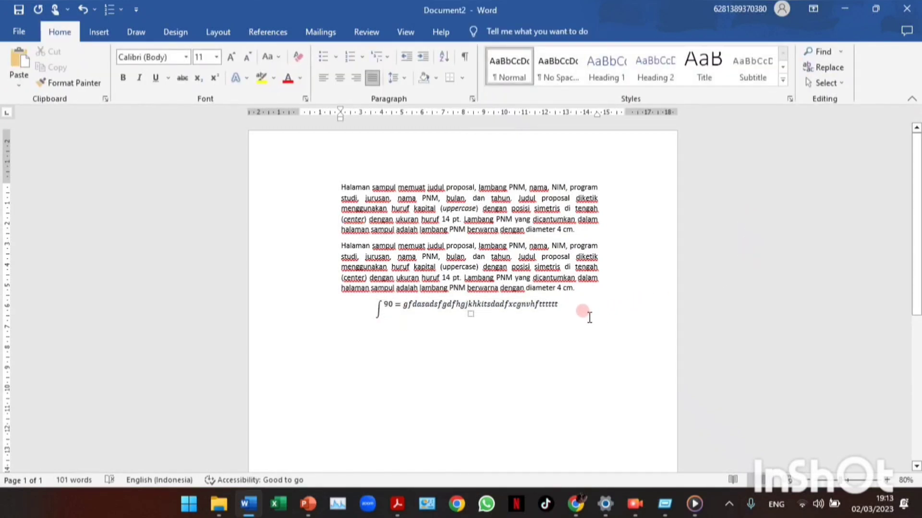
Step: Insert a second blank equation on the line below the integral
{"action": "left_click", "coordinate": [101, 33]}
{"action": "left_click", "coordinate": [376, 136]}
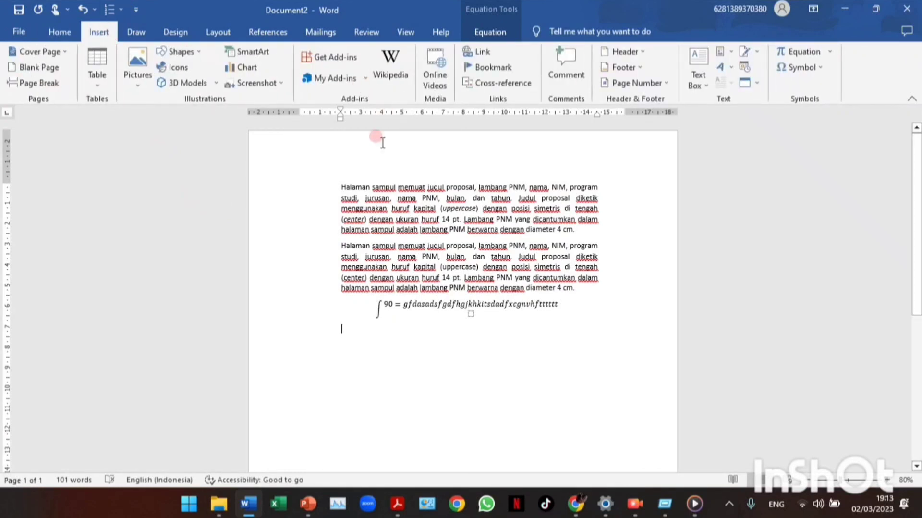
{"action": "mouse_move", "coordinate": [397, 502]}
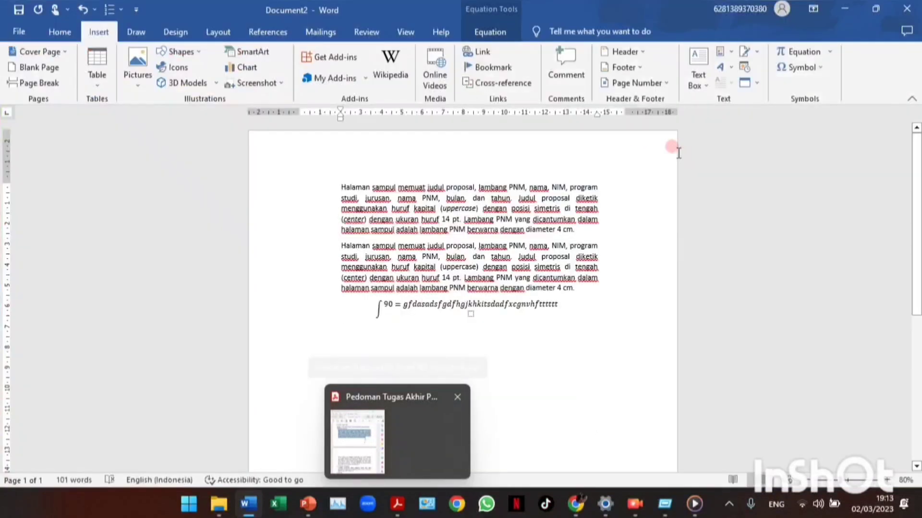
{"action": "left_click", "coordinate": [450, 307]}
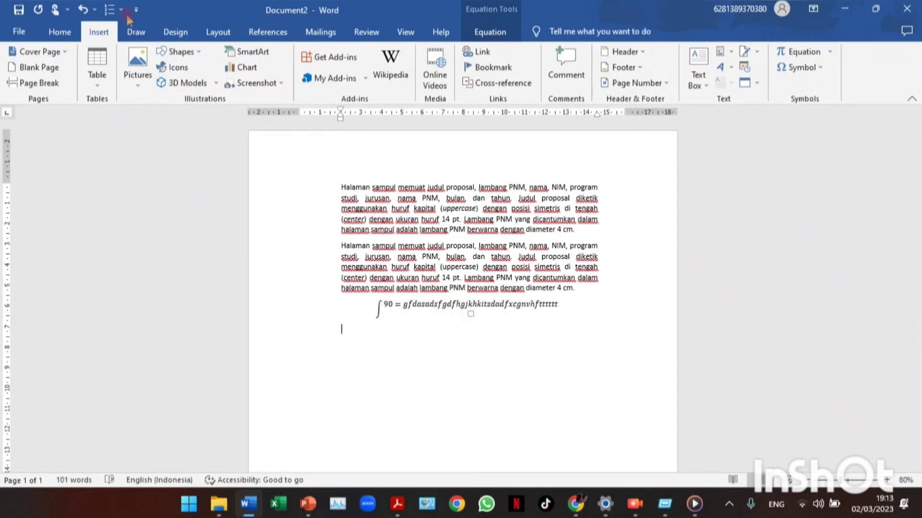
{"action": "left_click", "coordinate": [804, 53]}
{"action": "left_click", "coordinate": [795, 57]}
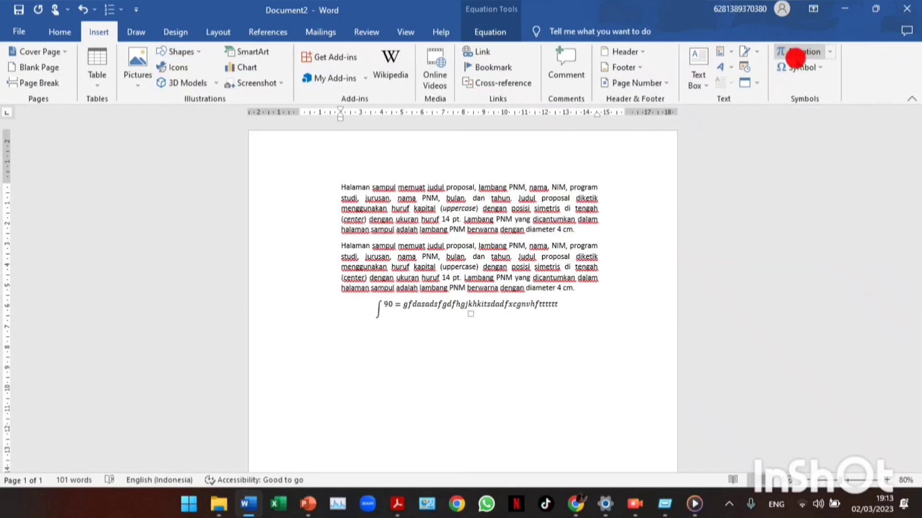
{"action": "left_click", "coordinate": [795, 50]}
{"action": "left_click", "coordinate": [795, 51]}
{"action": "left_click", "coordinate": [833, 52]}
{"action": "left_click", "coordinate": [834, 51]}
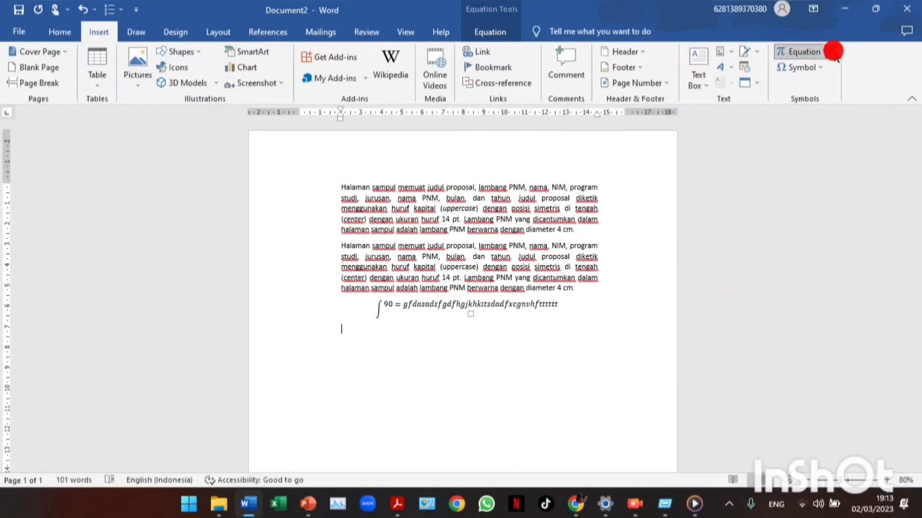
{"action": "left_click", "coordinate": [797, 55]}
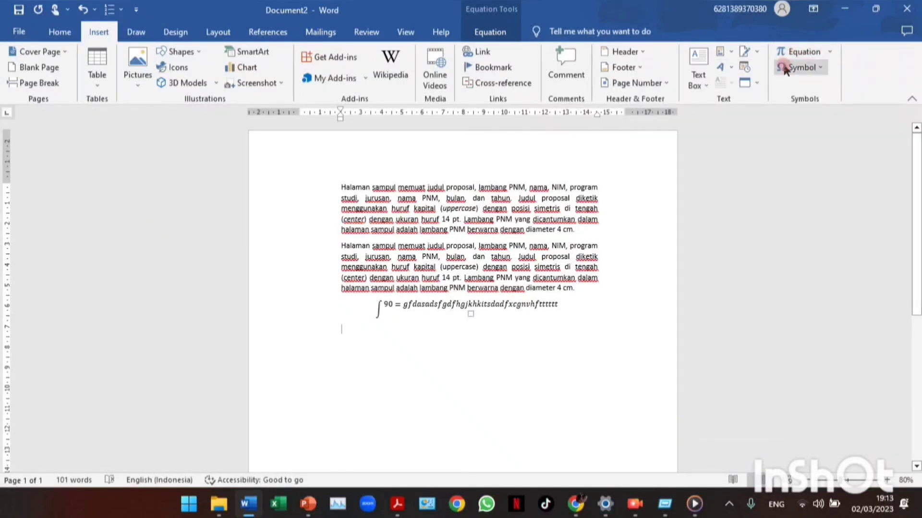
{"action": "type", "text": "uy"}
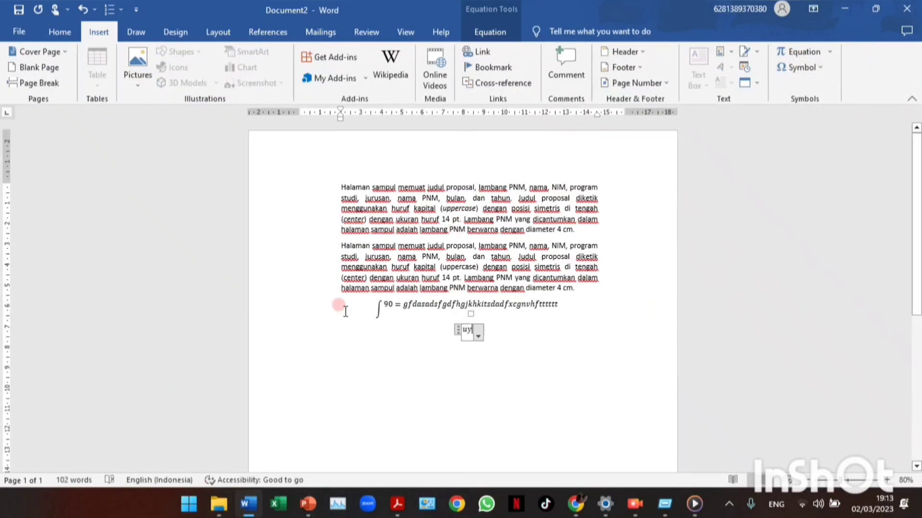
{"action": "left_click", "coordinate": [451, 304]}
{"action": "key", "text": "BackSpace"}
{"action": "key", "text": "BackSpace"}
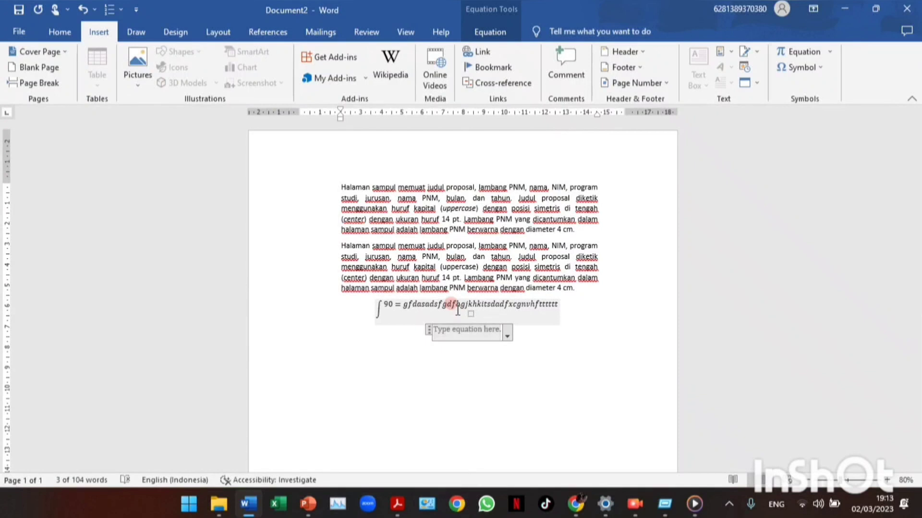
Step: Enter "Aku cinta Indonesia" as the content of the second equation
{"action": "type", "text": "Aku cin"}
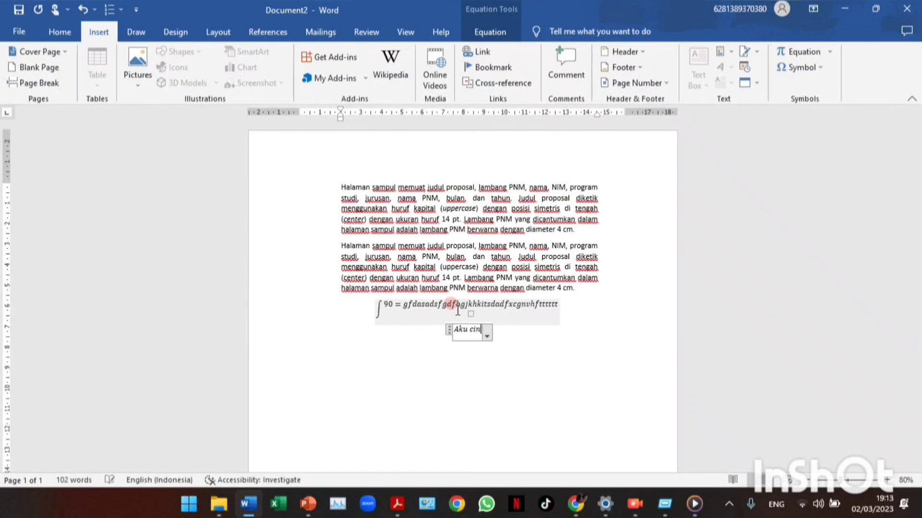
{"action": "type", "text": "ta Indonesaia"}
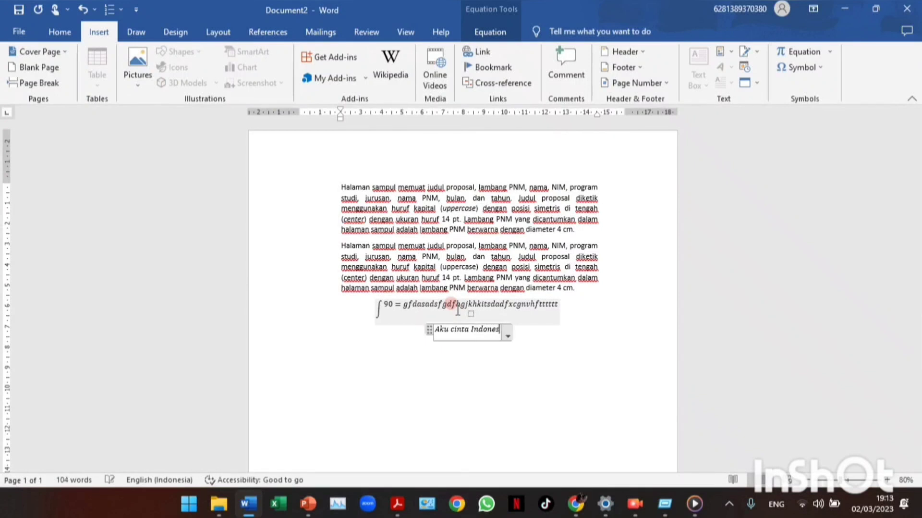
{"action": "key", "text": "BackSpace"}
{"action": "key", "text": "BackSpace"}
{"action": "key", "text": "BackSpace"}
{"action": "type", "text": "isa"}
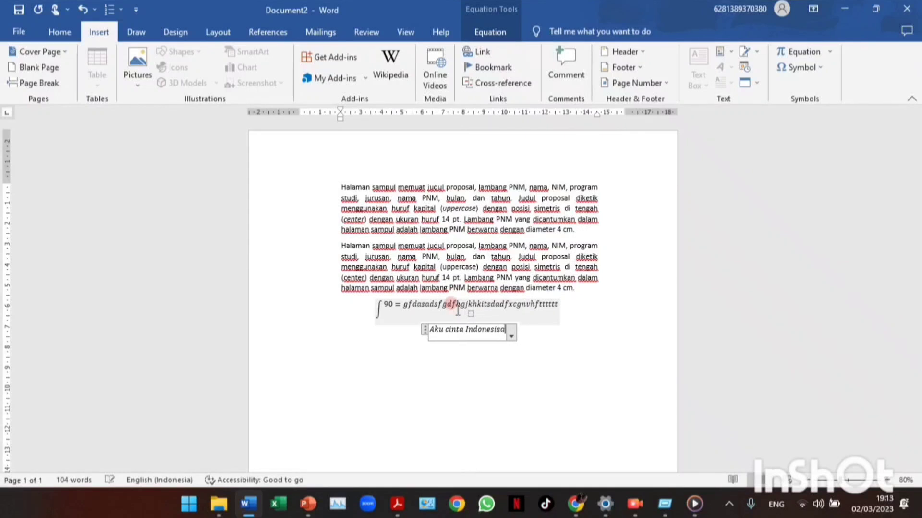
{"action": "key", "text": "BackSpace"}
{"action": "key", "text": "BackSpace"}
{"action": "type", "text": "a"}
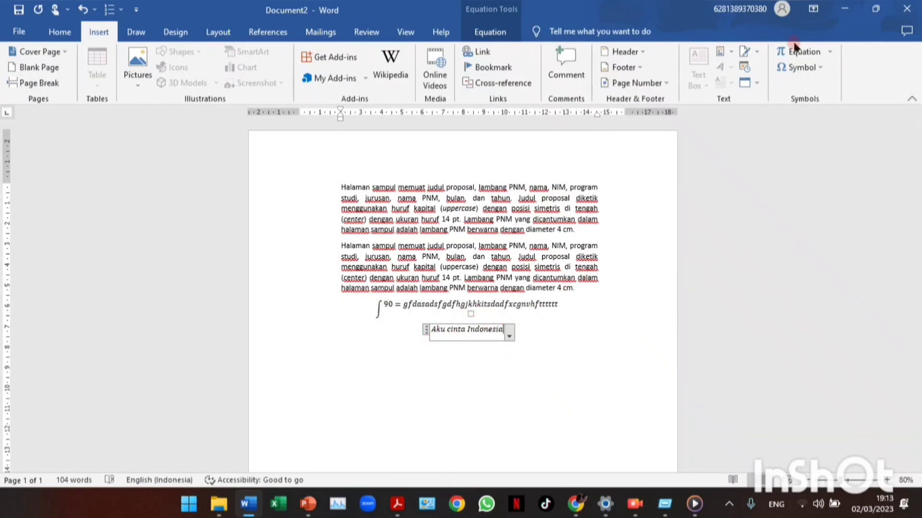
Step: Try to change the font of the "Aku cinta Indonesia" equation to Agency FB
{"action": "left_click", "coordinate": [506, 330]}
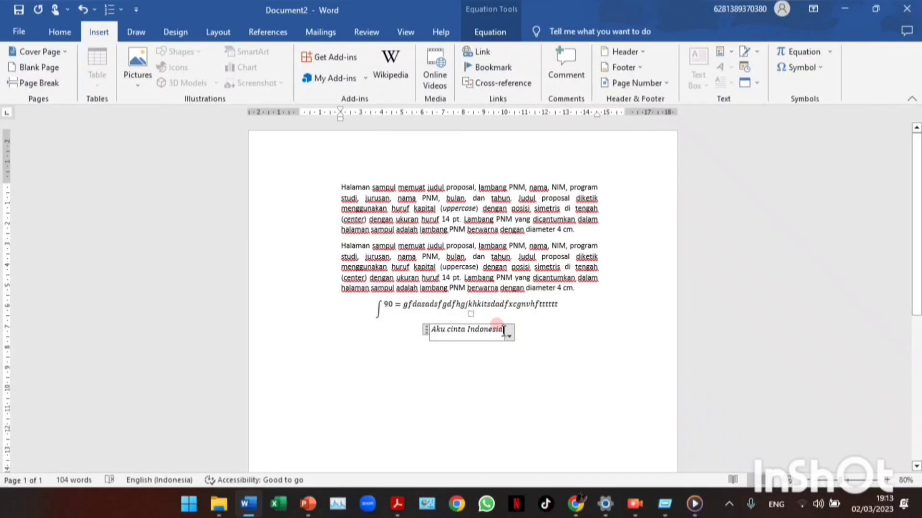
{"action": "left_click_drag", "start_coordinate": [505, 330], "coordinate": [430, 330]}
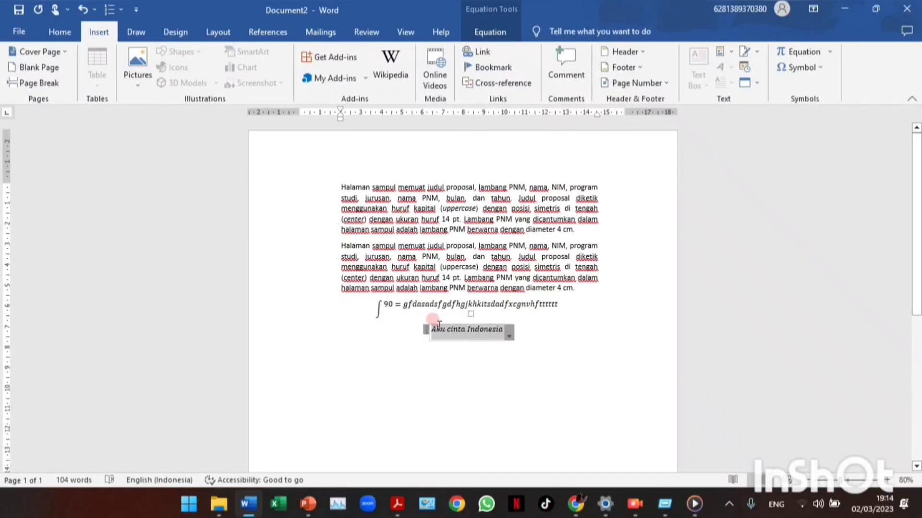
{"action": "left_click", "coordinate": [56, 37]}
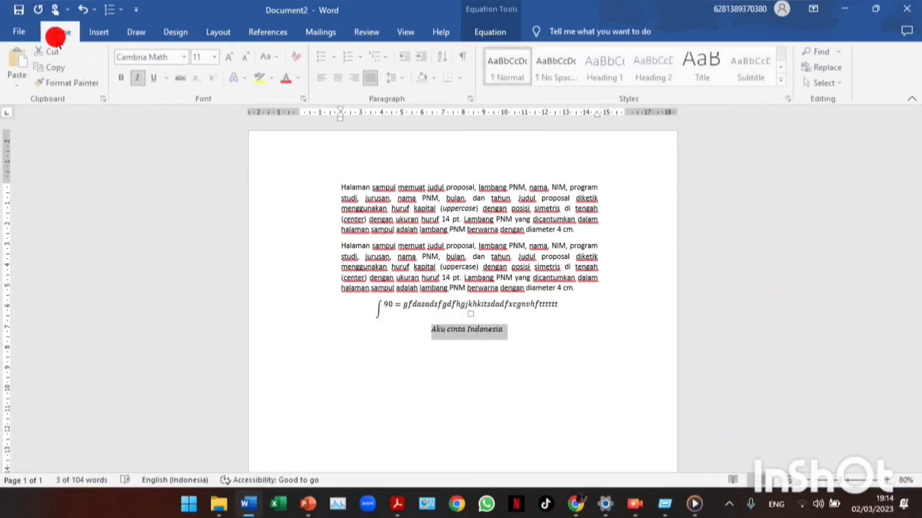
{"action": "left_click", "coordinate": [188, 55]}
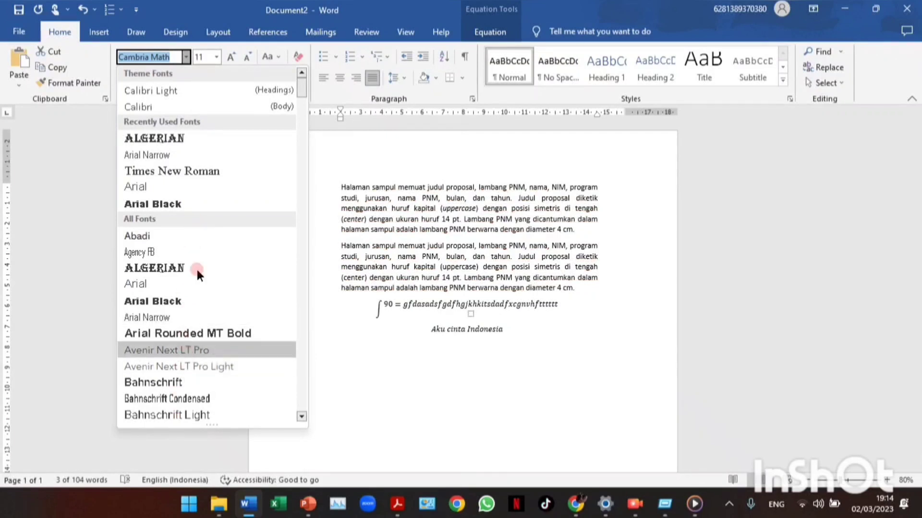
{"action": "left_click", "coordinate": [232, 252]}
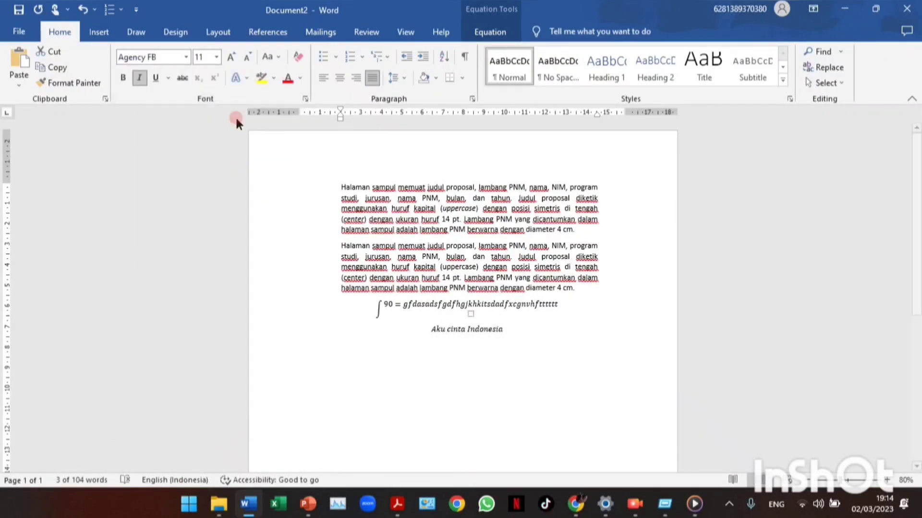
Step: Convert the "Aku cinta Indonesia" equation into ordinary text
{"action": "left_click", "coordinate": [499, 329]}
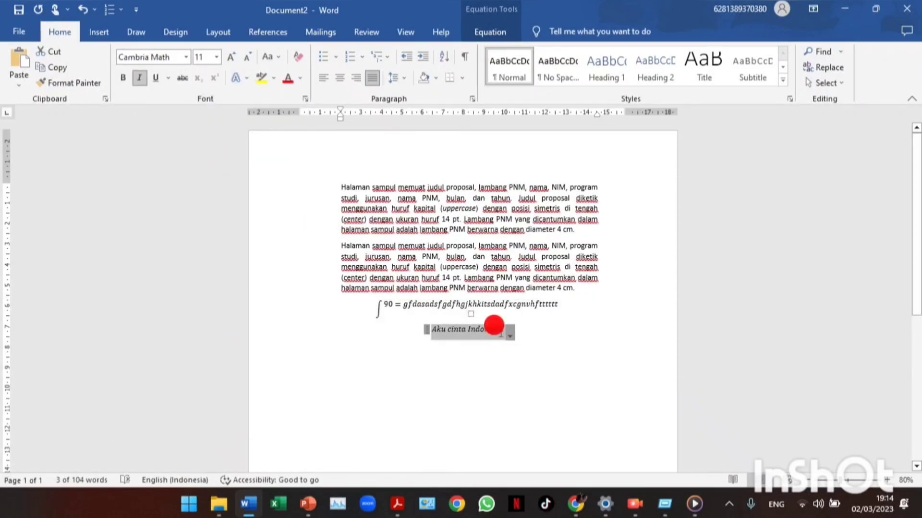
{"action": "left_click_drag", "start_coordinate": [505, 332], "coordinate": [422, 336]}
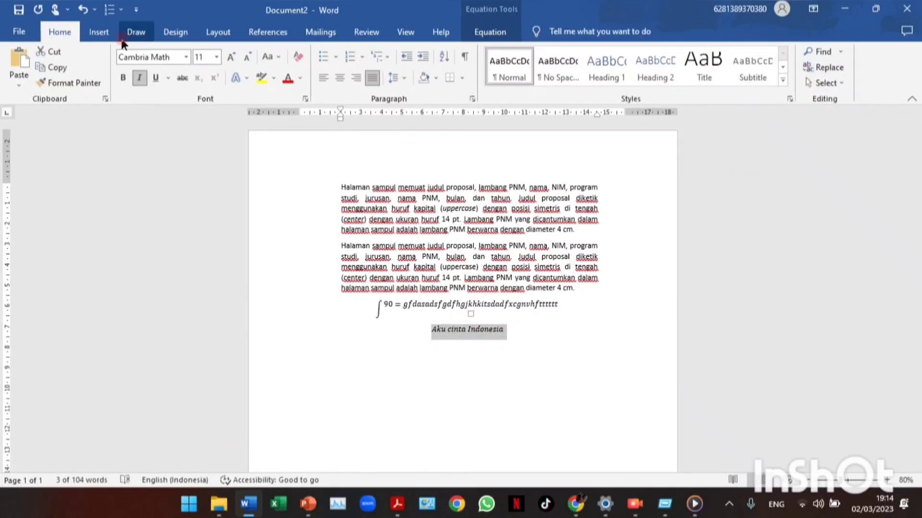
{"action": "left_click", "coordinate": [99, 34]}
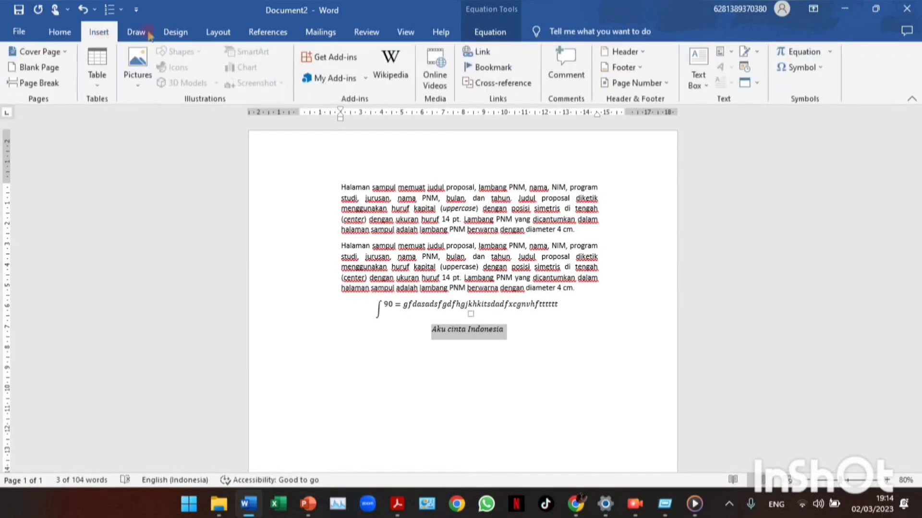
{"action": "left_click", "coordinate": [790, 53]}
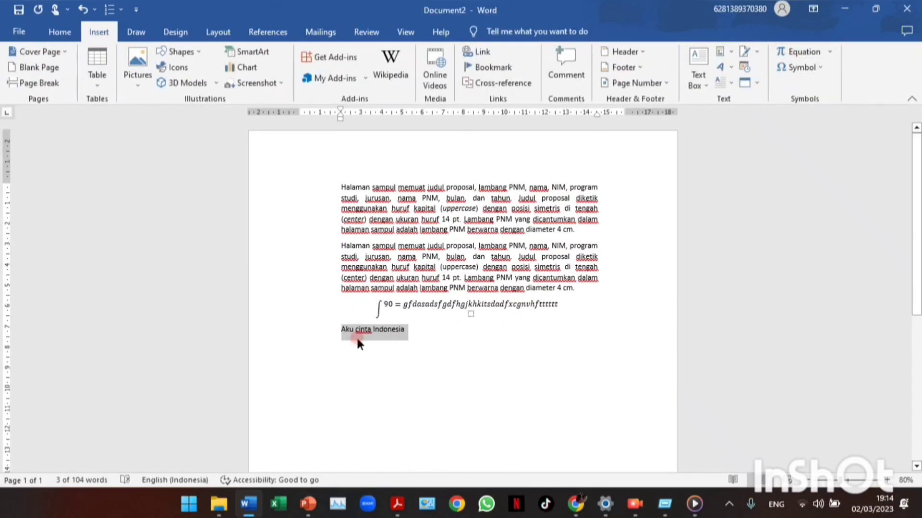
Step: Set the font of the "Aku cinta Indonesia" line to Algerian and start a new line below it
{"action": "left_click", "coordinate": [429, 340]}
{"action": "left_click_drag", "start_coordinate": [418, 335], "coordinate": [339, 335]}
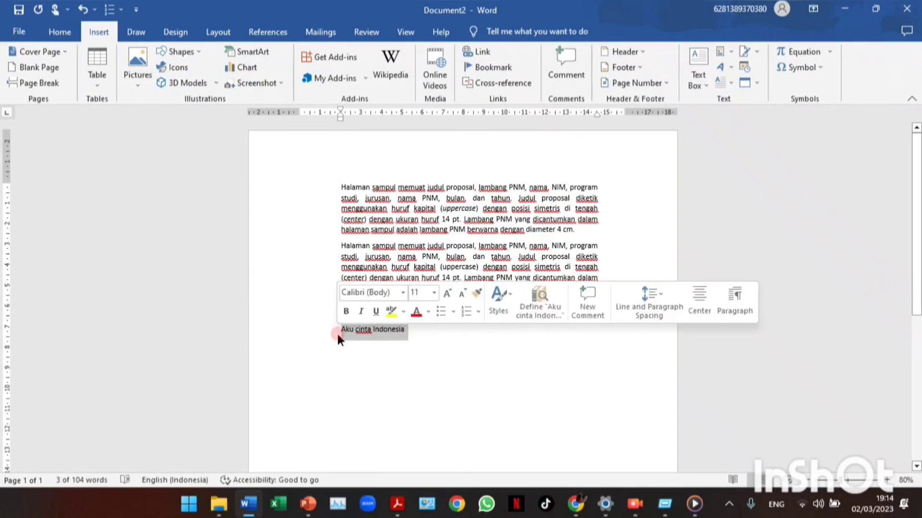
{"action": "left_click", "coordinate": [59, 31]}
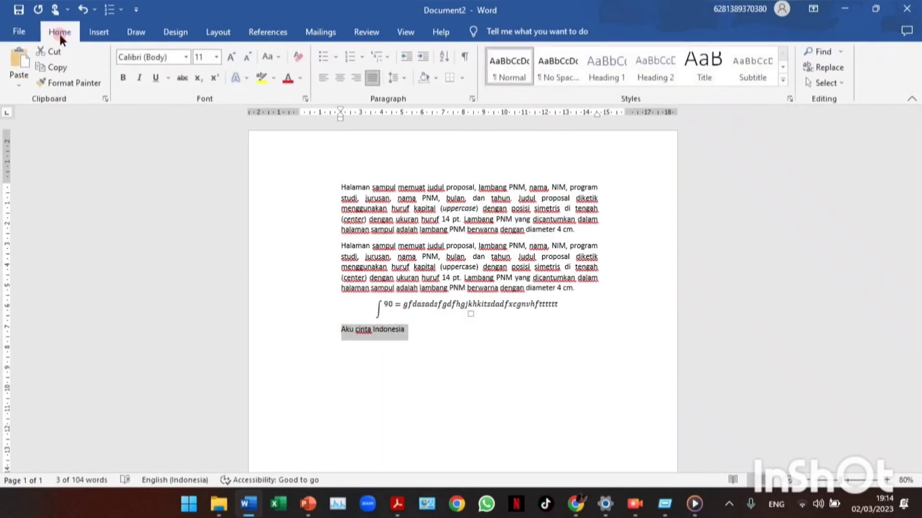
{"action": "left_click", "coordinate": [185, 56]}
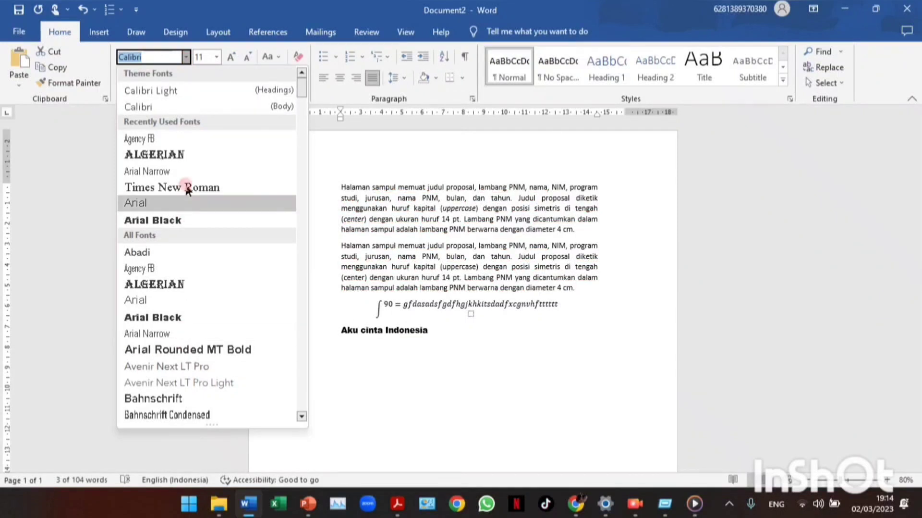
{"action": "left_click", "coordinate": [181, 154]}
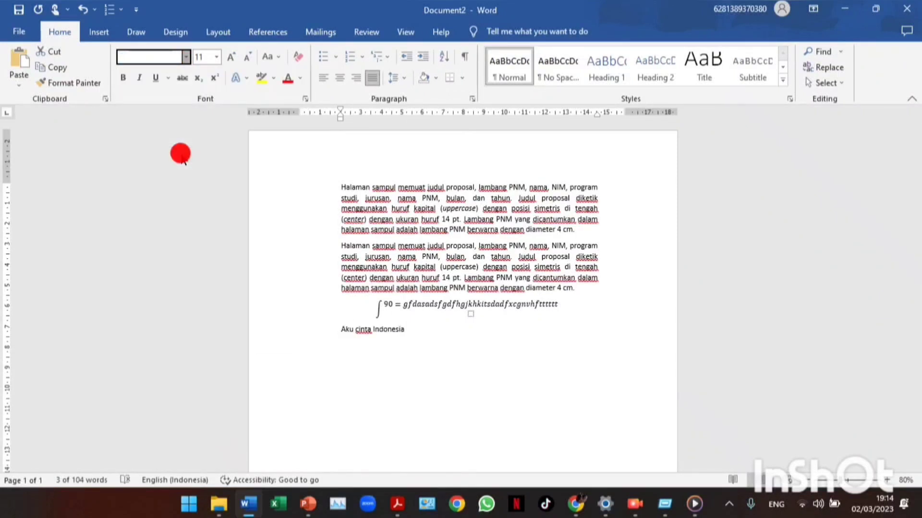
{"action": "left_click", "coordinate": [452, 339]}
{"action": "key", "text": "Return"}
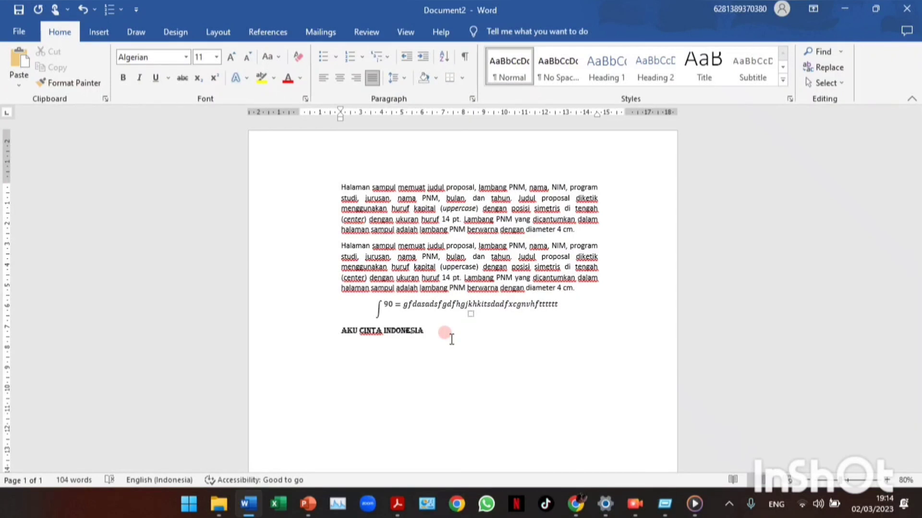
Step: Look through the available bullet, numbering and multilevel list formats for the empty line
{"action": "left_click", "coordinate": [336, 57]}
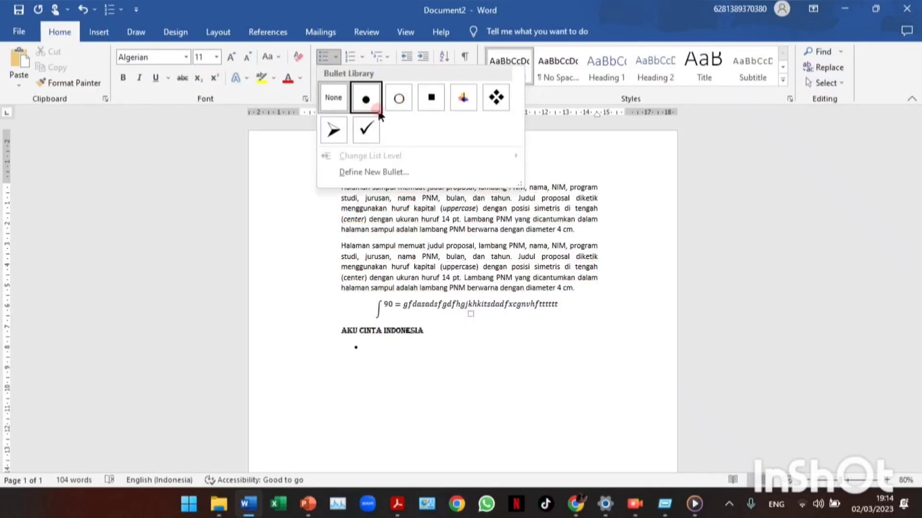
{"action": "left_click", "coordinate": [363, 56]}
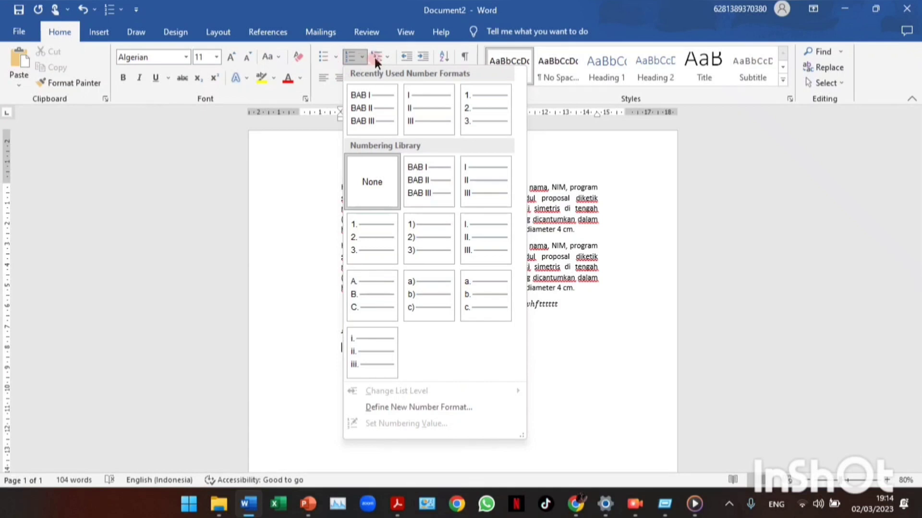
{"action": "left_click", "coordinate": [339, 57]}
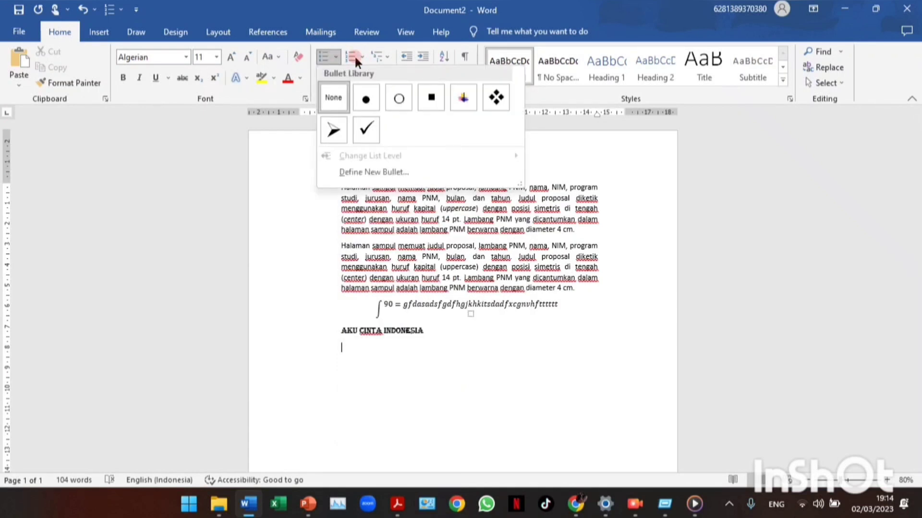
{"action": "left_click", "coordinate": [361, 57]}
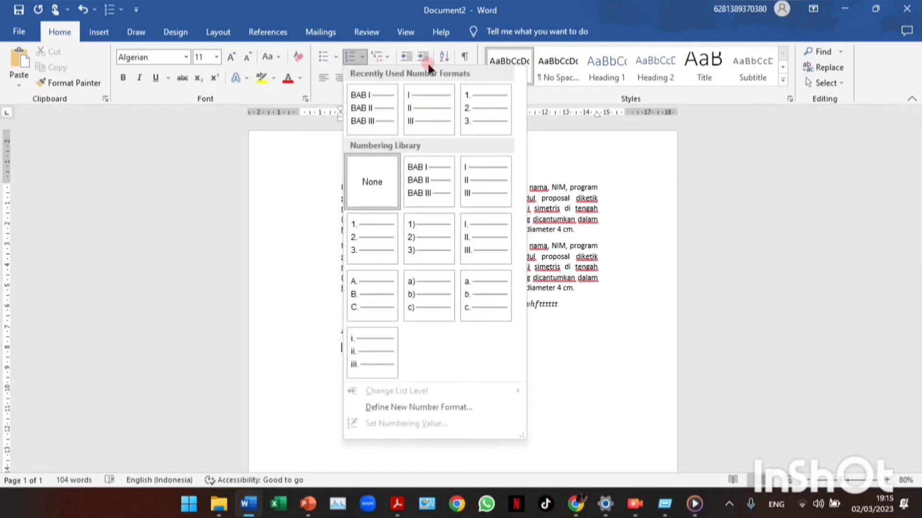
{"action": "left_click", "coordinate": [389, 54]}
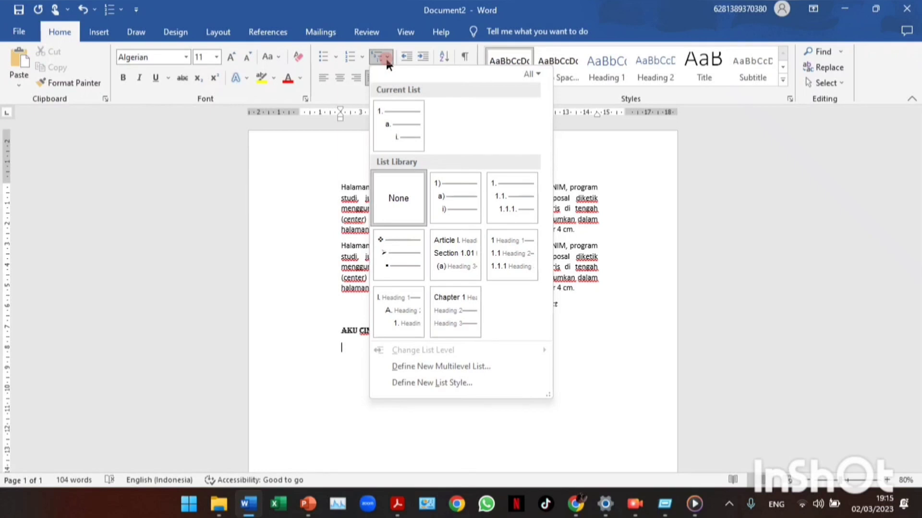
{"action": "mouse_move", "coordinate": [474, 264]}
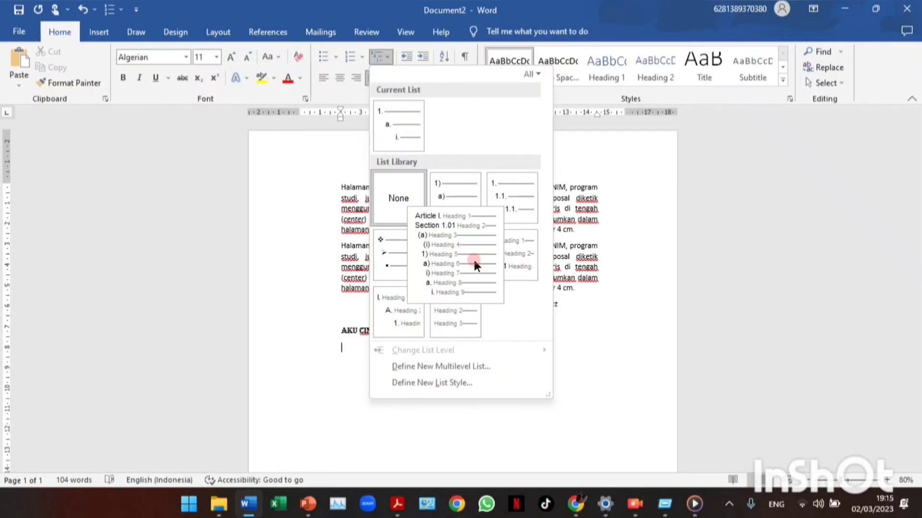
{"action": "mouse_move", "coordinate": [412, 122]}
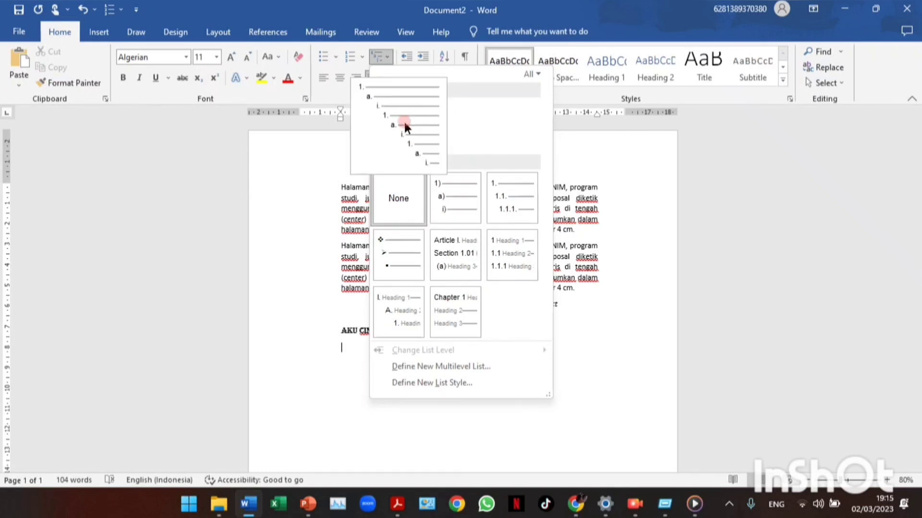
Step: Start defining a new multilevel list and replace the level 1 number format with "BAB 1"
{"action": "left_click", "coordinate": [427, 367]}
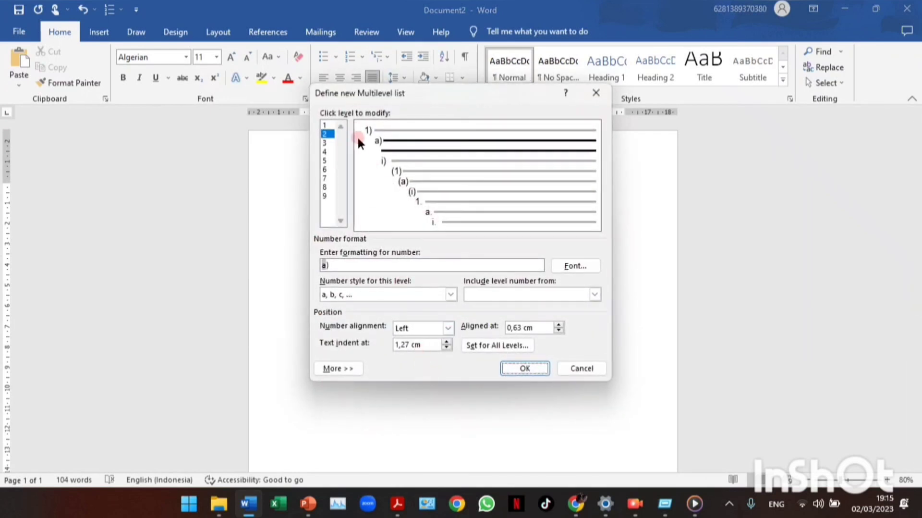
{"action": "left_click", "coordinate": [325, 125]}
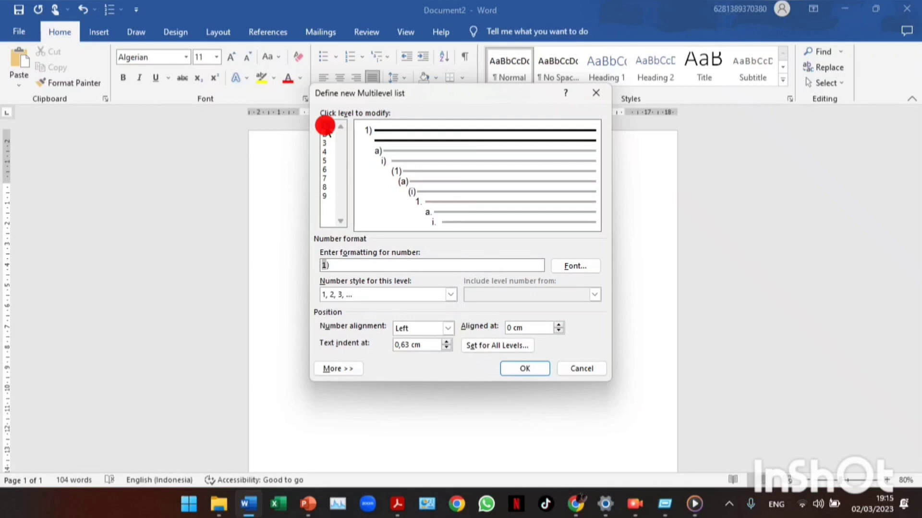
{"action": "left_click", "coordinate": [361, 129]}
{"action": "left_click", "coordinate": [394, 262]}
{"action": "key", "text": "BackSpace"}
{"action": "key", "text": "BackSpace"}
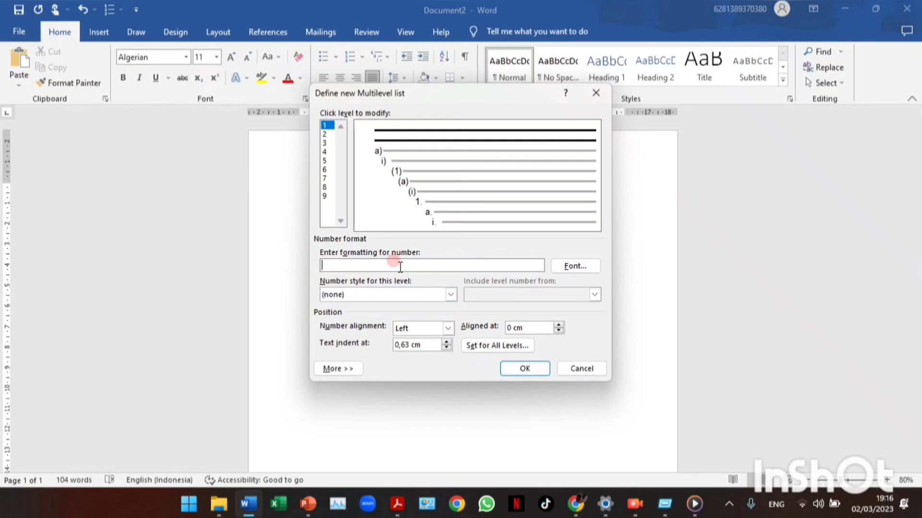
{"action": "type", "text": "BAB 1"}
Step: Set the level 1 number style to I, II, III and remove the typed 1 so the format reads "BAB I"
{"action": "left_click", "coordinate": [446, 293]}
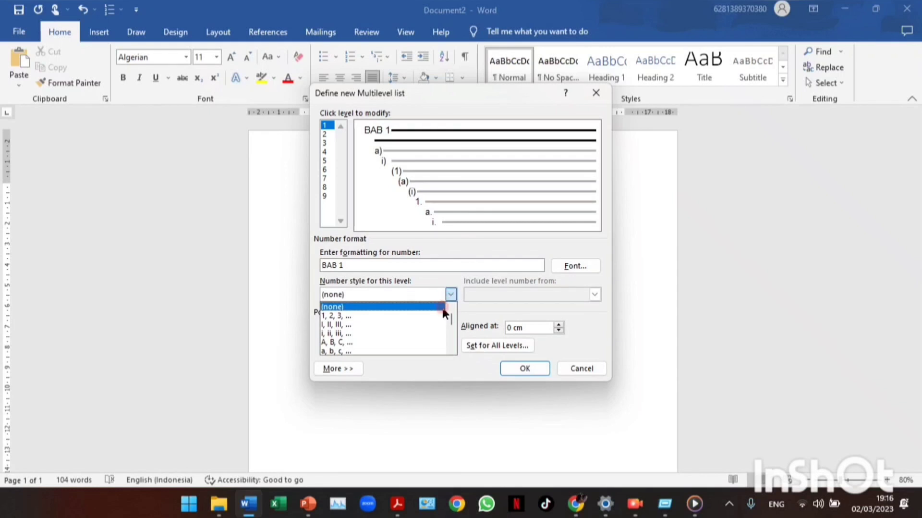
{"action": "left_click", "coordinate": [415, 325]}
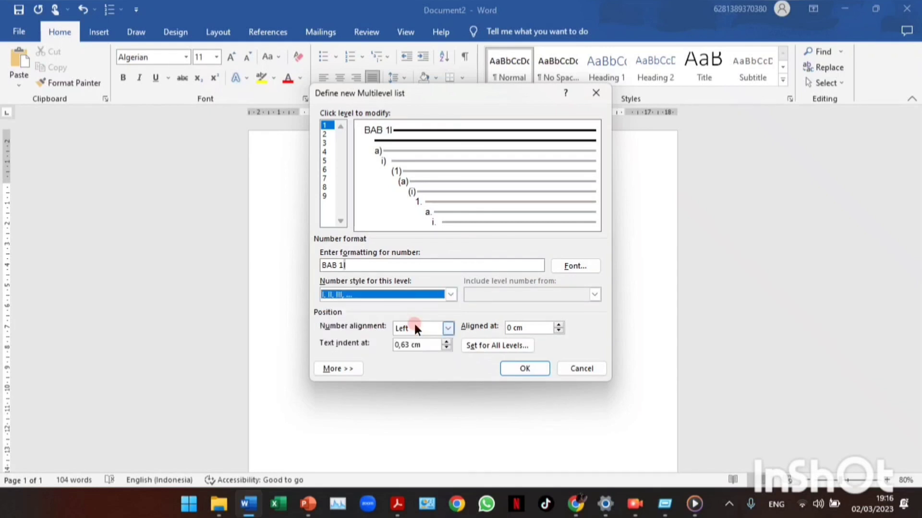
{"action": "left_click", "coordinate": [343, 264]}
{"action": "left_click", "coordinate": [343, 264]}
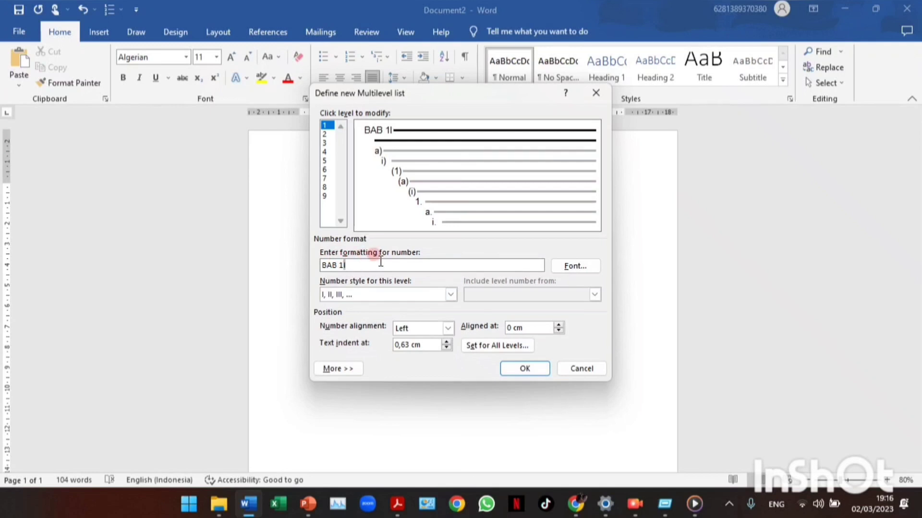
{"action": "key", "text": "BackSpace"}
{"action": "left_click", "coordinate": [525, 345]}
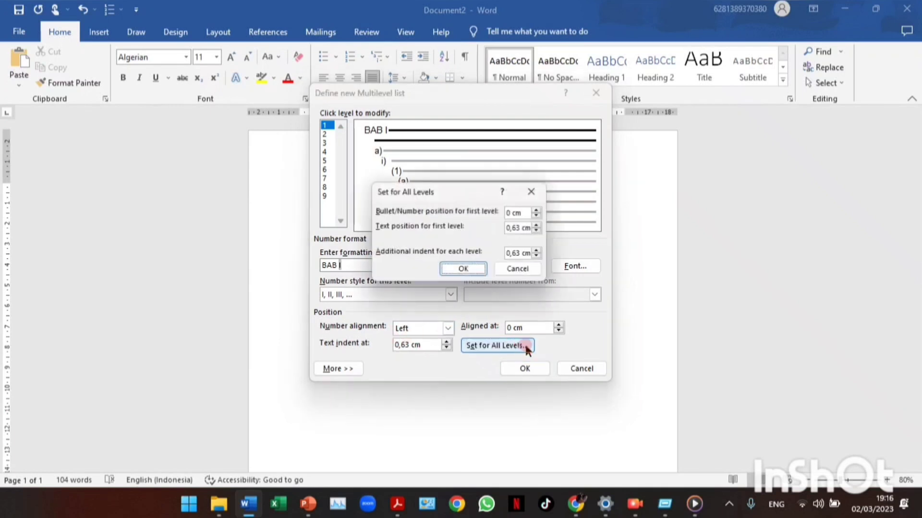
{"action": "left_click", "coordinate": [536, 191]}
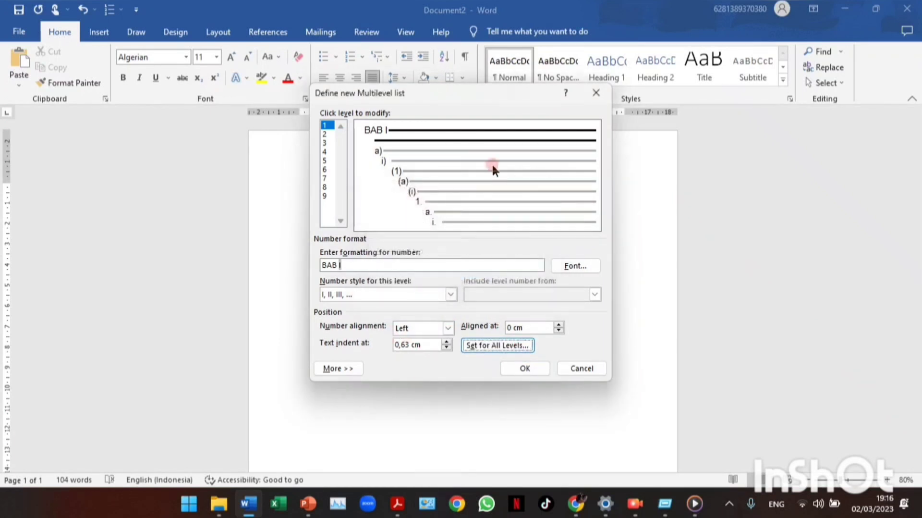
Step: Replace the number format of list level 2 with "1. Pendahuluan"
{"action": "left_click", "coordinate": [327, 134]}
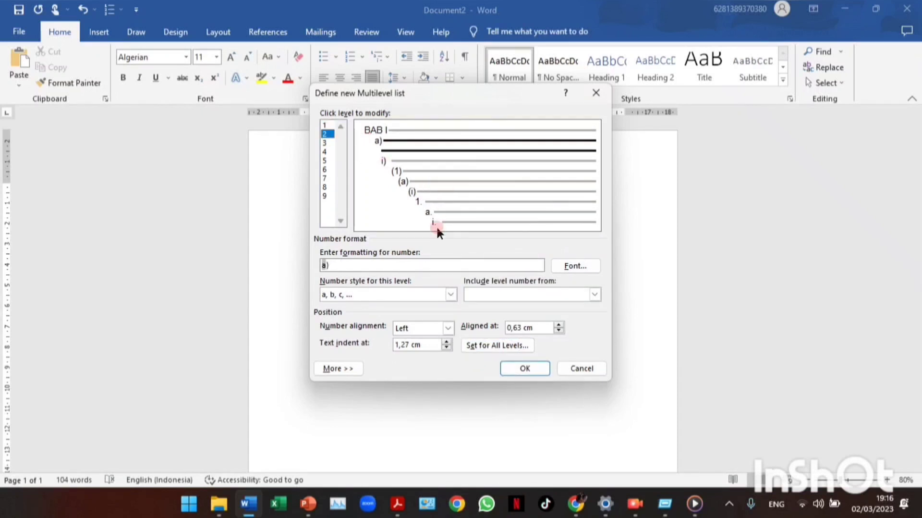
{"action": "left_click", "coordinate": [435, 265]}
{"action": "key", "text": "BackSpace"}
{"action": "key", "text": "BackSpace"}
{"action": "mouse_move", "coordinate": [397, 502]}
{"action": "mouse_move", "coordinate": [387, 461]}
{"action": "type", "text": "1. Pend"}
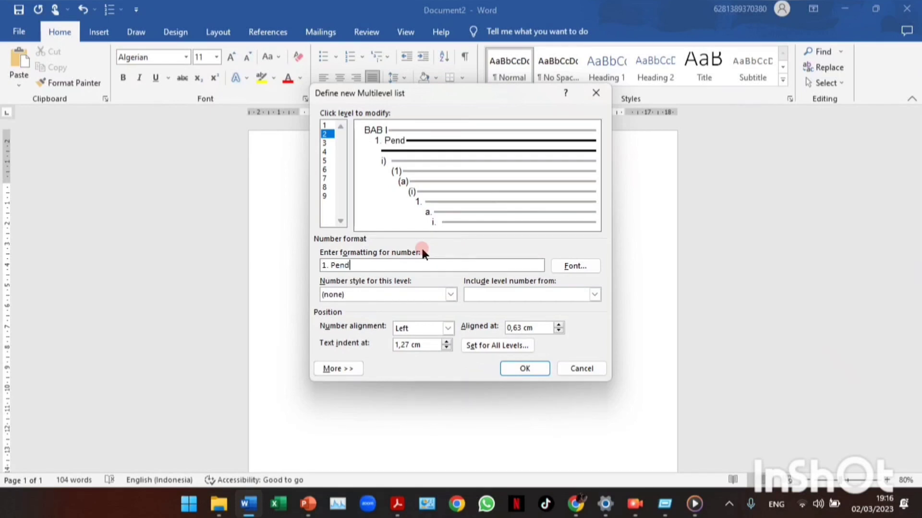
{"action": "type", "text": "ahuluan"}
Step: Set the level 2 number style to 1, 2, 3 and reduce its number format to "1." without the word Pendahuluan
{"action": "left_click", "coordinate": [451, 295]}
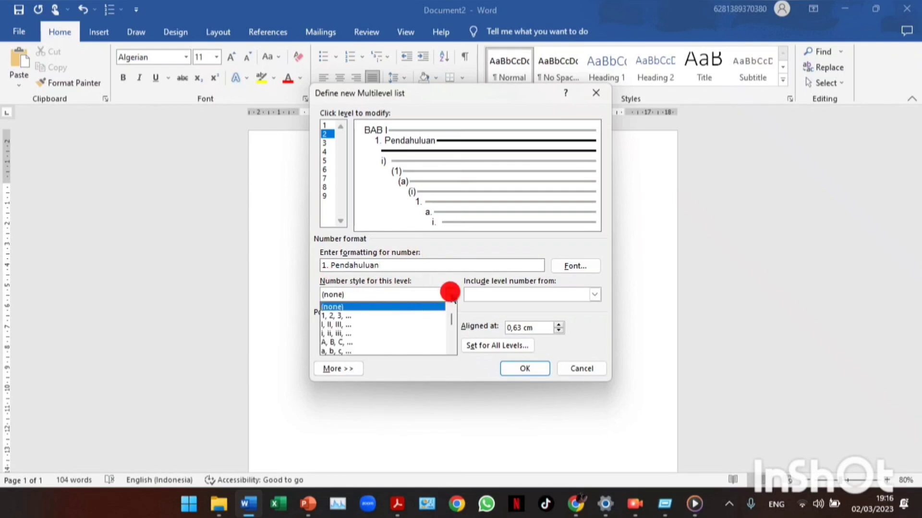
{"action": "left_click", "coordinate": [434, 316]}
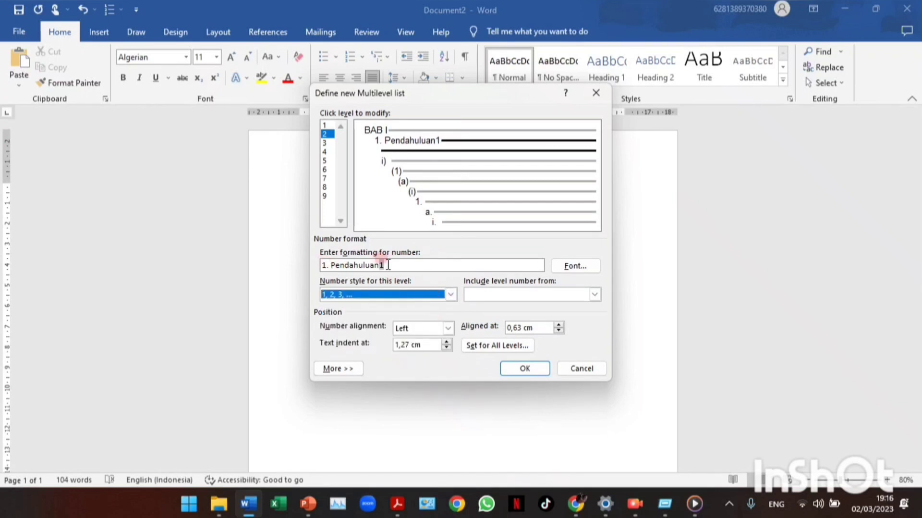
{"action": "left_click", "coordinate": [451, 295]}
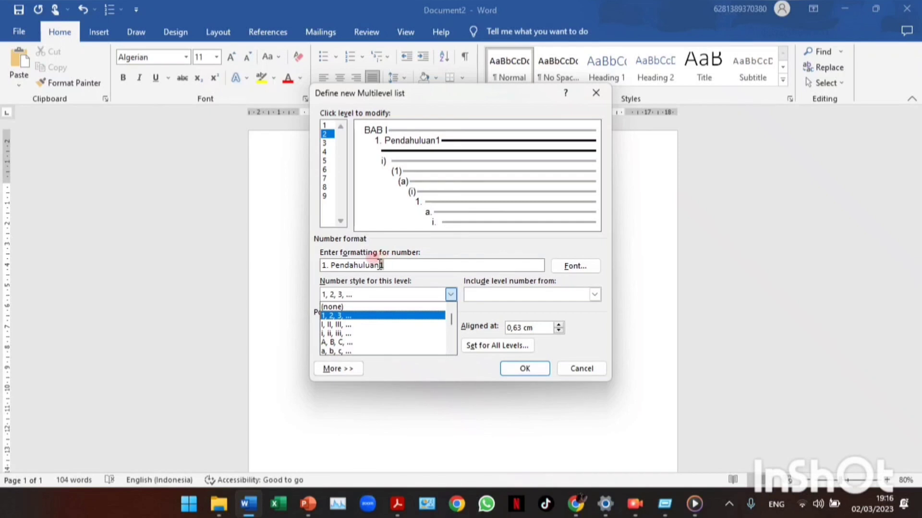
{"action": "left_click", "coordinate": [380, 265]}
{"action": "key", "text": "BackSpace"}
{"action": "key", "text": "BackSpace"}
{"action": "key", "text": "BackSpace"}
{"action": "key", "text": "BackSpace"}
{"action": "key", "text": "BackSpace"}
{"action": "key", "text": "BackSpace"}
{"action": "key", "text": "BackSpace"}
{"action": "key", "text": "BackSpace"}
{"action": "key", "text": "BackSpace"}
{"action": "key", "text": "BackSpace"}
{"action": "key", "text": "BackSpace"}
{"action": "key", "text": "BackSpace"}
{"action": "key", "text": "BackSpace"}
{"action": "key", "text": "BackSpace"}
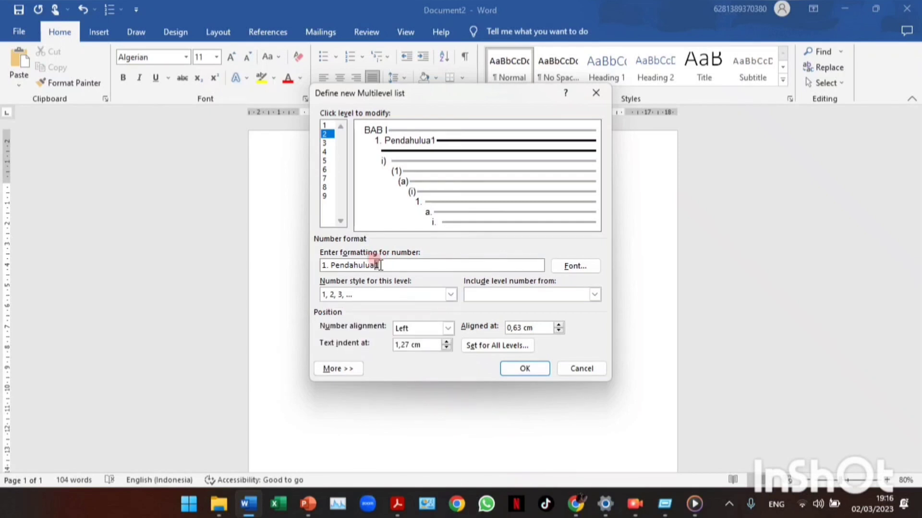
{"action": "type", "text": ". "}
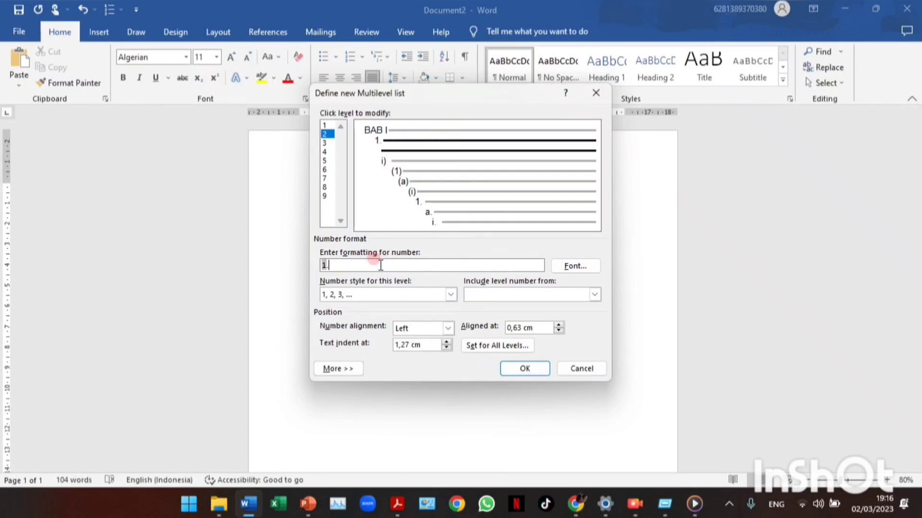
{"action": "type", "text": "Pendahul"}
{"action": "key", "text": "BackSpace"}
{"action": "key", "text": "BackSpace"}
{"action": "key", "text": "BackSpace"}
{"action": "key", "text": "BackSpace"}
{"action": "key", "text": "BackSpace"}
{"action": "key", "text": "BackSpace"}
{"action": "key", "text": "BackSpace"}
{"action": "key", "text": "BackSpace"}
Step: Include the level 1 number after the "1." in the level 2 number format
{"action": "left_click", "coordinate": [595, 293]}
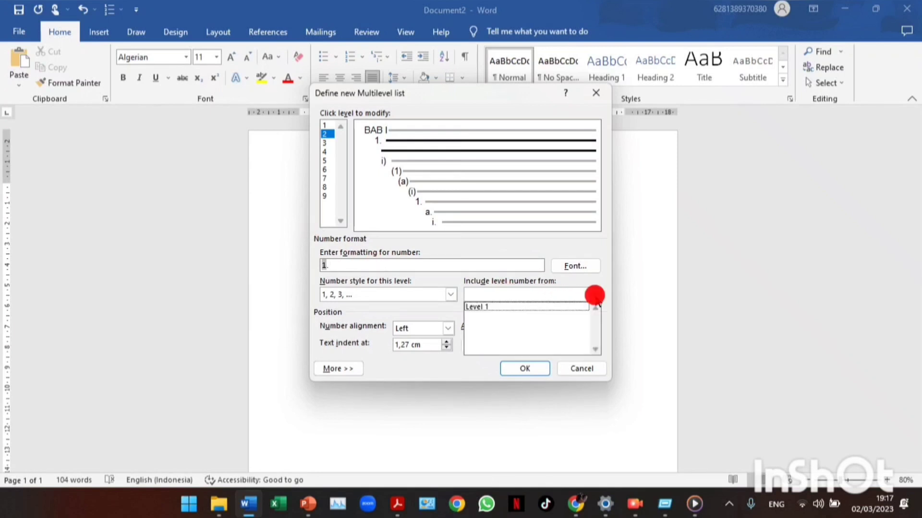
{"action": "left_click", "coordinate": [583, 308]}
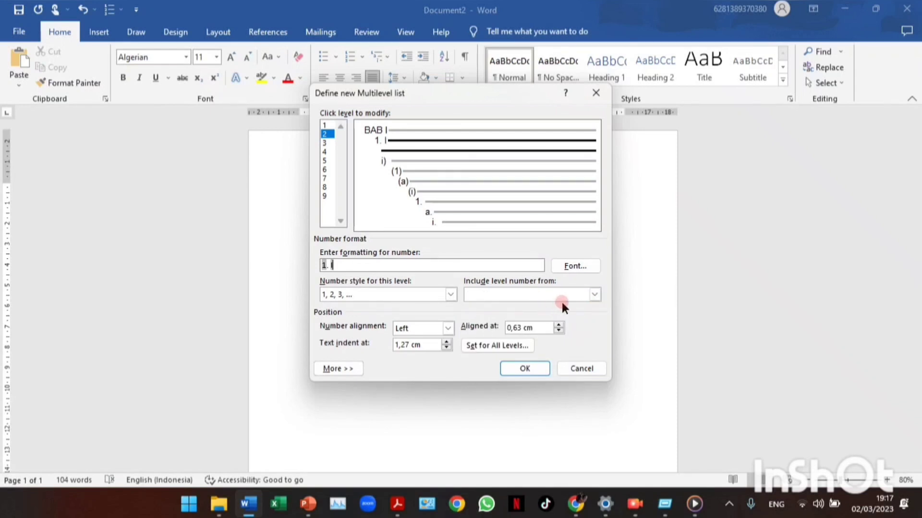
{"action": "left_click", "coordinate": [324, 264]}
Step: Check the level 3 format, return to list level 1 and show the additional multilevel list options
{"action": "left_click", "coordinate": [324, 142]}
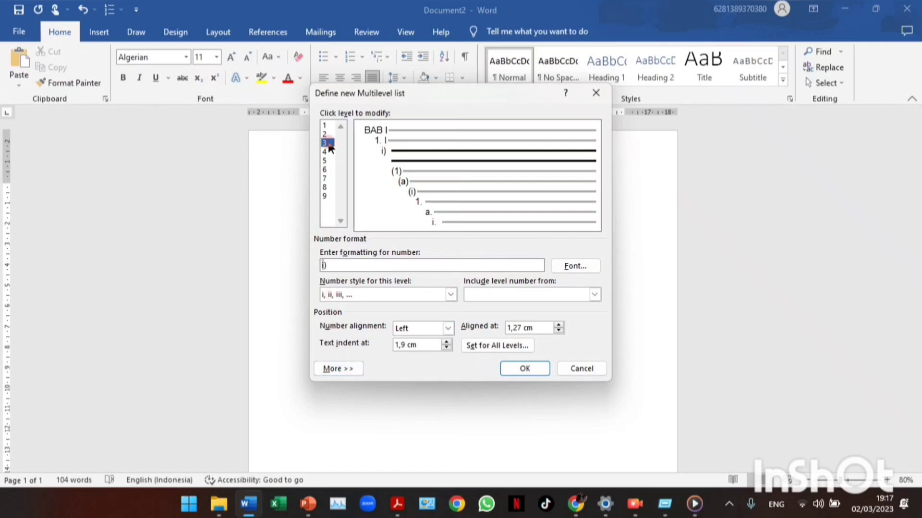
{"action": "left_click", "coordinate": [325, 126]}
{"action": "left_click", "coordinate": [356, 368]}
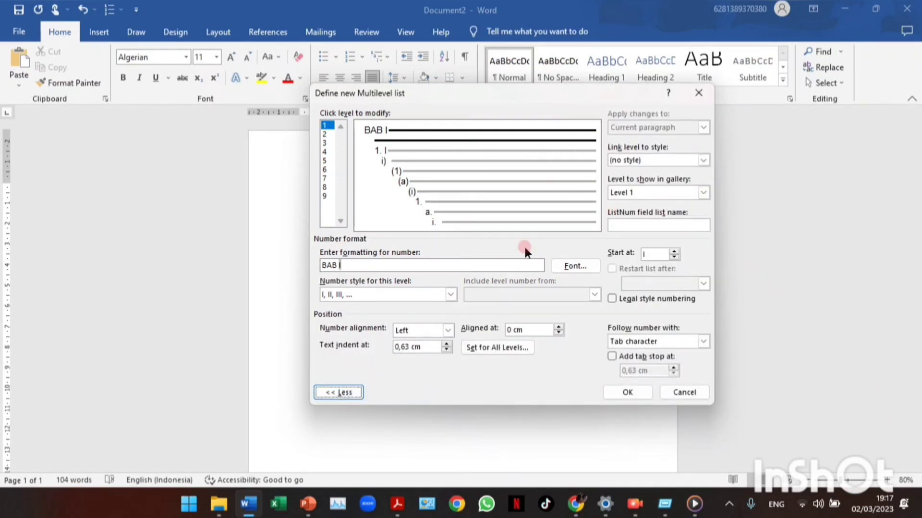
Step: Link list level 1 to the Heading 1 style
{"action": "left_click", "coordinate": [528, 265]}
{"action": "left_click", "coordinate": [704, 159]}
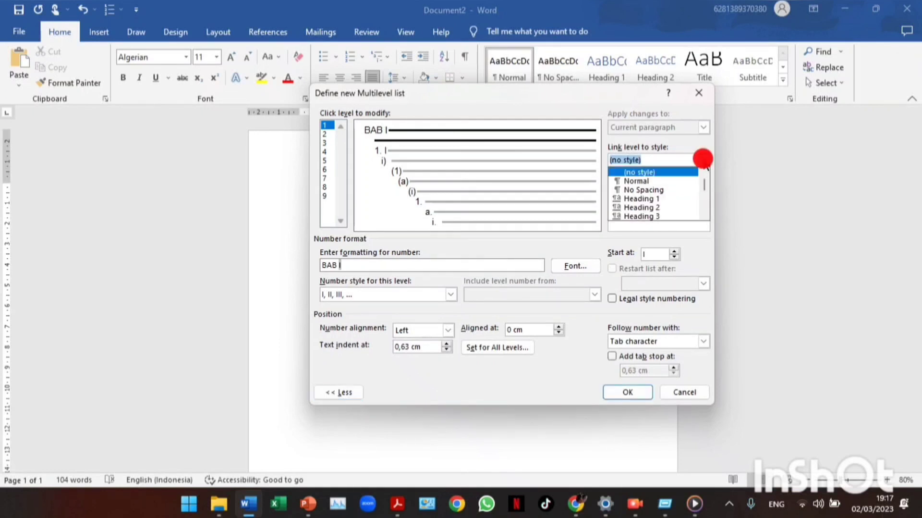
{"action": "left_click", "coordinate": [691, 198]}
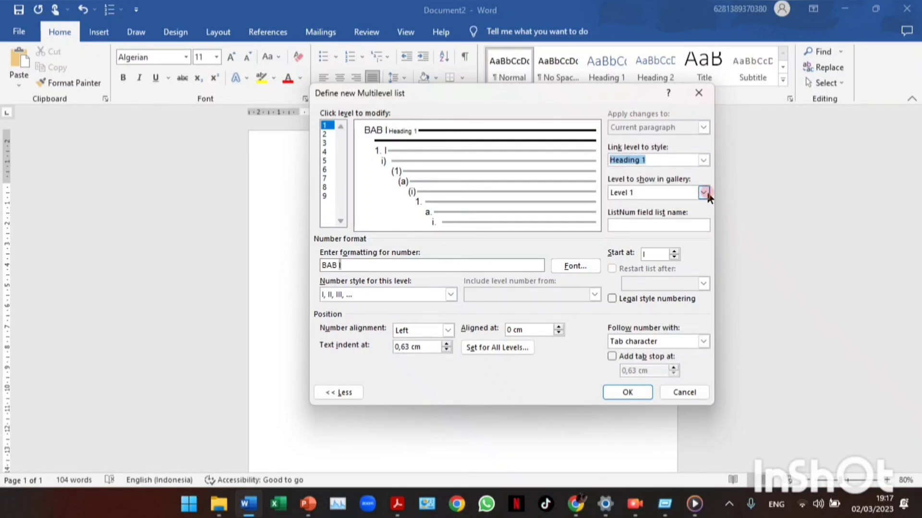
Step: Link list level 2 to the Heading 2 style and set Level 2 as the level to show in the gallery
{"action": "left_click", "coordinate": [327, 133]}
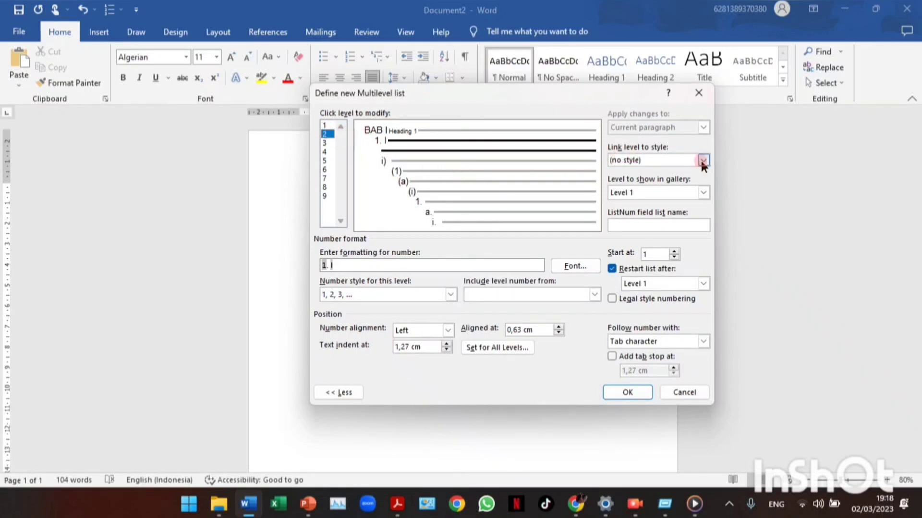
{"action": "left_click", "coordinate": [703, 160]}
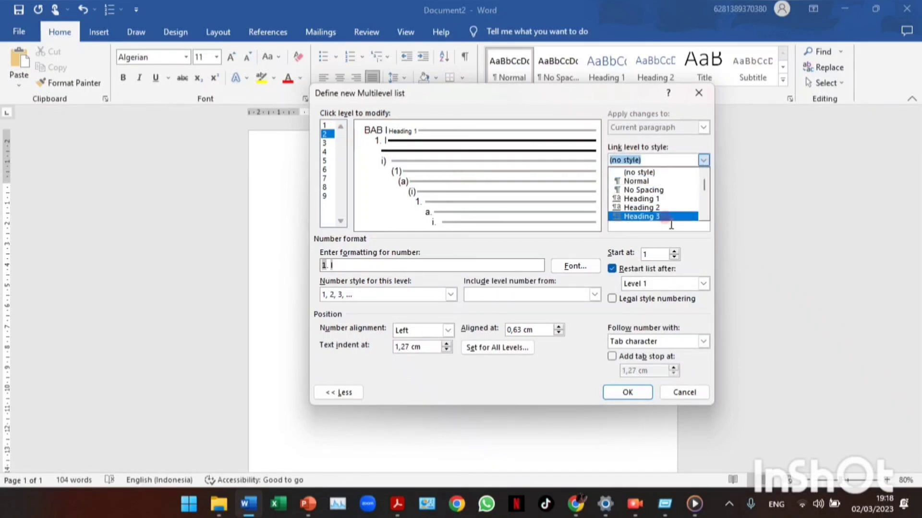
{"action": "left_click", "coordinate": [667, 210]}
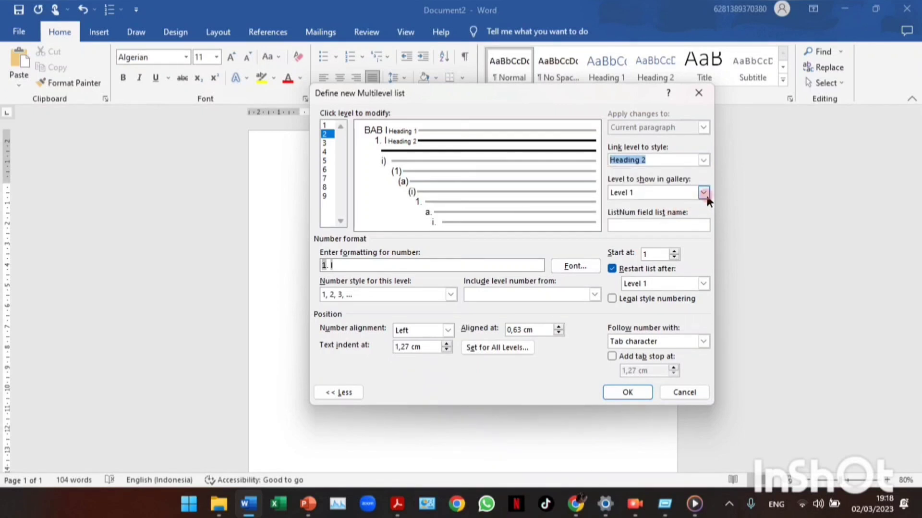
{"action": "left_click", "coordinate": [704, 192]}
{"action": "left_click", "coordinate": [685, 214]}
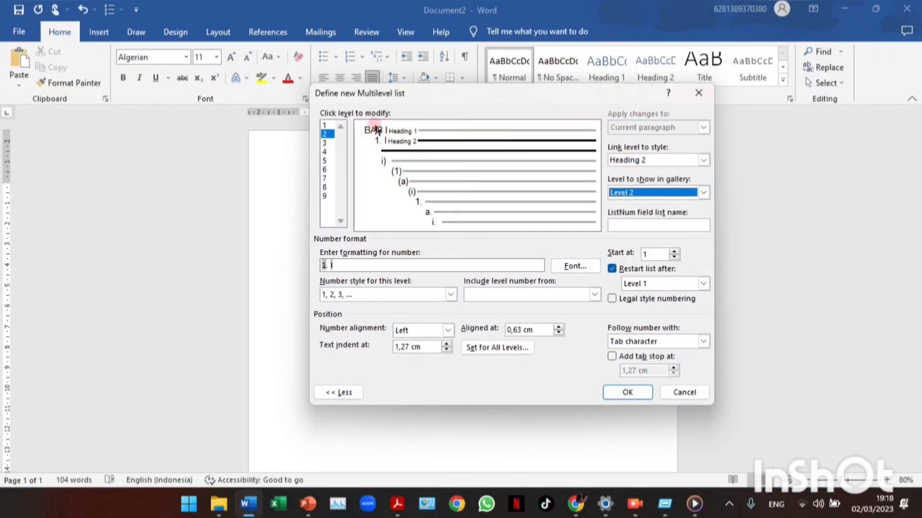
Step: Link list level 3 to Heading 3 with Level 3 shown in the gallery, and include the level 2 number in its format
{"action": "left_click", "coordinate": [330, 142]}
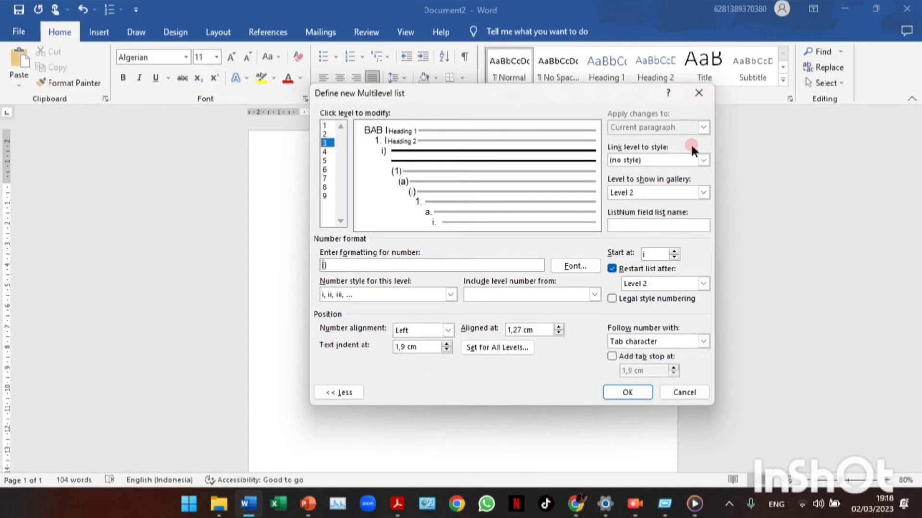
{"action": "left_click", "coordinate": [702, 159]}
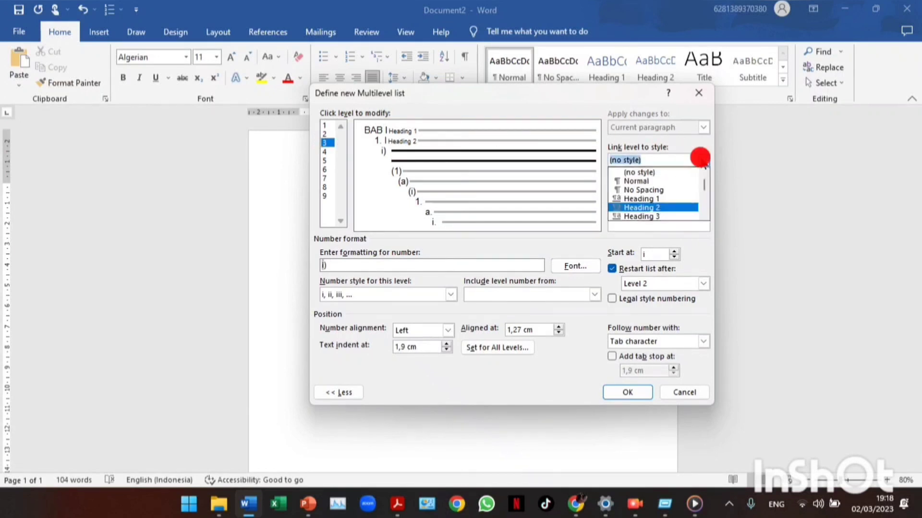
{"action": "left_click", "coordinate": [685, 214]}
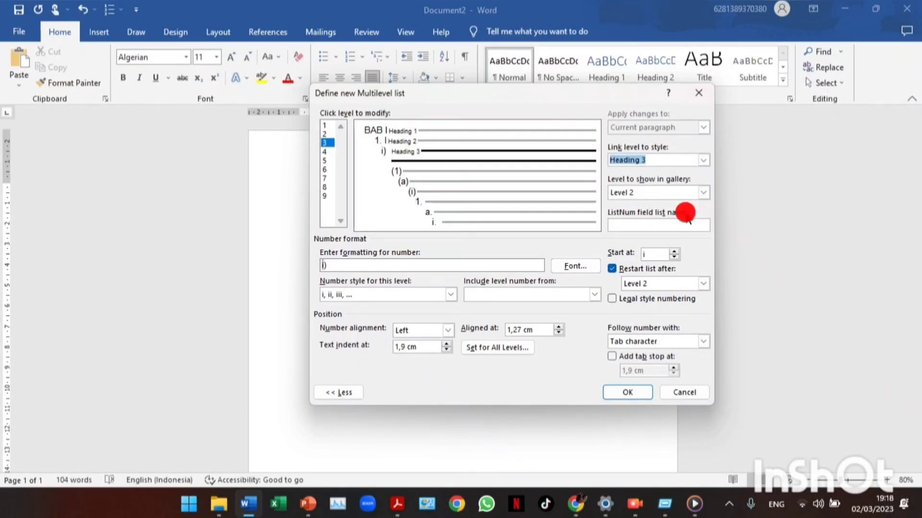
{"action": "left_click", "coordinate": [704, 194]}
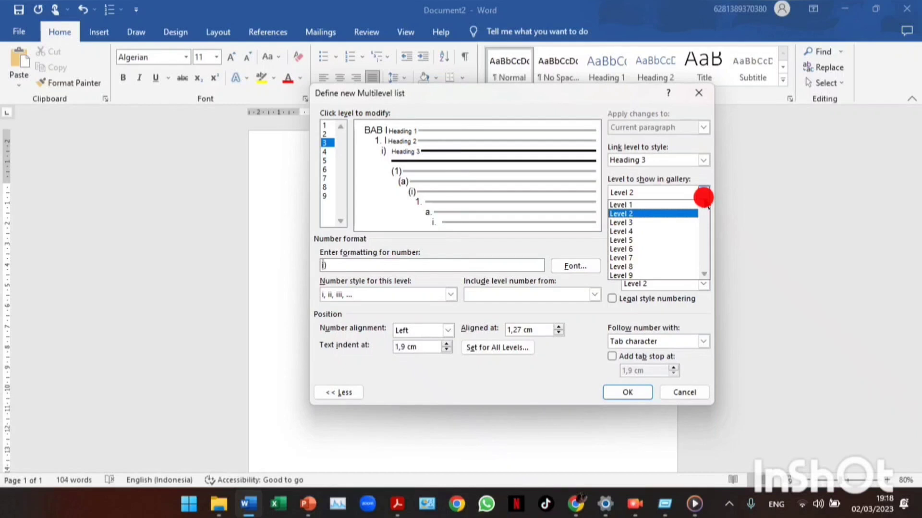
{"action": "left_click", "coordinate": [666, 215]}
{"action": "left_click", "coordinate": [595, 294]}
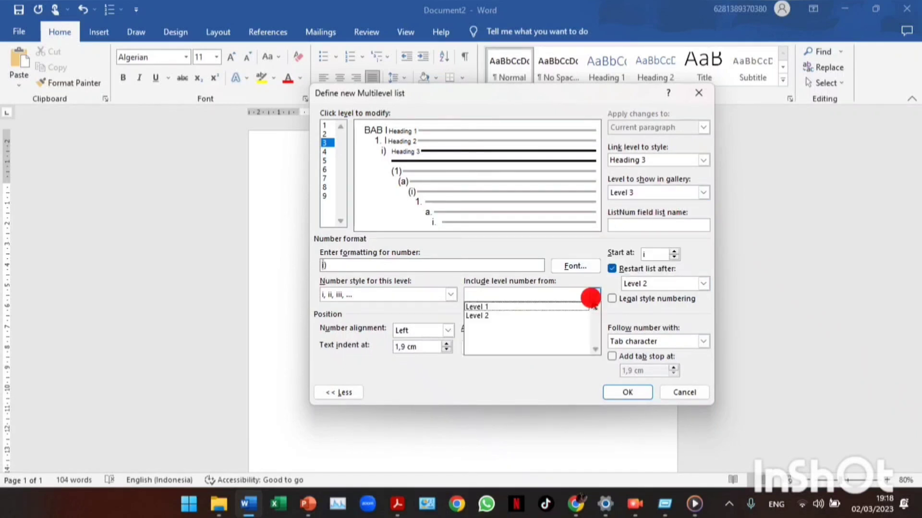
{"action": "left_click", "coordinate": [587, 315]}
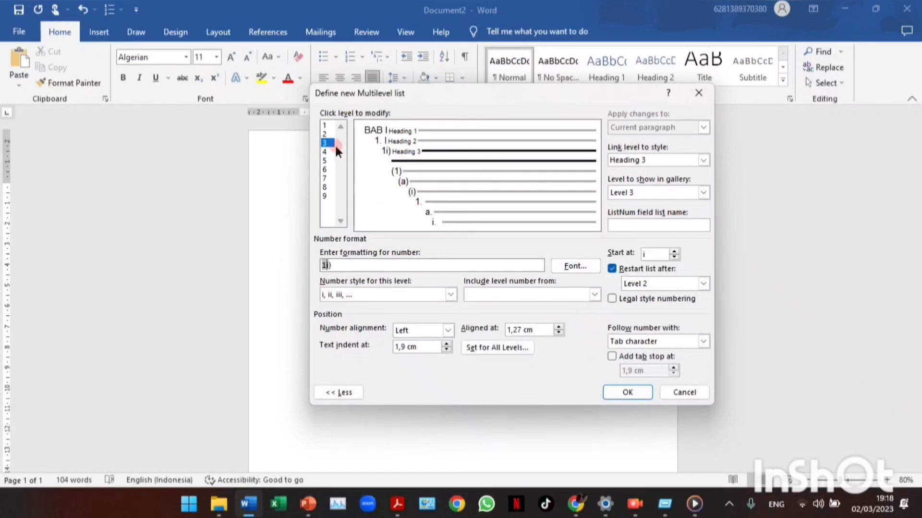
Step: Change the level 2 number format to "I.1.", with the level 1 number placed before its own number
{"action": "left_click", "coordinate": [325, 134]}
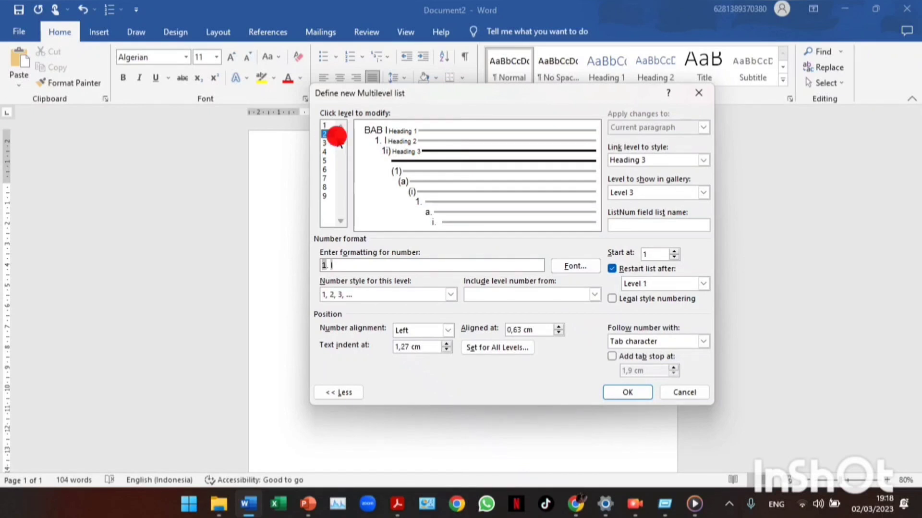
{"action": "left_click", "coordinate": [592, 293]}
{"action": "left_click", "coordinate": [569, 303]}
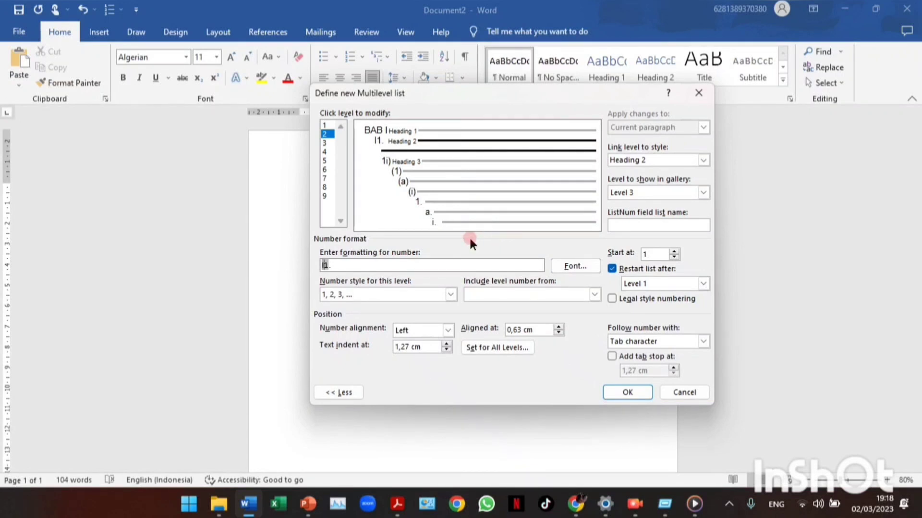
{"action": "left_click", "coordinate": [472, 265]}
{"action": "key", "text": "BackSpace"}
{"action": "type", "text": "."}
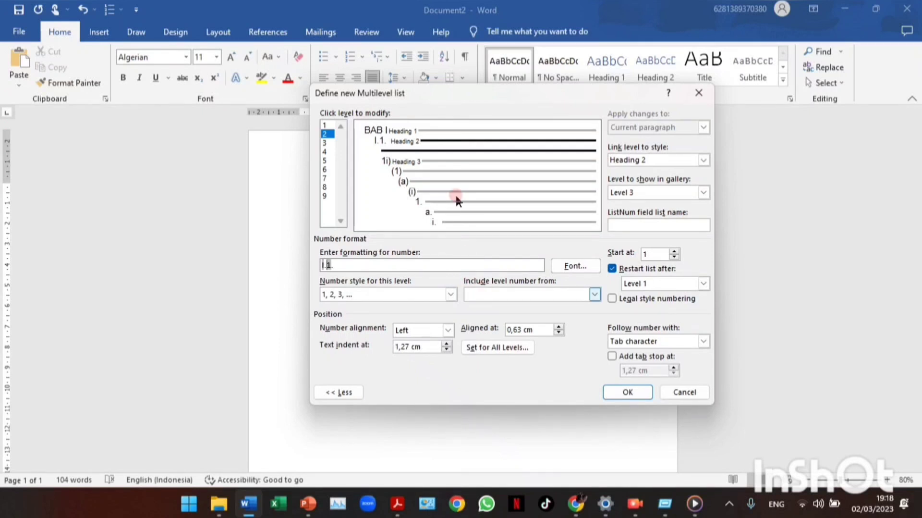
Step: Set the number style of list level 3 to a, b, c
{"action": "left_click", "coordinate": [326, 142]}
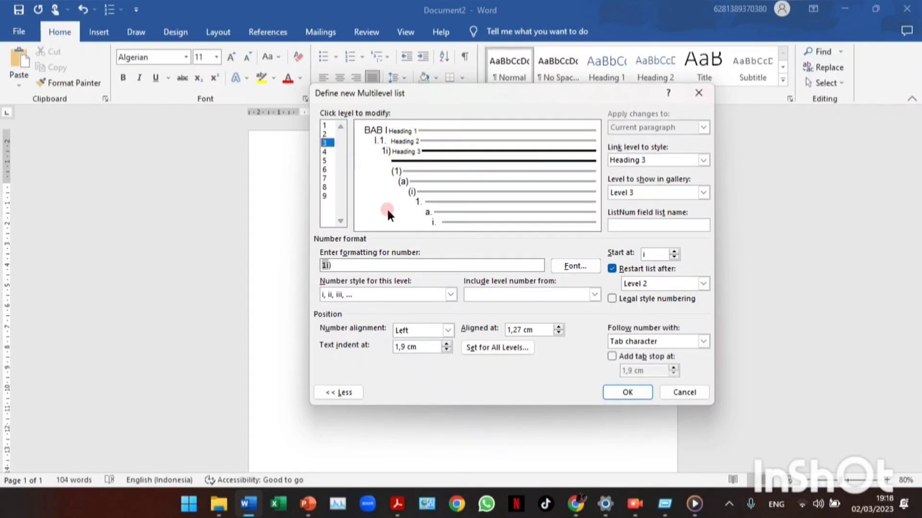
{"action": "left_click", "coordinate": [451, 294]}
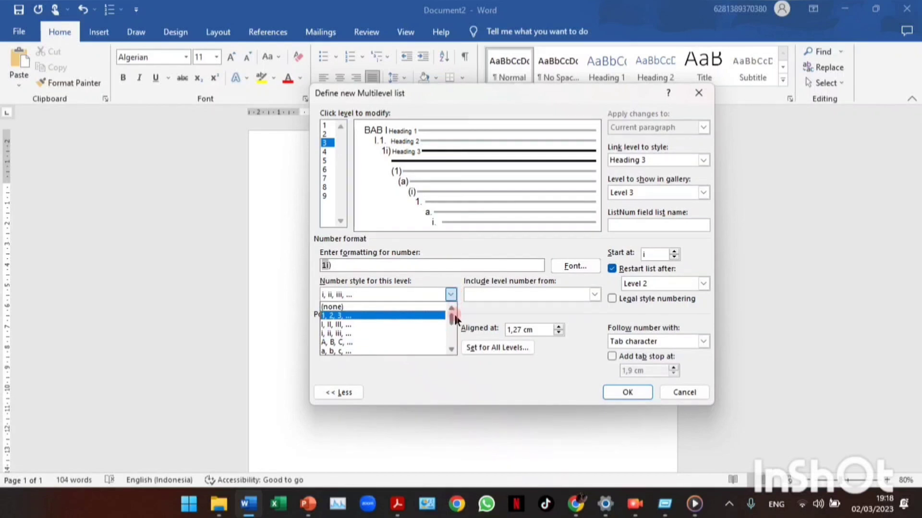
{"action": "left_click_drag", "start_coordinate": [453, 319], "coordinate": [454, 321]}
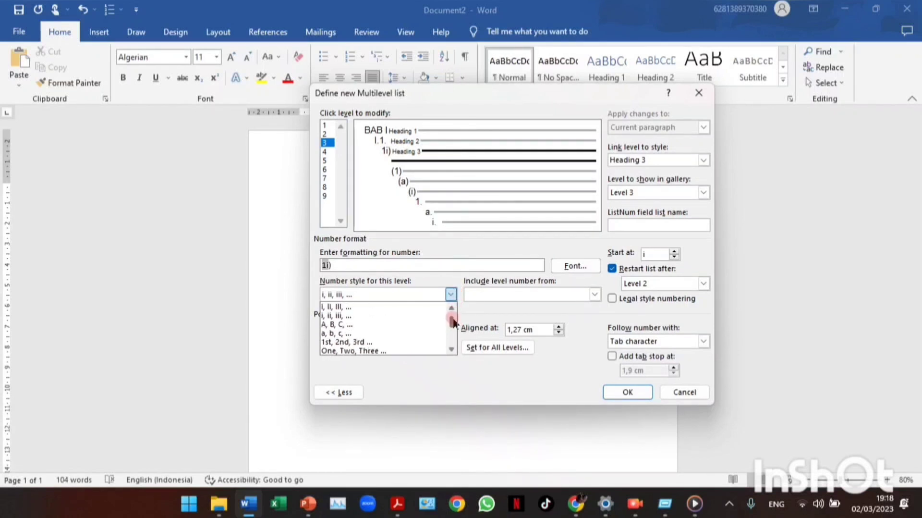
{"action": "left_click", "coordinate": [426, 335]}
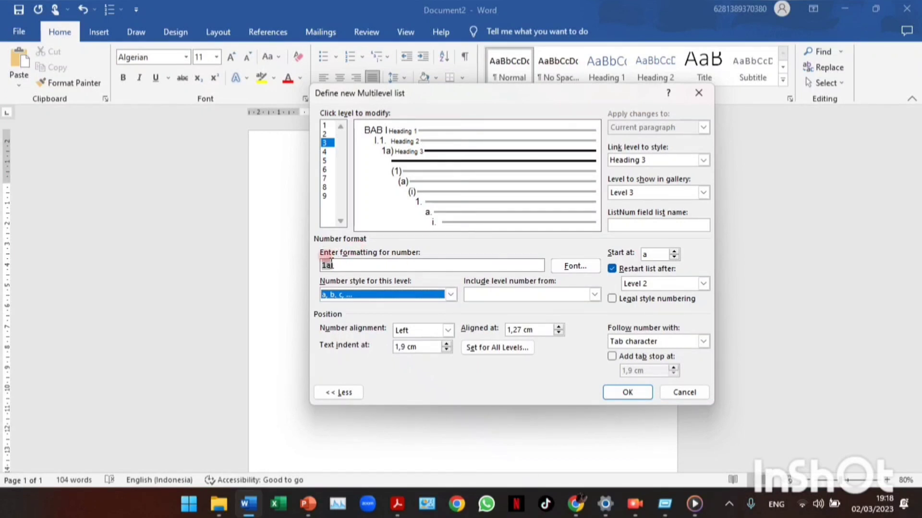
Step: Remove the included level 2 number from the level 3 format so that it reads "a)"
{"action": "left_click", "coordinate": [595, 295]}
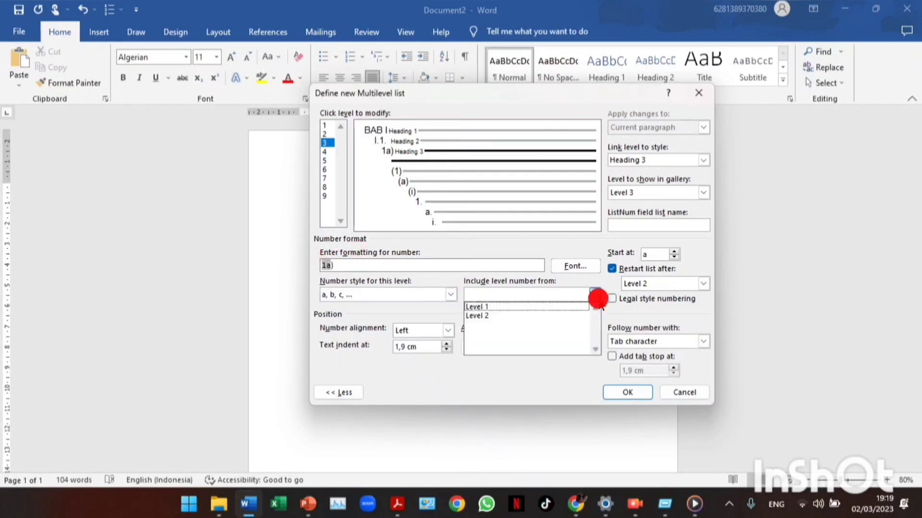
{"action": "left_click", "coordinate": [586, 315]}
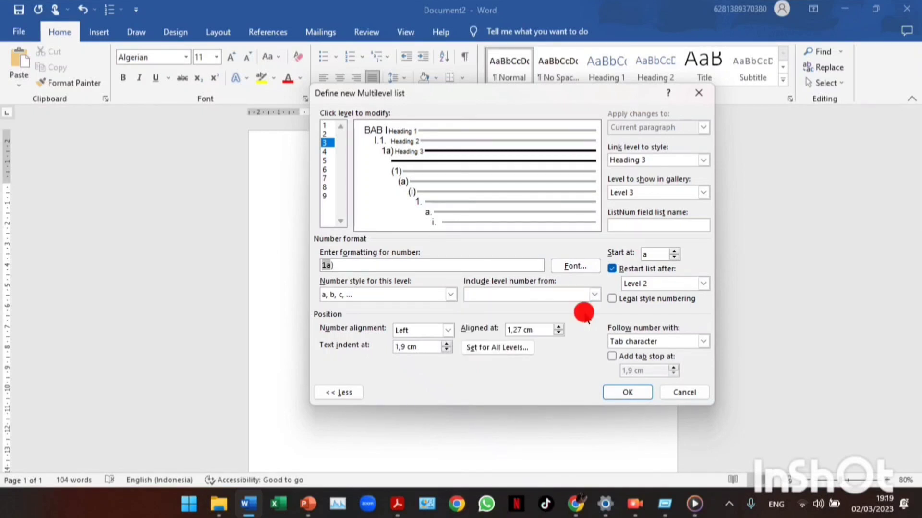
{"action": "left_click", "coordinate": [595, 295]}
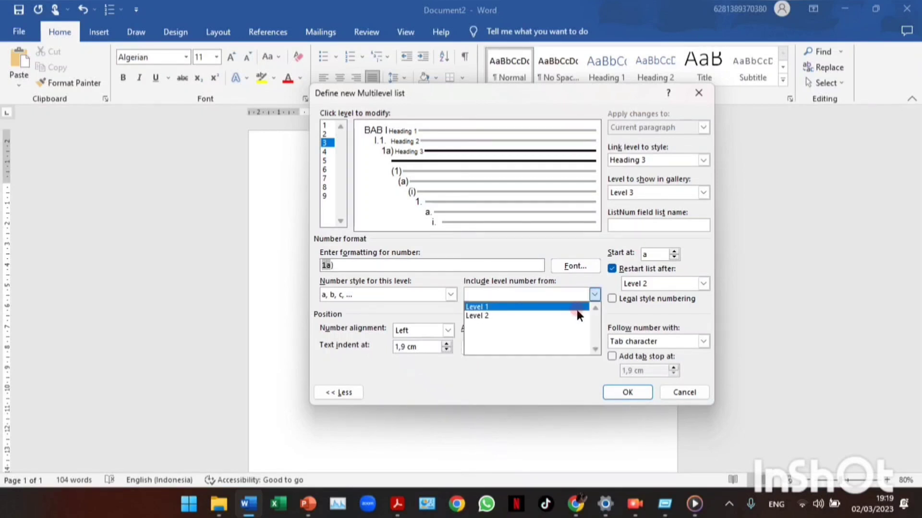
{"action": "left_click", "coordinate": [583, 295]}
{"action": "left_click", "coordinate": [325, 260]}
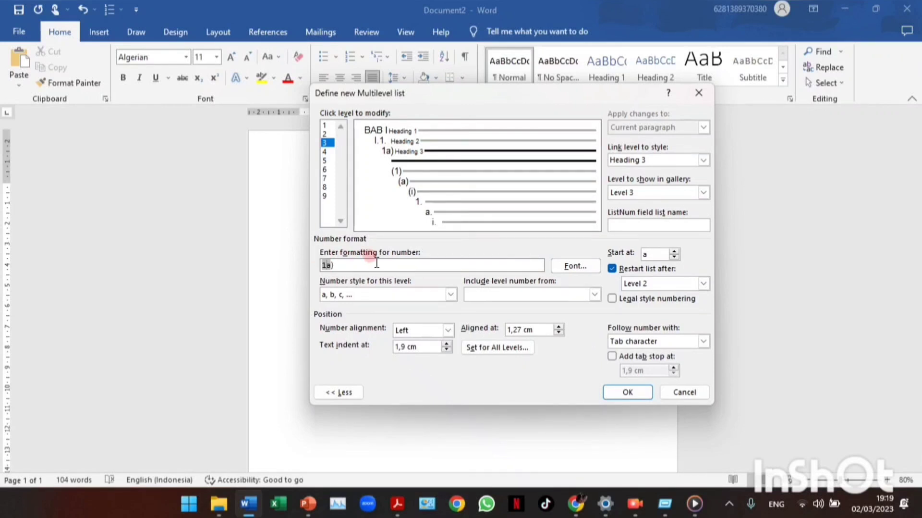
{"action": "key", "text": "BackSpace"}
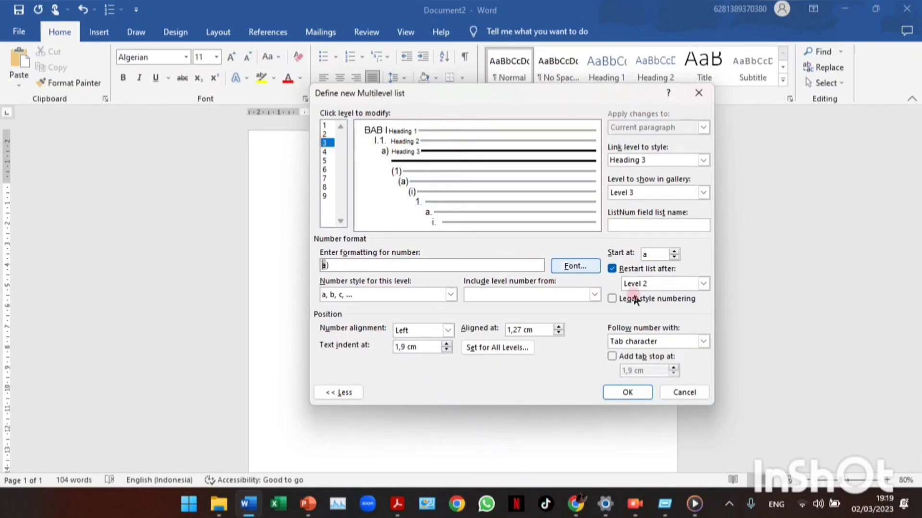
Step: Accept the new multilevel list definition and apply it to the document
{"action": "left_click", "coordinate": [654, 254]}
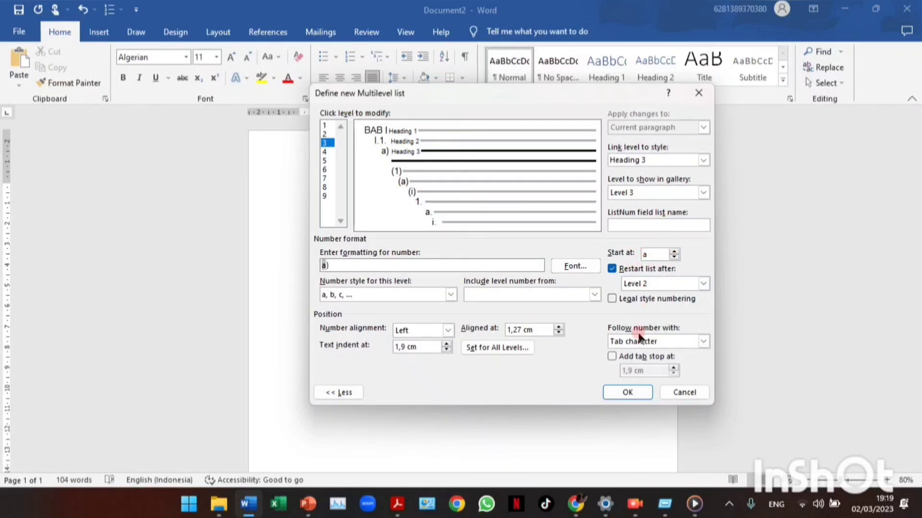
{"action": "left_click", "coordinate": [632, 397]}
{"action": "left_click", "coordinate": [623, 393]}
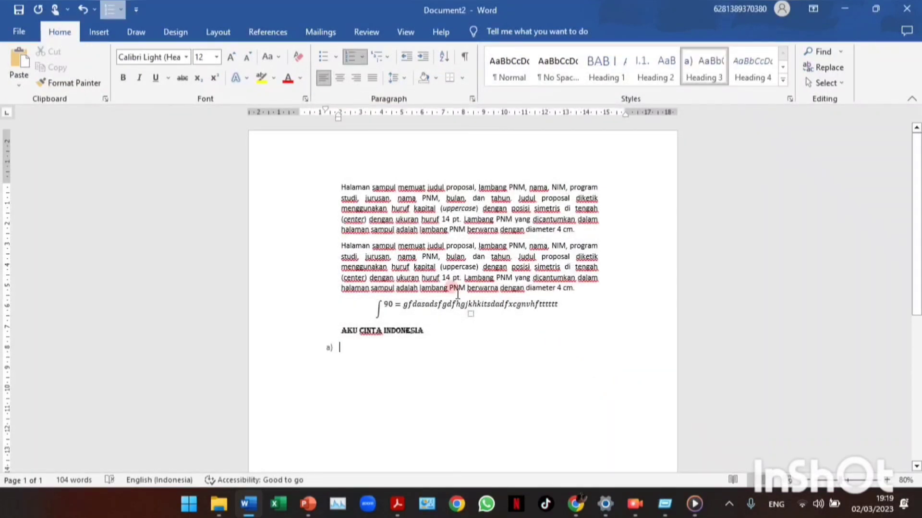
Step: Try the Heading 1, Heading 2 and Heading 3 styles on the empty numbered line below AKU CINTA INDONESIA
{"action": "left_click", "coordinate": [594, 78]}
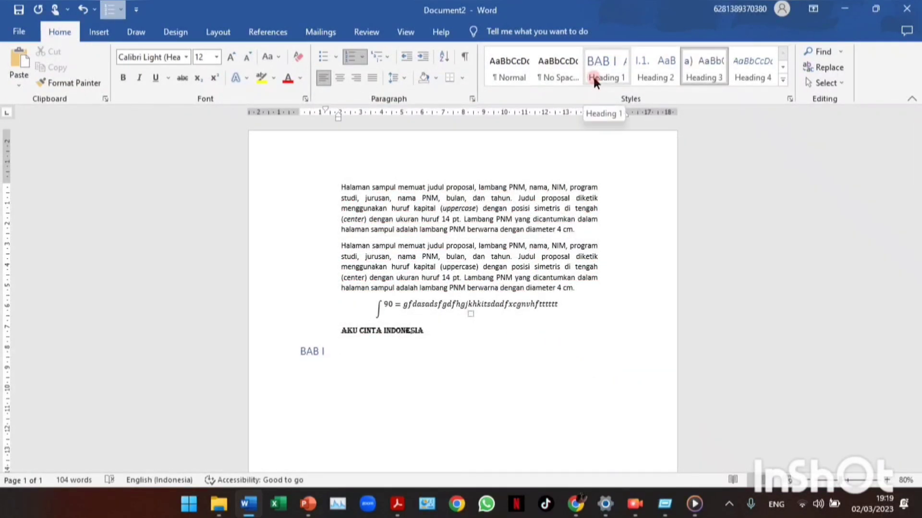
{"action": "key", "text": "ctrl+z"}
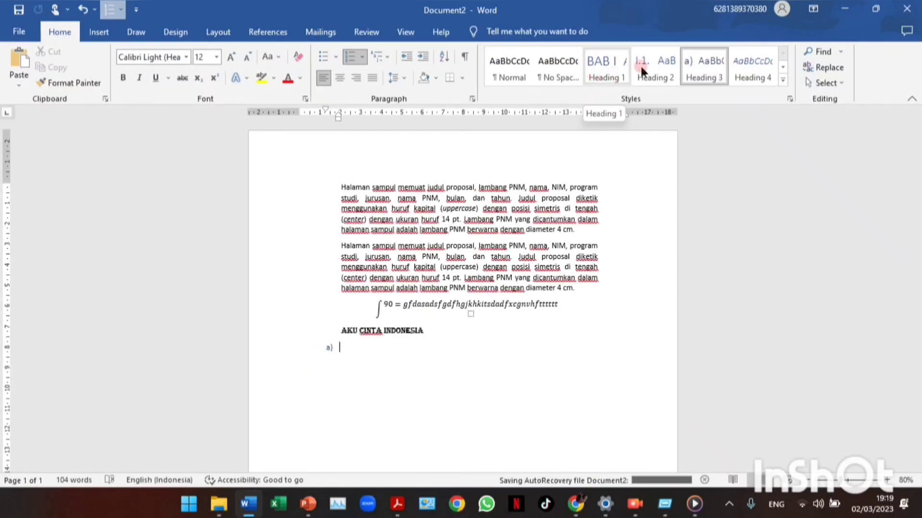
{"action": "left_click", "coordinate": [650, 63]}
{"action": "left_click", "coordinate": [695, 60]}
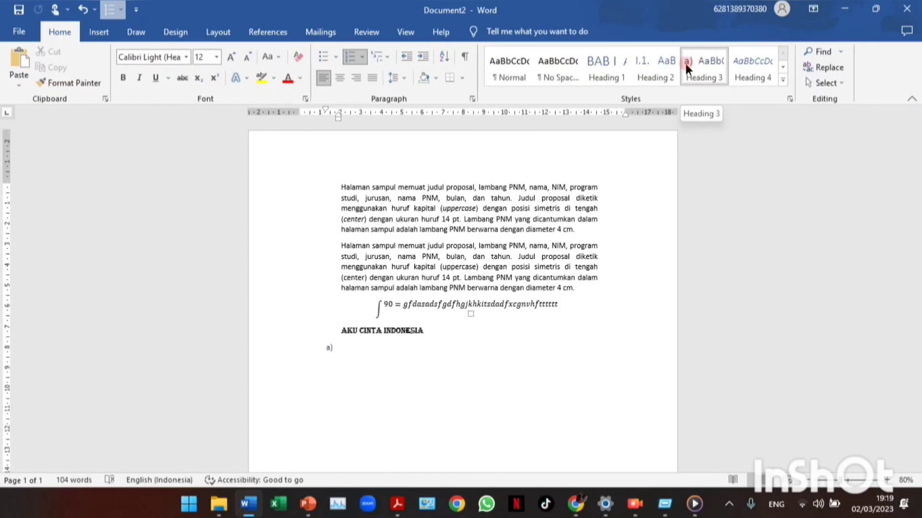
Step: Apply the Heading 1 style to the empty numbered line and start a new paragraph below it
{"action": "left_click", "coordinate": [603, 60]}
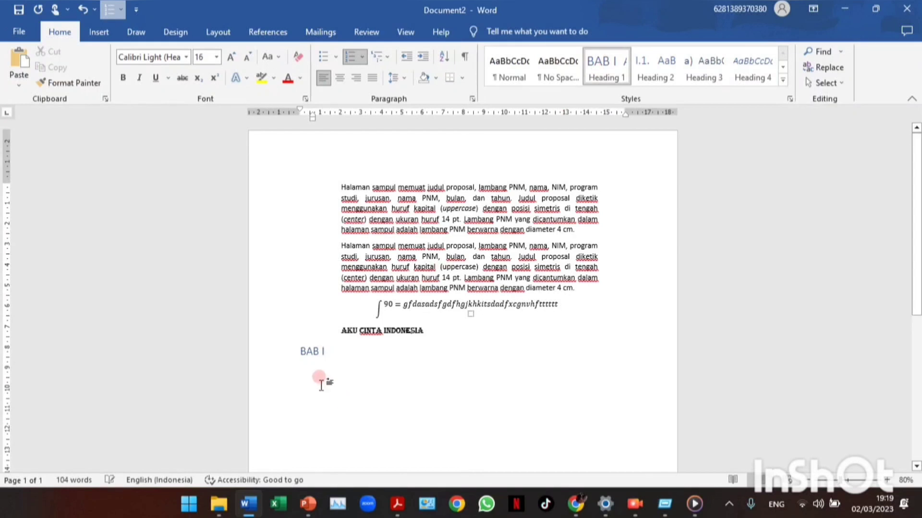
{"action": "left_click", "coordinate": [649, 77]}
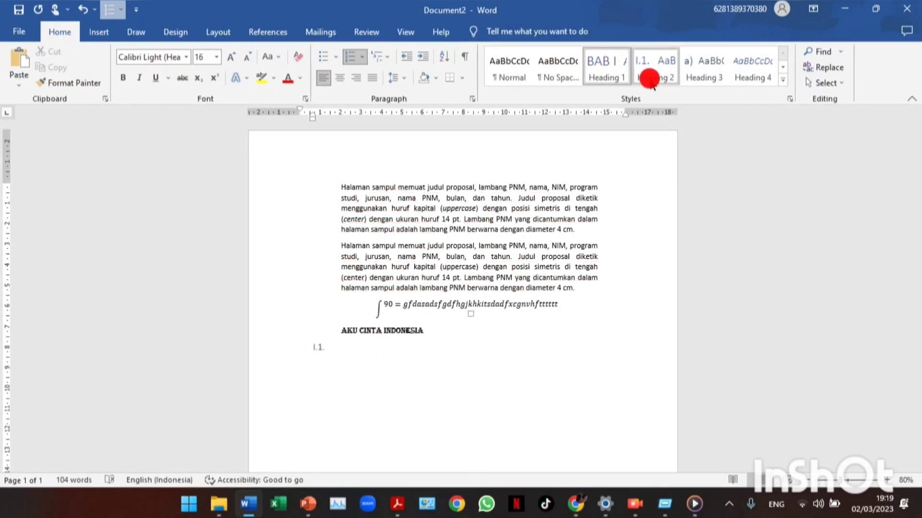
{"action": "left_click", "coordinate": [603, 77]}
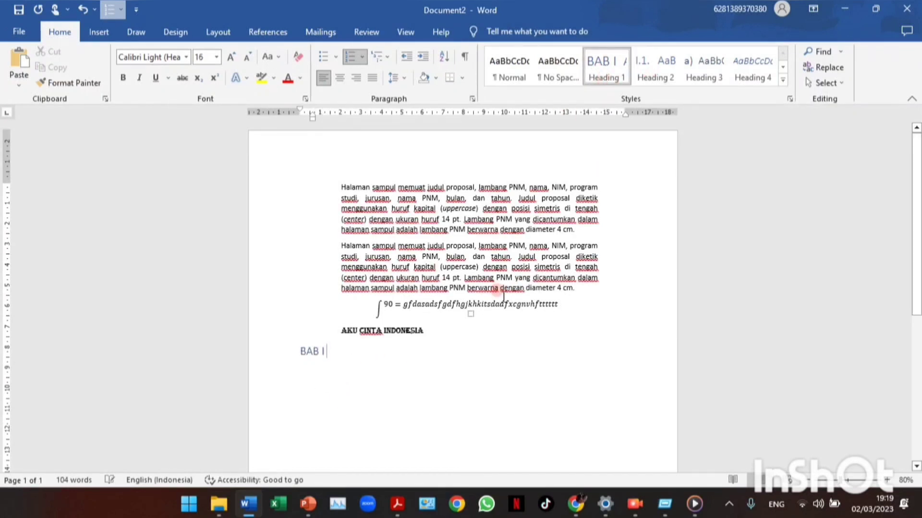
{"action": "key", "text": "Return"}
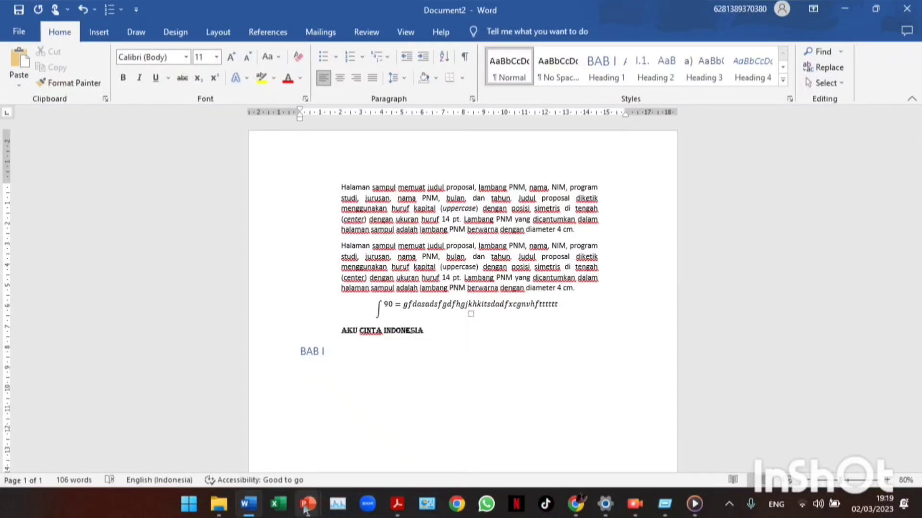
{"action": "mouse_move", "coordinate": [308, 503]}
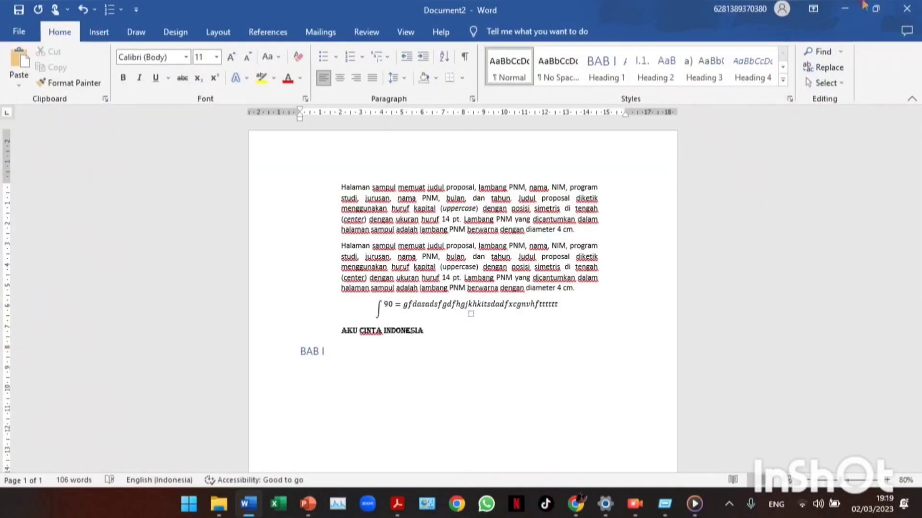
{"action": "mouse_move", "coordinate": [867, 7]}
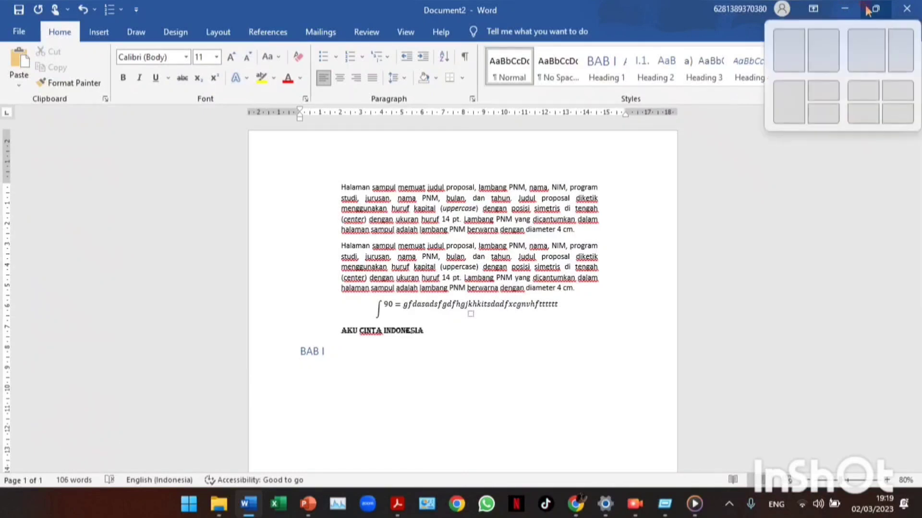
Step: Place the document beside the Pedoman Tugas Akhir PDF and copy the introductory paragraph under BAB I PENDAHULUAN
{"action": "left_click", "coordinate": [858, 57]}
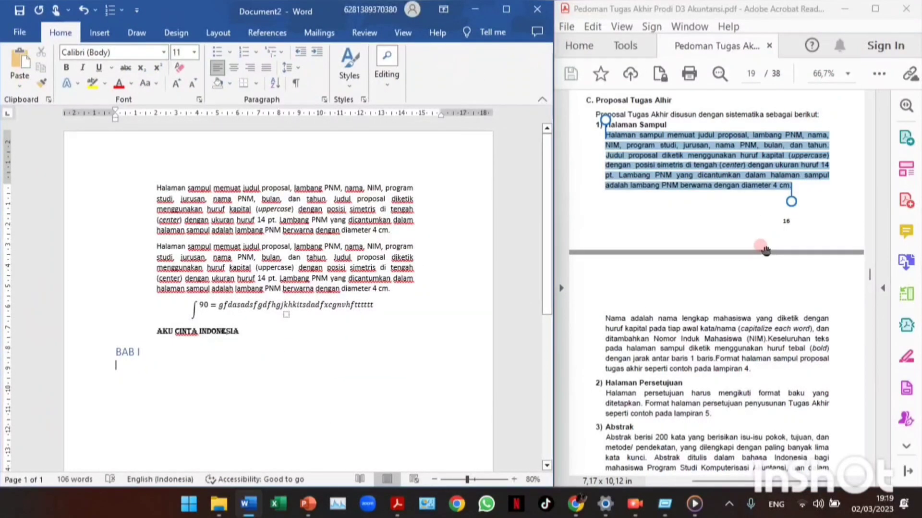
{"action": "left_click", "coordinate": [766, 222]}
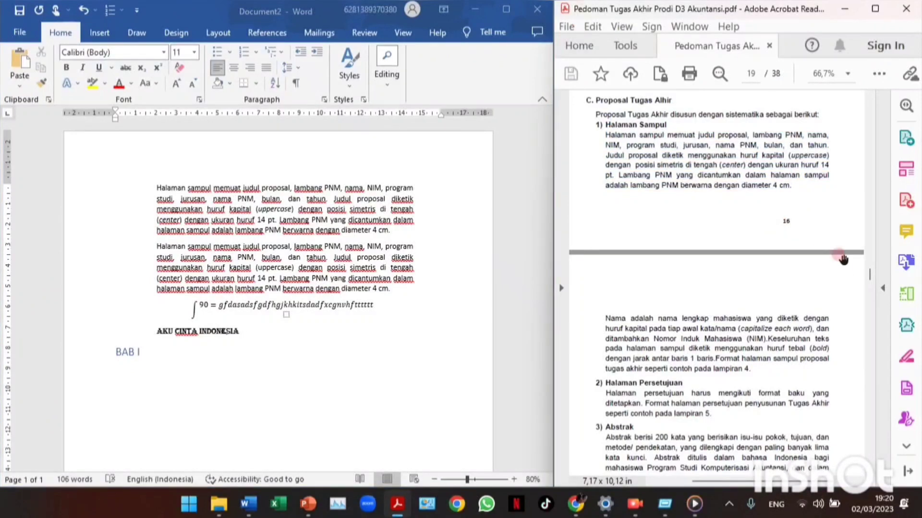
{"action": "left_click", "coordinate": [604, 316]}
{"action": "left_click_drag", "start_coordinate": [604, 317], "coordinate": [818, 302]}
{"action": "left_click", "coordinate": [763, 428]}
{"action": "left_click", "coordinate": [622, 270]}
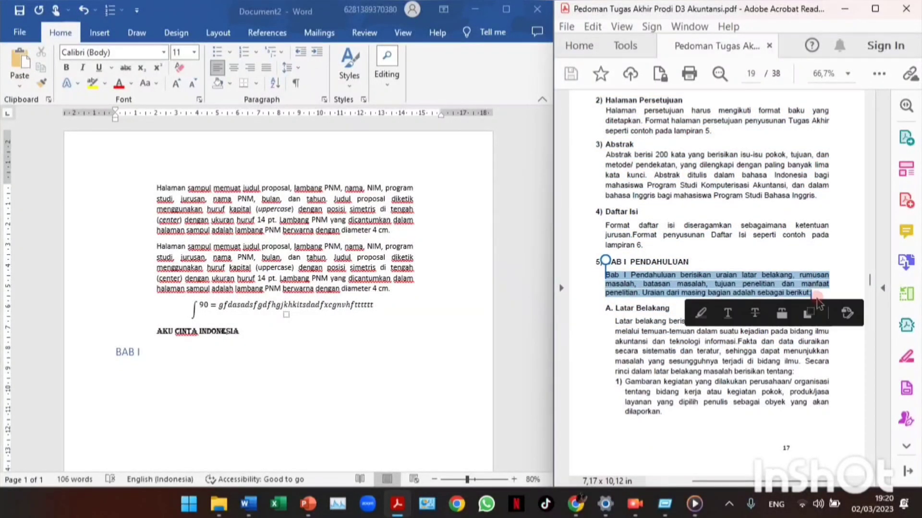
{"action": "key", "text": "ctrl+c"}
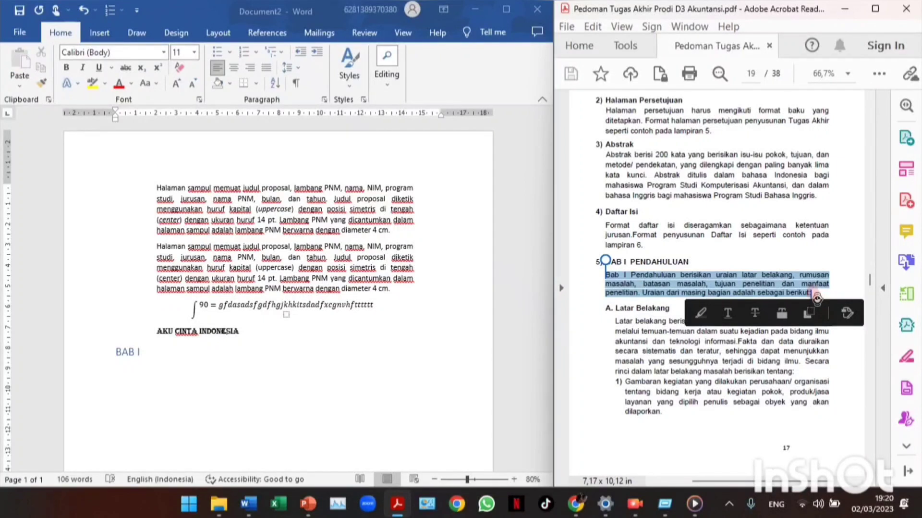
Step: Paste the copied introduction below the BAB I heading in the Word document and start a new paragraph
{"action": "left_click", "coordinate": [450, 387]}
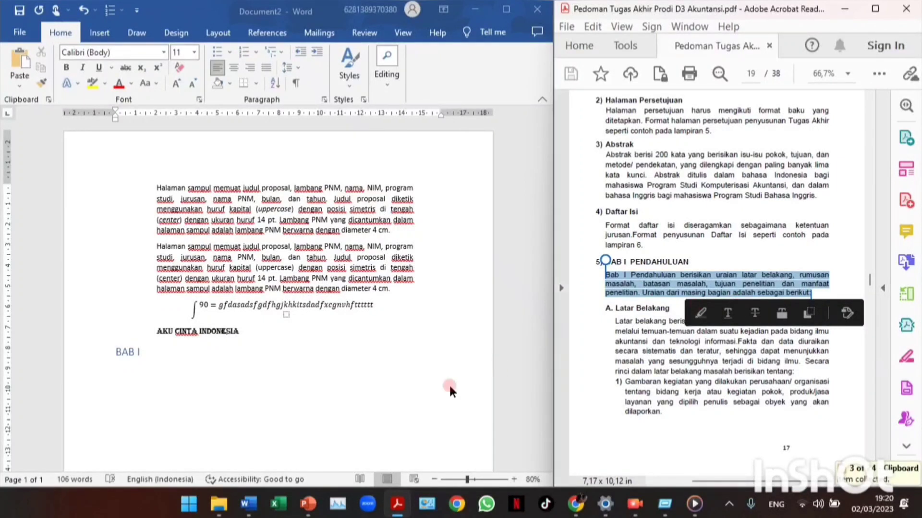
{"action": "left_click", "coordinate": [203, 395]}
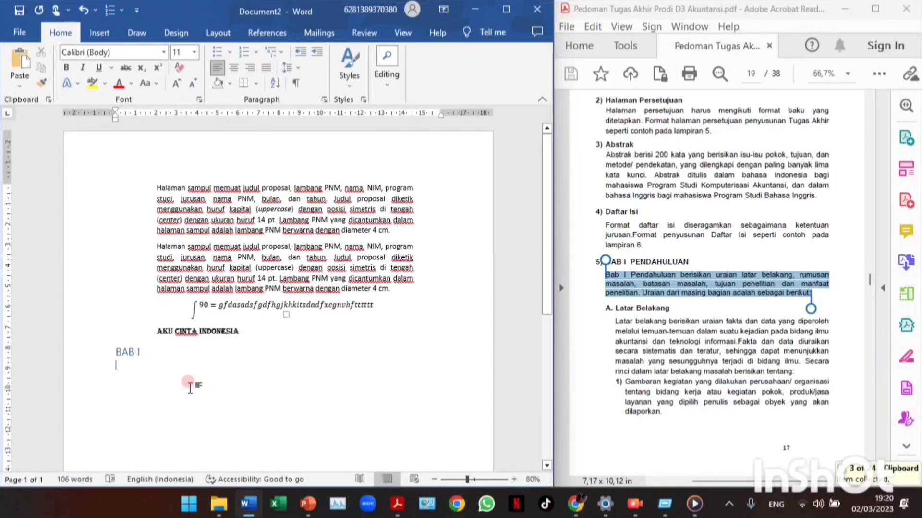
{"action": "key", "text": "ctrl+v"}
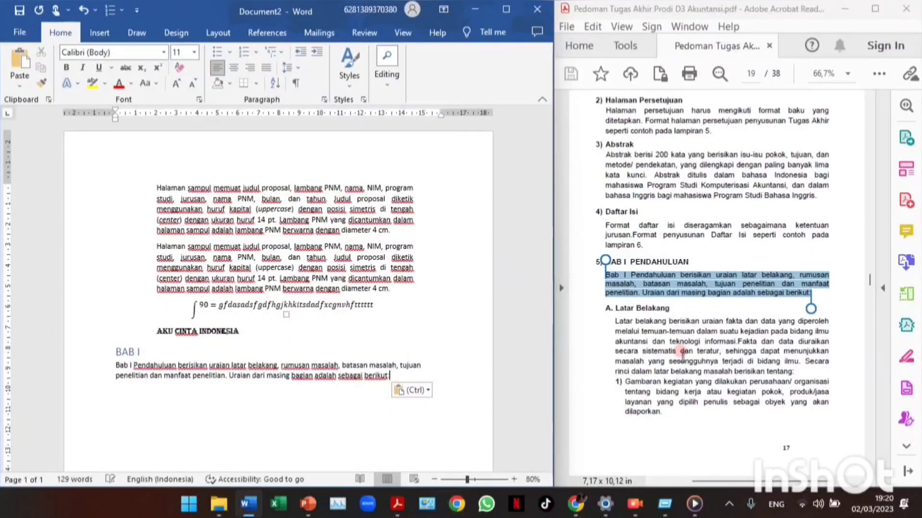
{"action": "key", "text": "Return"}
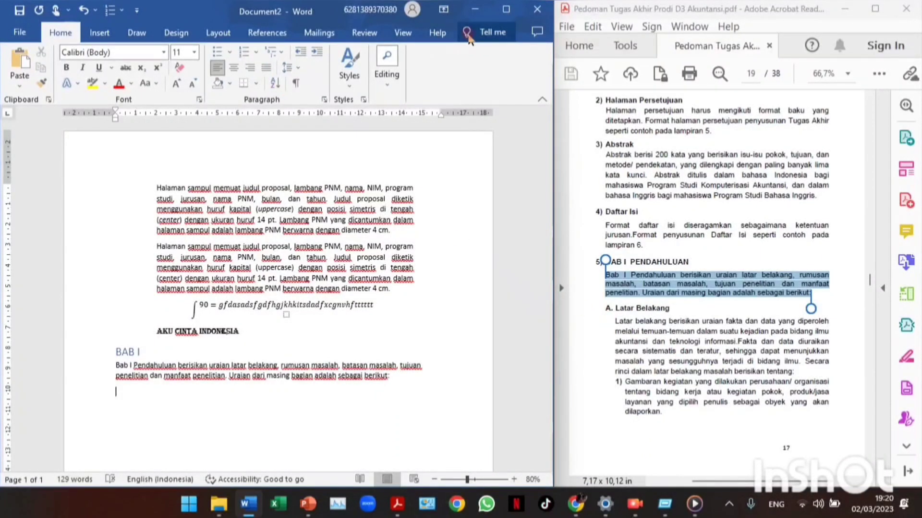
Step: Maximize the Word window, apply the Heading 2 style to the empty line and enter "Pendahuluan" as the I.1. heading
{"action": "left_click", "coordinate": [506, 8]}
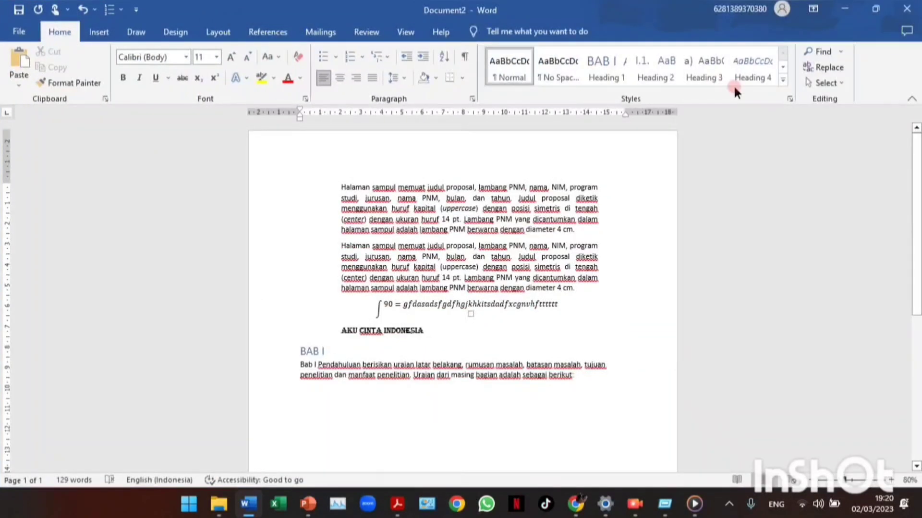
{"action": "left_click", "coordinate": [667, 75]}
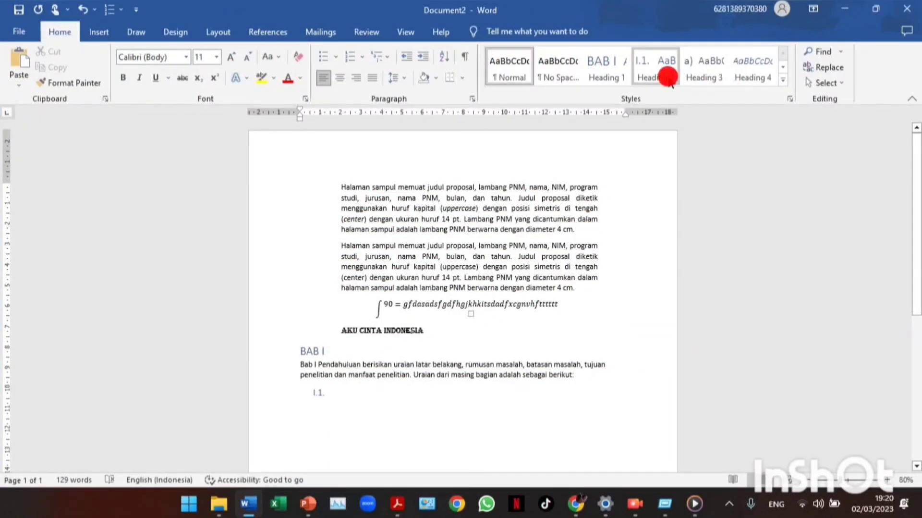
{"action": "left_click", "coordinate": [598, 393]}
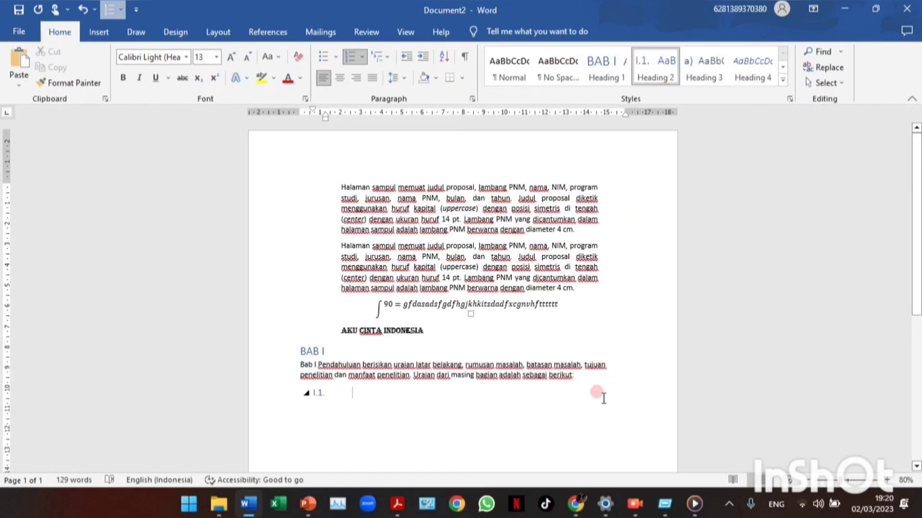
{"action": "mouse_move", "coordinate": [401, 504]}
{"action": "mouse_move", "coordinate": [371, 445]}
{"action": "type", "text": "P"}
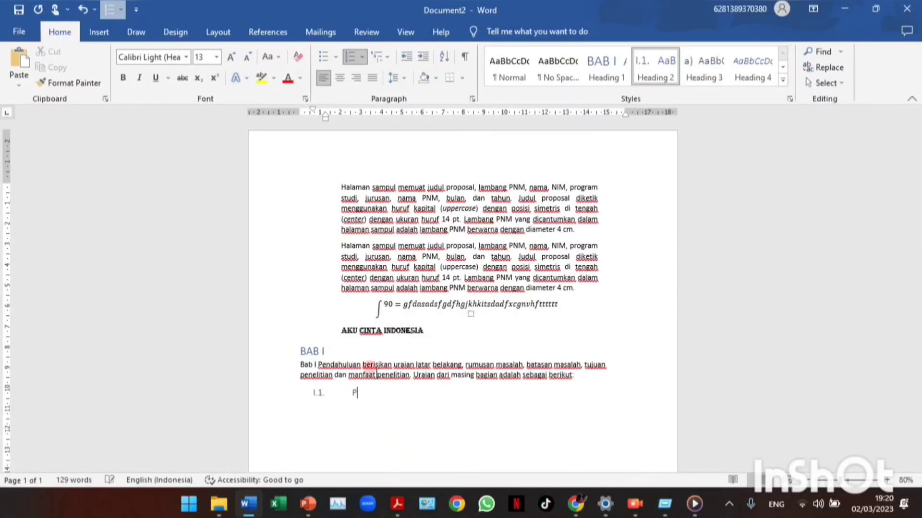
{"action": "type", "text": "endahuluan"}
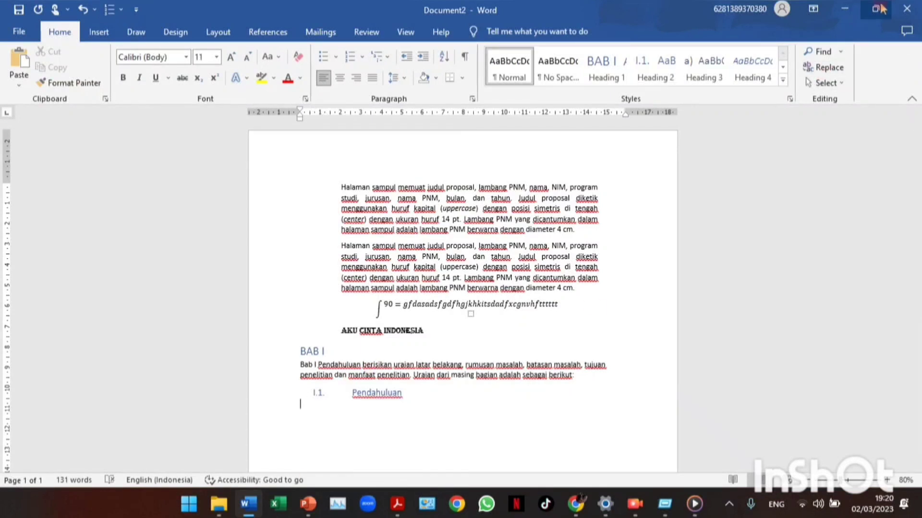
Step: Return to the side-by-side layout and copy the paragraph under A. Latar Belakang from the PDF, ending at "berisikan tentang:"
{"action": "mouse_move", "coordinate": [883, 8]}
{"action": "left_click", "coordinate": [873, 62]}
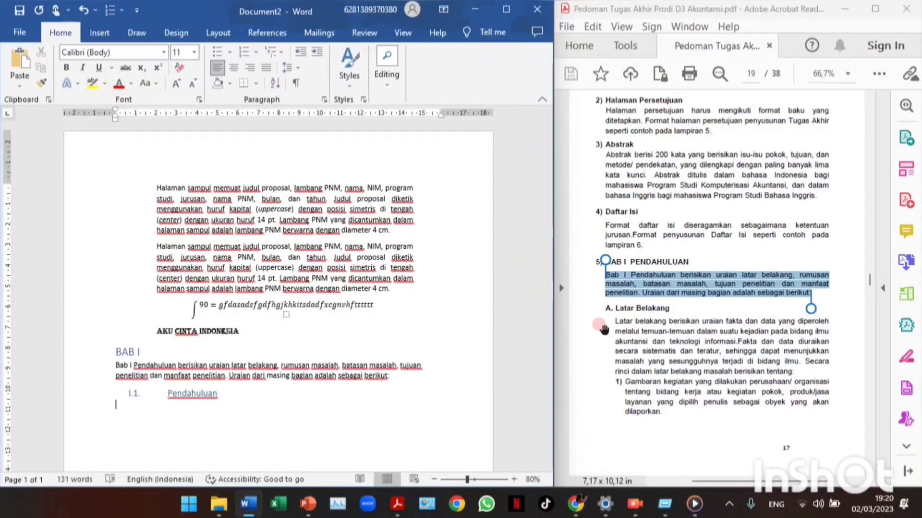
{"action": "left_click", "coordinate": [612, 315]}
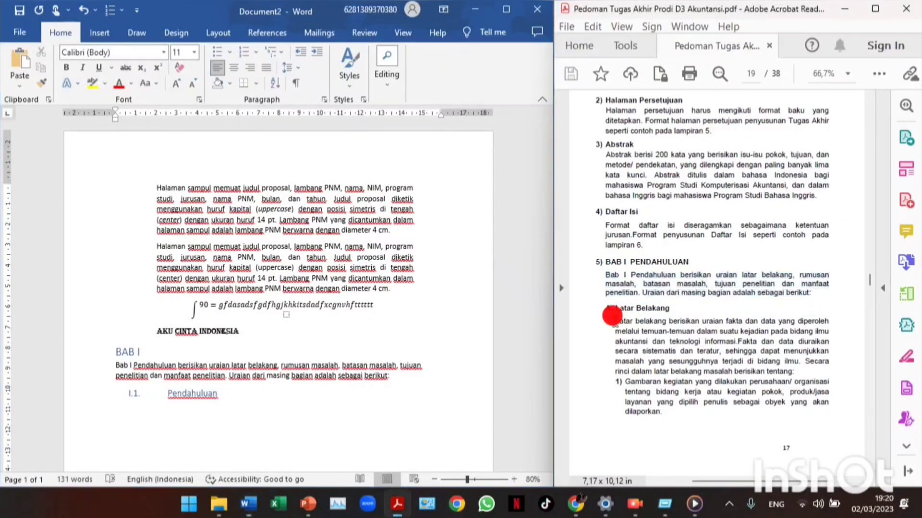
{"action": "double_click", "coordinate": [622, 320]}
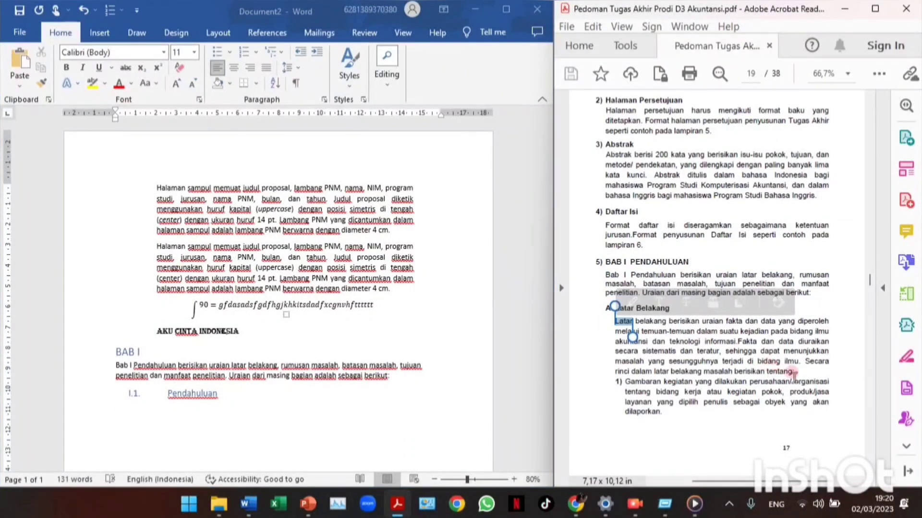
{"action": "left_click", "coordinate": [610, 315]}
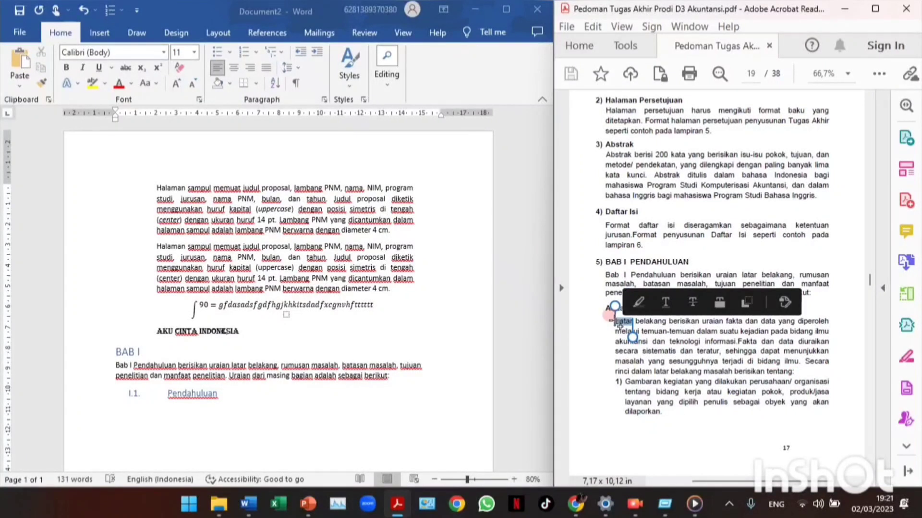
{"action": "left_click", "coordinate": [613, 315]}
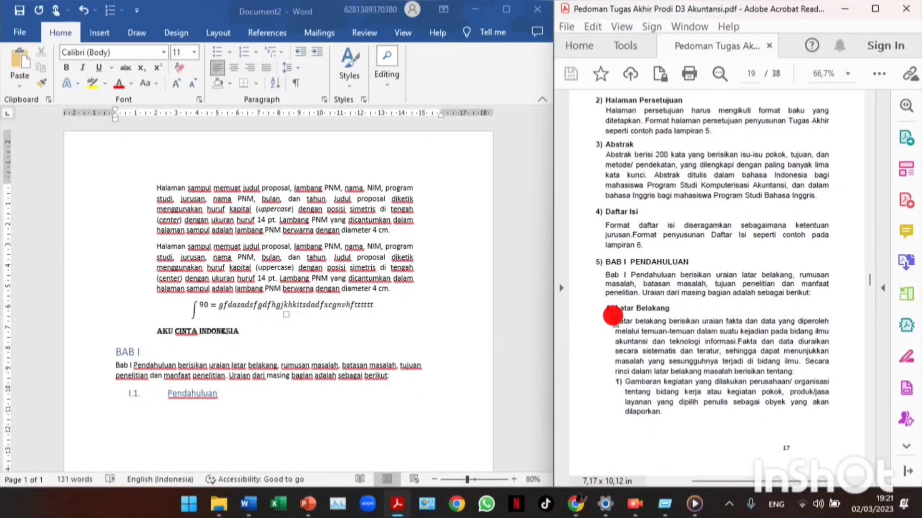
{"action": "left_click_drag", "start_coordinate": [613, 315], "coordinate": [799, 362]}
{"action": "left_click_drag", "start_coordinate": [800, 367], "coordinate": [796, 373]}
{"action": "key", "text": "ctrl+c"}
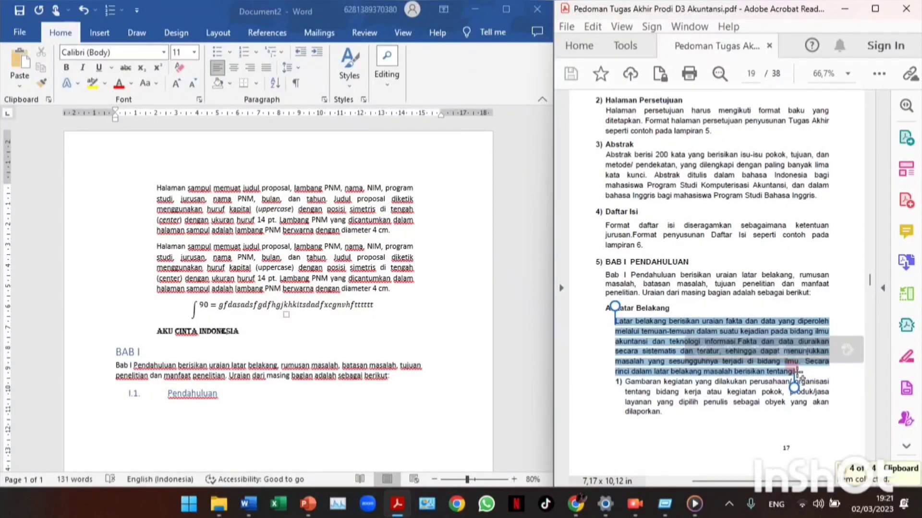
Step: Paste the Latar Belakang paragraph below the I.1. Pendahuluan heading in the Word document
{"action": "left_click", "coordinate": [309, 416]}
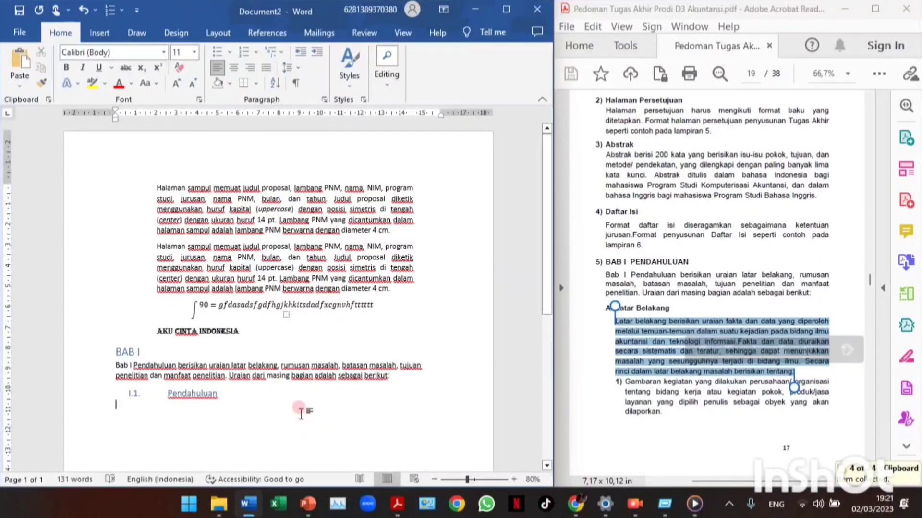
{"action": "left_click", "coordinate": [254, 405]}
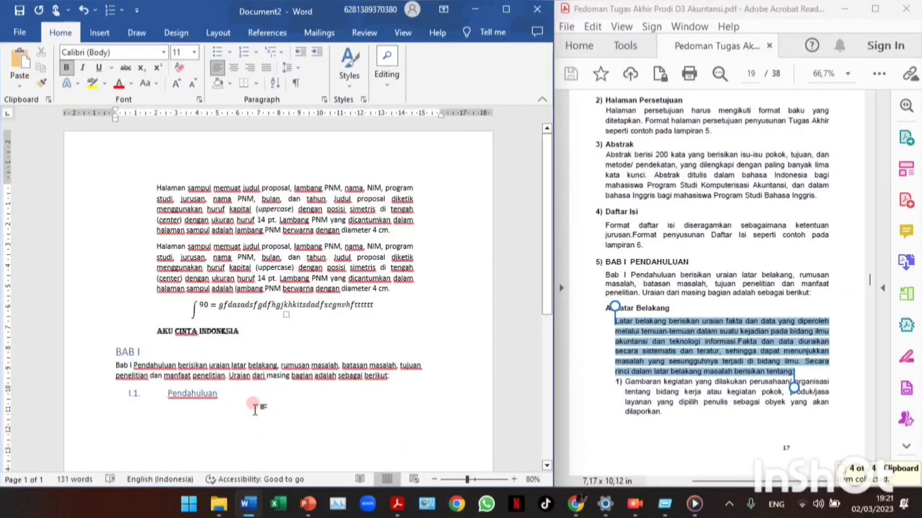
{"action": "key", "text": "ctrl+v"}
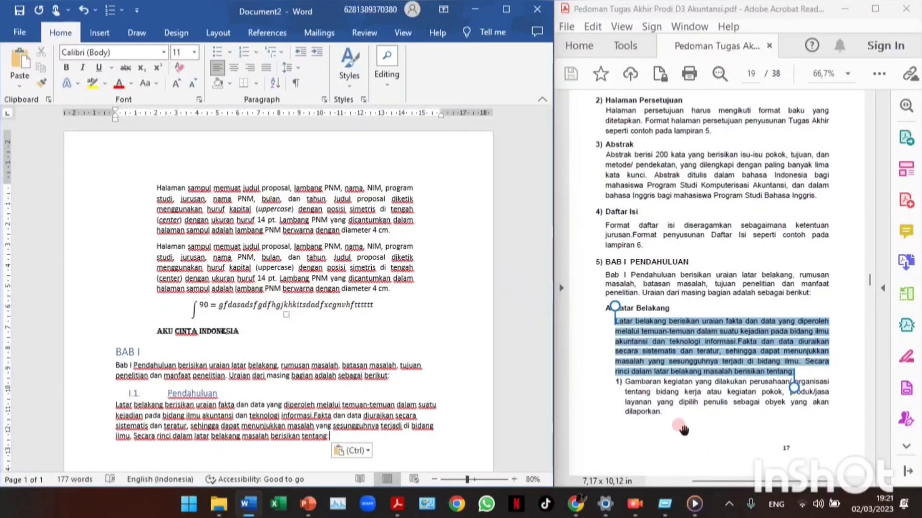
{"action": "left_click", "coordinate": [387, 444]}
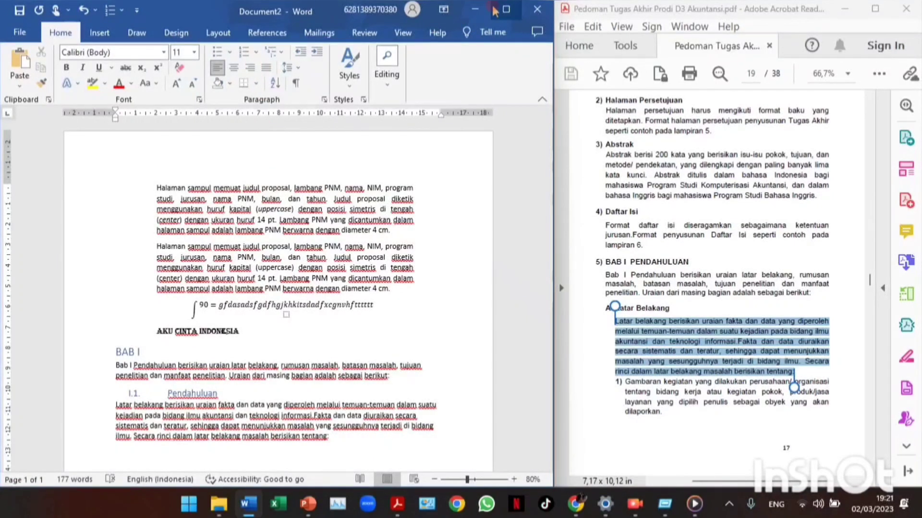
Step: Copy the text of item 1) from the PDF, from "Gambaran kegiatan" to "dilaporkan", without its number
{"action": "left_click", "coordinate": [580, 217]}
{"action": "left_click", "coordinate": [628, 382]}
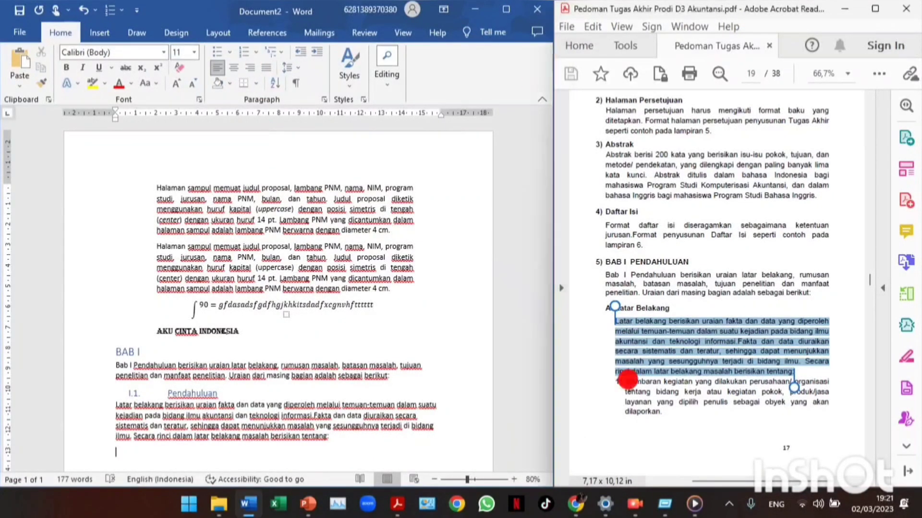
{"action": "left_click_drag", "start_coordinate": [628, 382], "coordinate": [631, 392]}
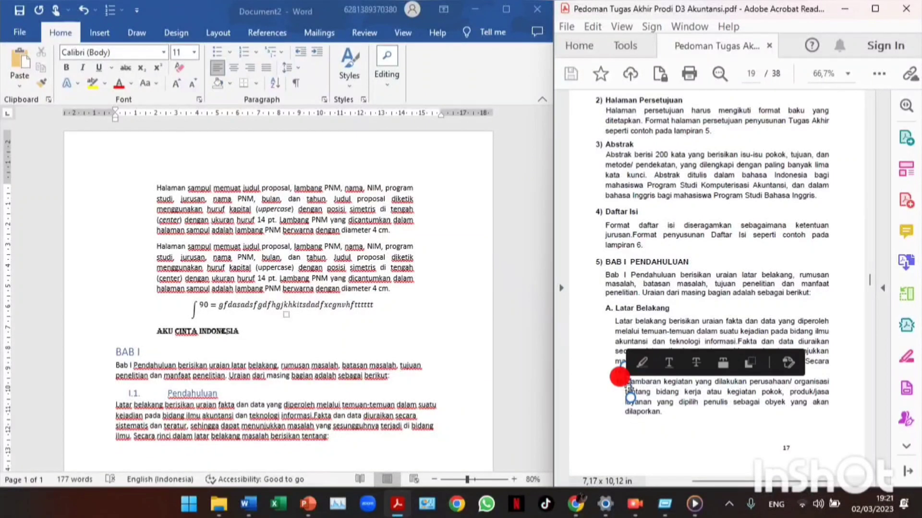
{"action": "left_click", "coordinate": [657, 417]}
{"action": "left_click", "coordinate": [627, 378]}
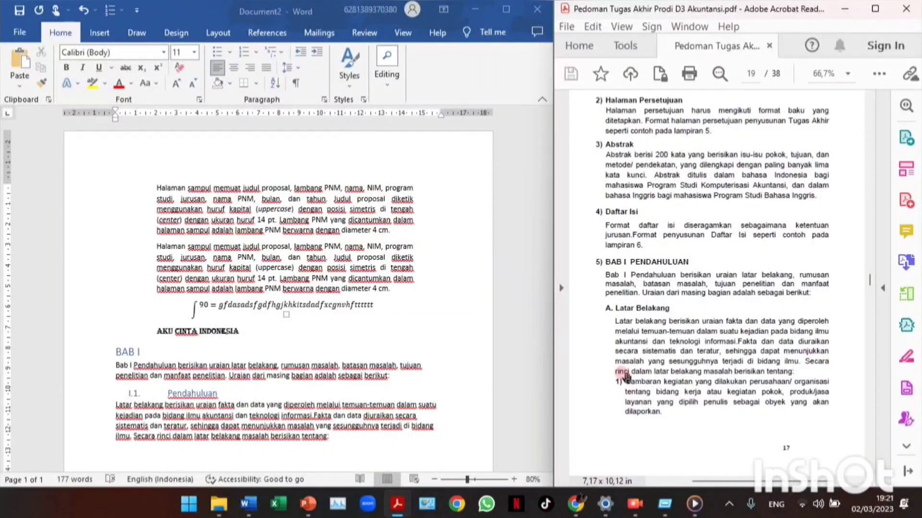
{"action": "mouse_move", "coordinate": [625, 382]}
{"action": "left_mouse_down"}
{"action": "mouse_move", "coordinate": [672, 412]}
{"action": "mouse_move", "coordinate": [665, 416]}
{"action": "left_mouse_up"}
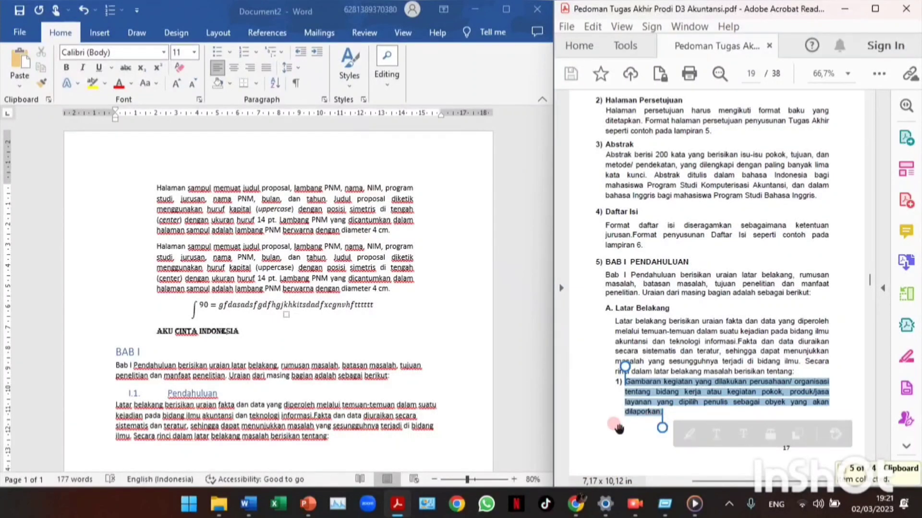
Step: Maximize the Word window and apply the Heading 3 style to the empty line below the Latar Belakang paragraph
{"action": "left_click", "coordinate": [508, 8]}
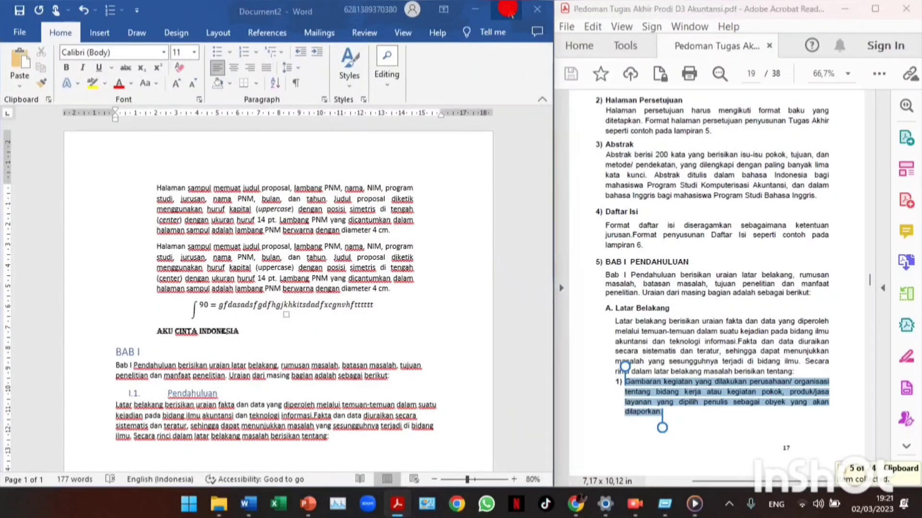
{"action": "double_click", "coordinate": [508, 8]}
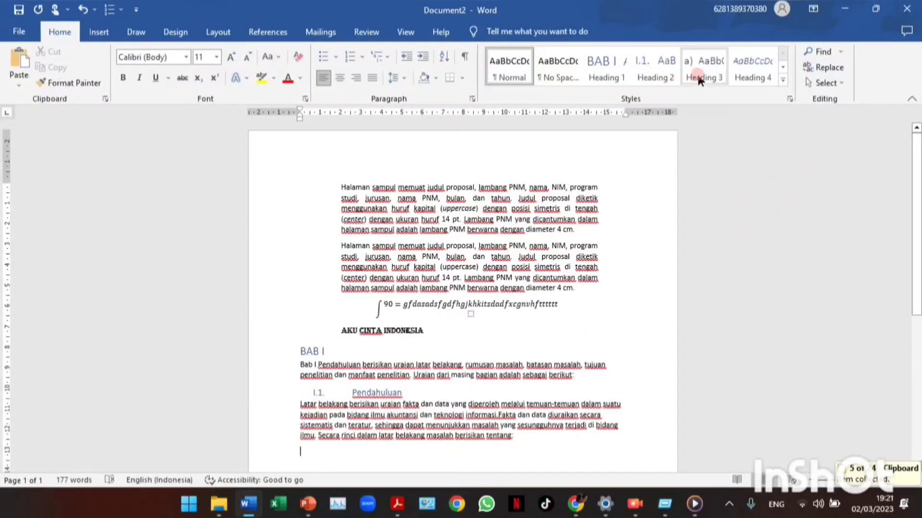
{"action": "left_click", "coordinate": [721, 69]}
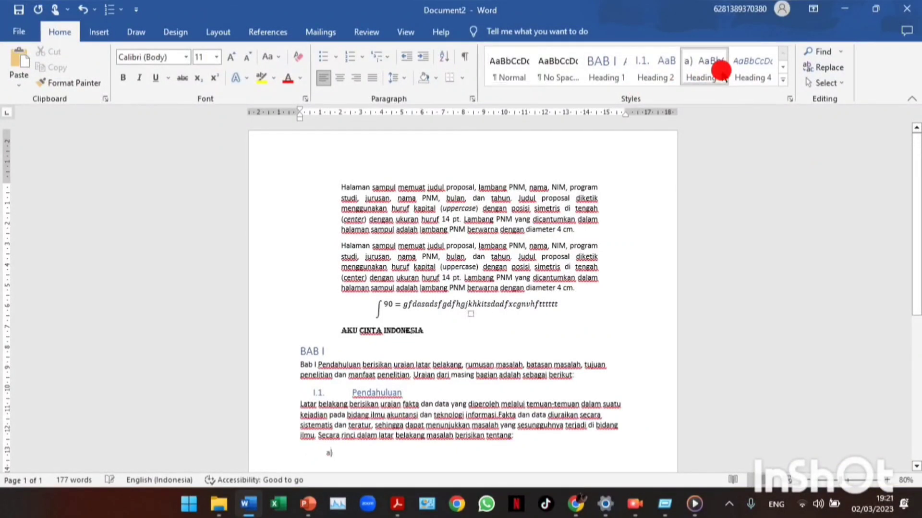
Step: Try pasting the copied Gambaran kegiatan text into the a) line, and delete the pasted text
{"action": "key", "text": "ctrl+v"}
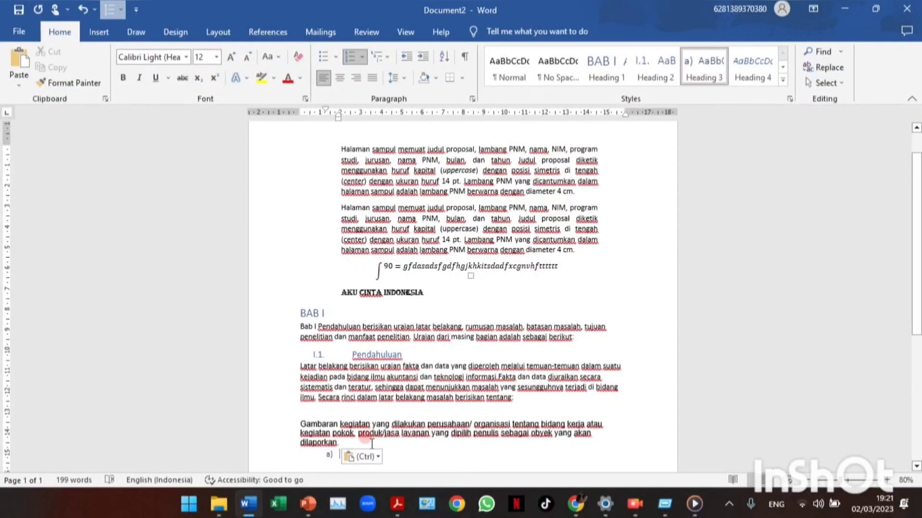
{"action": "left_click_drag", "start_coordinate": [371, 442], "coordinate": [299, 422]}
{"action": "key", "text": "ctrl+c"}
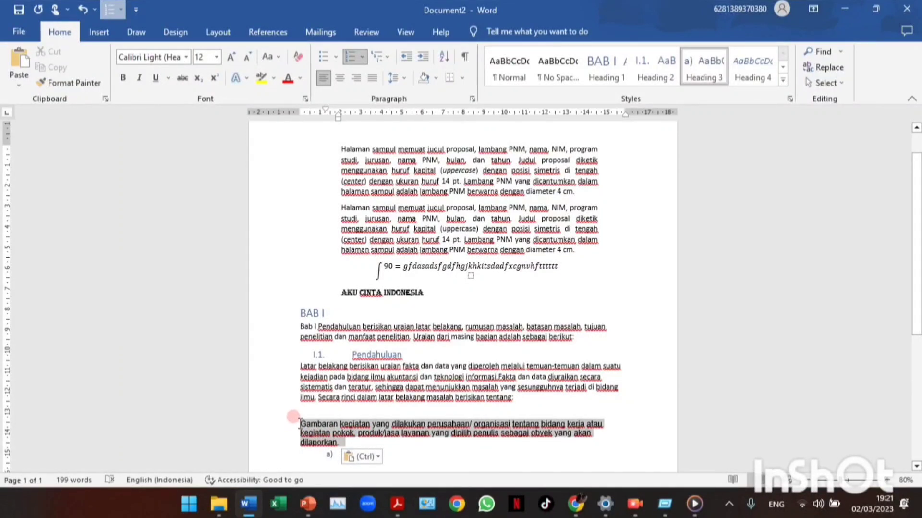
{"action": "key", "text": "BackSpace"}
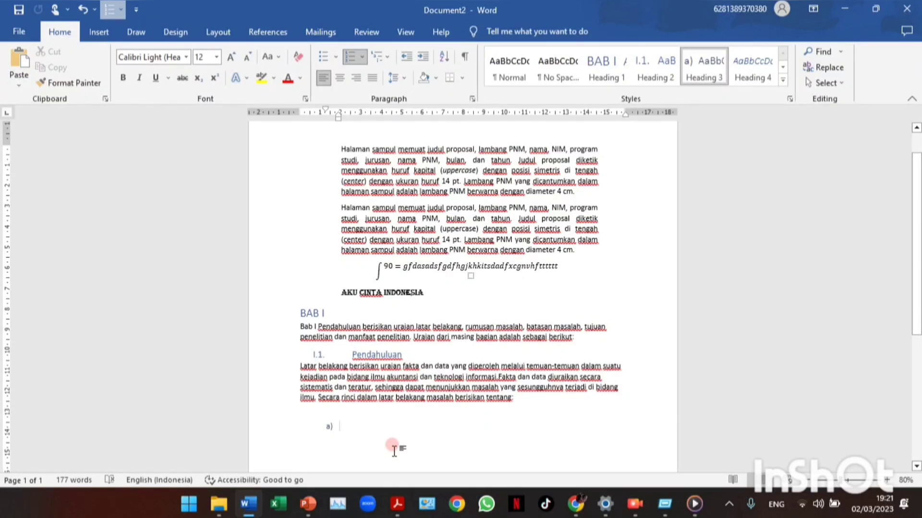
Step: Enter "Ds" on the a) line and paste the Gambaran kegiatan text after it
{"action": "type", "text": "ds"}
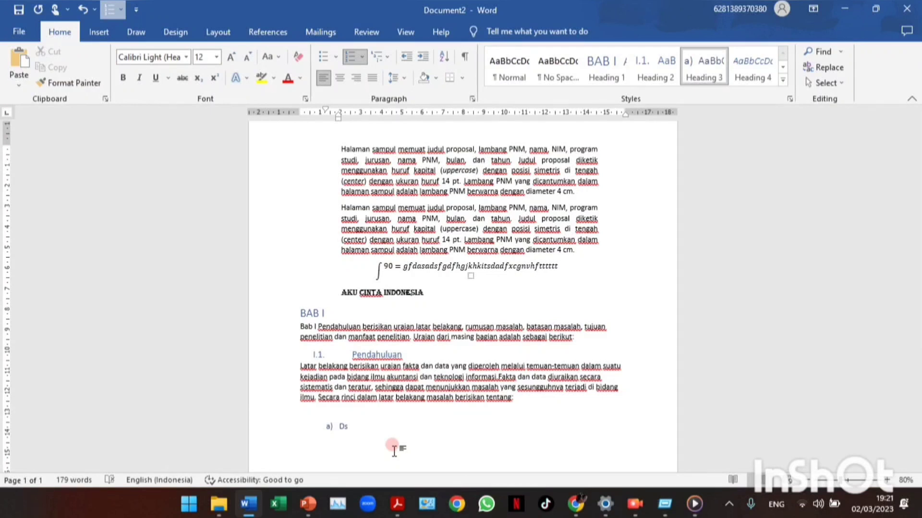
{"action": "key", "text": "ctrl+v"}
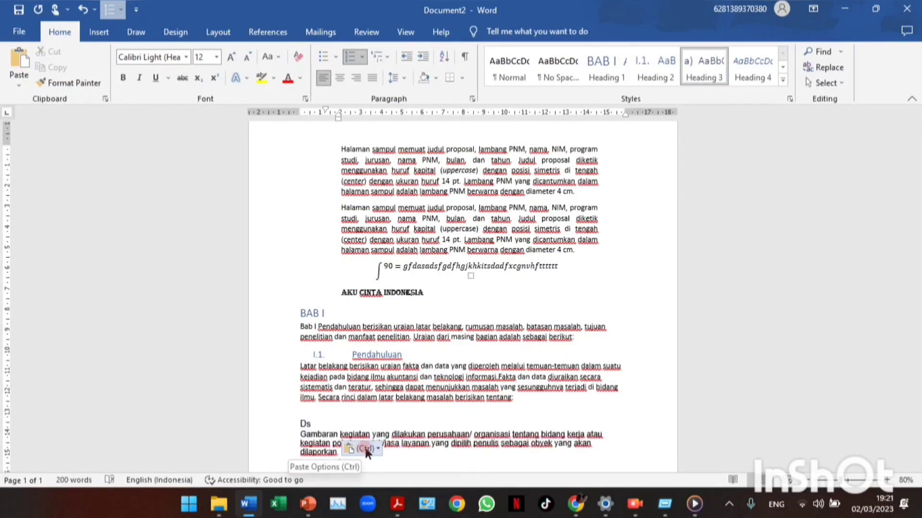
Step: Replace the "Ds" line and its pasted text with the a) heading "Desain umum" and paste the Gambaran kegiatan paragraph beneath it
{"action": "left_click_drag", "start_coordinate": [392, 451], "coordinate": [284, 431]}
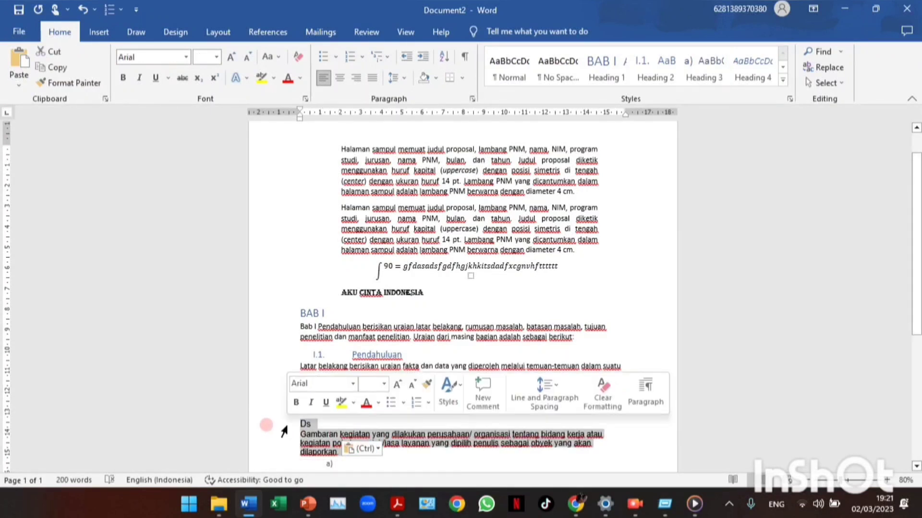
{"action": "key", "text": "BackSpace"}
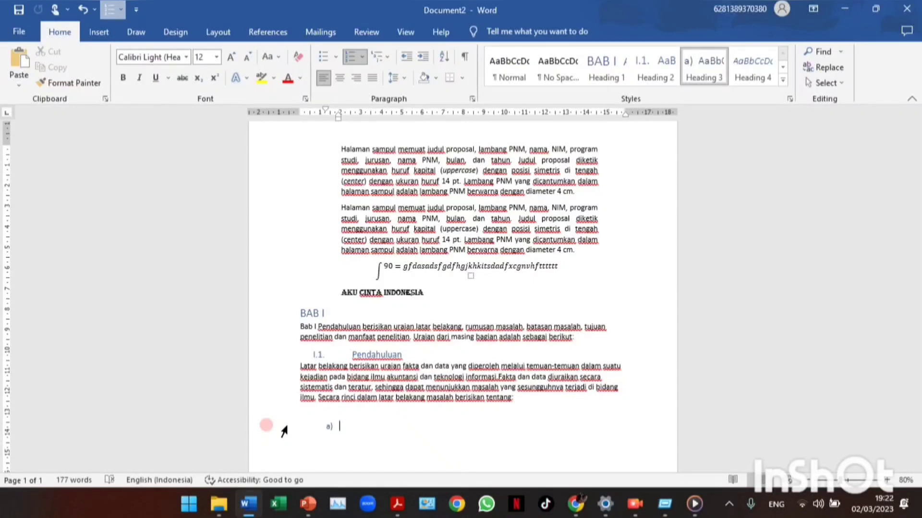
{"action": "type", "text": "desain u"}
{"action": "key", "text": "Return"}
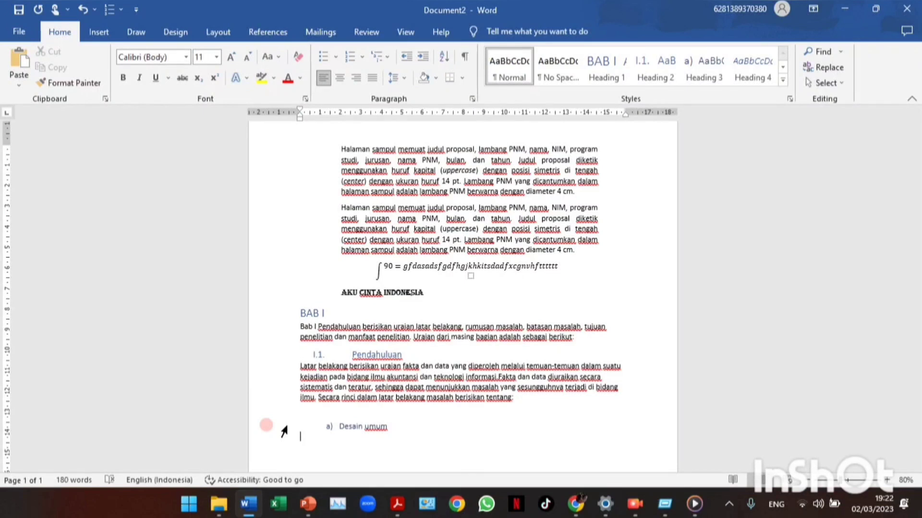
{"action": "key", "text": "ctrl+v"}
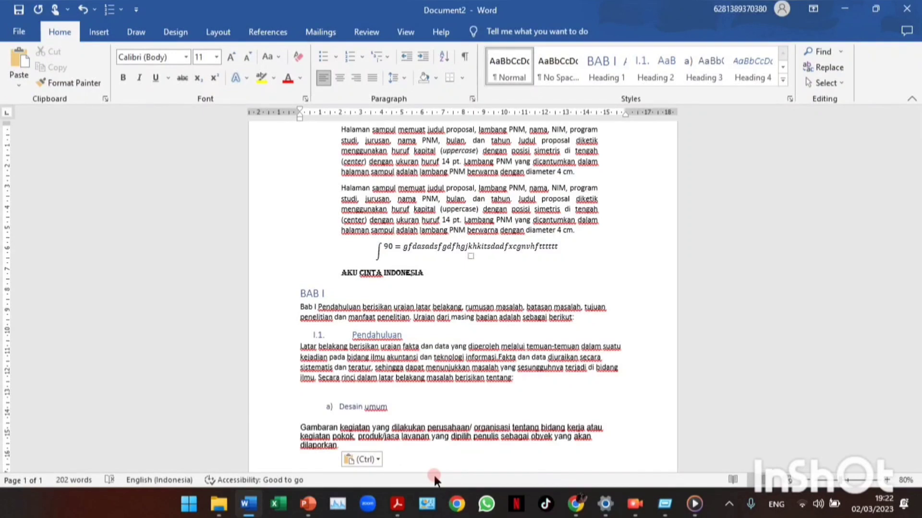
Step: Apply the Heading 1 style to the line below the Gambaran kegiatan paragraph and add an empty line under it
{"action": "left_click", "coordinate": [609, 72]}
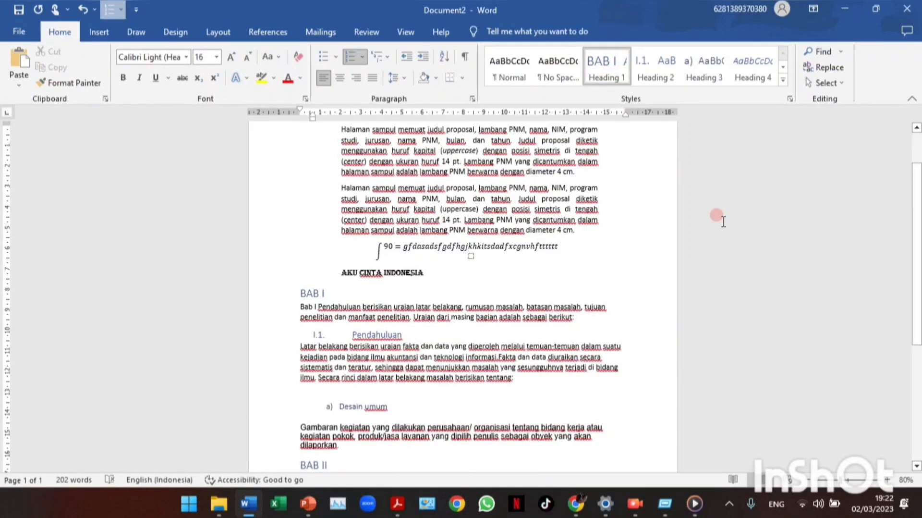
{"action": "key", "text": "Return"}
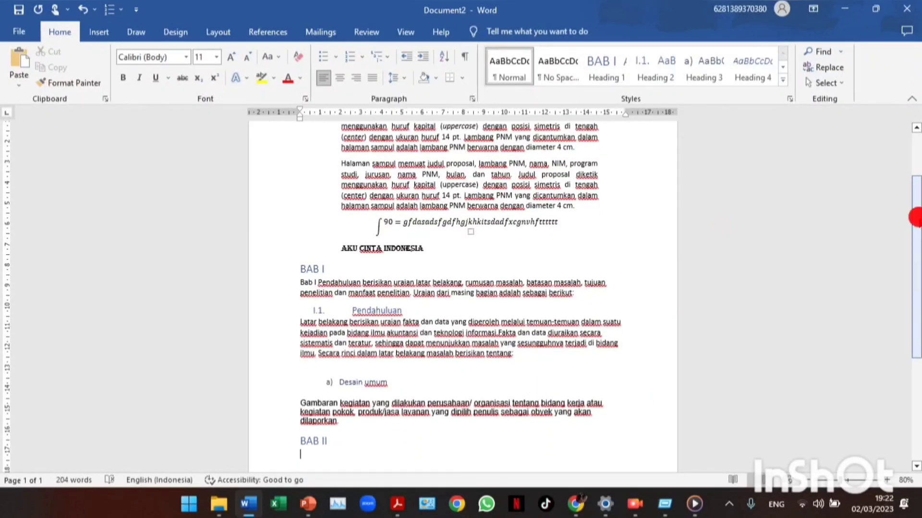
{"action": "left_click_drag", "start_coordinate": [916, 216], "coordinate": [918, 283]}
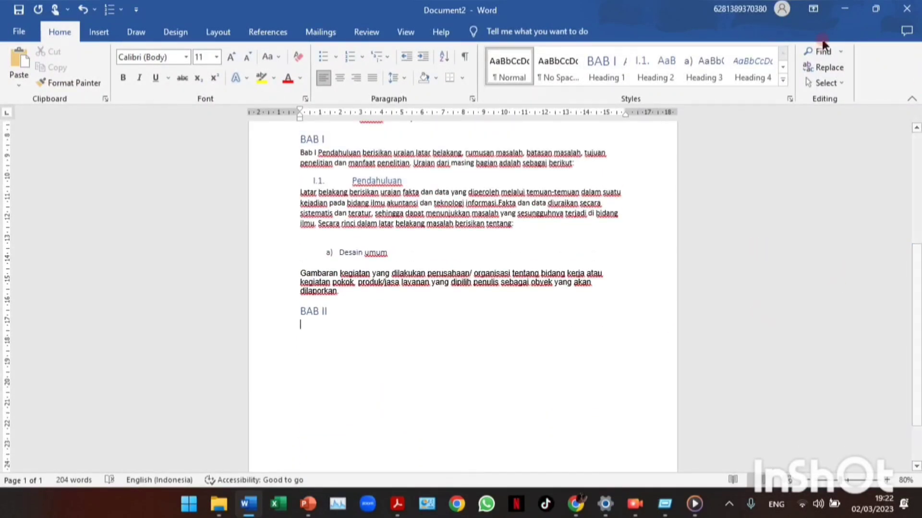
Step: Switch to the guideline PDF and copy the BAB II Tinjauan Pustaka paragraph from "dan seterusnya" to "terakhir"
{"action": "mouse_move", "coordinate": [401, 507]}
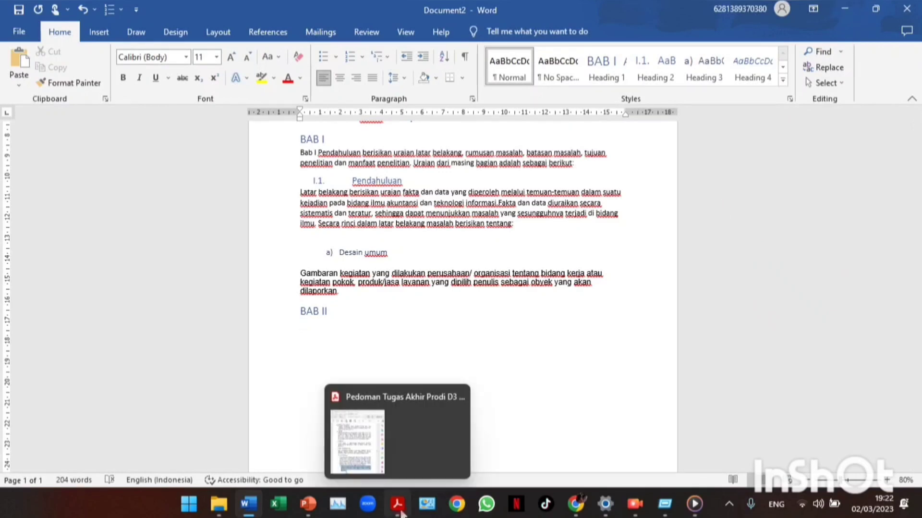
{"action": "left_click", "coordinate": [399, 456]}
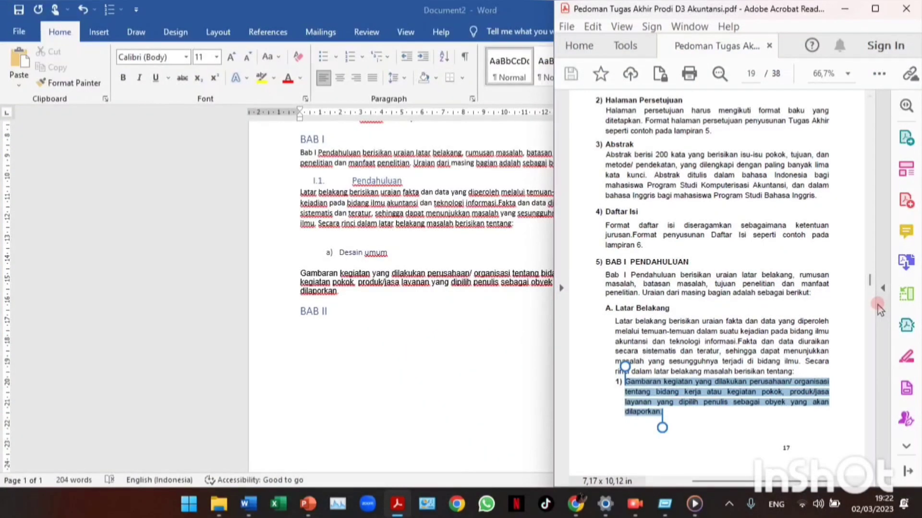
{"action": "left_click_drag", "start_coordinate": [870, 288], "coordinate": [874, 302]}
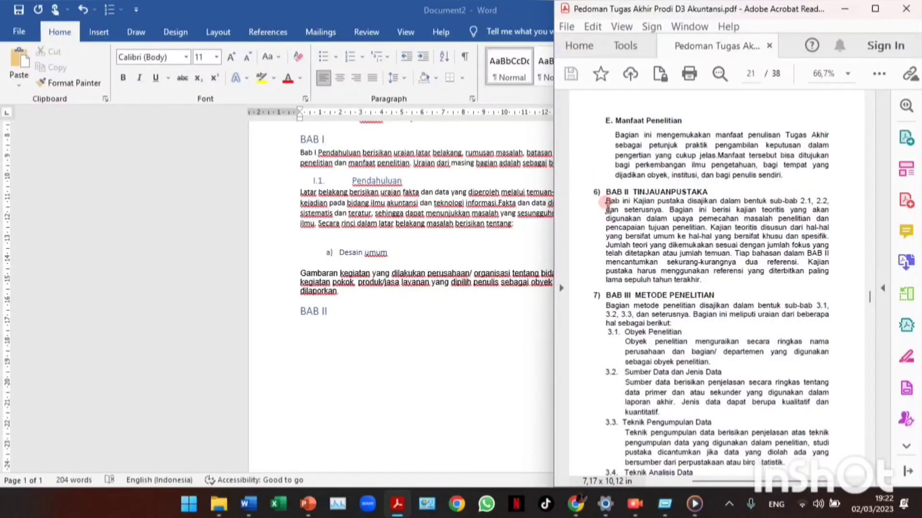
{"action": "left_click", "coordinate": [605, 202]}
{"action": "left_click_drag", "start_coordinate": [606, 203], "coordinate": [702, 279]}
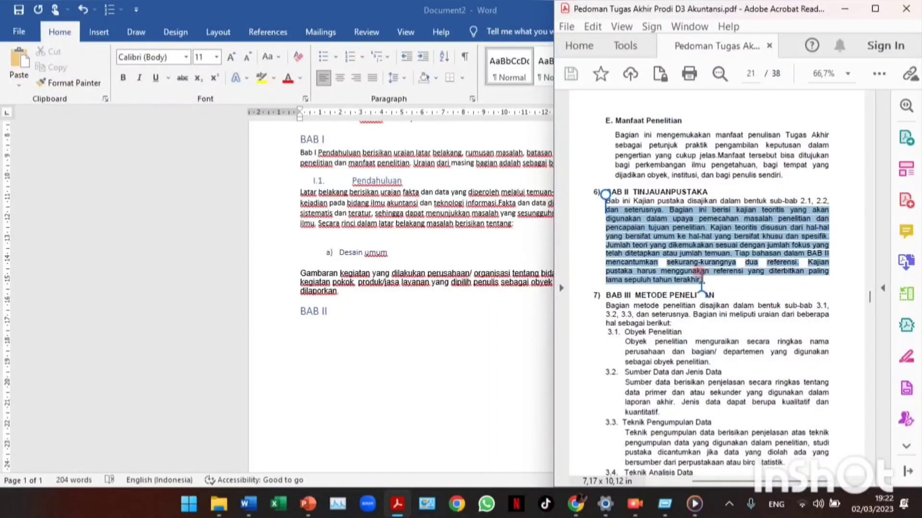
{"action": "key", "text": "ctrl+c"}
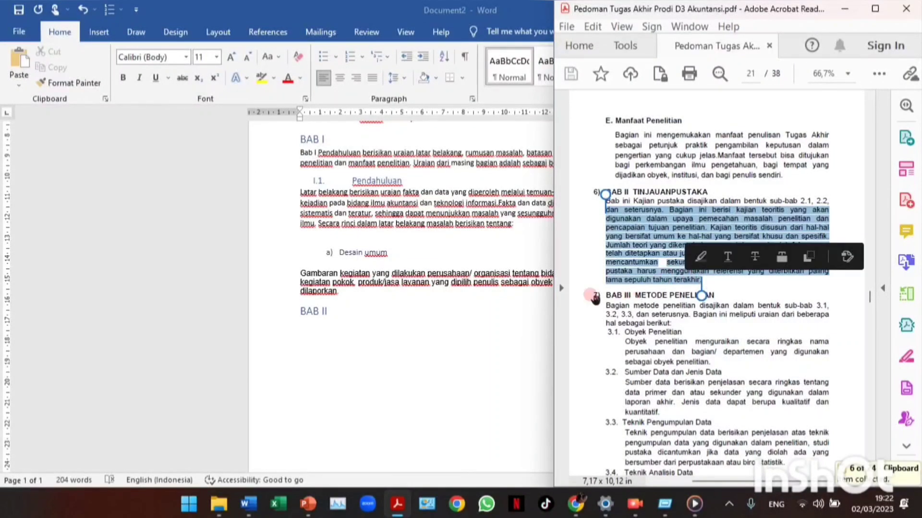
Step: In Word, title the BAB II heading "Tinjauan Pustaka" and paste the copied paragraph beneath it
{"action": "left_click", "coordinate": [425, 321]}
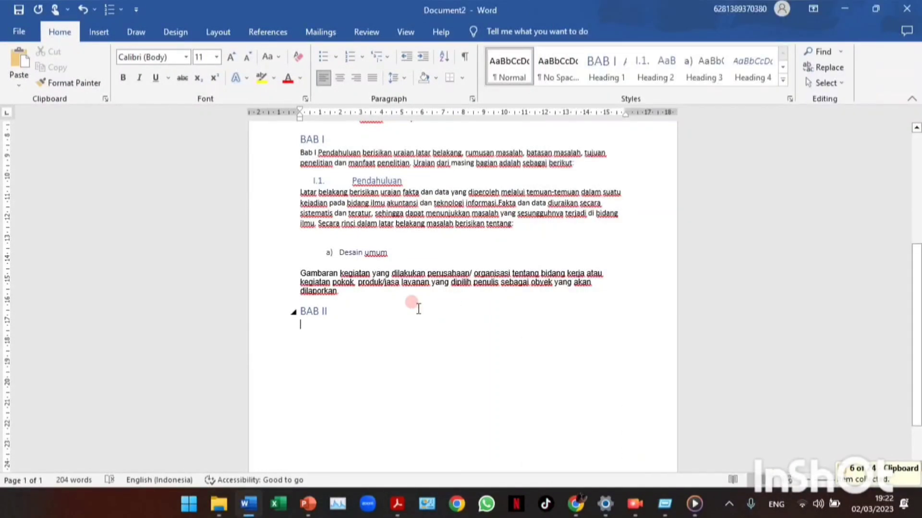
{"action": "left_click", "coordinate": [419, 309]}
{"action": "type", "text": "Tinjau"}
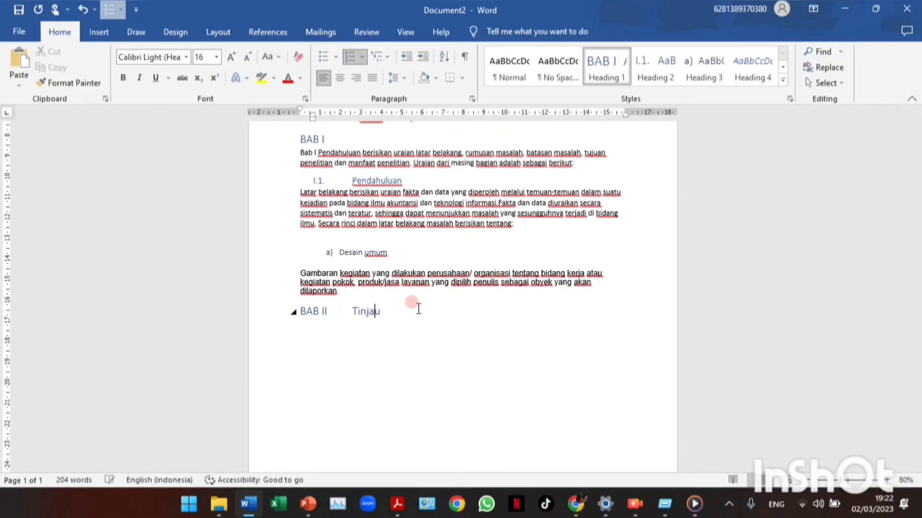
{"action": "type", "text": "an Pustaka"}
{"action": "key", "text": "Return"}
{"action": "key", "text": "ctrl+v"}
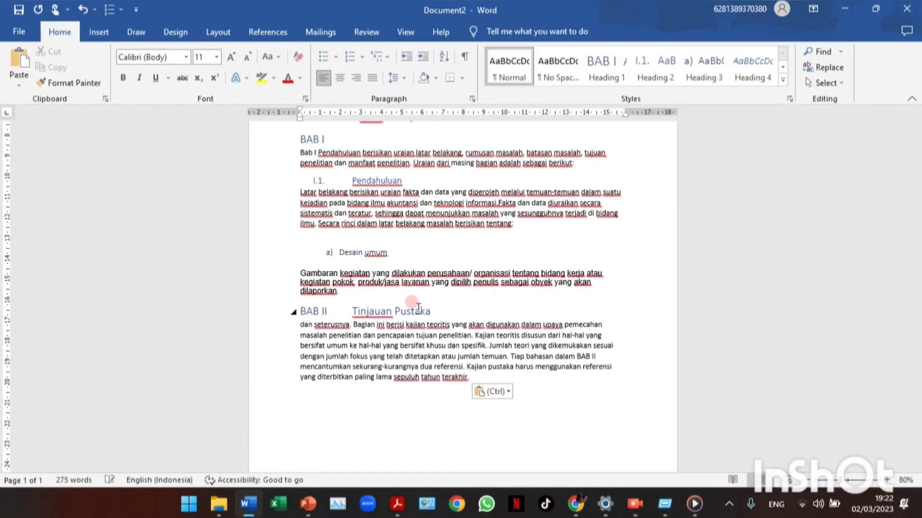
Step: Add a Heading 2 line titled "Latar belakang" below the Tinjauan Pustaka paragraph, followed by an empty line
{"action": "key", "text": "Return"}
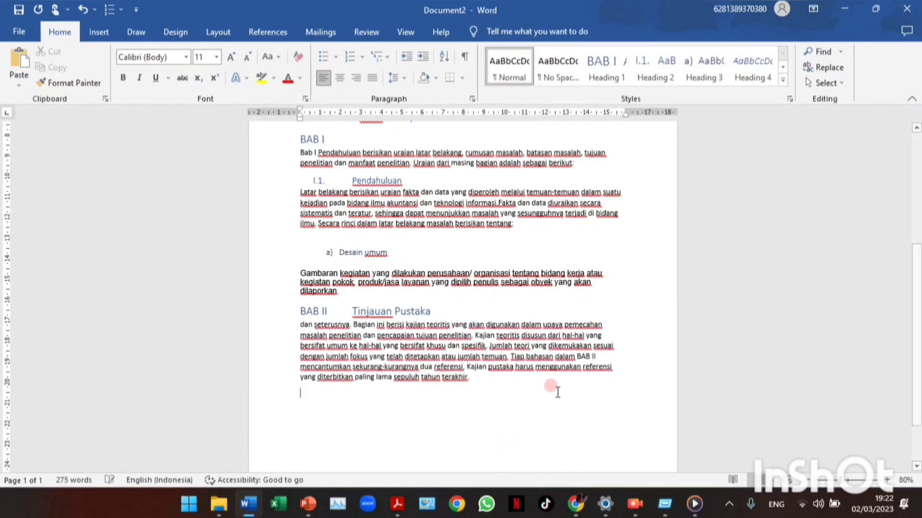
{"action": "left_click", "coordinate": [654, 72]}
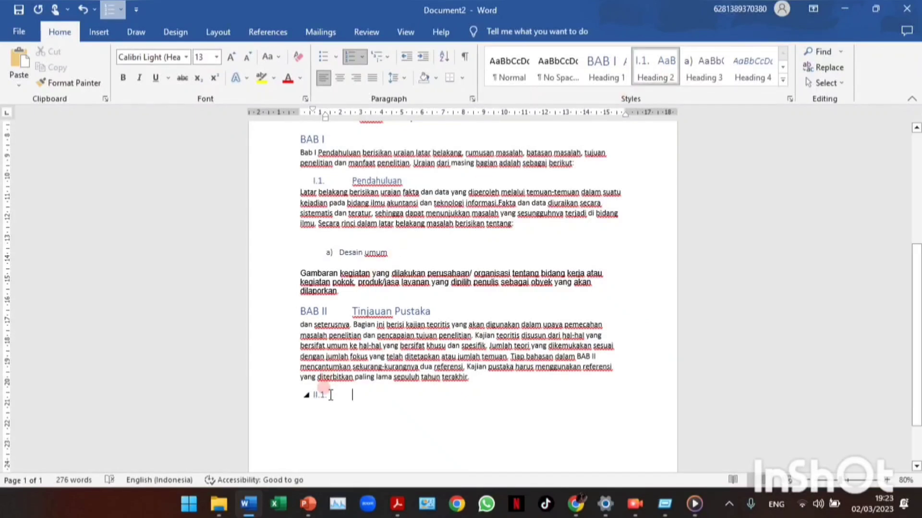
{"action": "left_click", "coordinate": [376, 397]}
{"action": "type", "text": "Lataar belakang"}
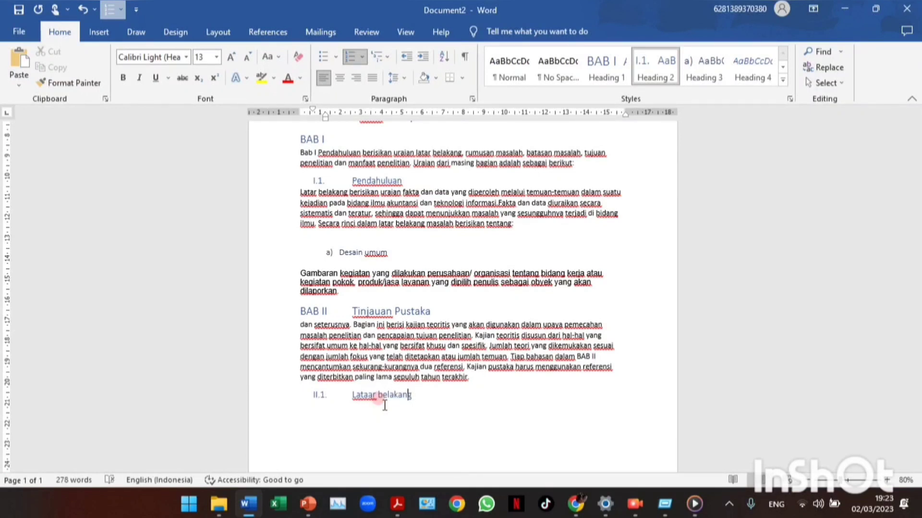
{"action": "left_click", "coordinate": [374, 397]}
{"action": "key", "text": "BackSpace"}
{"action": "key", "text": "End"}
{"action": "key", "text": "Return"}
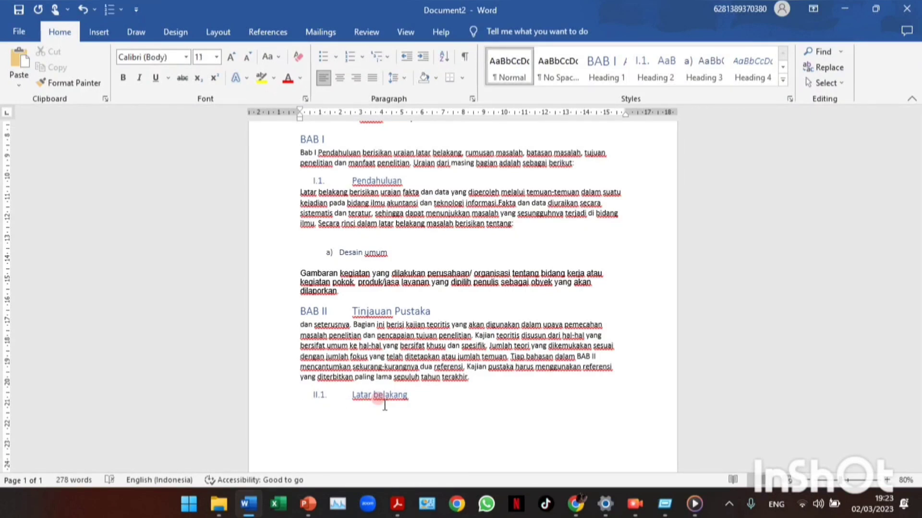
Step: Copy the PDF's BAB II paragraph from "Bab ini Kajian pustaka" to "referensi" and paste it under the II.1 Latar belakang heading in Word
{"action": "mouse_move", "coordinate": [397, 504]}
{"action": "left_click", "coordinate": [409, 459]}
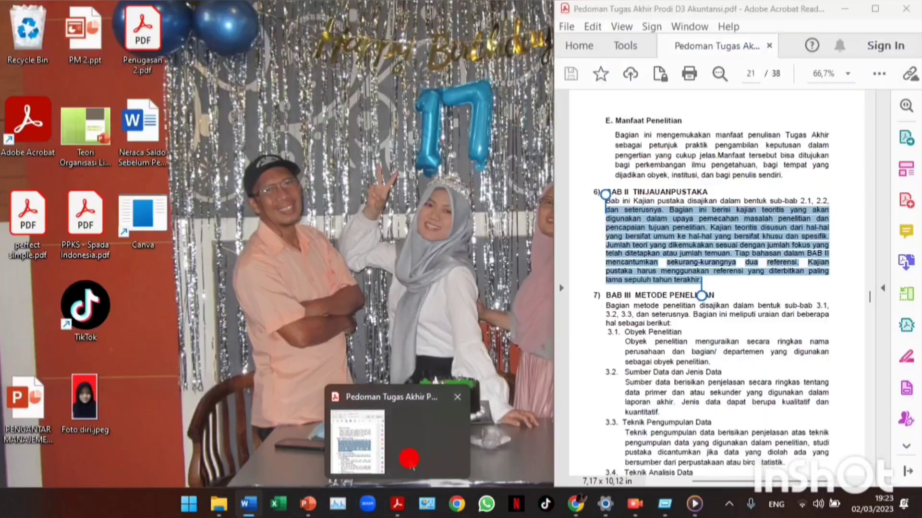
{"action": "left_click", "coordinate": [649, 332]}
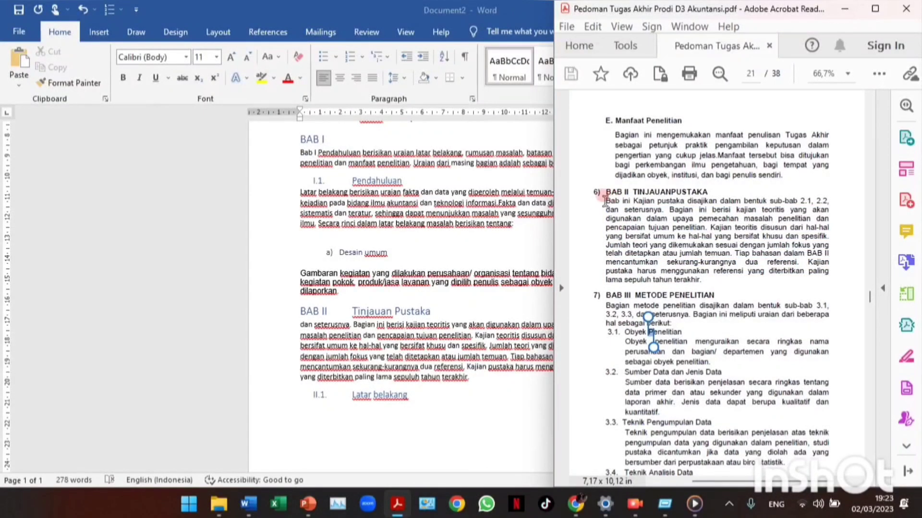
{"action": "left_click_drag", "start_coordinate": [605, 201], "coordinate": [731, 283]}
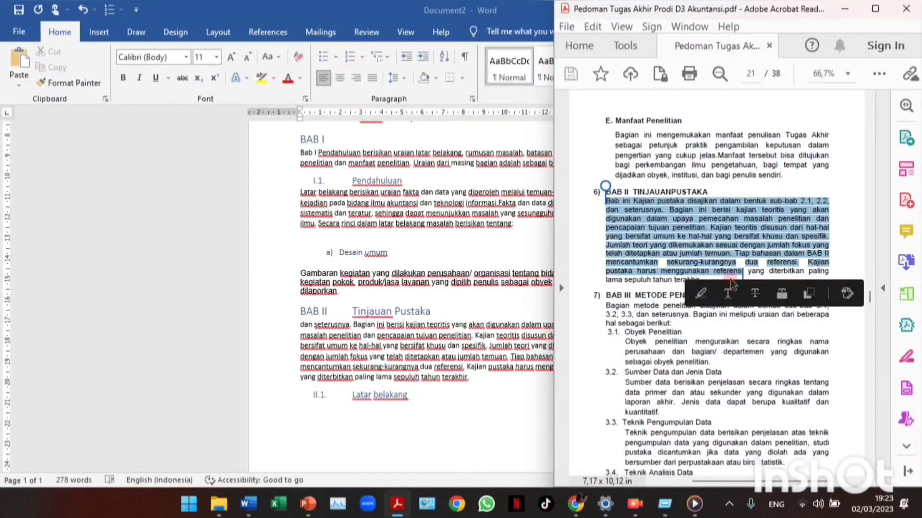
{"action": "key", "text": "ctrl+c"}
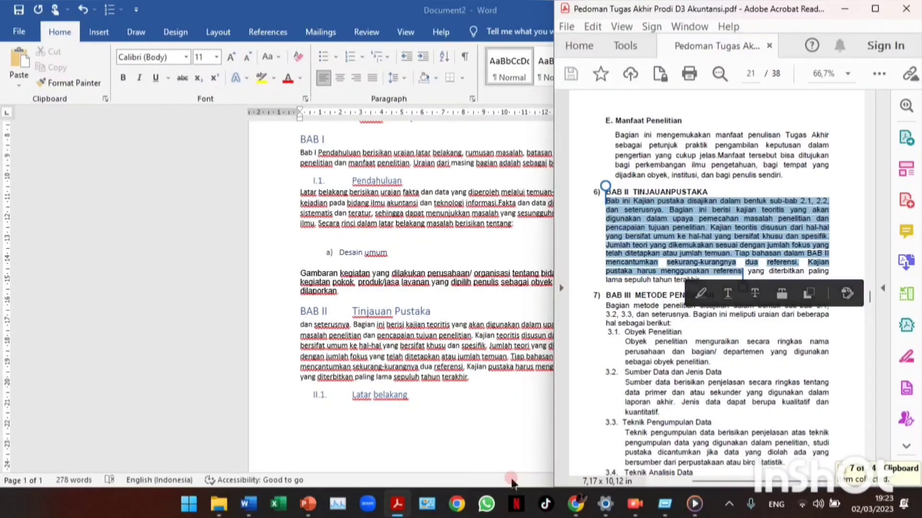
{"action": "left_click", "coordinate": [426, 418]}
{"action": "key", "text": "ctrl+v"}
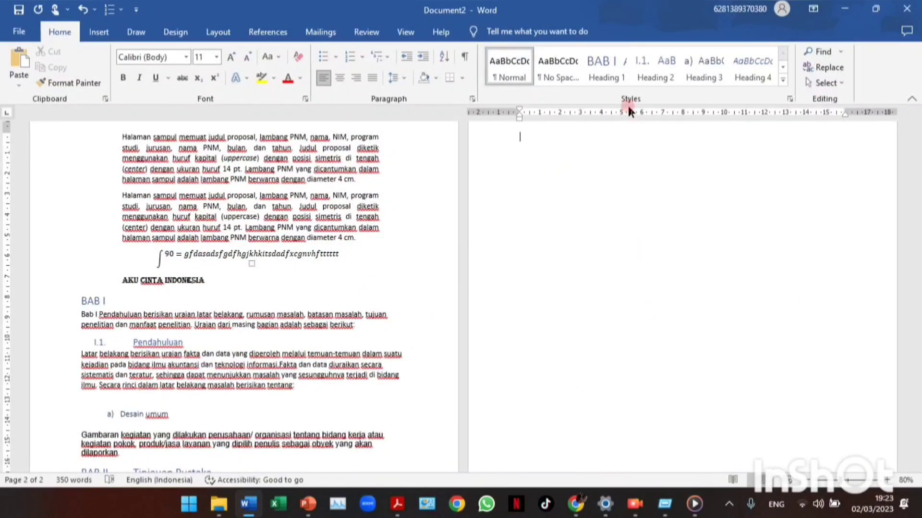
Step: Add a Heading 2 line titled "Apa gituuu" on the empty line of page 2
{"action": "left_click", "coordinate": [656, 73]}
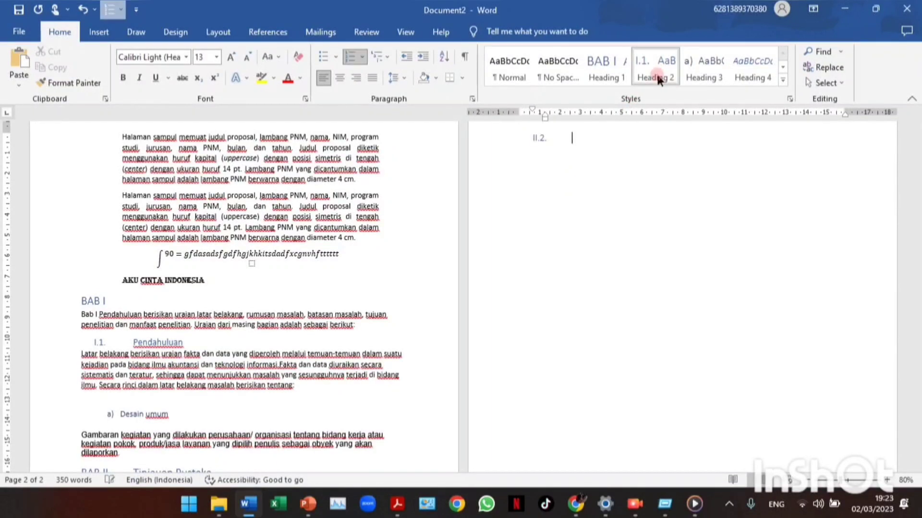
{"action": "type", "text": "aoa git"}
{"action": "key", "text": "BackSpace"}
{"action": "key", "text": "BackSpace"}
{"action": "key", "text": "BackSpace"}
{"action": "key", "text": "BackSpace"}
{"action": "key", "text": "BackSpace"}
{"action": "key", "text": "BackSpace"}
{"action": "type", "text": "pa gituuu"}
{"action": "key", "text": "Return"}
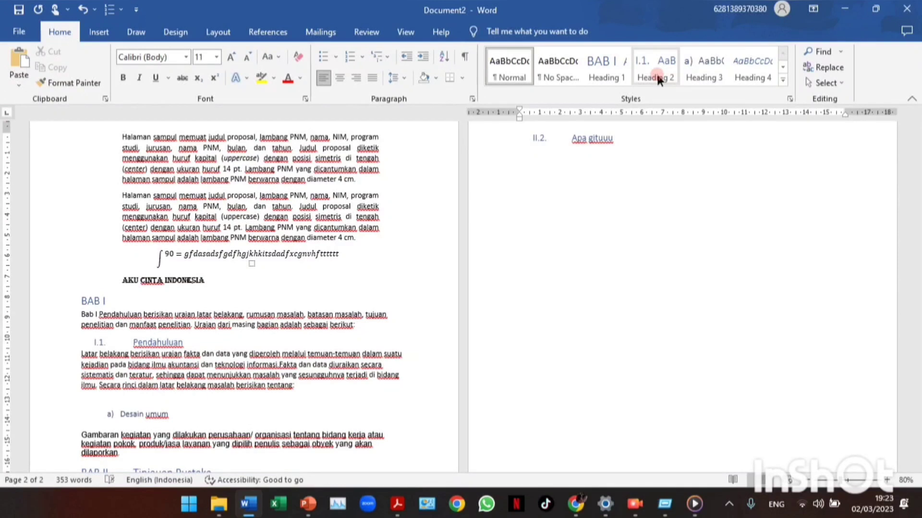
Step: Add two Heading 3 items, "Abcdefgh" and "efewfdsfds", below the Apa gituuu heading
{"action": "left_click", "coordinate": [725, 64]}
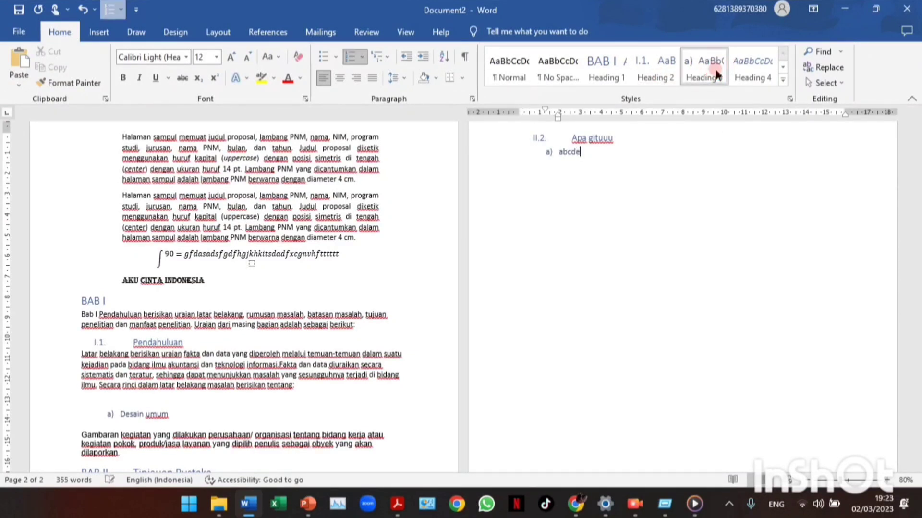
{"action": "key", "text": "Return"}
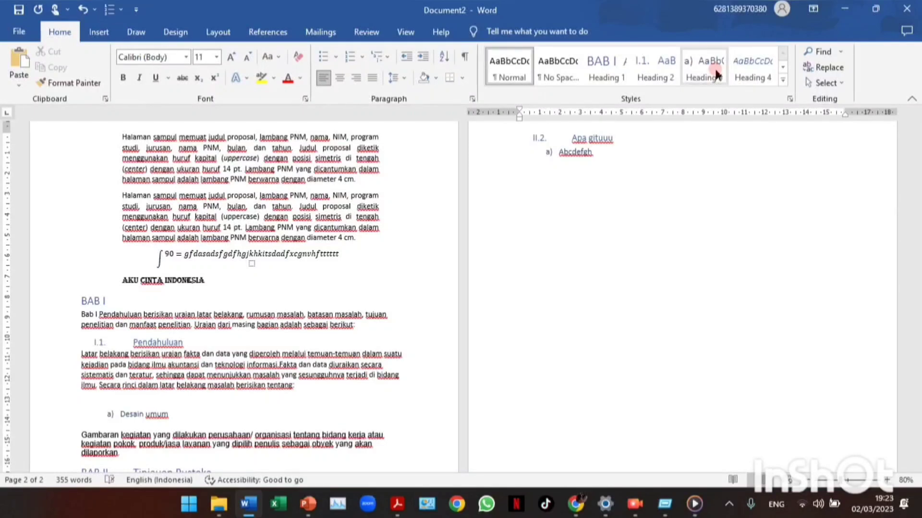
{"action": "left_click", "coordinate": [717, 62]}
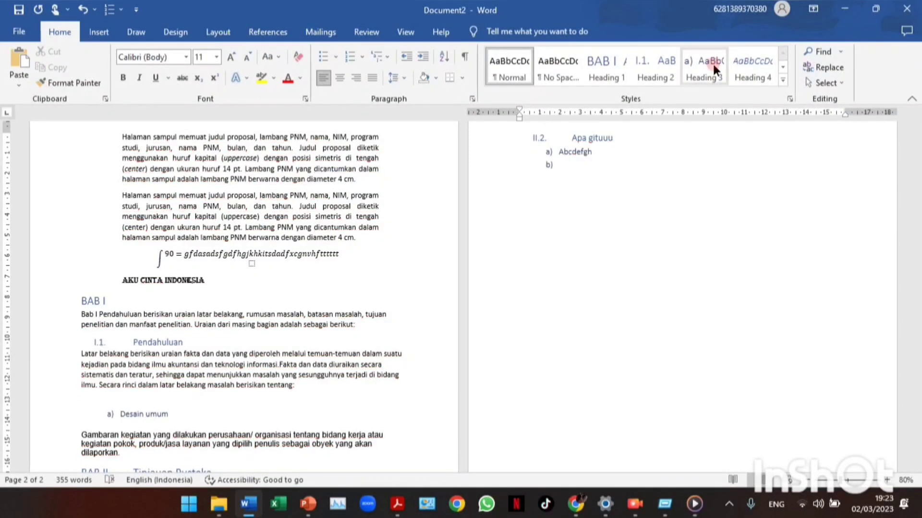
{"action": "key", "text": "BackSpace"}
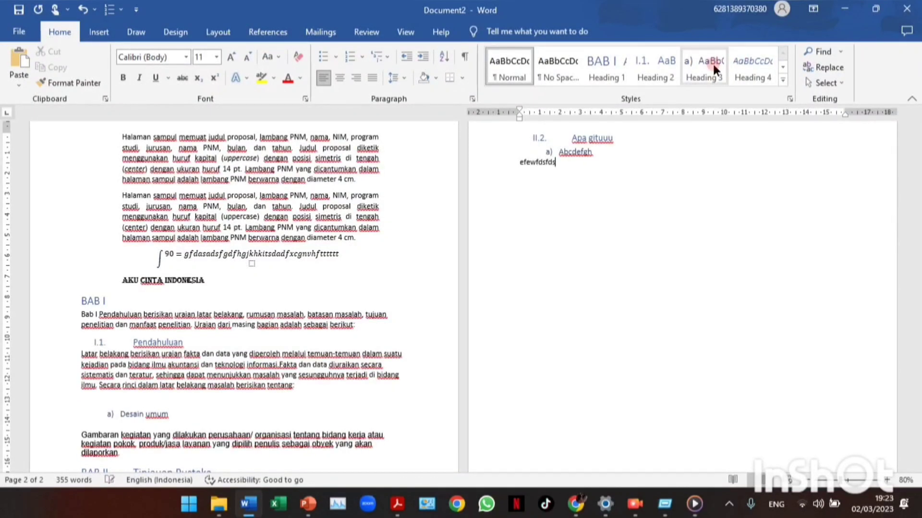
{"action": "left_click", "coordinate": [713, 64]}
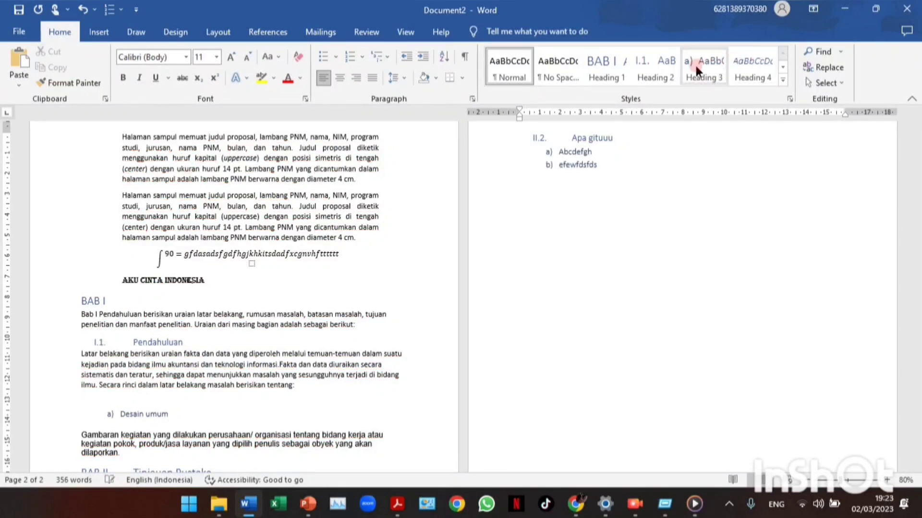
Step: Place the text cursor at the end of the BAB I heading
{"action": "left_click", "coordinate": [108, 304]}
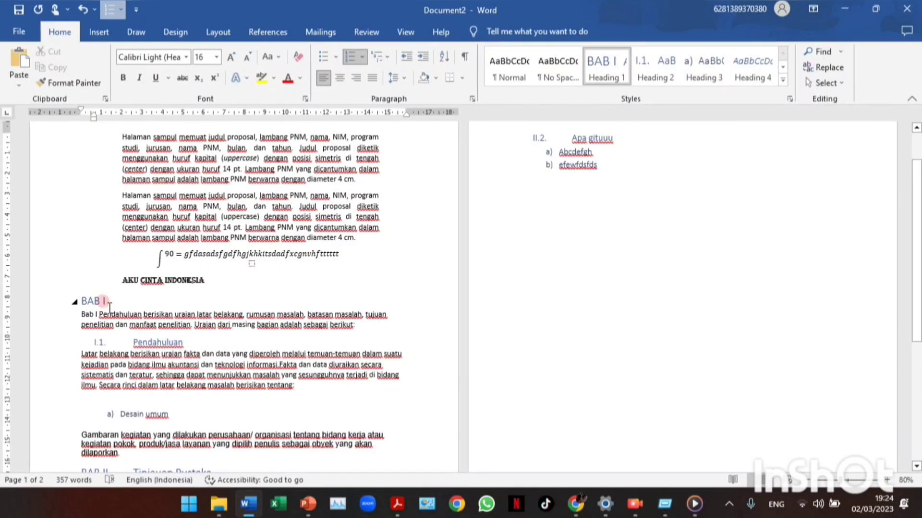
Step: Collapse the text under the headings I.1 Pendahuluan and II.1 Latar belakang
{"action": "left_click_drag", "start_coordinate": [52, 310], "coordinate": [118, 308]}
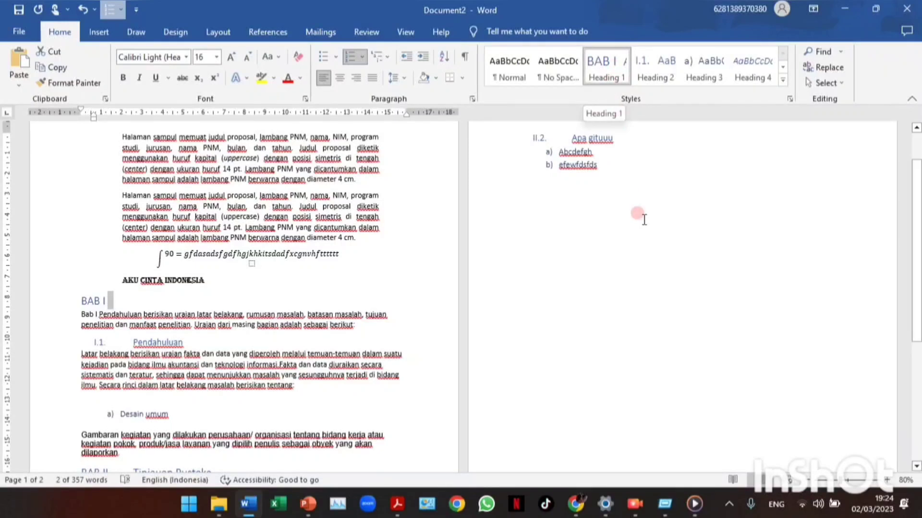
{"action": "left_click", "coordinate": [888, 479]}
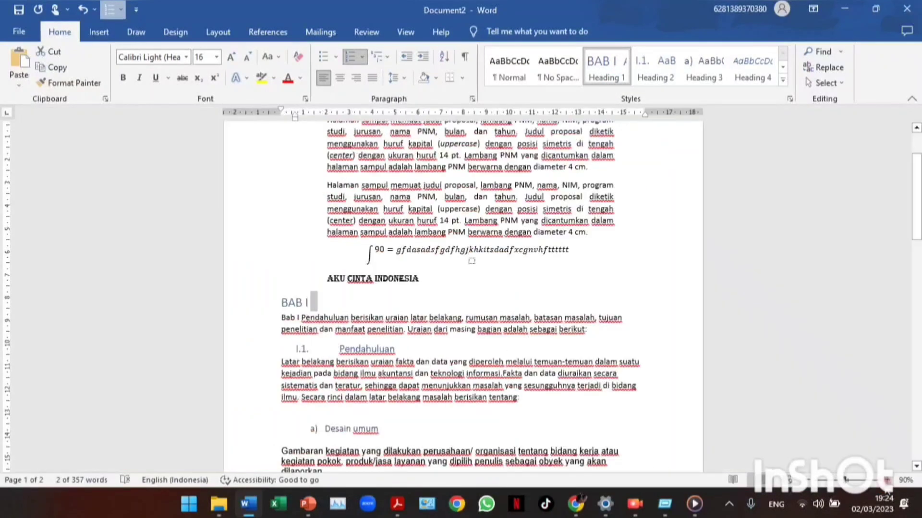
{"action": "left_click", "coordinate": [888, 480]}
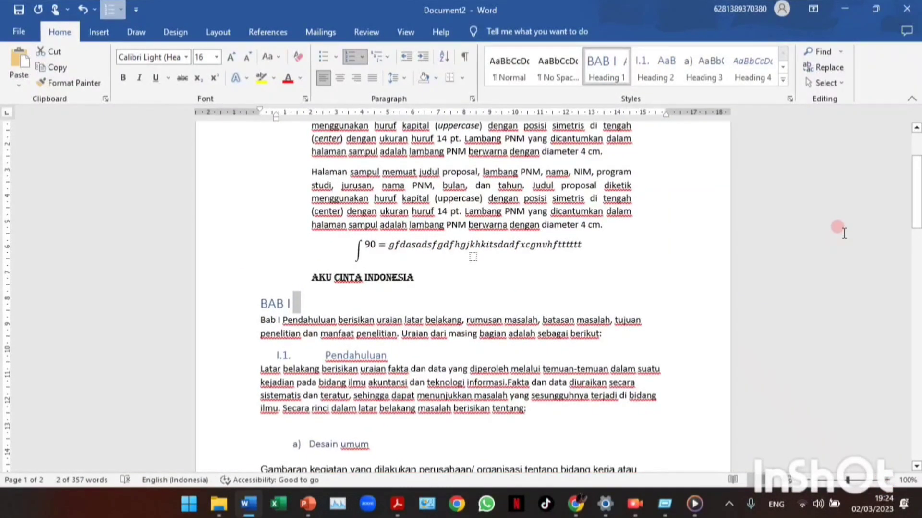
{"action": "left_click_drag", "start_coordinate": [917, 216], "coordinate": [917, 253]}
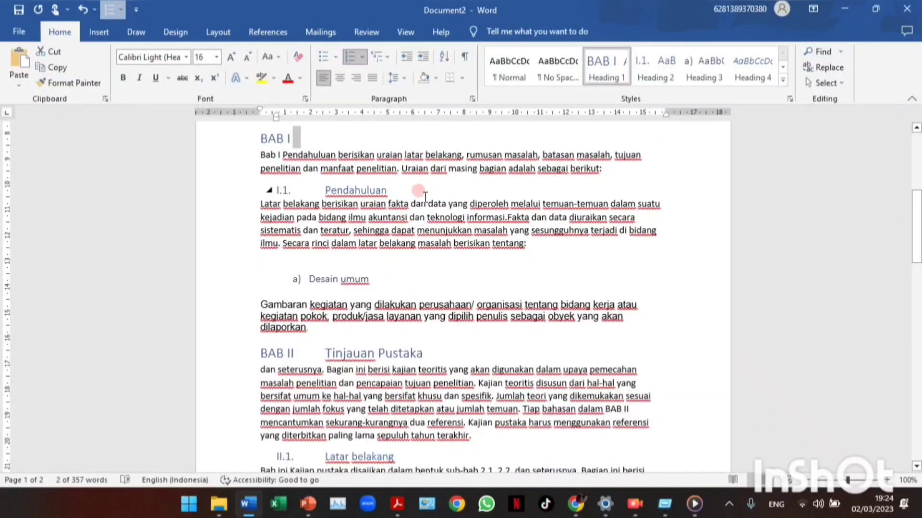
{"action": "left_click", "coordinate": [268, 190]}
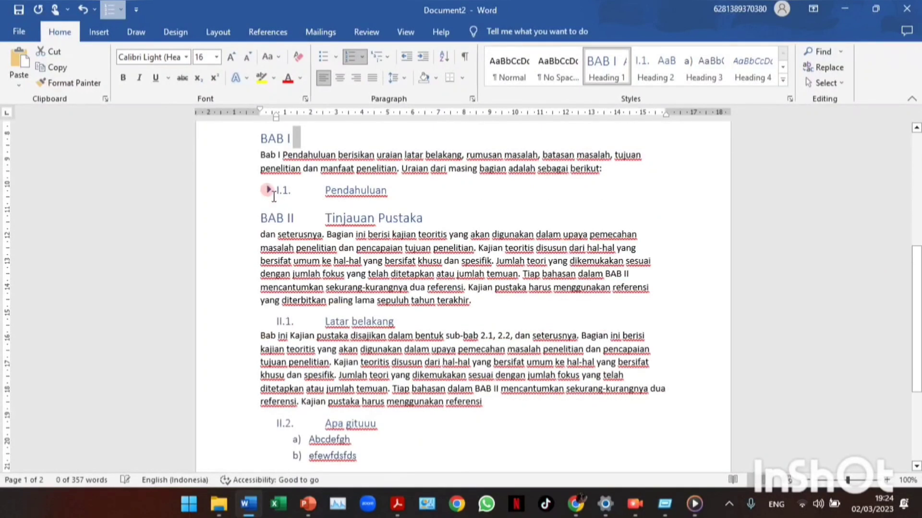
{"action": "left_click", "coordinate": [268, 321]}
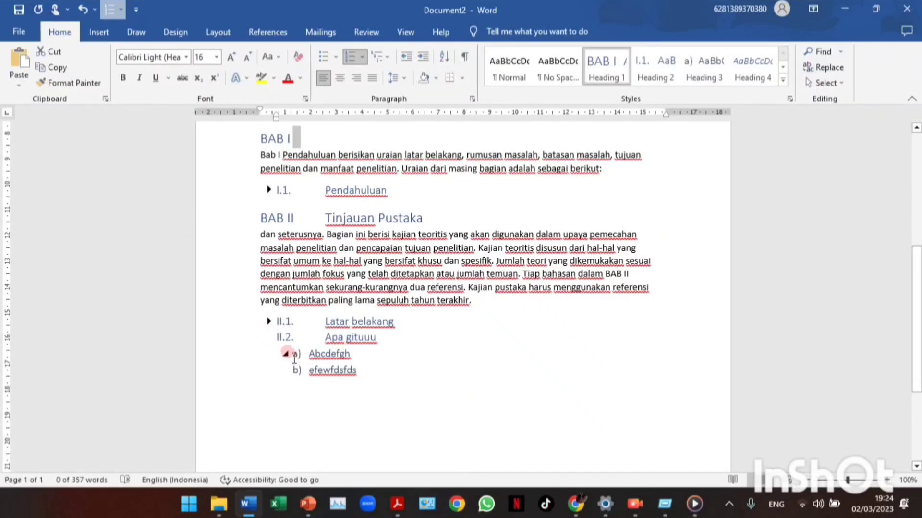
Step: Open the Heading 1 style for modification and set its font to Times New Roman
{"action": "left_click", "coordinate": [311, 136]}
{"action": "left_click", "coordinate": [608, 62]}
{"action": "right_click", "coordinate": [609, 60]}
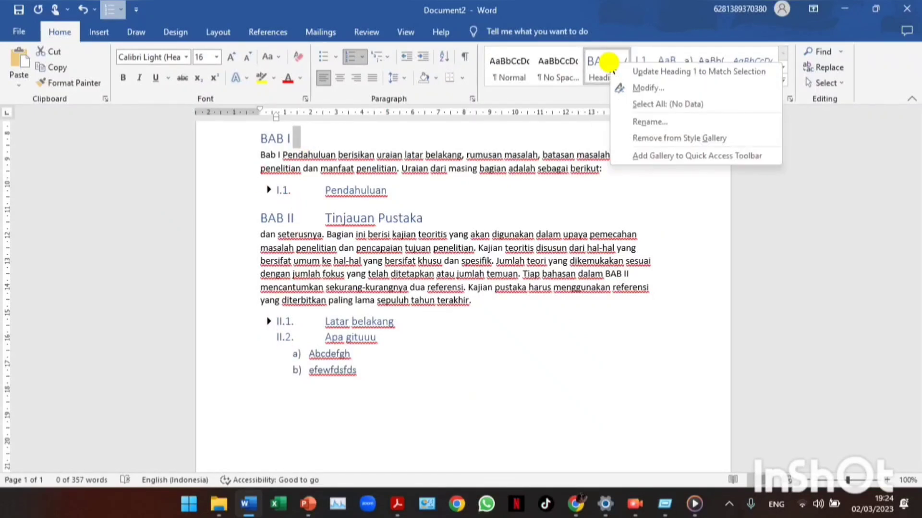
{"action": "left_click", "coordinate": [624, 88]}
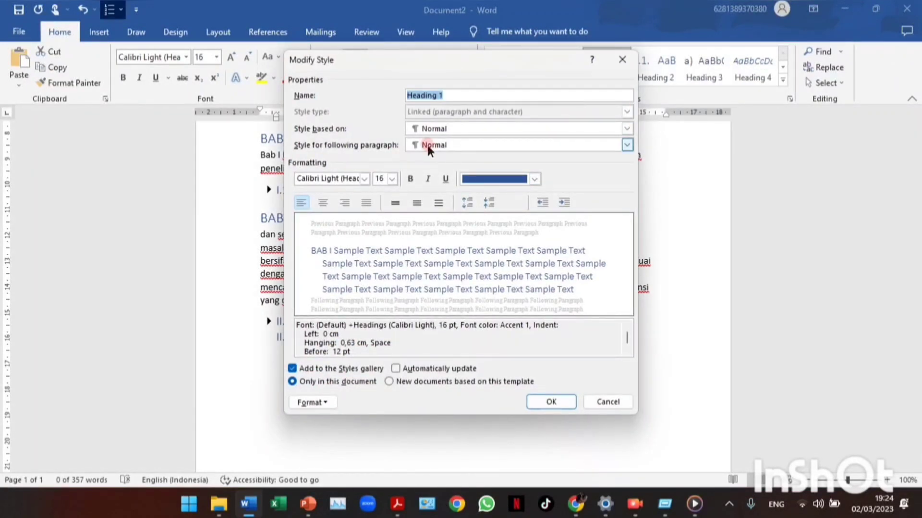
{"action": "left_click", "coordinate": [363, 179]}
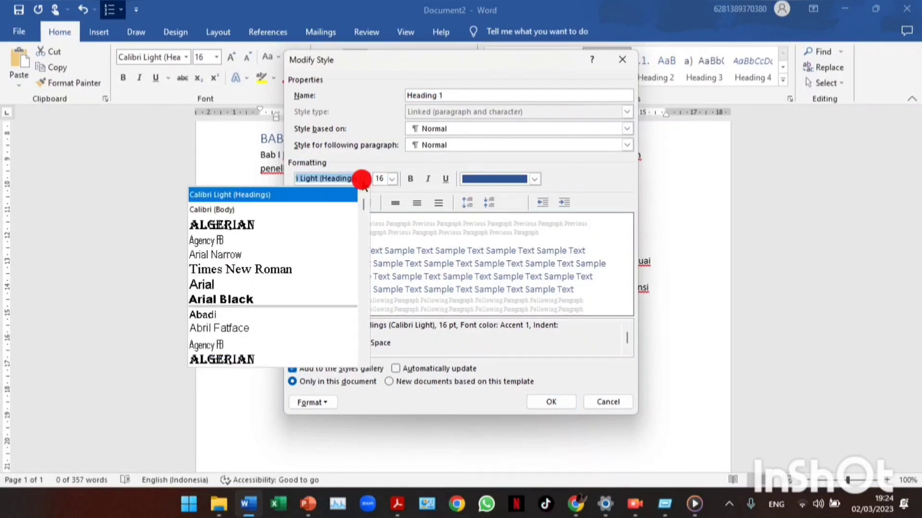
{"action": "left_click", "coordinate": [303, 278]}
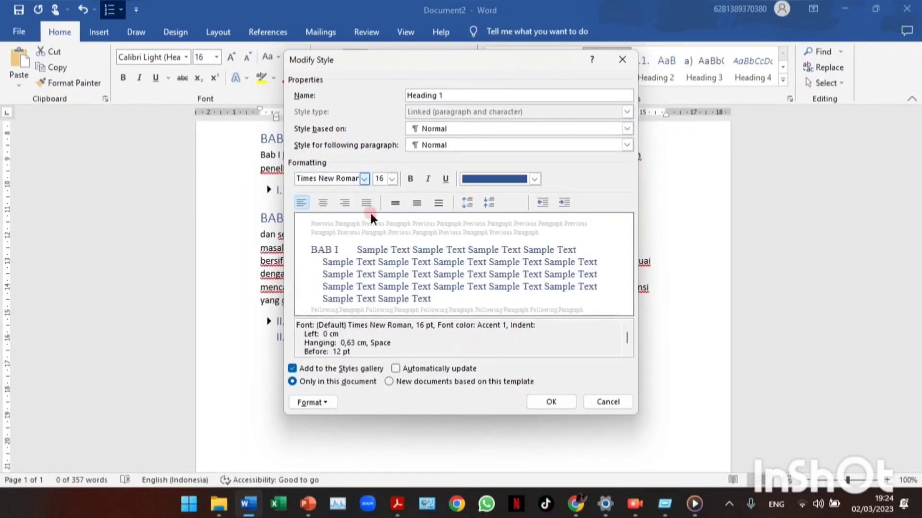
Step: Make the Heading 1 style bold, black and centered, and apply the style changes
{"action": "left_click", "coordinate": [409, 178]}
{"action": "left_click", "coordinate": [535, 179]}
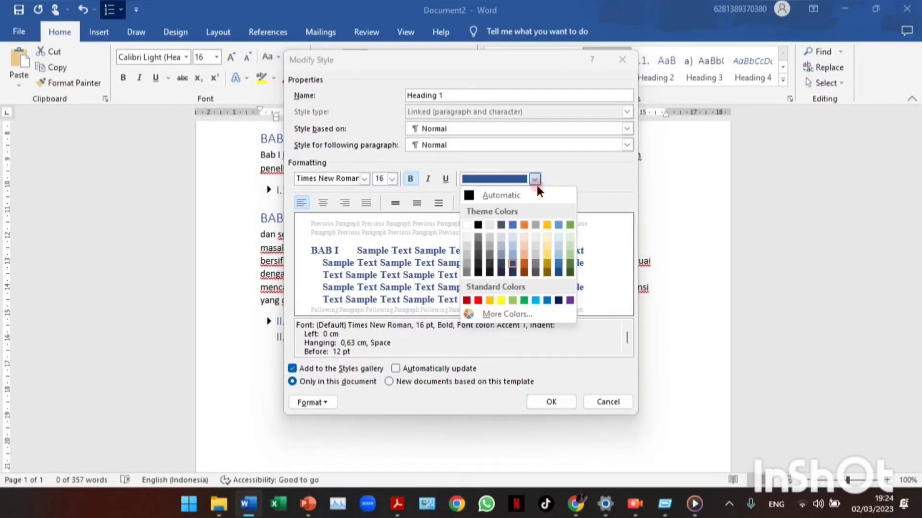
{"action": "left_click", "coordinate": [479, 224]}
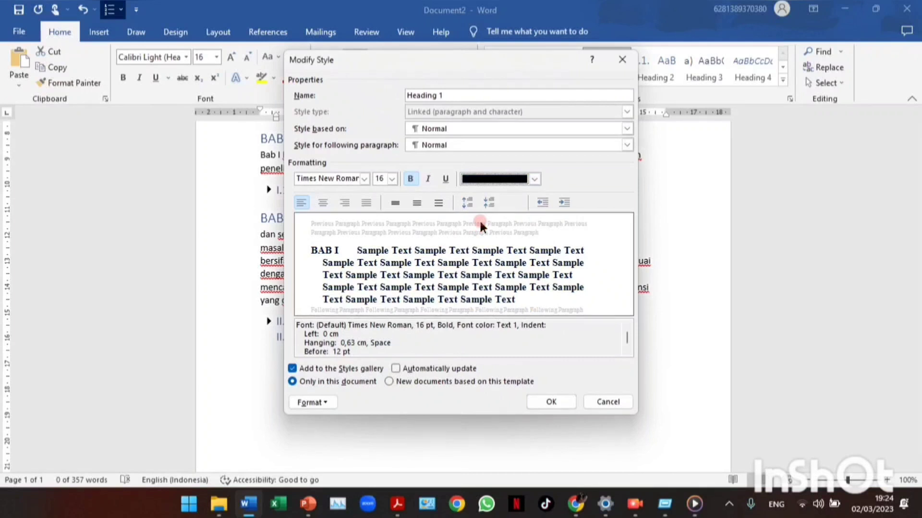
{"action": "left_click", "coordinate": [324, 203]}
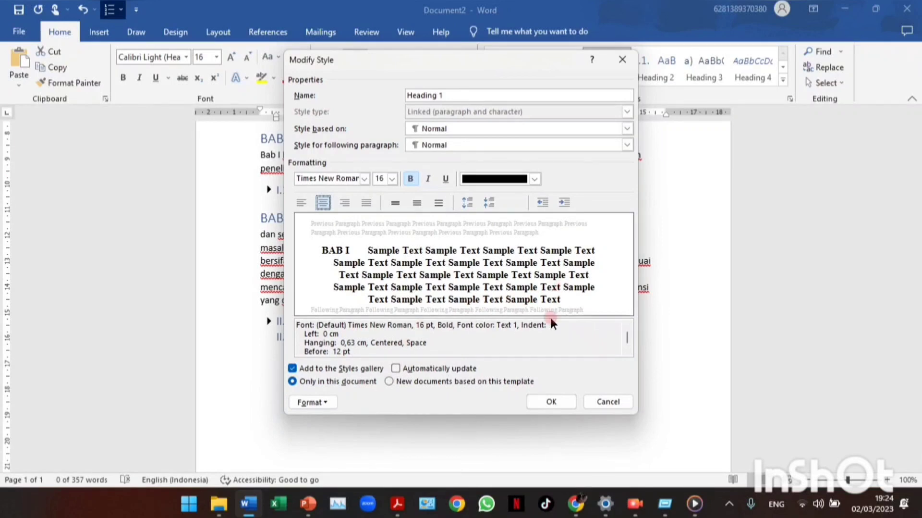
{"action": "left_click", "coordinate": [551, 402]}
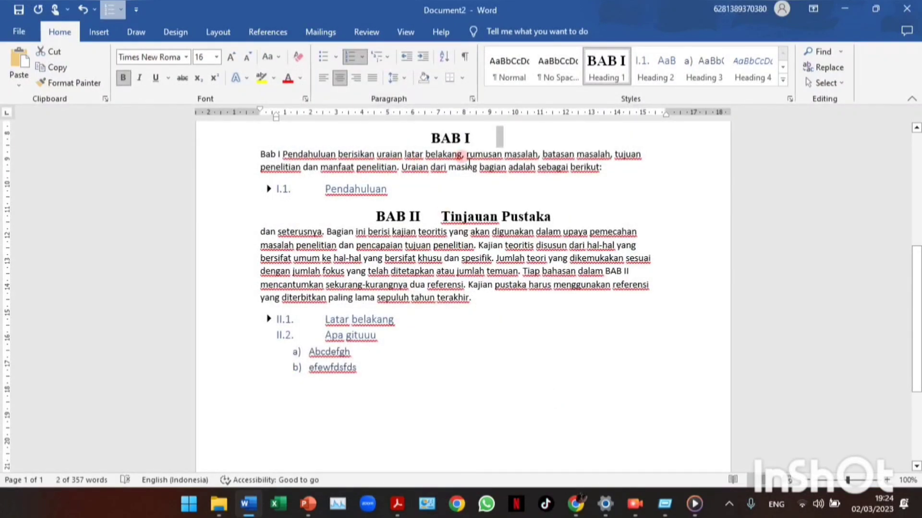
Step: Delete the "Tinjauan Pustaka" chapter heading together with its BAB II numbering
{"action": "left_click", "coordinate": [446, 218]}
{"action": "left_click_drag", "start_coordinate": [444, 218], "coordinate": [550, 218]}
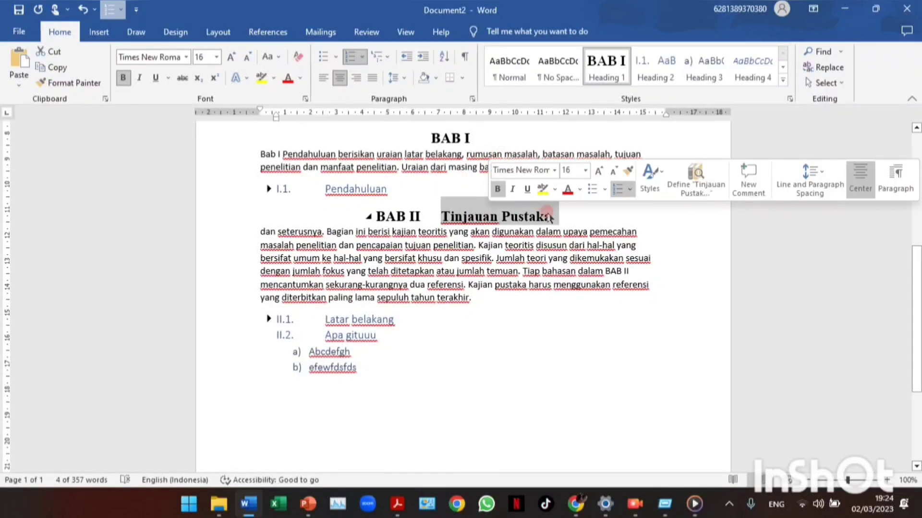
{"action": "key", "text": "Delete"}
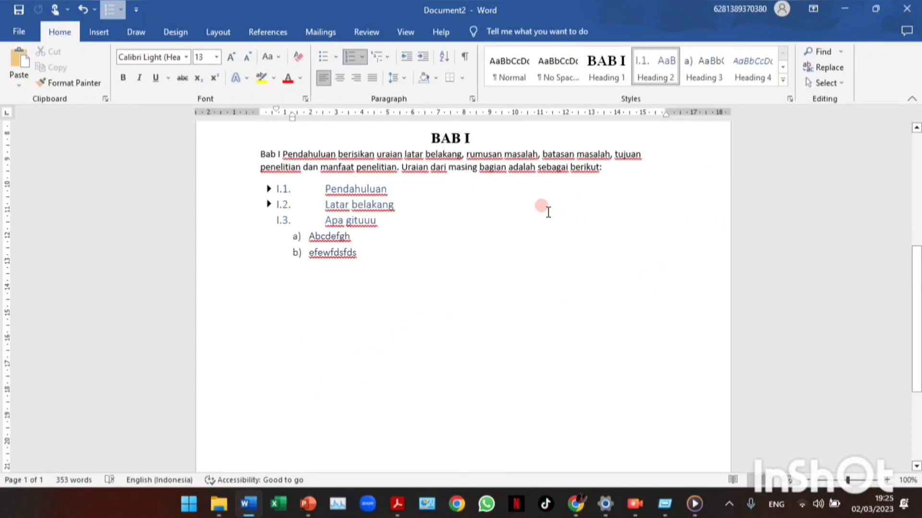
{"action": "left_click", "coordinate": [606, 166]}
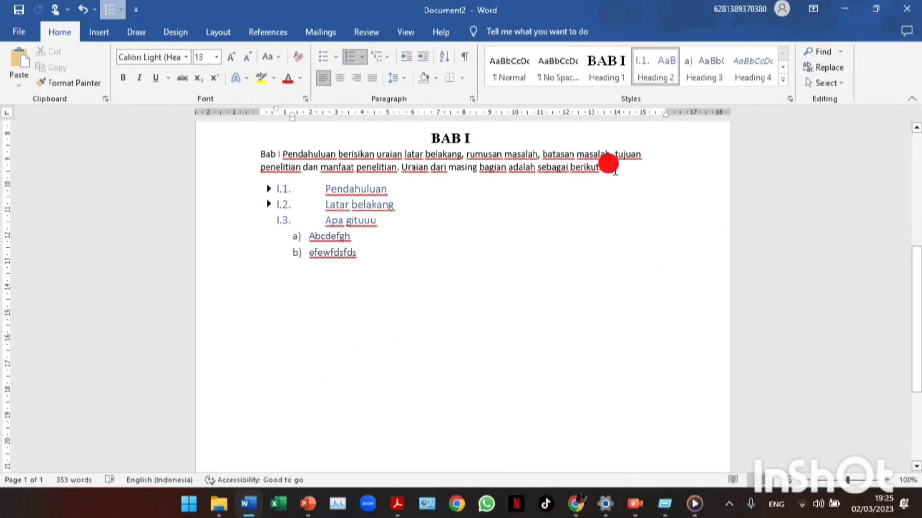
{"action": "left_click", "coordinate": [548, 186]}
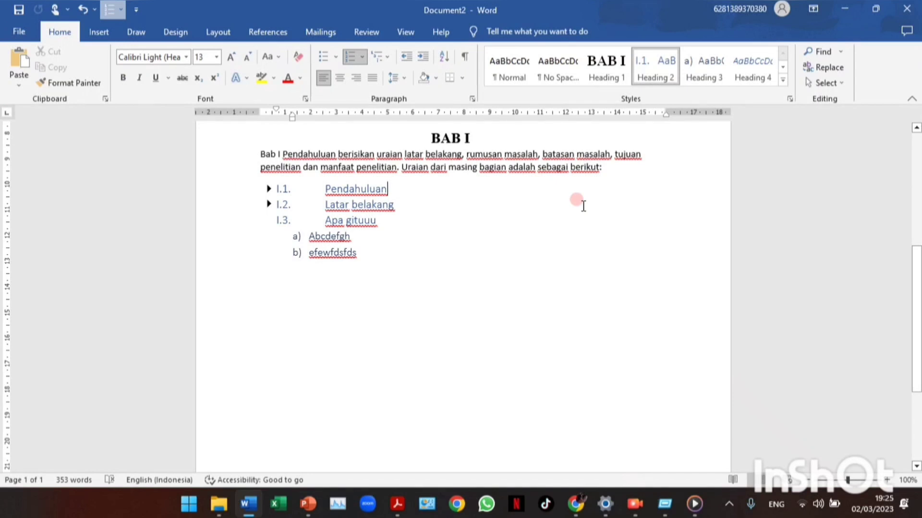
Step: Expand section I.2 Latar belakang, and after its paragraph add an untitled Heading 1 chapter with a copy of that paragraph beneath it
{"action": "left_click", "coordinate": [273, 205]}
{"action": "left_click", "coordinate": [272, 200]}
{"action": "left_click", "coordinate": [510, 286]}
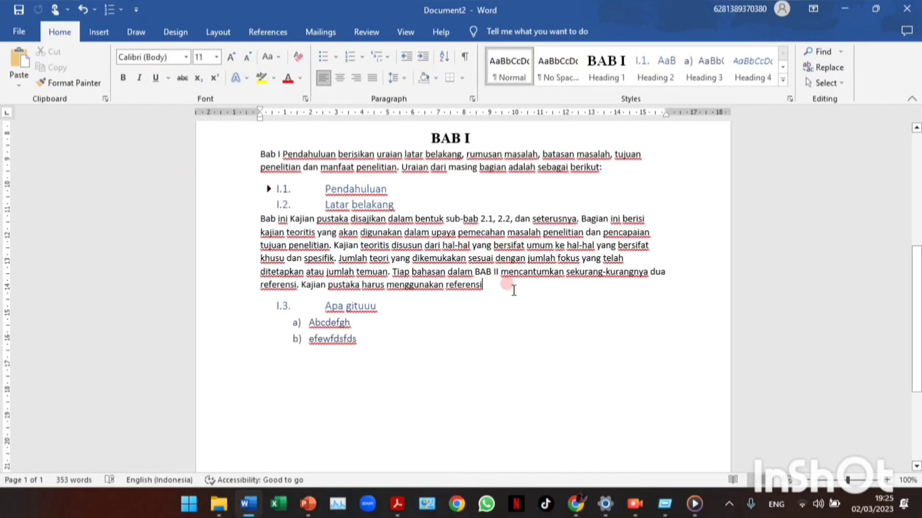
{"action": "key", "text": "Return"}
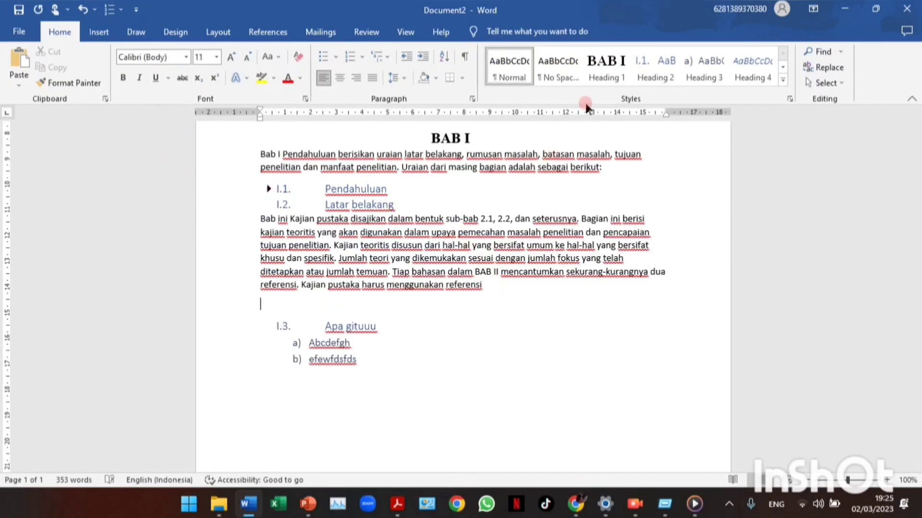
{"action": "left_click", "coordinate": [600, 77]}
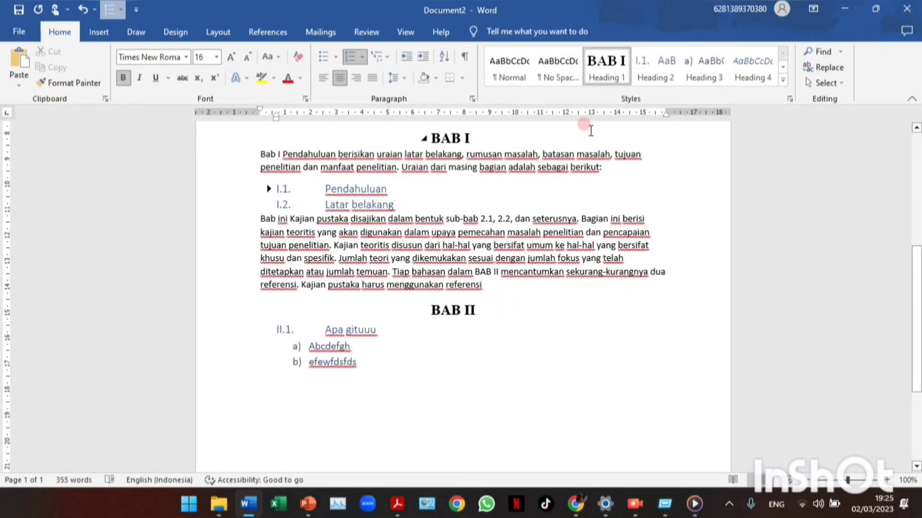
{"action": "key", "text": "Return"}
{"action": "type", "text": "Bab ini Kajian pustaka disajikan dalam bentuk sub-bab 2.1, 2.2, dan seterusnya. Bagian ini berisi kajian teoritis yang akan digunakan dalam upaya pemecahan masalah penelitian dan pencapaian tujuan penelitian. Kajian teoritis disusun dari hal-hal yang bersifat umum ke hal-hal yang bersifat khusu dan spesifik. Jumlah teori yang dikemukakan sesuai dengan jumlah fokus yang telah ditetapkan atau jumlah temuan. Tiap bahasan dalam BAB II mencantumkan sekurang-kurangnya dua referensi. Kajian pustaka harus menggunakan referensi"}
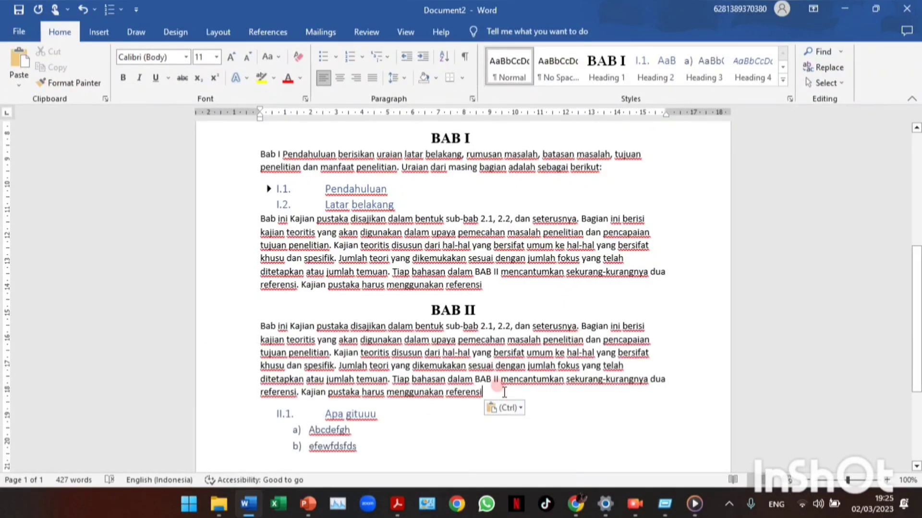
Step: Justify the paragraph below BAB II together with its heading, and undo that alignment
{"action": "left_click_drag", "start_coordinate": [505, 392], "coordinate": [266, 316]}
{"action": "left_click", "coordinate": [373, 78]}
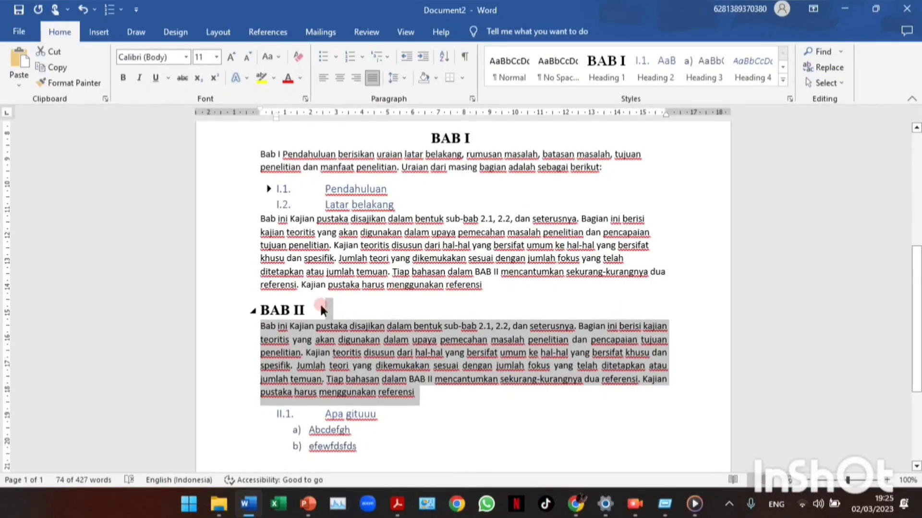
{"action": "left_click", "coordinate": [320, 305]}
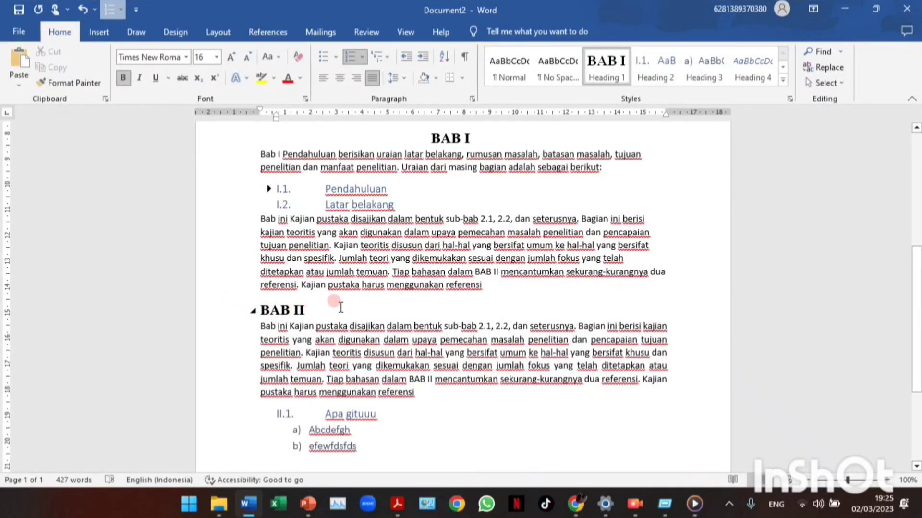
{"action": "left_click_drag", "start_coordinate": [341, 307], "coordinate": [246, 318]}
{"action": "left_click", "coordinate": [84, 9]}
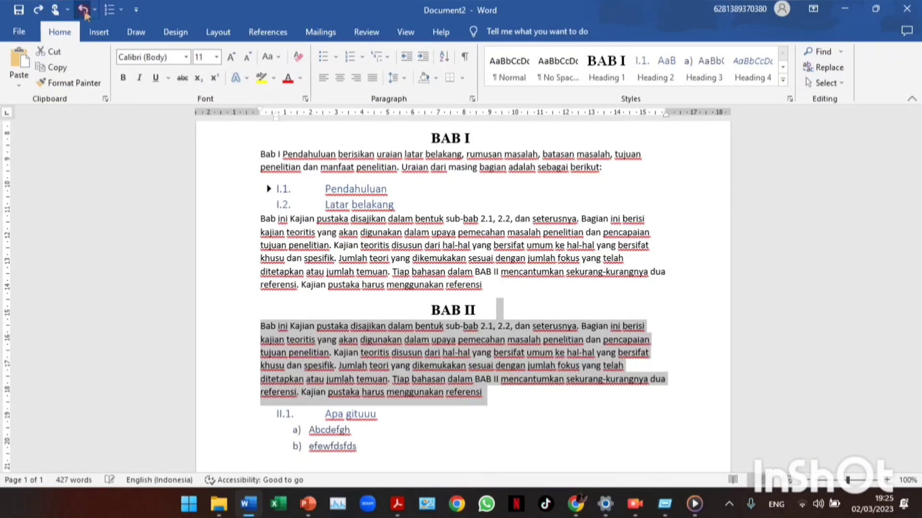
Step: Justify only the body paragraph below BAB II, leaving the heading out of the selection
{"action": "left_click", "coordinate": [521, 388]}
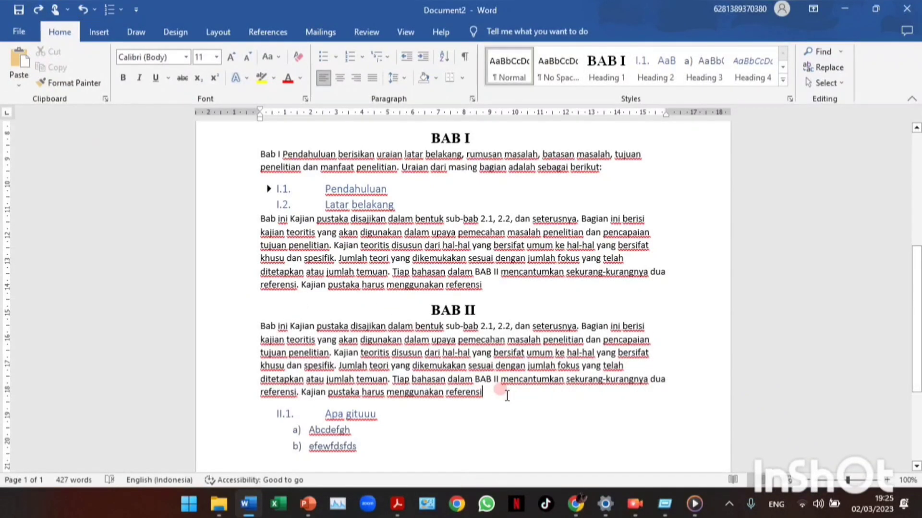
{"action": "left_click_drag", "start_coordinate": [502, 392], "coordinate": [259, 324]}
{"action": "key", "text": "ctrl+c"}
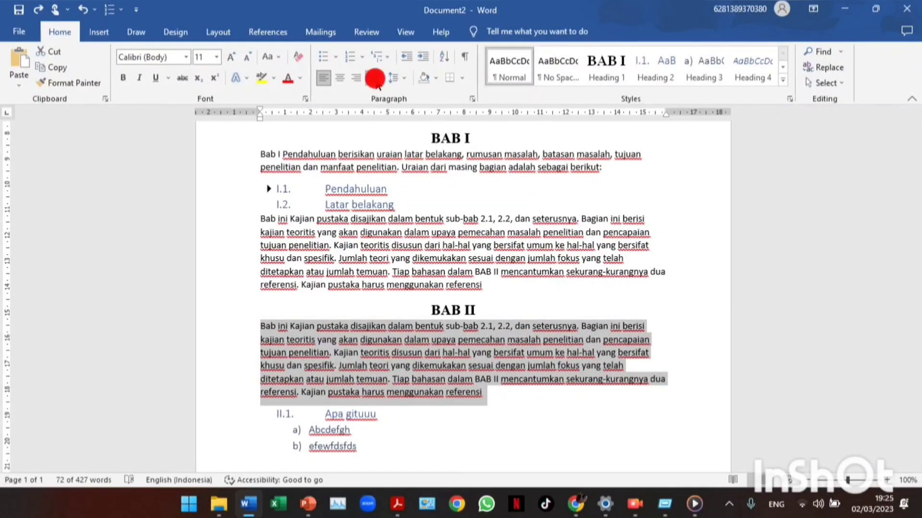
{"action": "left_click", "coordinate": [376, 83]}
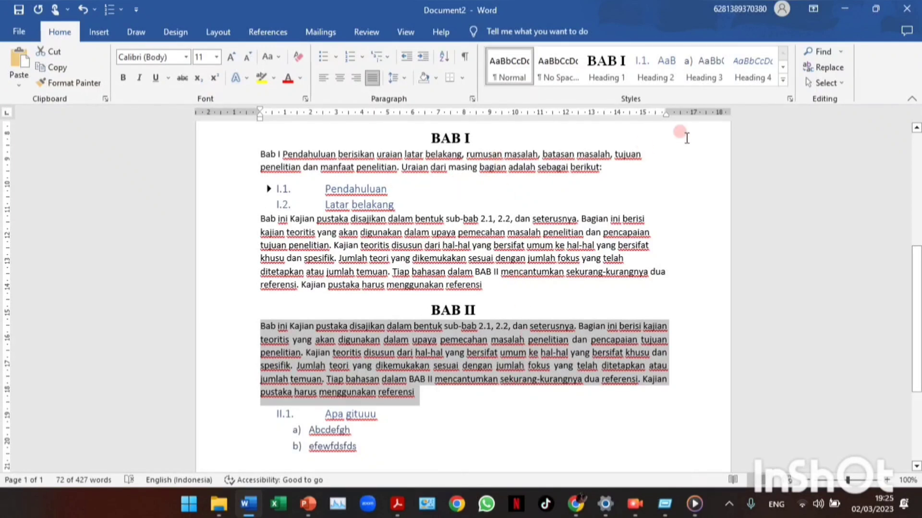
Step: Open the Heading 2 style for modification and set it to justified alignment in Times New Roman
{"action": "right_click", "coordinate": [659, 58]}
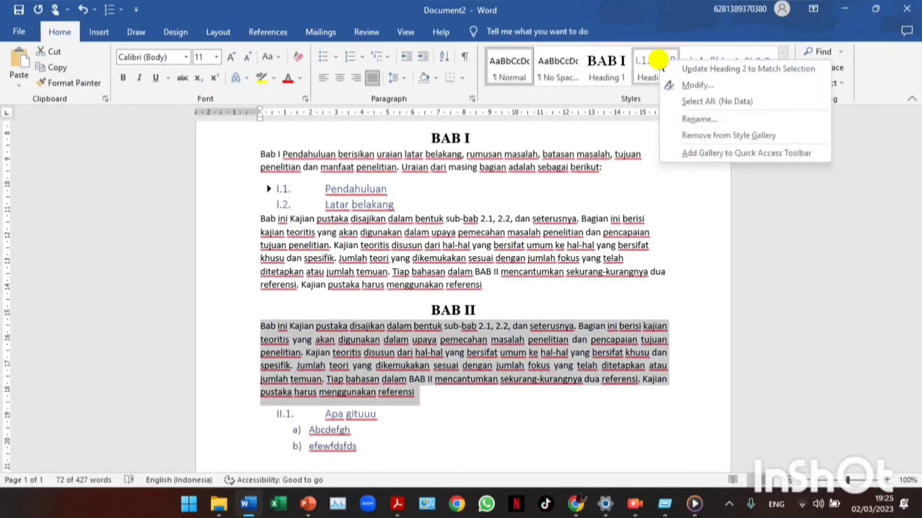
{"action": "left_click", "coordinate": [688, 89]}
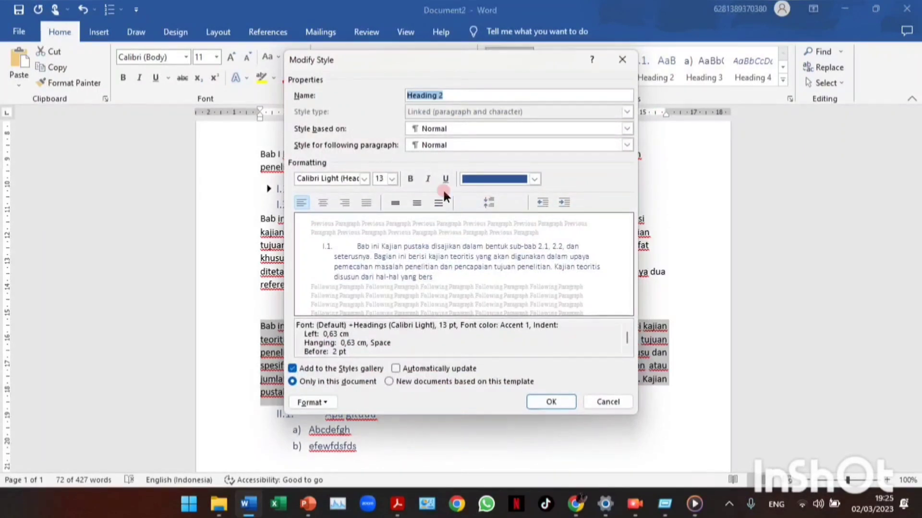
{"action": "left_click", "coordinate": [370, 202]}
{"action": "left_click", "coordinate": [365, 180]}
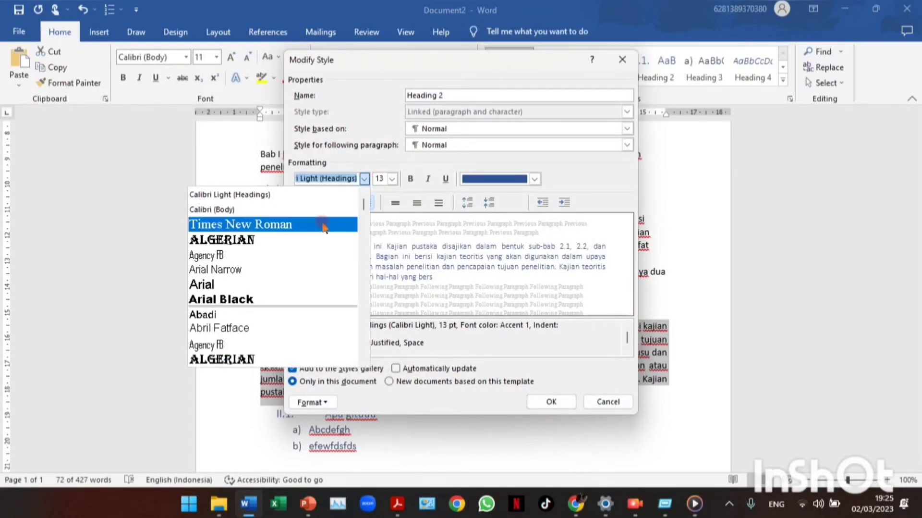
{"action": "left_click", "coordinate": [322, 224]}
Step: Set the Heading 2 style's font size to 12 and its color to black, and apply the style changes
{"action": "left_click", "coordinate": [392, 179]}
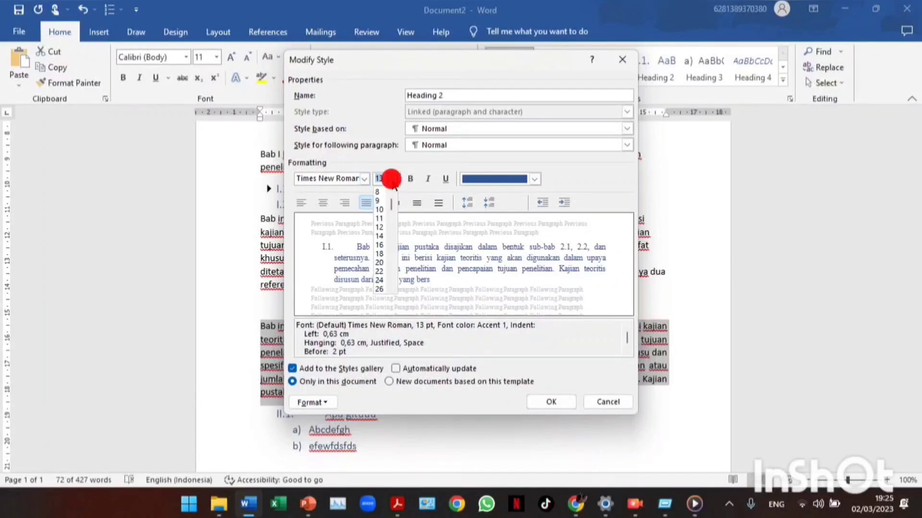
{"action": "left_click", "coordinate": [380, 227]}
{"action": "left_click", "coordinate": [534, 179]}
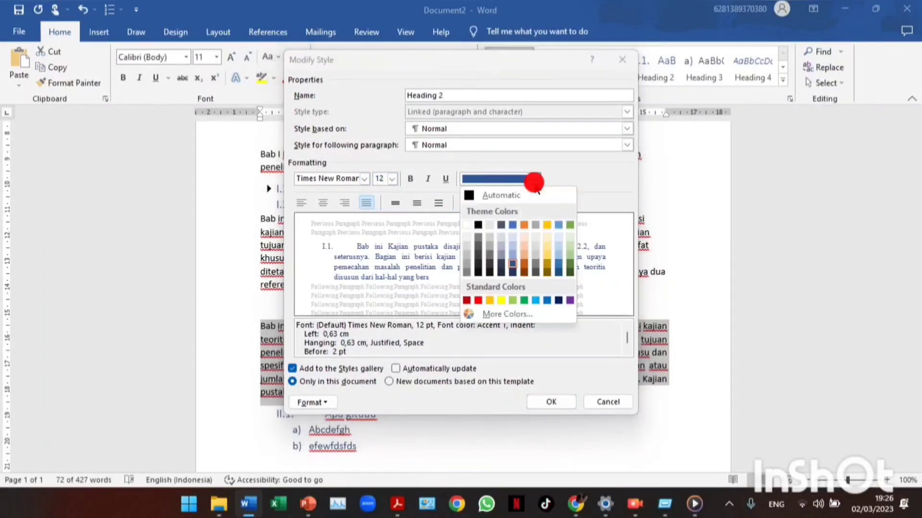
{"action": "left_click", "coordinate": [479, 225]}
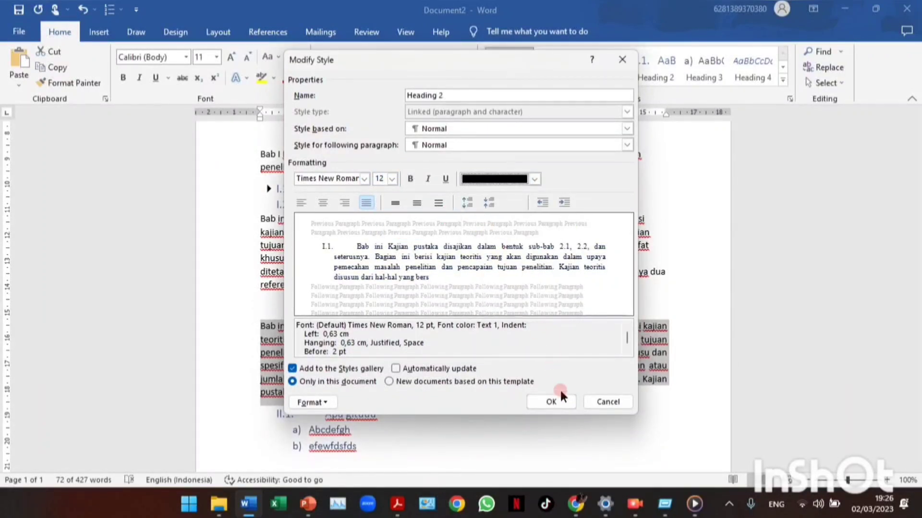
{"action": "left_click", "coordinate": [560, 393]}
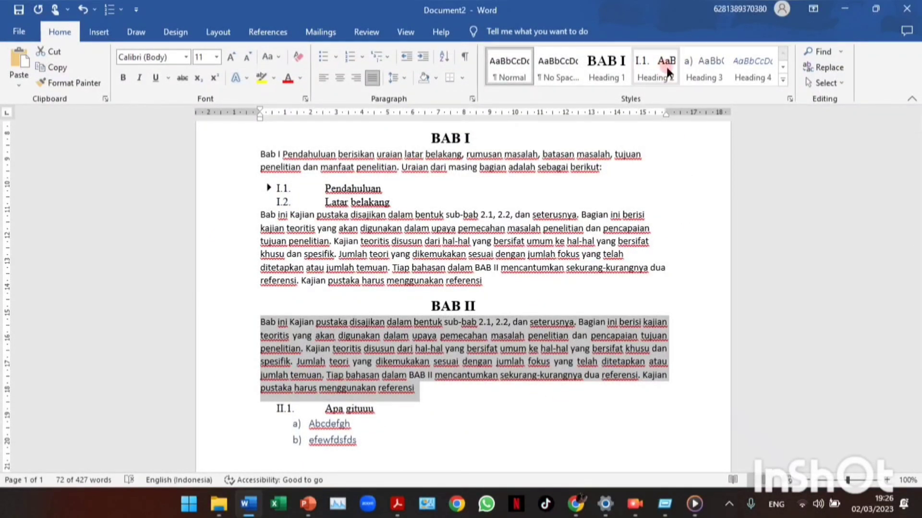
Step: Undo a trial use of Heading 3 on the BAB II paragraph, and set the Heading 3 style to black Times New Roman
{"action": "left_click", "coordinate": [713, 68]}
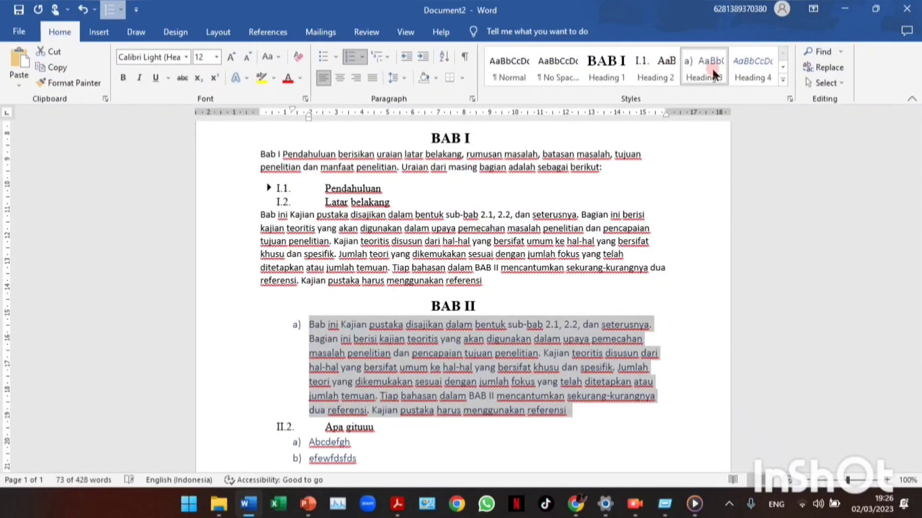
{"action": "left_click", "coordinate": [84, 10]}
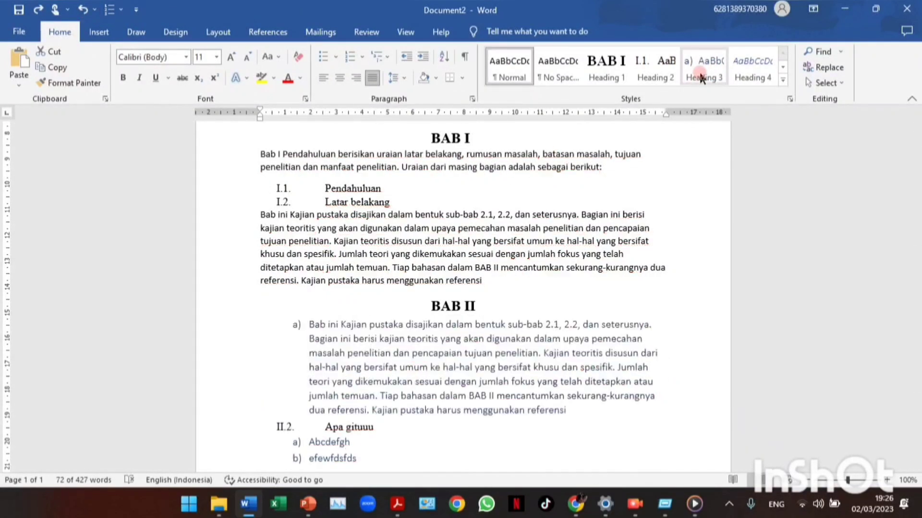
{"action": "right_click", "coordinate": [699, 70]}
{"action": "left_click", "coordinate": [716, 96]}
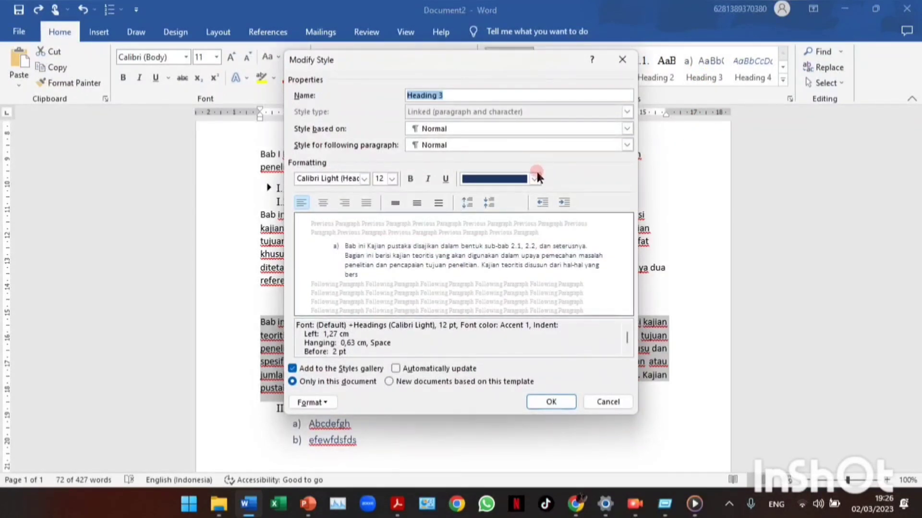
{"action": "left_click", "coordinate": [535, 177]}
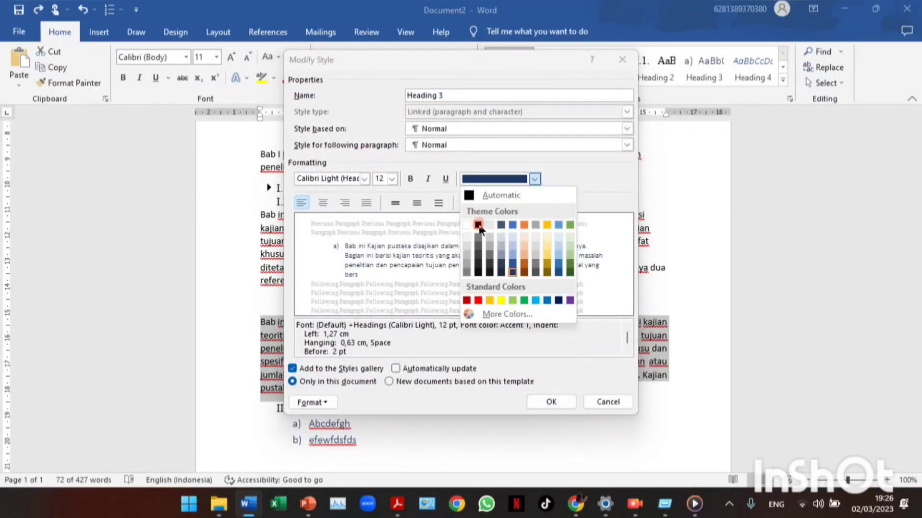
{"action": "left_click", "coordinate": [478, 225]}
{"action": "left_click", "coordinate": [364, 178]}
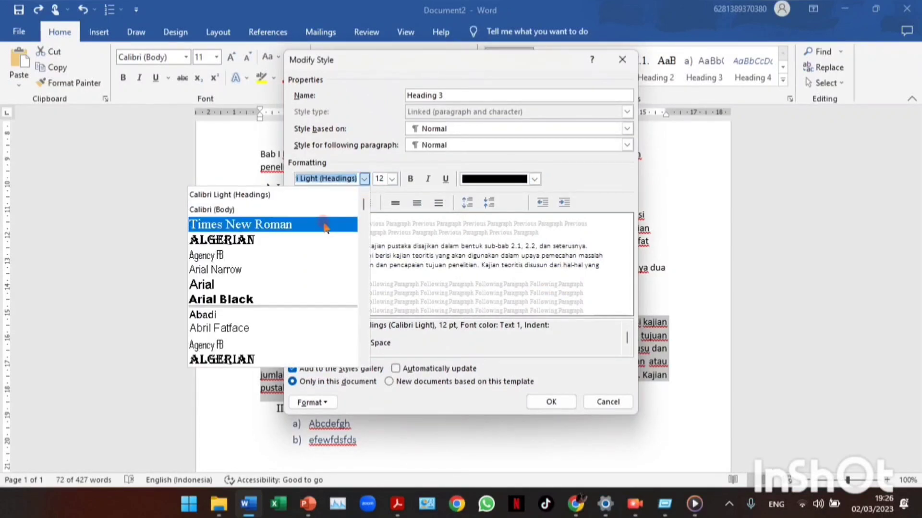
{"action": "left_click", "coordinate": [325, 224]}
{"action": "left_click", "coordinate": [557, 399]}
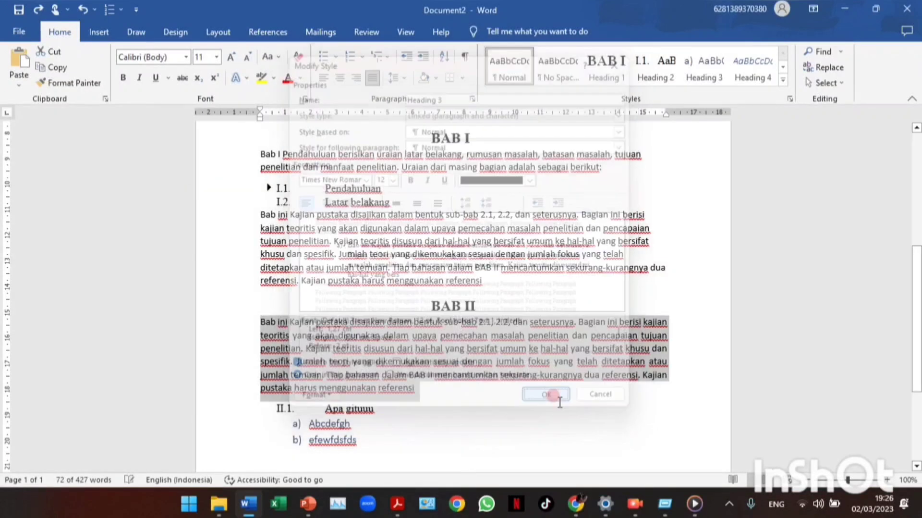
Step: Paste the copied body paragraph on a new line below the subheading "Apa gituuu"
{"action": "left_click", "coordinate": [472, 426]}
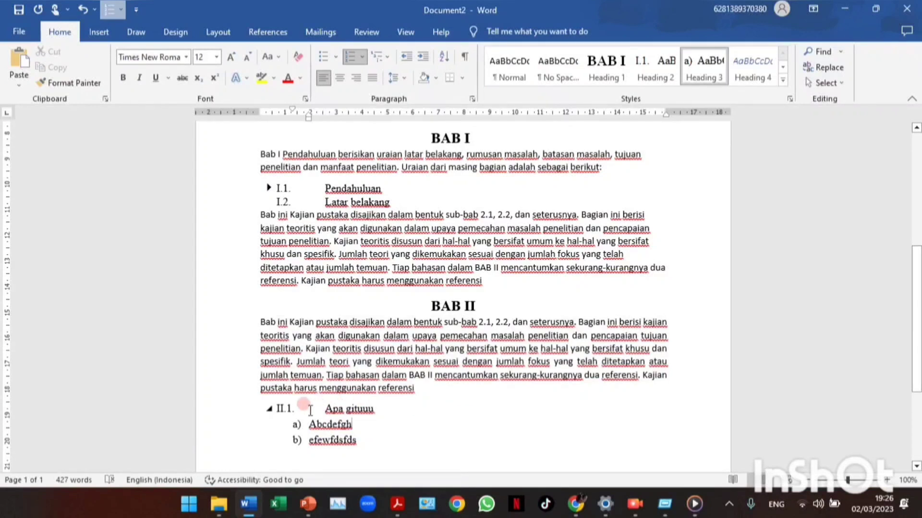
{"action": "left_click", "coordinate": [430, 412]}
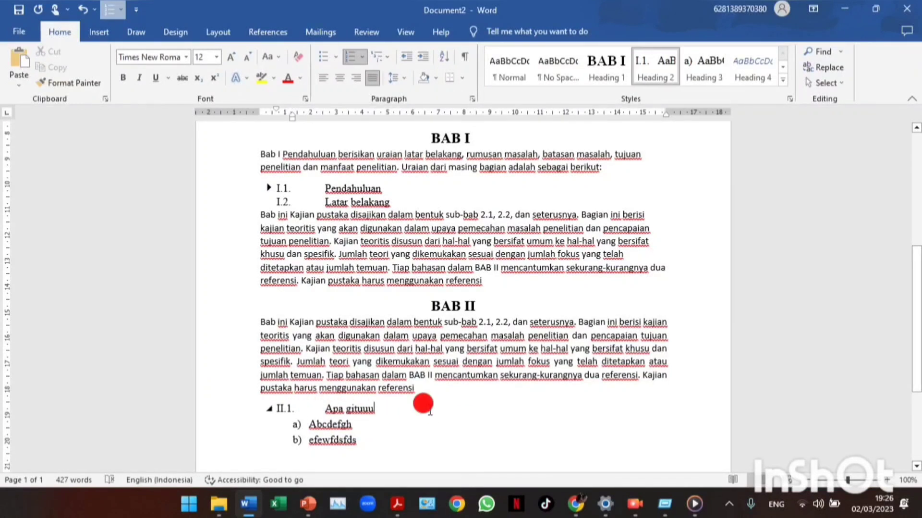
{"action": "key", "text": "Return"}
{"action": "key", "text": "ctrl+v"}
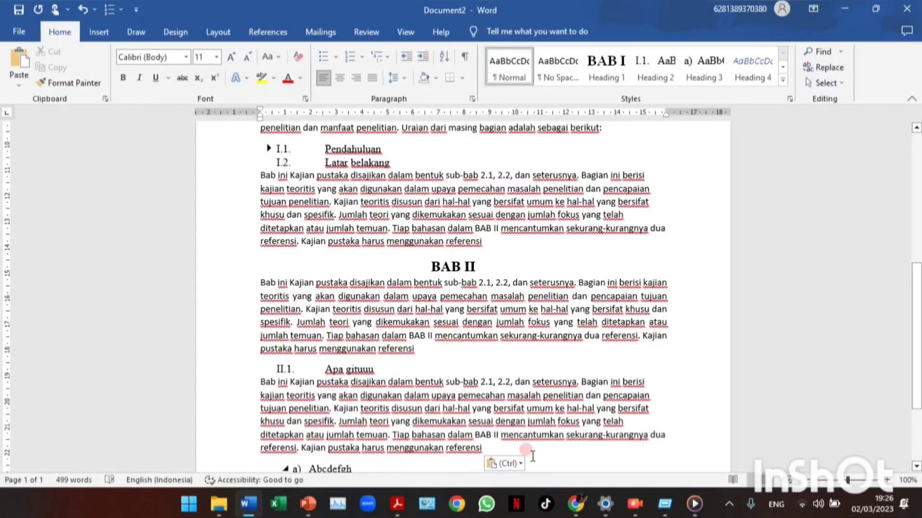
Step: Collapse the content under the subheadings Apa gituuu and Latar belakang and under the chapter headings BAB II and BAB I
{"action": "left_click", "coordinate": [270, 370]}
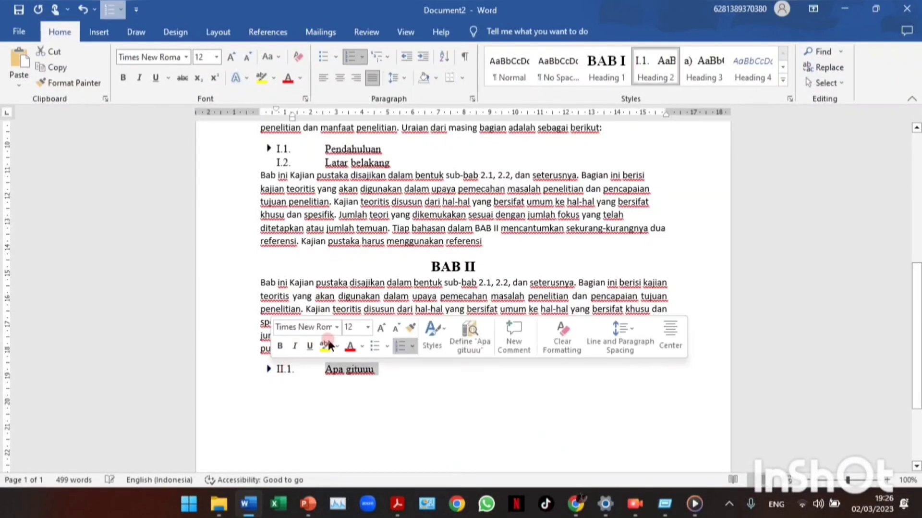
{"action": "left_click", "coordinate": [423, 267]}
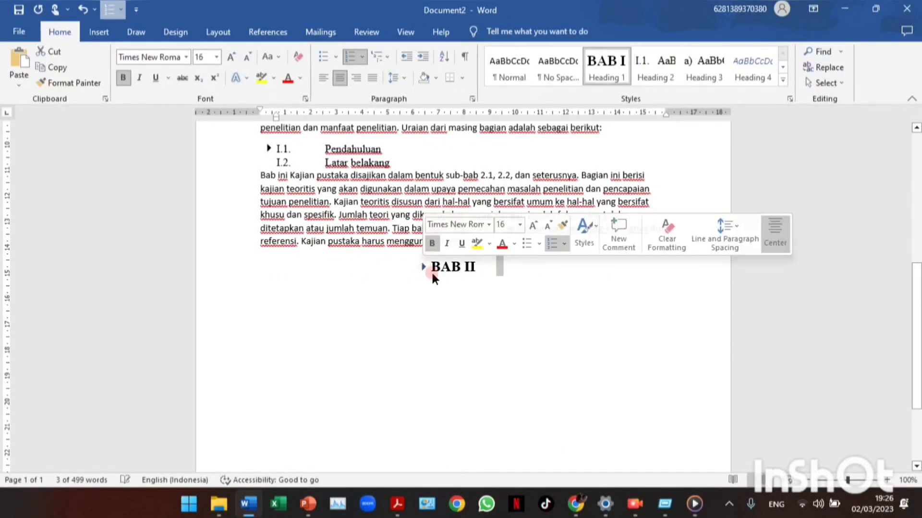
{"action": "left_click", "coordinate": [268, 162]}
{"action": "key", "text": "Up"}
{"action": "key", "text": "Up"}
{"action": "key", "text": "Up"}
{"action": "key", "text": "Up"}
{"action": "key", "text": "Up"}
{"action": "key", "text": "Up"}
{"action": "key", "text": "Up"}
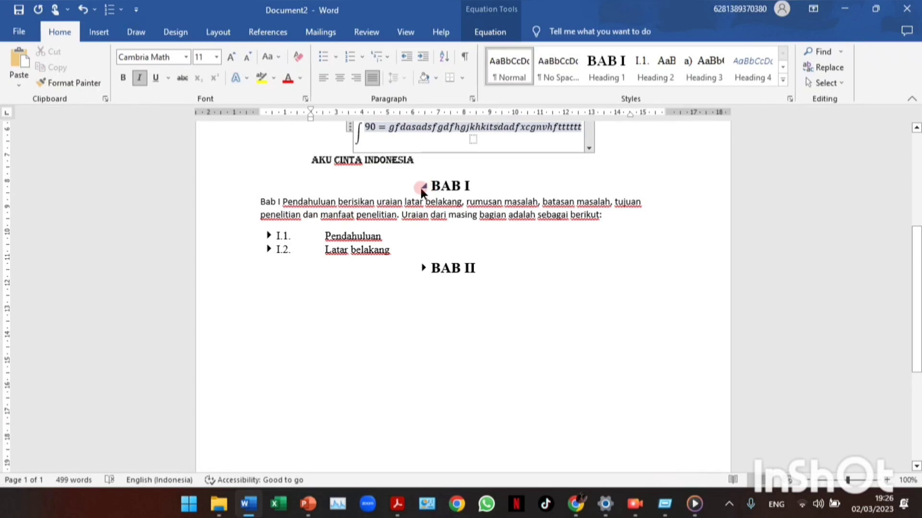
{"action": "left_click", "coordinate": [422, 186]}
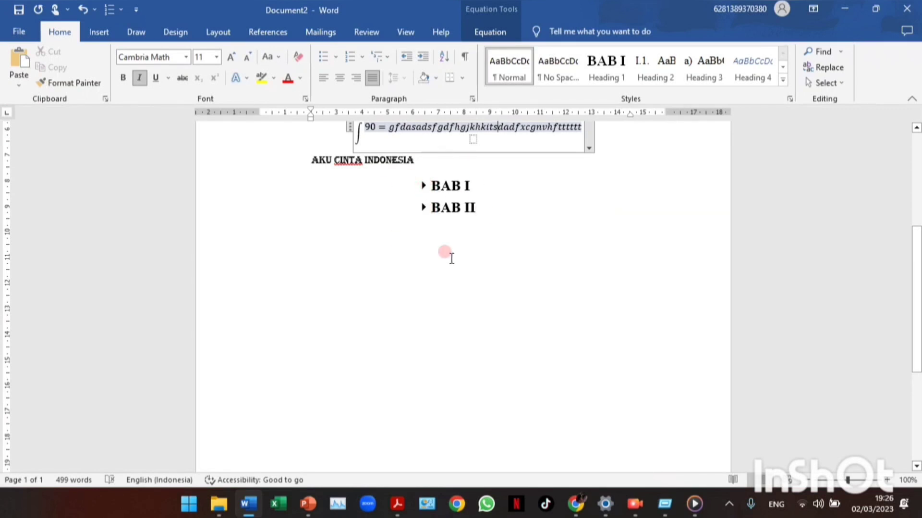
Step: Expand the collapsed content under BAB II and its subheading Apa gituuu, leaving no extra blank line
{"action": "left_click", "coordinate": [572, 272]}
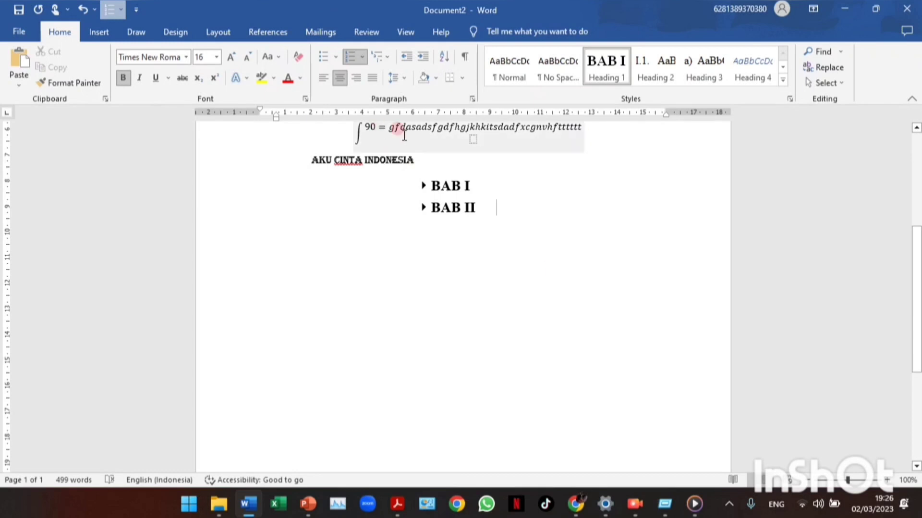
{"action": "left_click", "coordinate": [489, 235]}
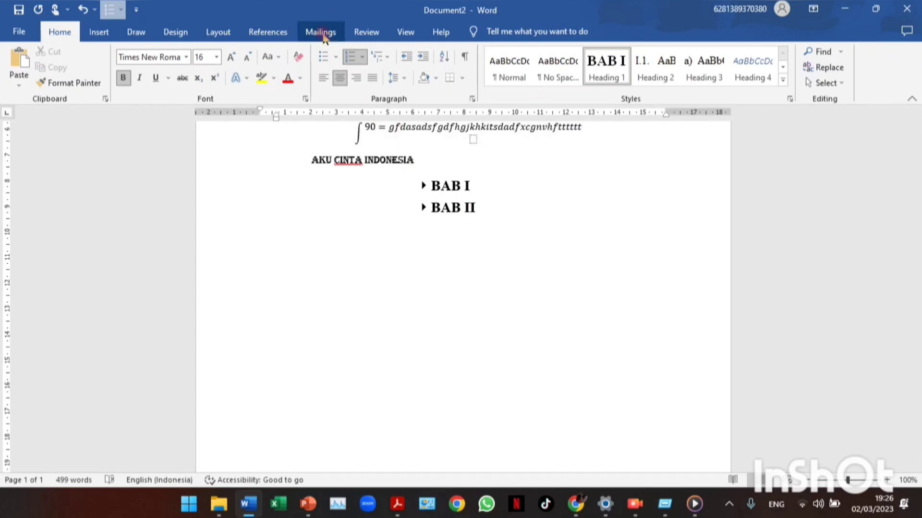
{"action": "left_click", "coordinate": [406, 266]}
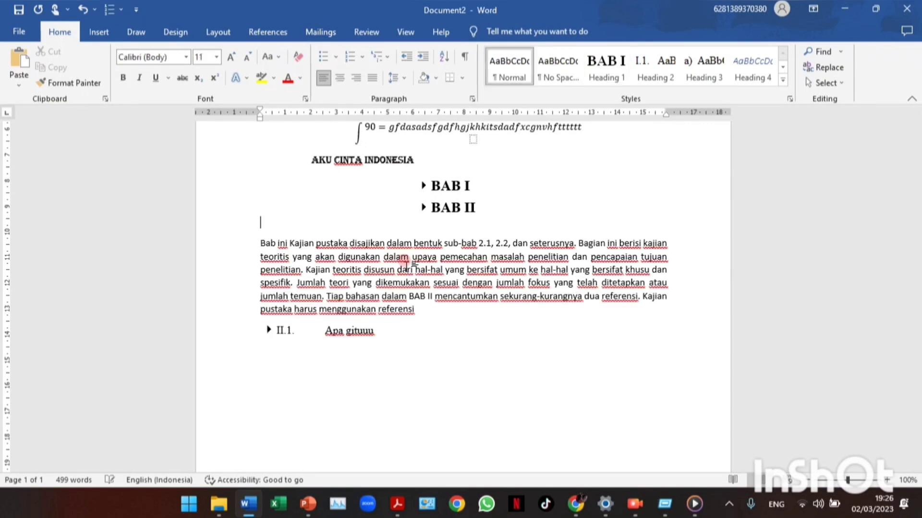
{"action": "key", "text": "BackSpace"}
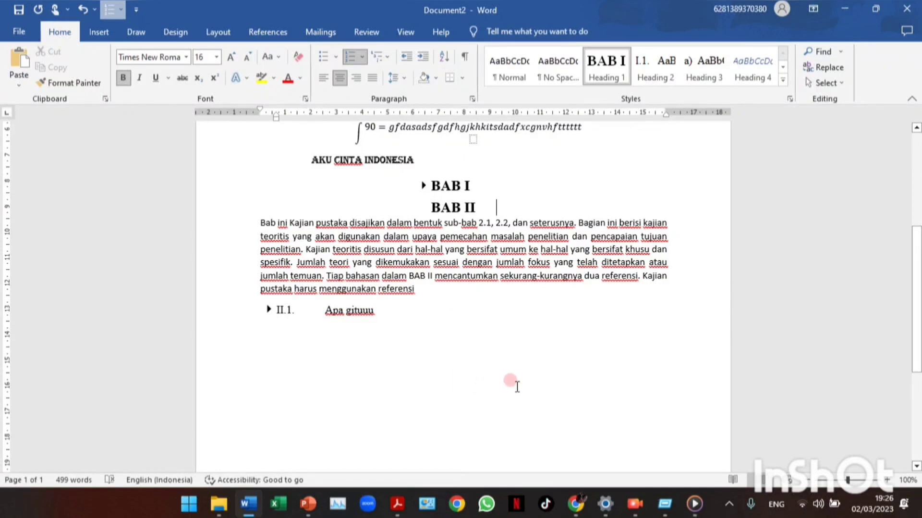
{"action": "left_click", "coordinate": [447, 391]}
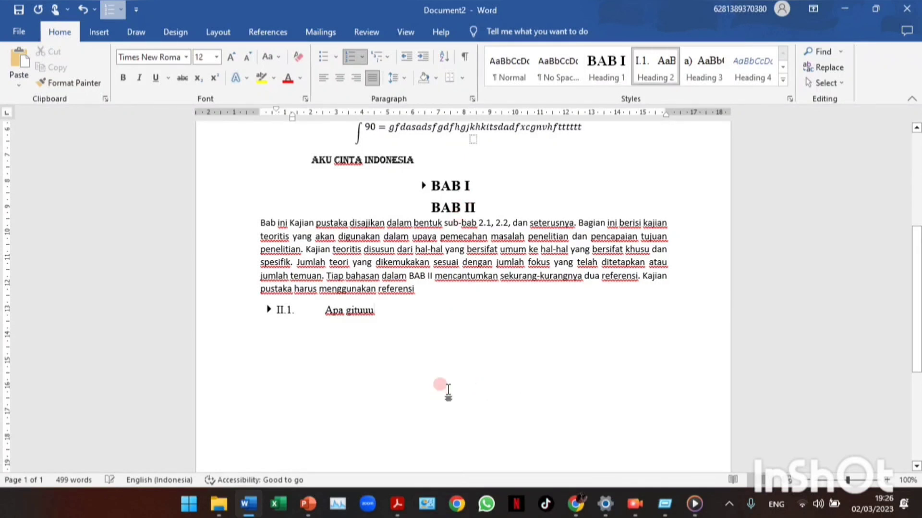
{"action": "key", "text": "Delete"}
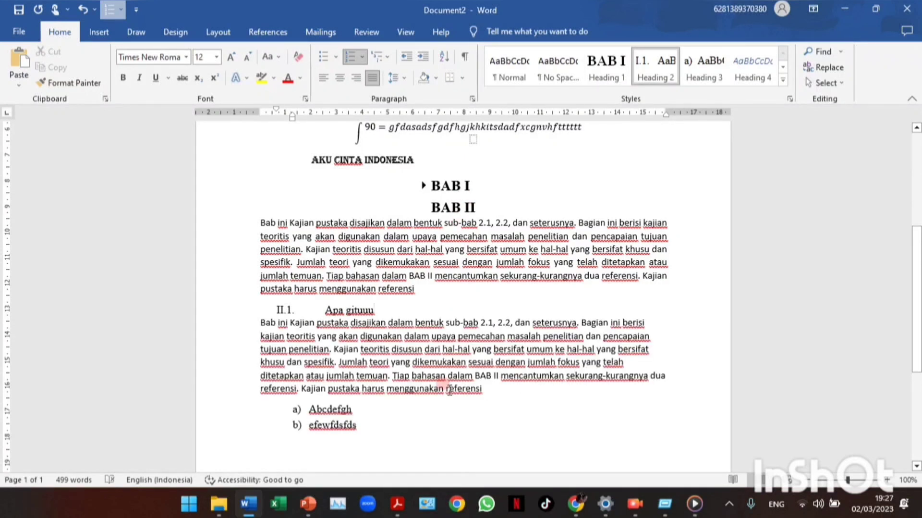
Step: Add blank lines below list item b) until the text cursor is on a new second page
{"action": "left_click", "coordinate": [429, 439]}
{"action": "key", "text": "Return"}
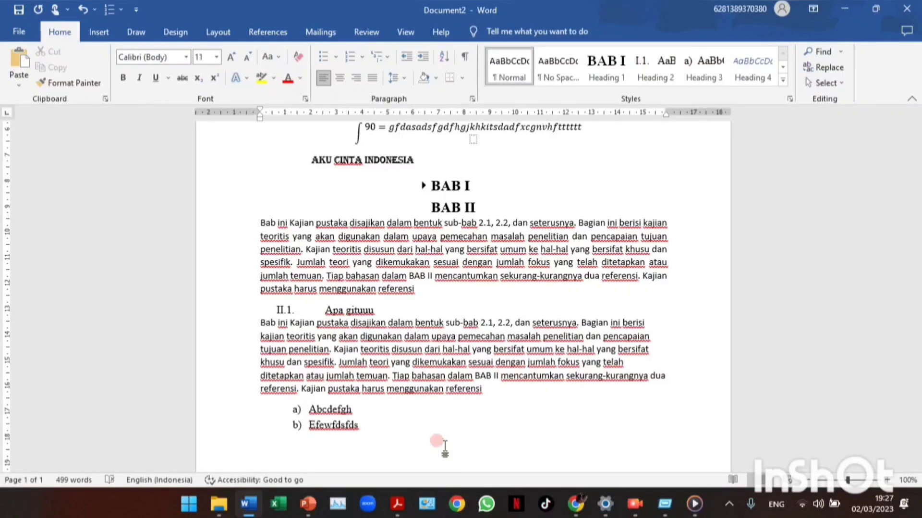
{"action": "key", "text": "Return"}
{"action": "key", "text": "Return"}
{"action": "key", "text": "Return"}
{"action": "key", "text": "Return"}
{"action": "key", "text": "Return"}
{"action": "key", "text": "Return"}
{"action": "key", "text": "Return"}
{"action": "key", "text": "Return"}
{"action": "key", "text": "Return"}
{"action": "key", "text": "Return"}
{"action": "key", "text": "Return"}
{"action": "key", "text": "Return"}
{"action": "key", "text": "Return"}
{"action": "key", "text": "Return"}
{"action": "key", "text": "Return"}
{"action": "key", "text": "Return"}
{"action": "key", "text": "Return"}
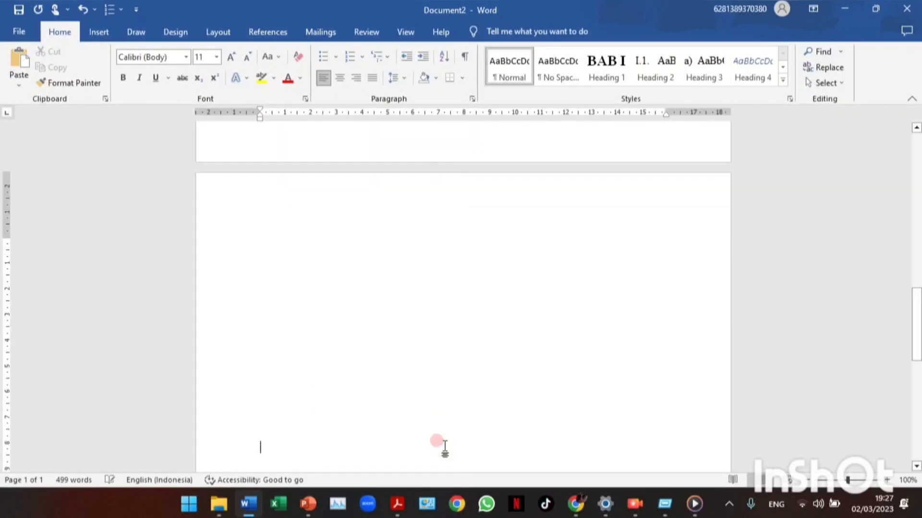
{"action": "key", "text": "BackSpace"}
{"action": "key", "text": "BackSpace"}
{"action": "key", "text": "BackSpace"}
{"action": "key", "text": "BackSpace"}
{"action": "key", "text": "BackSpace"}
{"action": "key", "text": "BackSpace"}
{"action": "key", "text": "BackSpace"}
{"action": "key", "text": "BackSpace"}
{"action": "key", "text": "BackSpace"}
{"action": "key", "text": "BackSpace"}
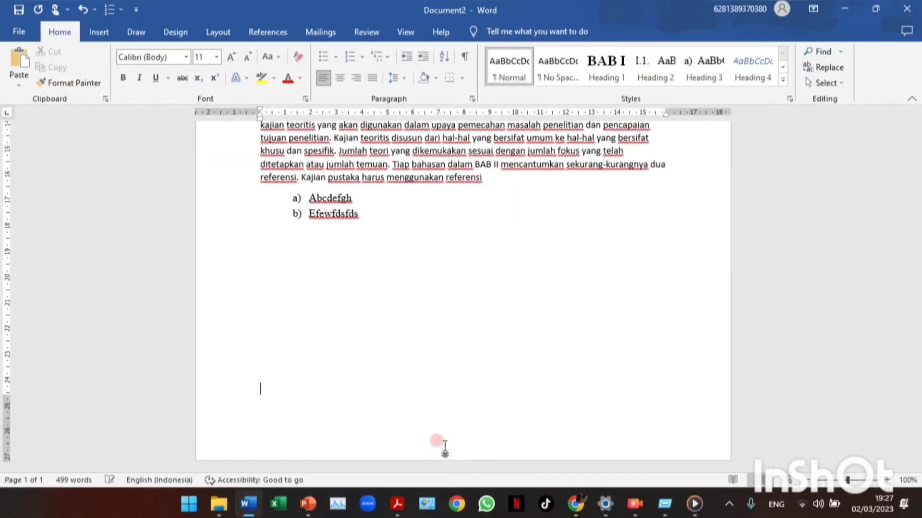
{"action": "key", "text": "Return"}
{"action": "key", "text": "Return"}
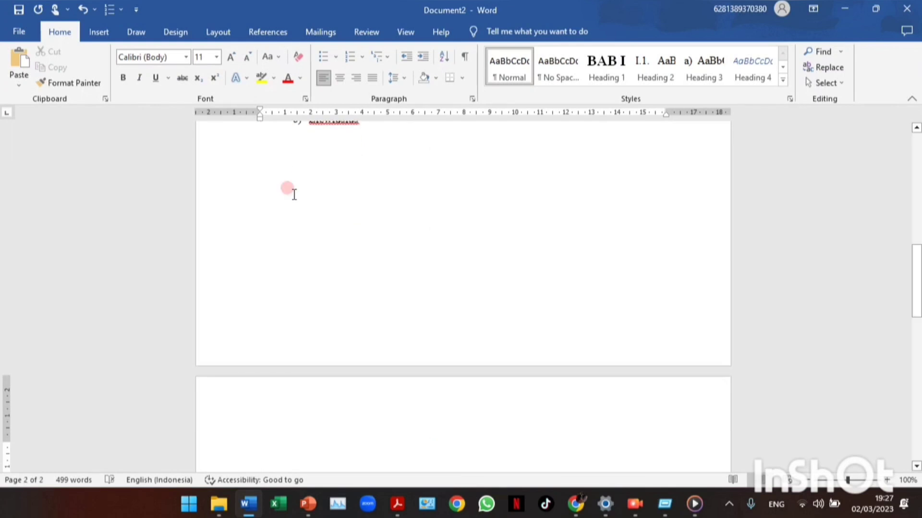
Step: Insert the Automatic Table 1 table of contents on the second page and add the line "Daftar Isi" below its Contents title
{"action": "left_click", "coordinate": [273, 39]}
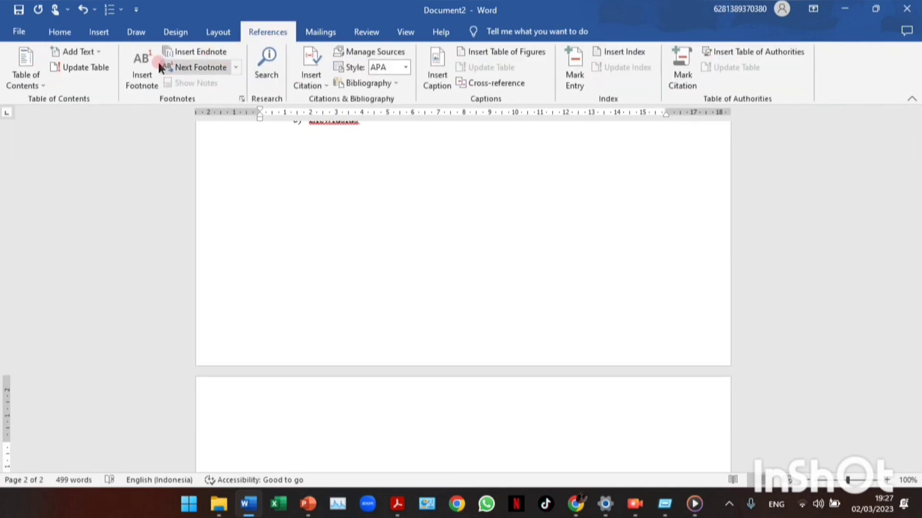
{"action": "left_click", "coordinate": [28, 86]}
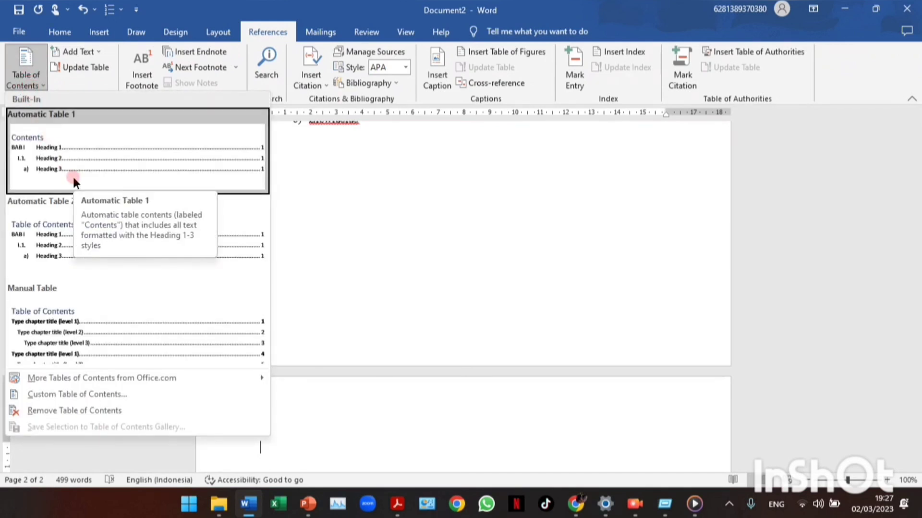
{"action": "left_click", "coordinate": [73, 175]}
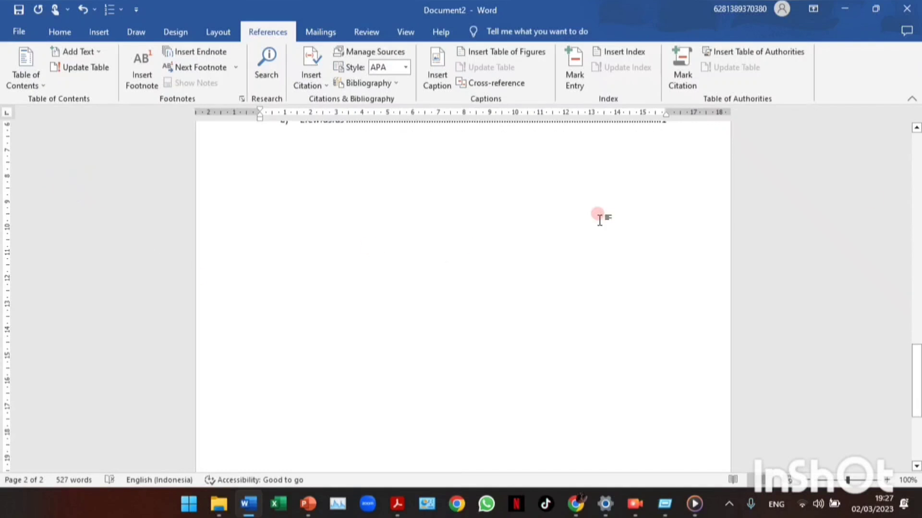
{"action": "left_click_drag", "start_coordinate": [918, 358], "coordinate": [918, 315]}
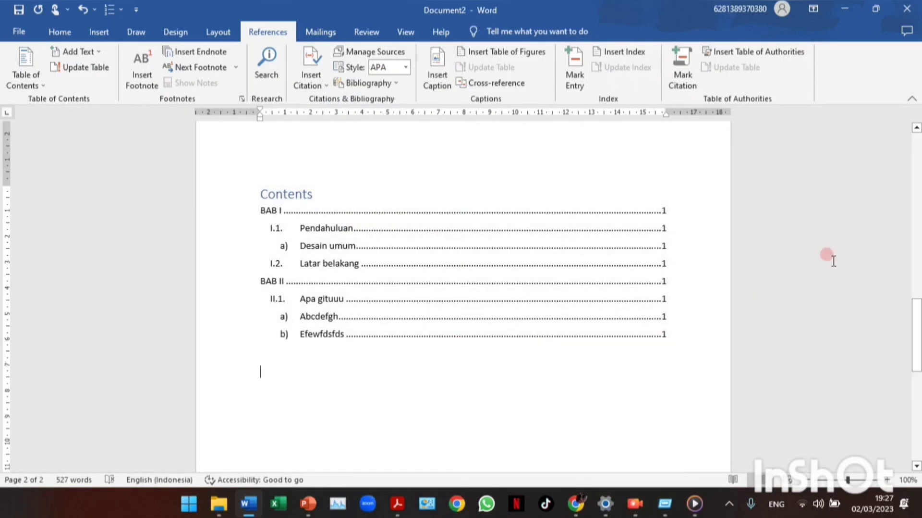
{"action": "left_click", "coordinate": [592, 167]}
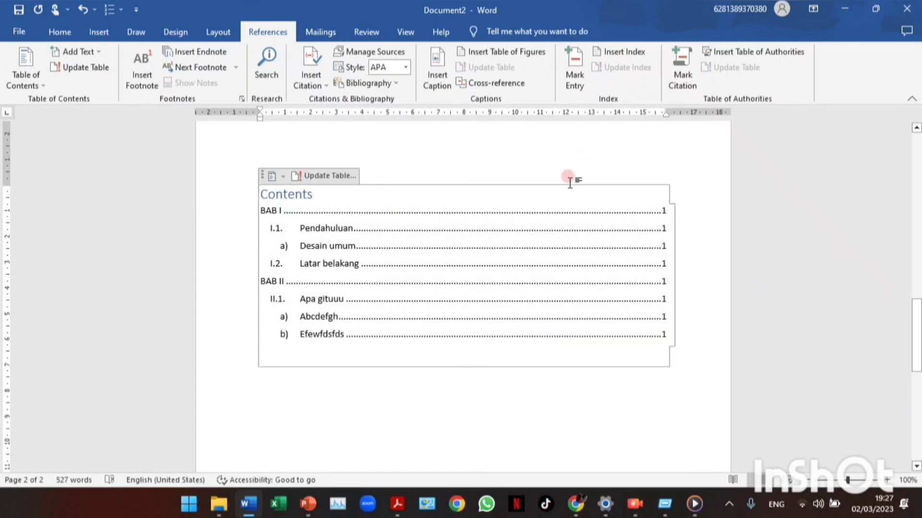
{"action": "key", "text": "Return"}
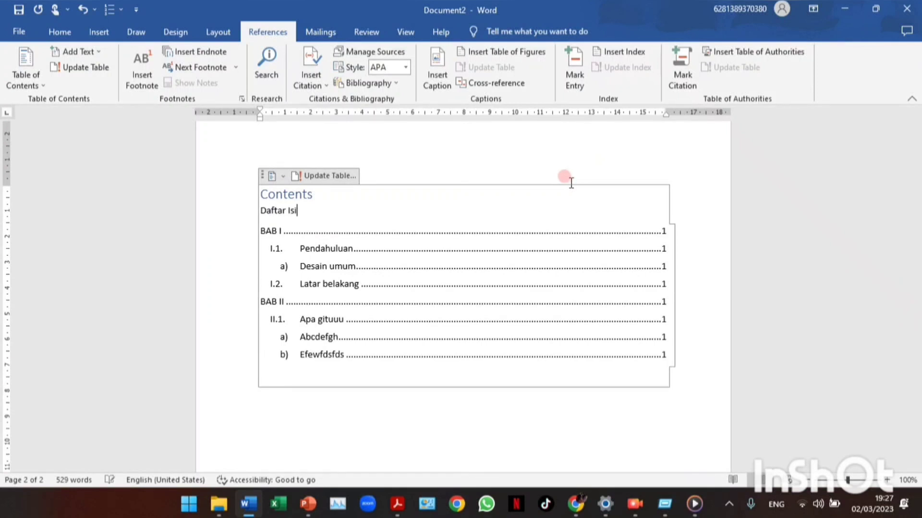
Step: Insert an empty paragraph between AKU CINTA INDONESIA and BAB I, apply Heading 1 to it, and remove its chapter number
{"action": "mouse_move", "coordinate": [914, 226]}
{"action": "left_mouse_down"}
{"action": "mouse_move", "coordinate": [915, 294]}
{"action": "mouse_move", "coordinate": [918, 239]}
{"action": "left_mouse_up"}
{"action": "left_click", "coordinate": [515, 214]}
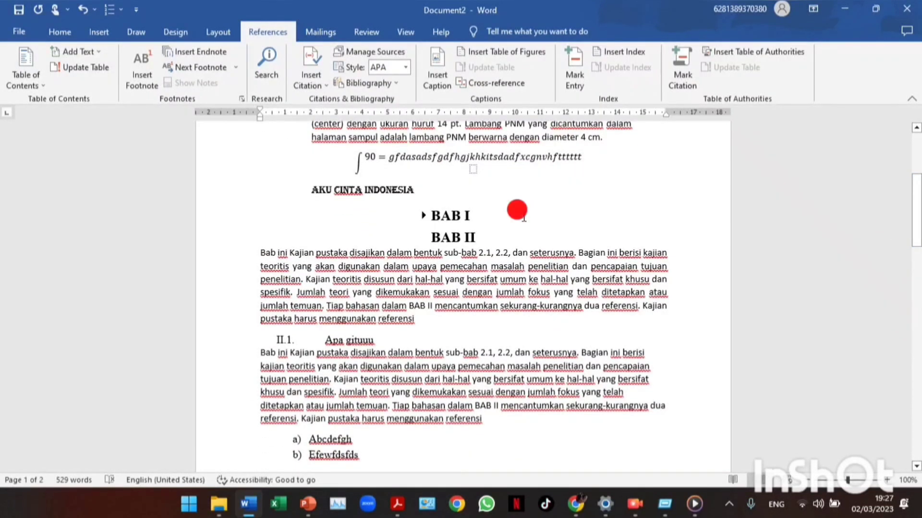
{"action": "key", "text": "Up"}
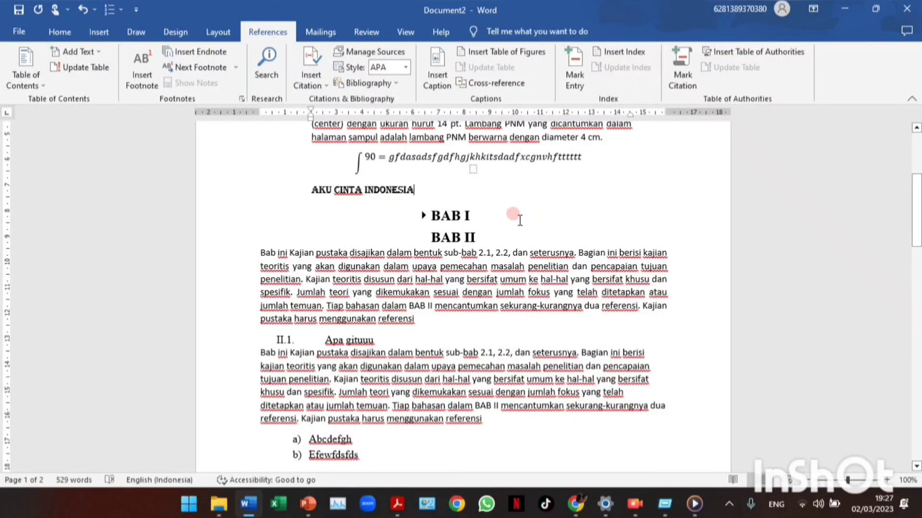
{"action": "key", "text": "Return"}
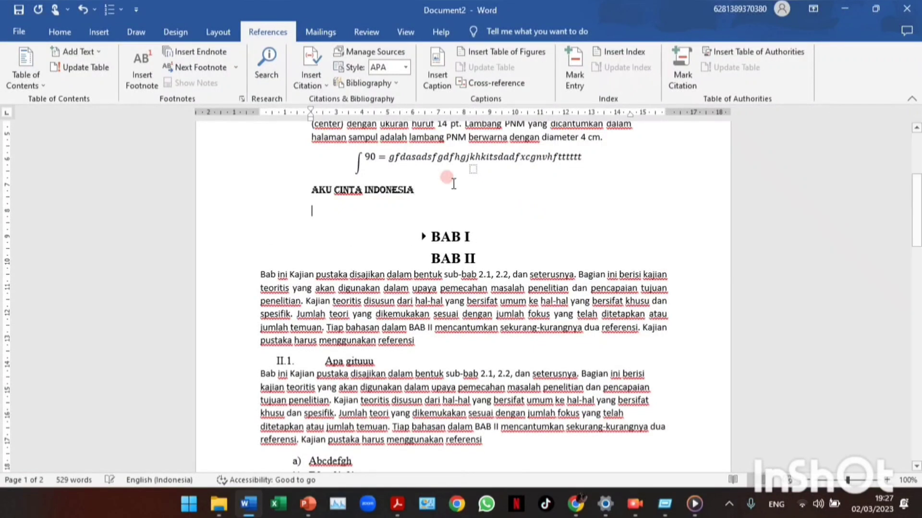
{"action": "left_click", "coordinate": [60, 33]}
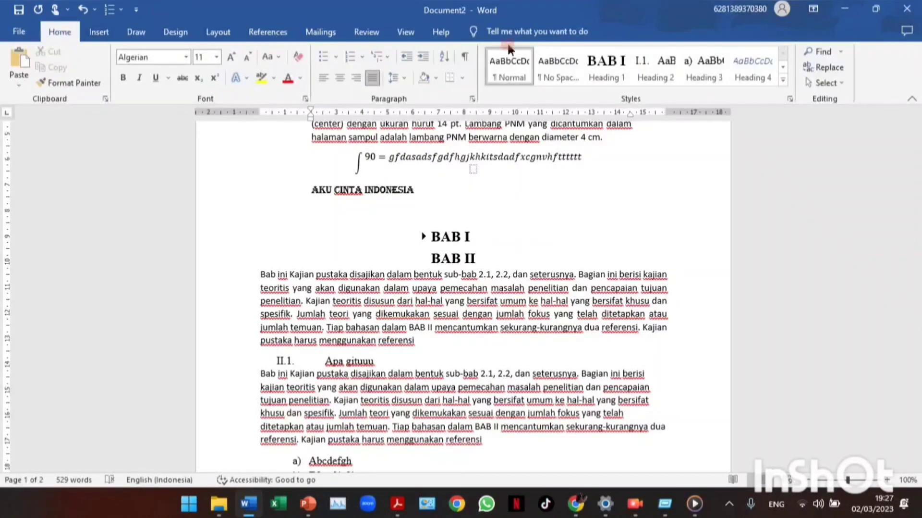
{"action": "left_click", "coordinate": [607, 67]}
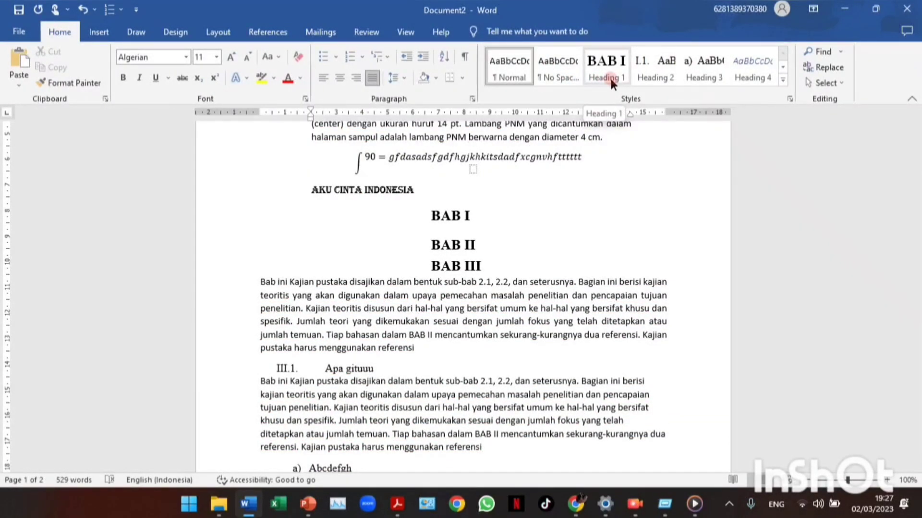
{"action": "left_click", "coordinate": [610, 77]}
{"action": "left_click", "coordinate": [471, 223]}
{"action": "key", "text": "BackSpace"}
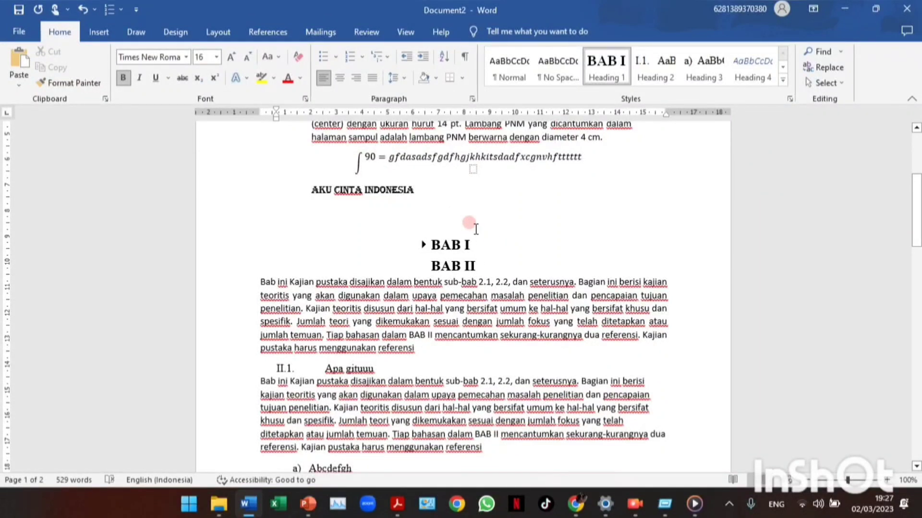
Step: Enter "DAFTAR ISI" in the empty paragraph below AKU CINTA INDONESIA and apply the Heading 1 style to it
{"action": "type", "text": "DAFTAR ISI"}
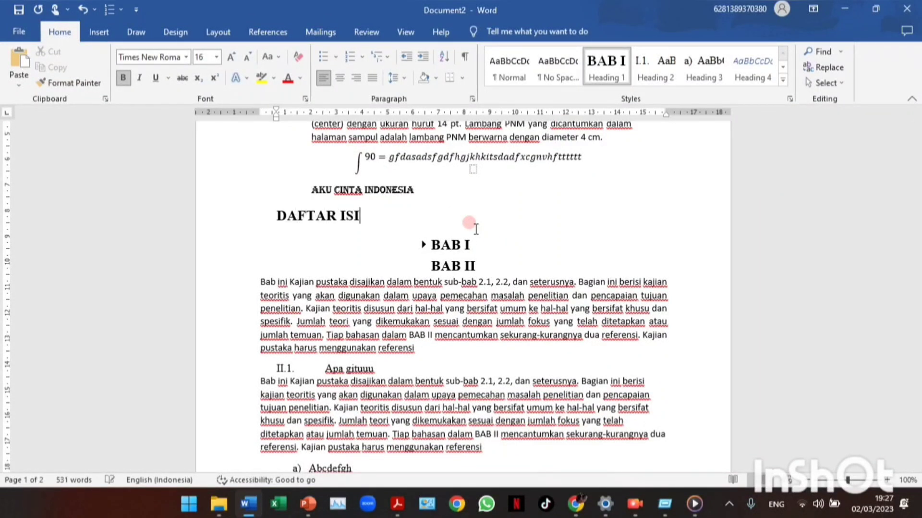
{"action": "left_click", "coordinate": [608, 74]}
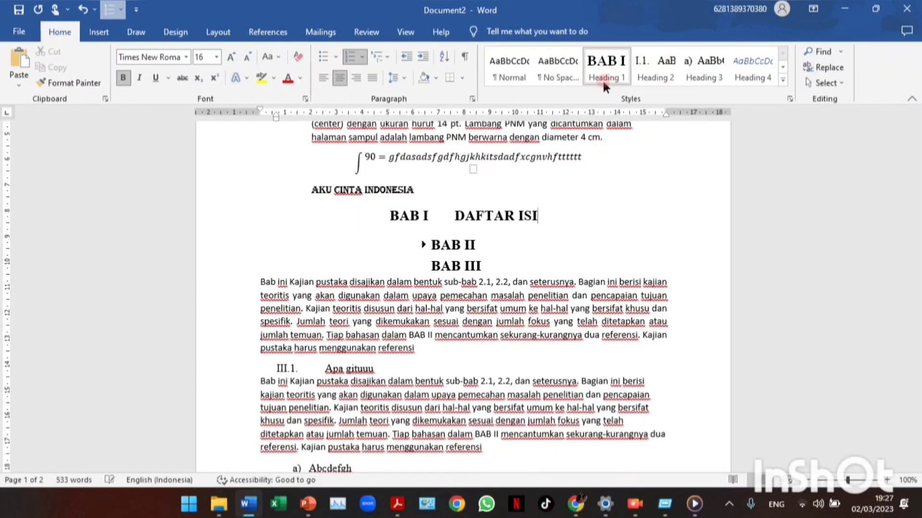
{"action": "left_click_drag", "start_coordinate": [450, 214], "coordinate": [525, 181]}
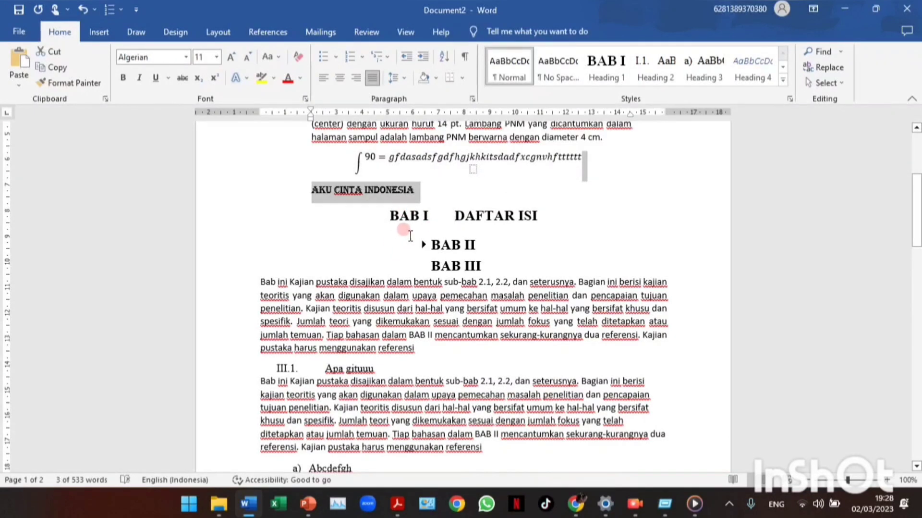
{"action": "left_click", "coordinate": [448, 207]}
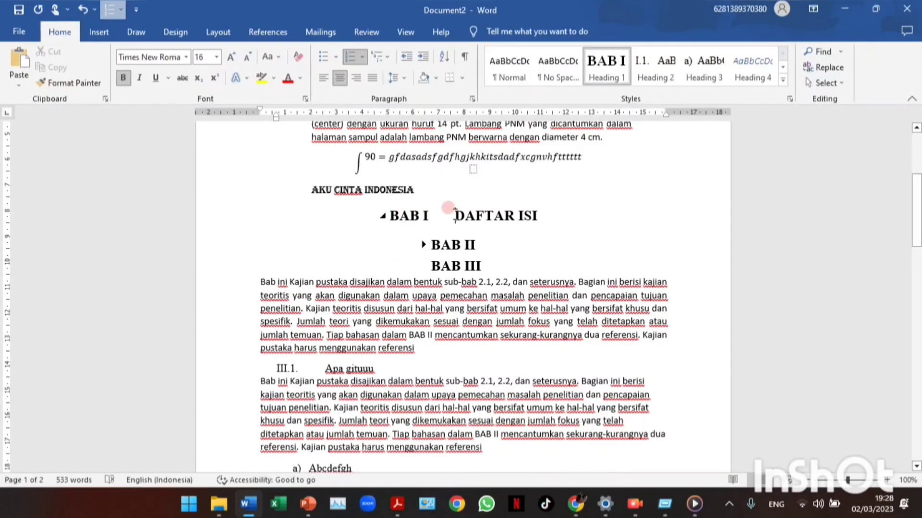
{"action": "right_click", "coordinate": [455, 213]}
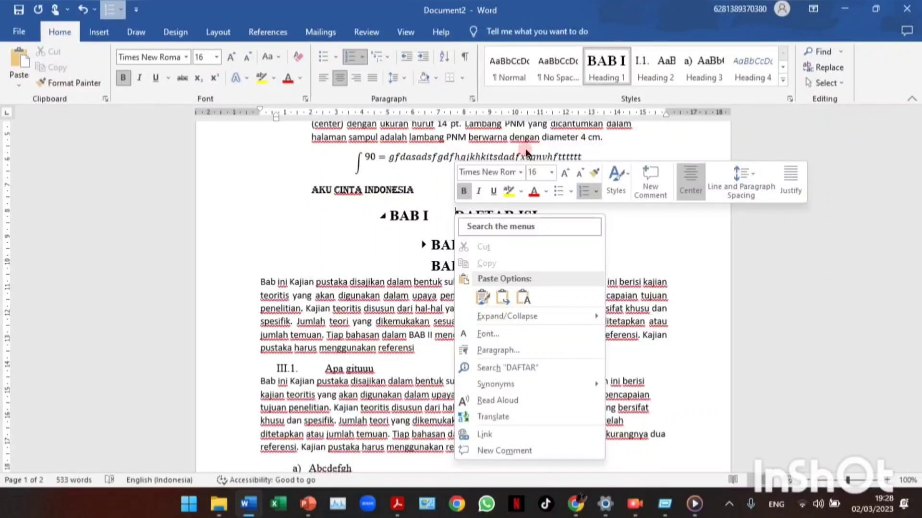
{"action": "left_click", "coordinate": [638, 238]}
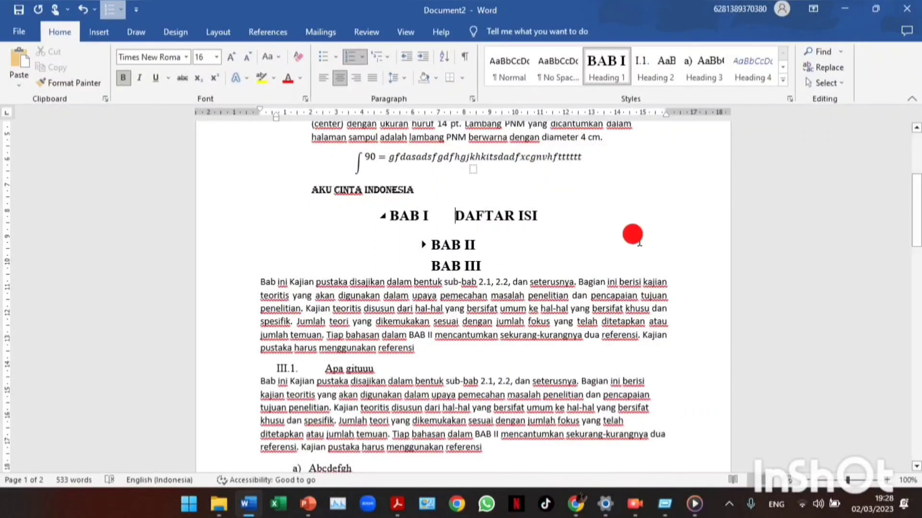
{"action": "right_click", "coordinate": [617, 75]}
{"action": "left_click", "coordinate": [579, 211]}
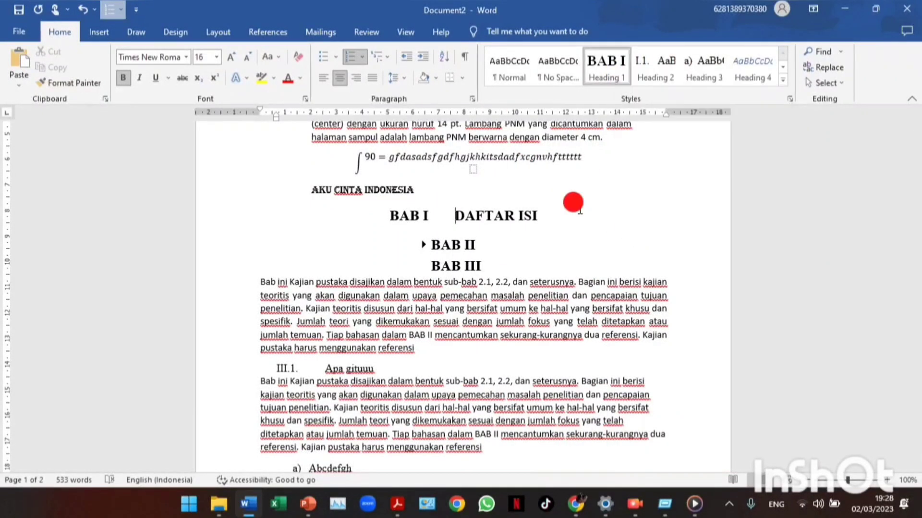
{"action": "left_click_drag", "start_coordinate": [541, 215], "coordinate": [479, 216]}
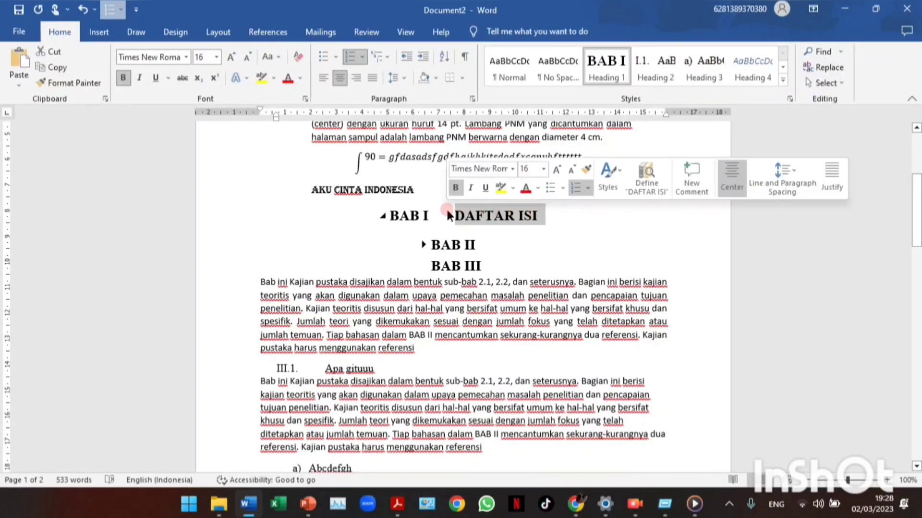
{"action": "right_click", "coordinate": [611, 75]}
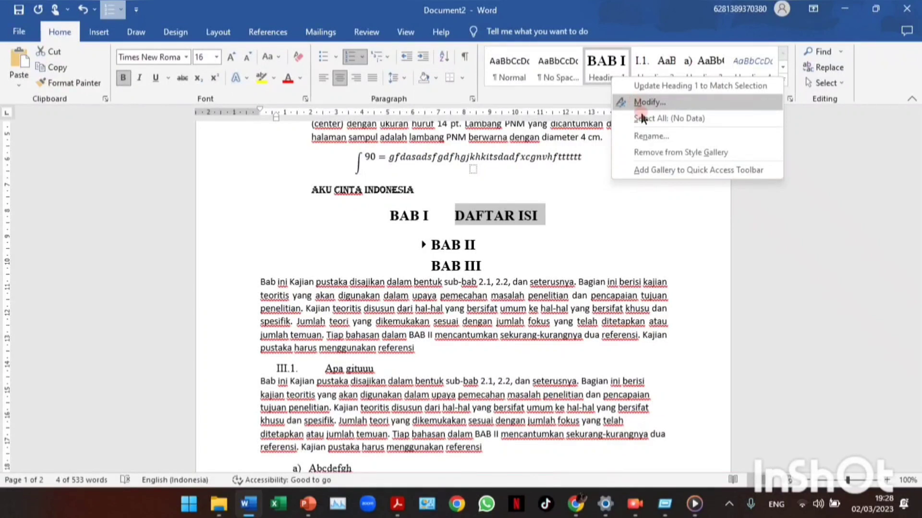
{"action": "left_click", "coordinate": [651, 136]}
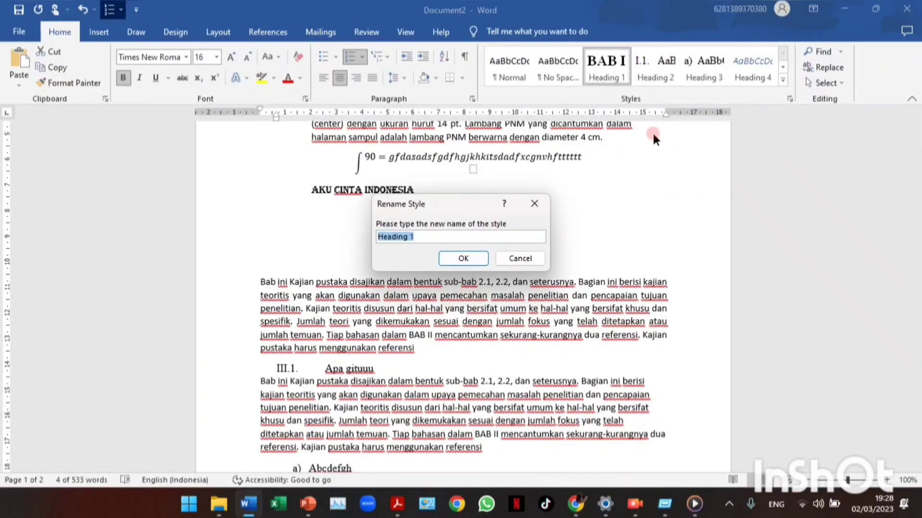
{"action": "left_click", "coordinate": [534, 204]}
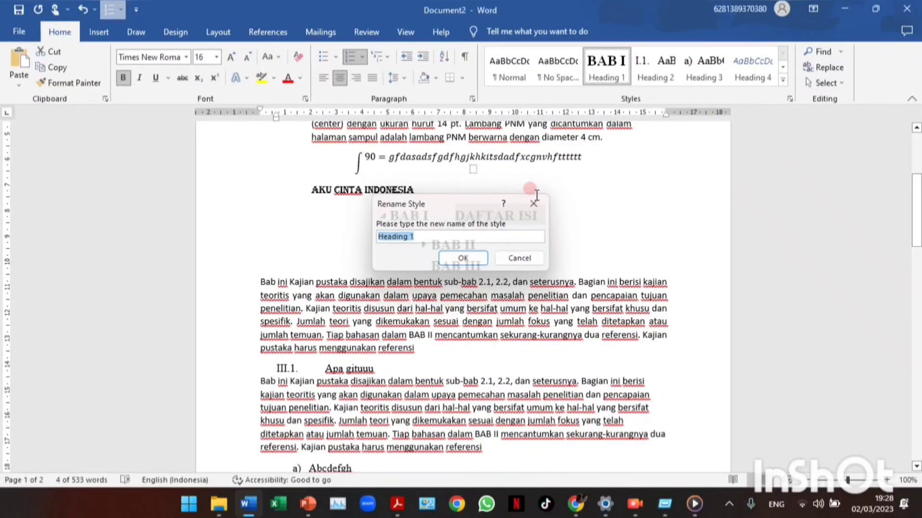
Step: Examine the paragraph, font and tab settings in the Heading 1 style definition
{"action": "right_click", "coordinate": [612, 64]}
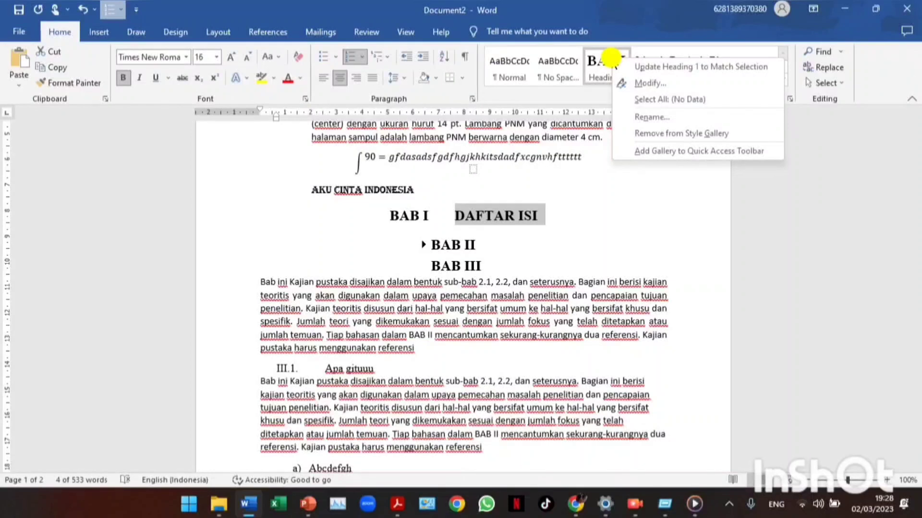
{"action": "left_click", "coordinate": [638, 84]}
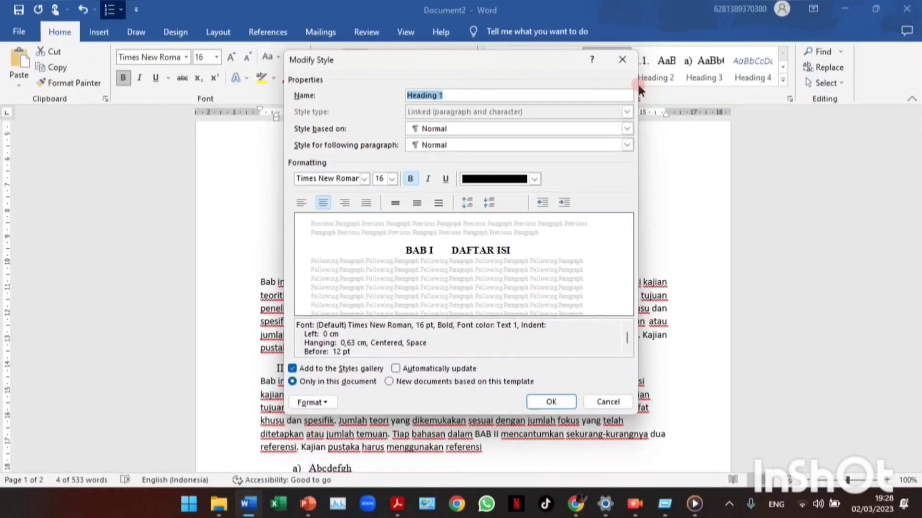
{"action": "left_click", "coordinate": [326, 405]}
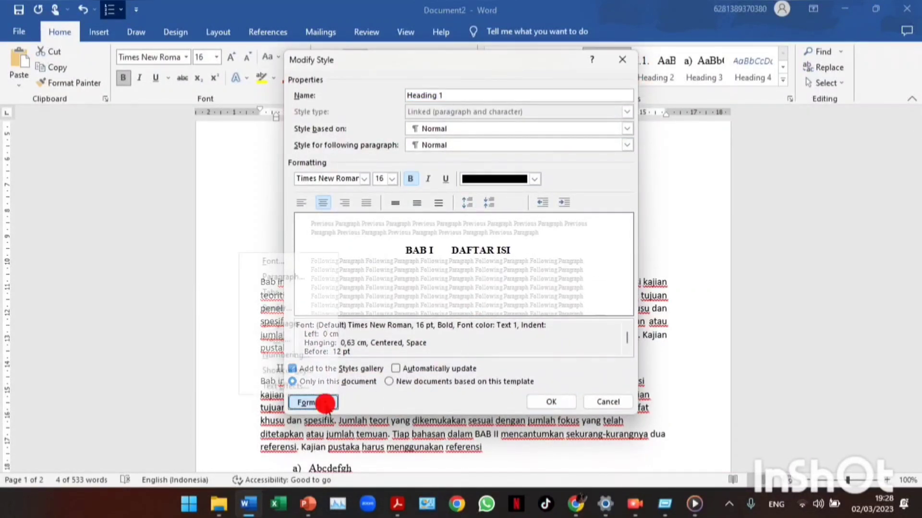
{"action": "left_click", "coordinate": [283, 277]}
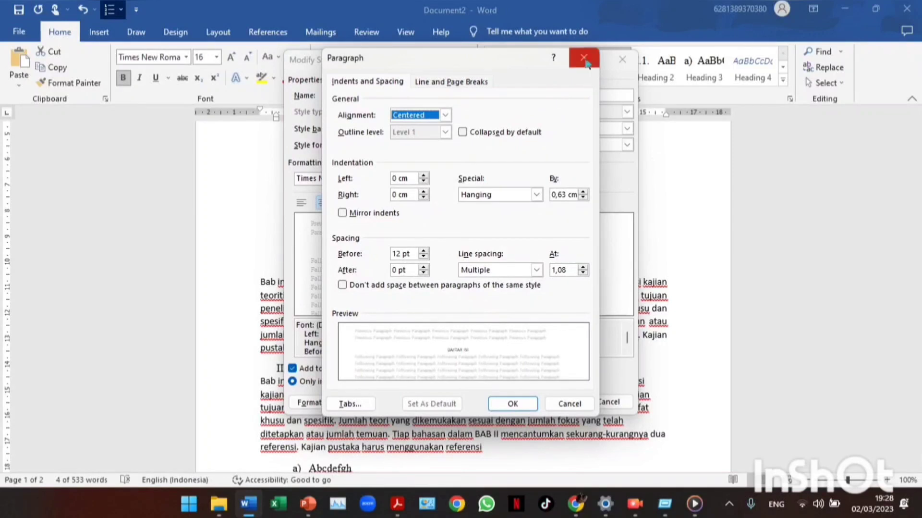
{"action": "key", "text": "Return"}
{"action": "left_click", "coordinate": [313, 402]}
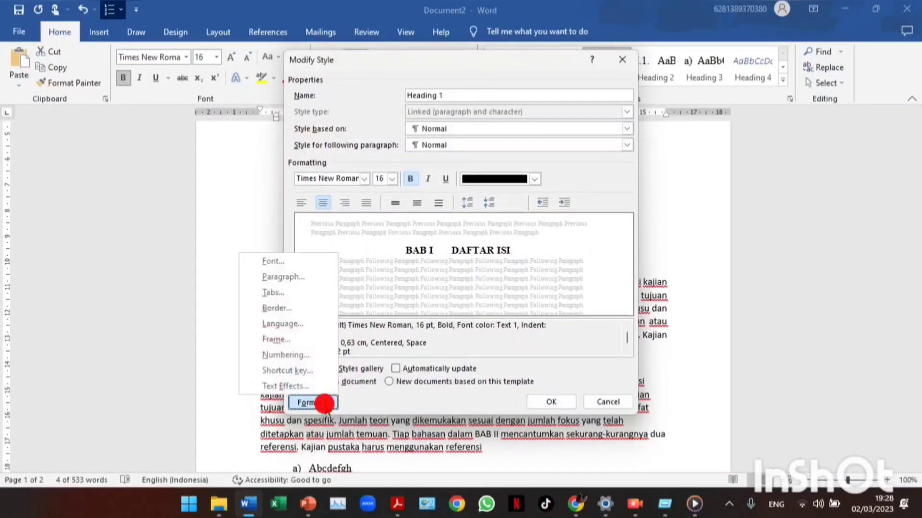
{"action": "left_click", "coordinate": [301, 260]}
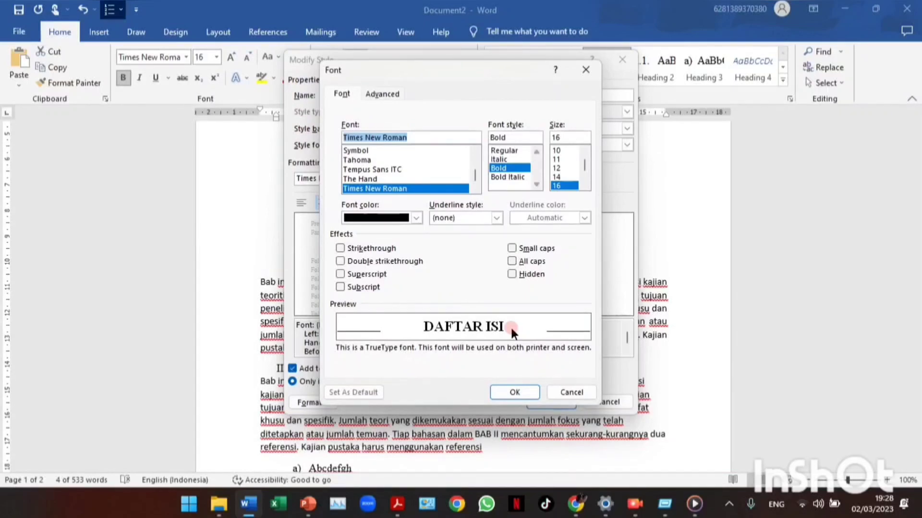
{"action": "left_click", "coordinate": [569, 395]}
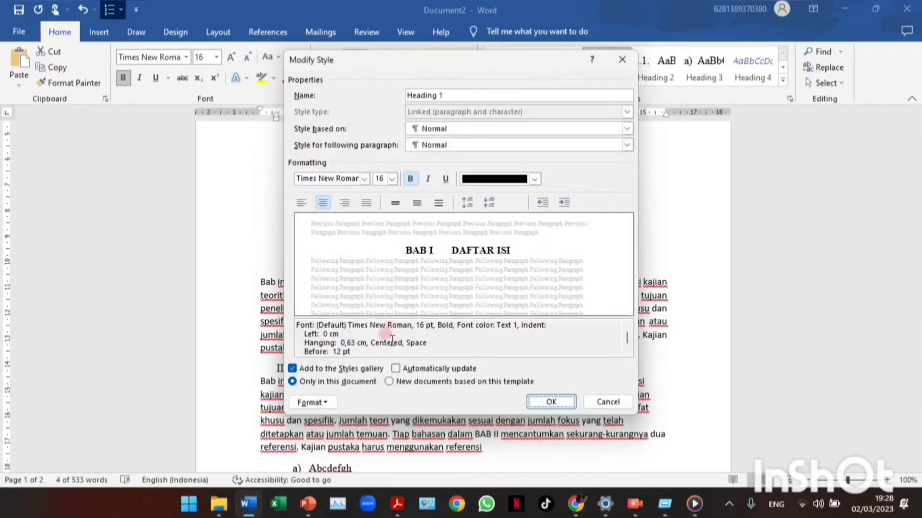
{"action": "left_click", "coordinate": [321, 403]}
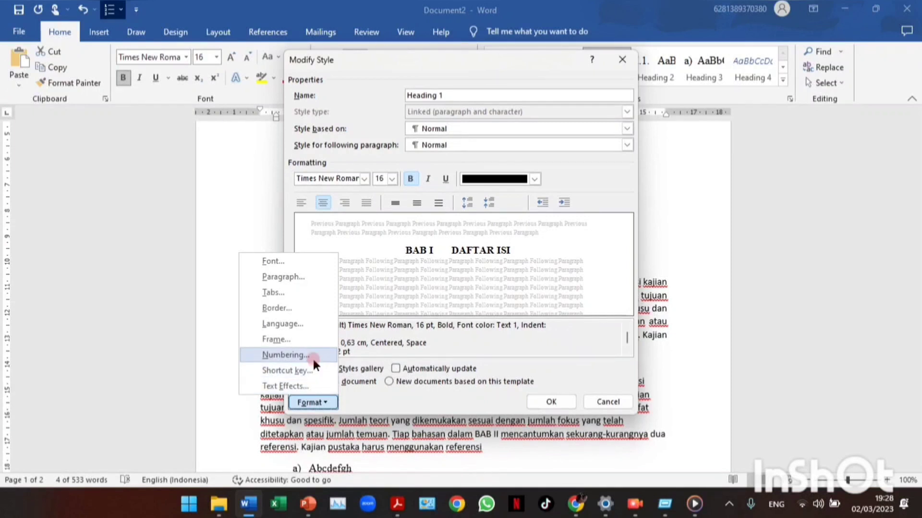
{"action": "left_click", "coordinate": [297, 293]}
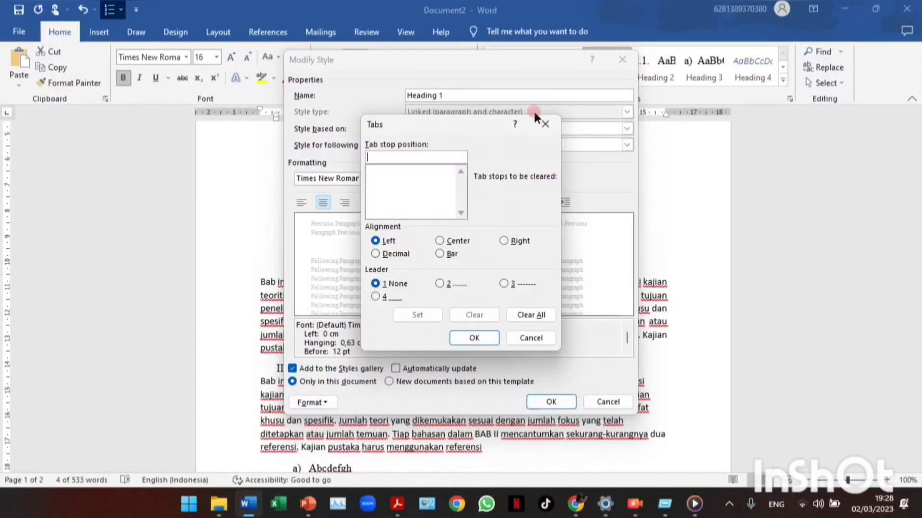
{"action": "left_click", "coordinate": [545, 124]}
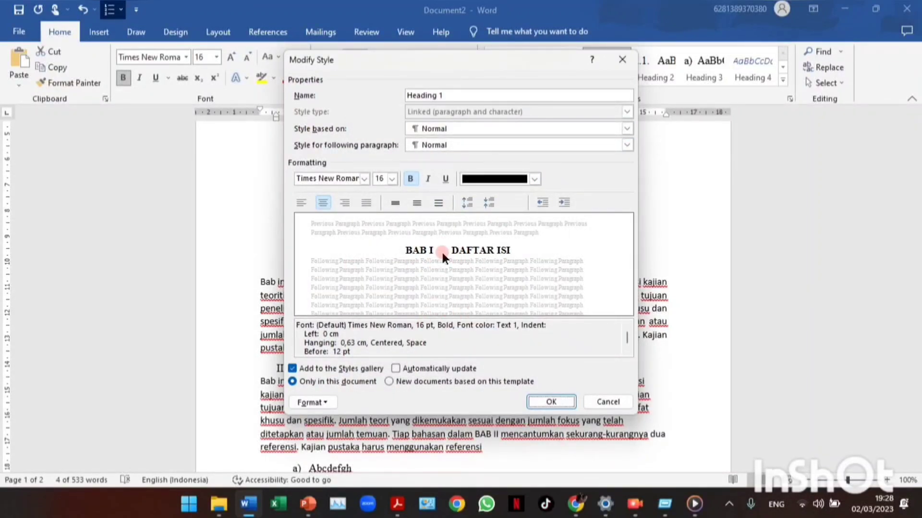
{"action": "left_click", "coordinate": [568, 401]}
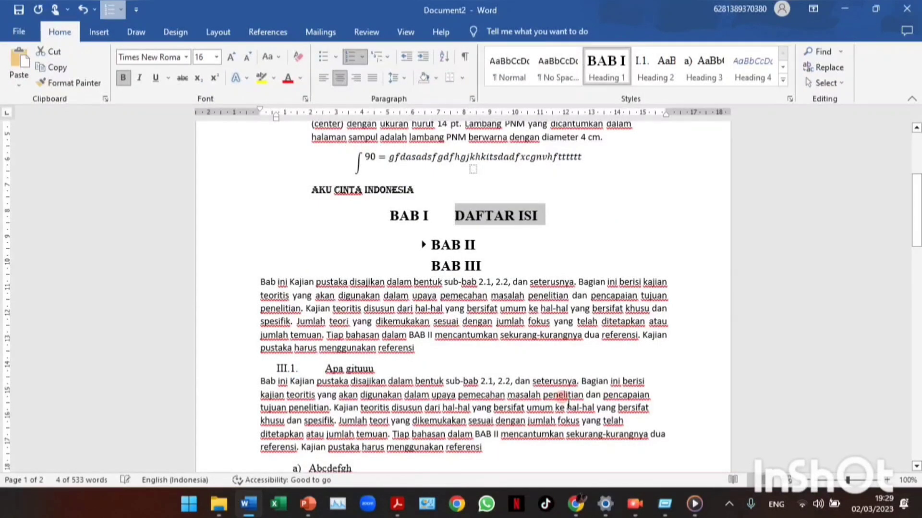
{"action": "left_click", "coordinate": [557, 216]}
{"action": "left_click", "coordinate": [569, 246]}
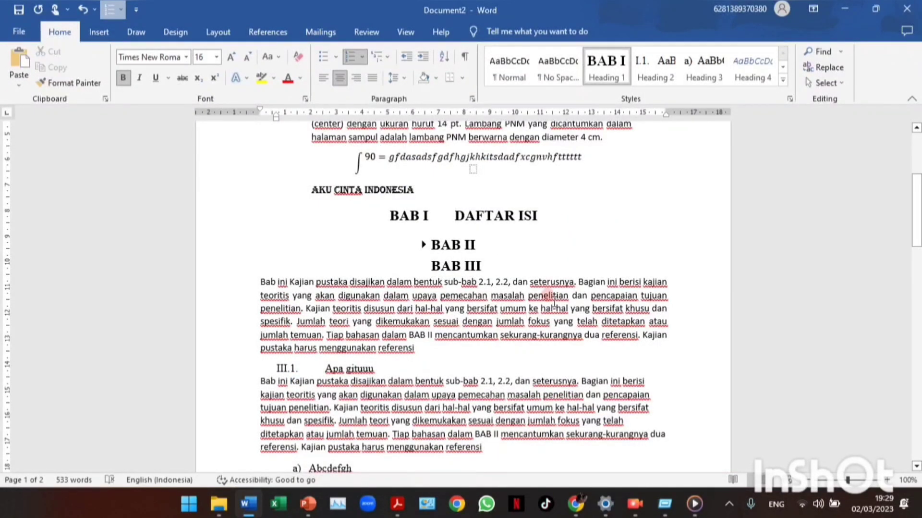
{"action": "left_click", "coordinate": [573, 232]}
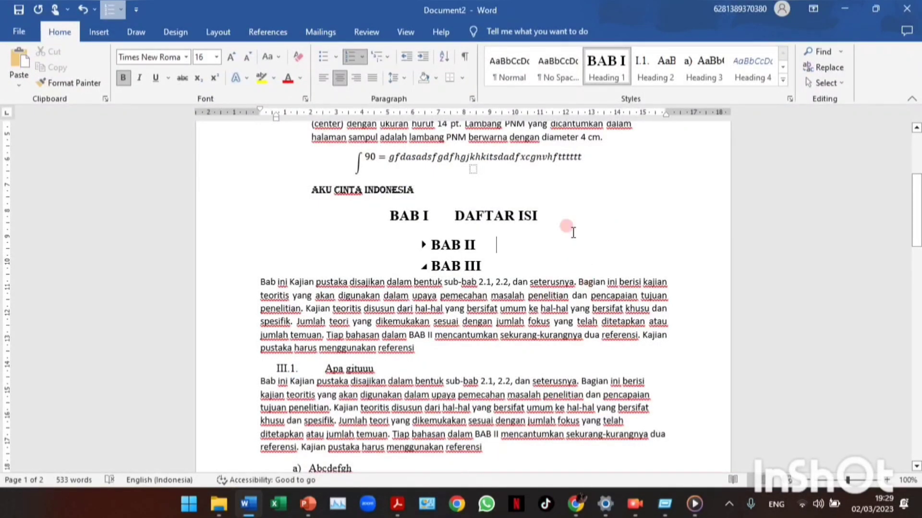
{"action": "triple_click", "coordinate": [421, 212]}
{"action": "left_click", "coordinate": [437, 217]}
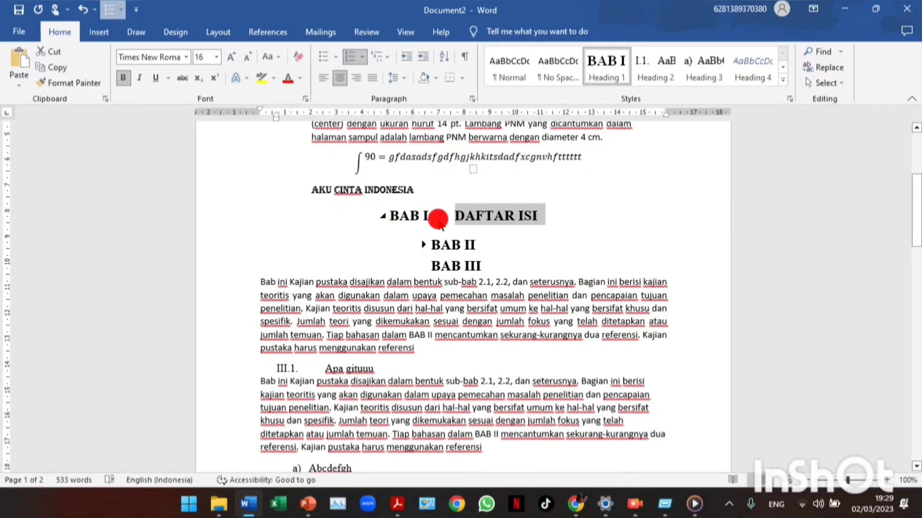
{"action": "left_click", "coordinate": [439, 218]}
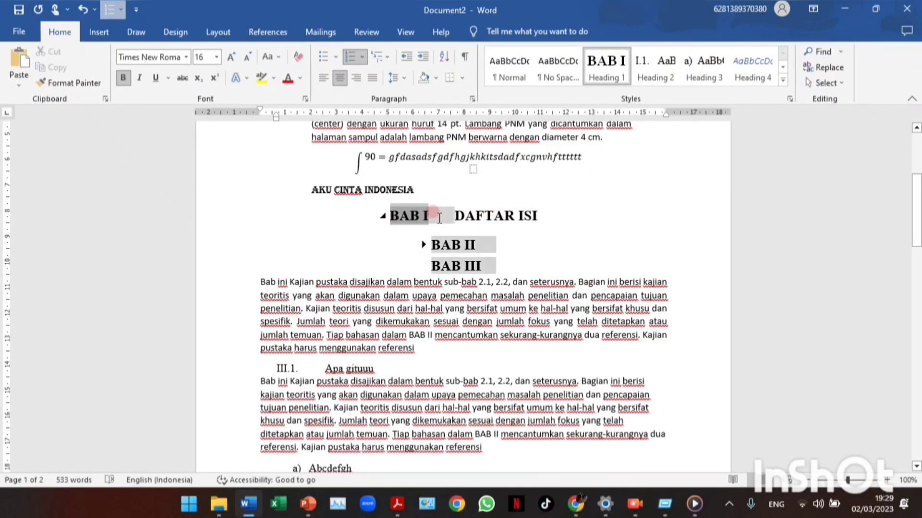
{"action": "left_click", "coordinate": [439, 218]}
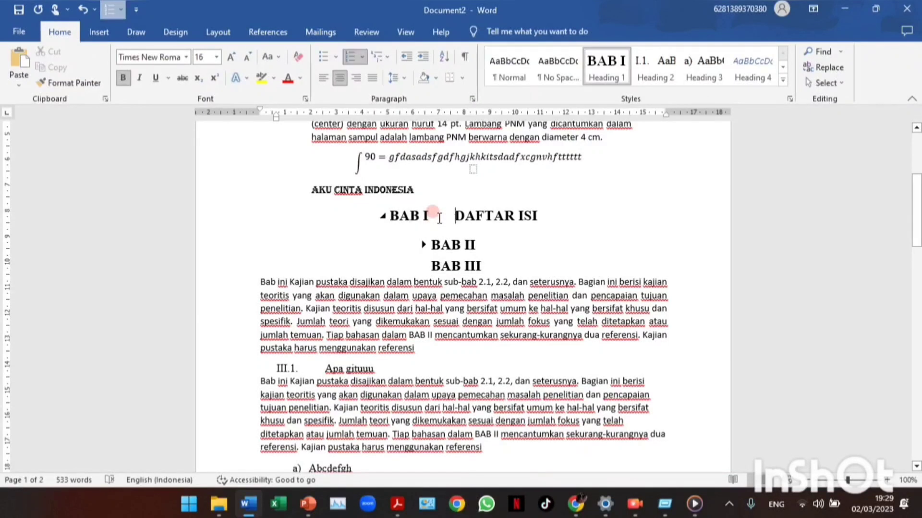
{"action": "left_click", "coordinate": [474, 200]}
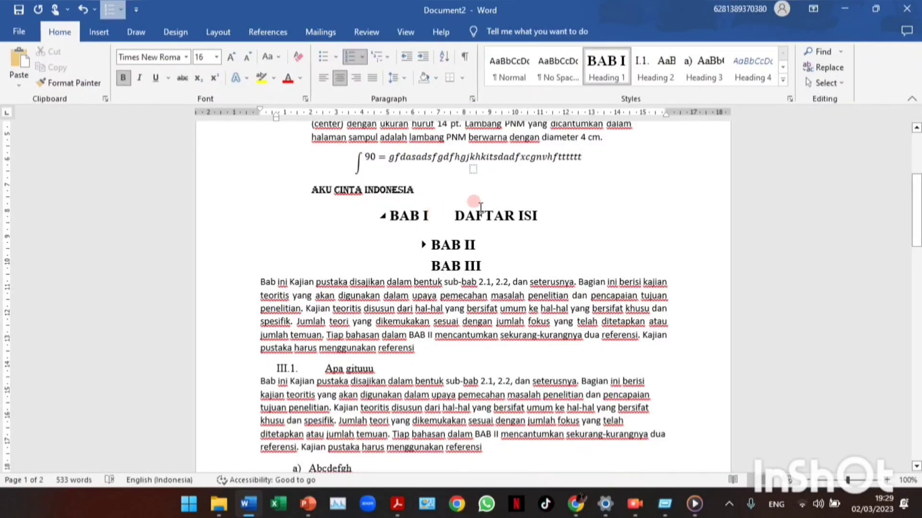
Step: Review the table of contents on the second page and return to the DAFTAR ISI heading
{"action": "left_click", "coordinate": [572, 461]}
{"action": "scroll", "coordinate": [572, 461], "scroll_direction": "down", "scroll_amount": 8}
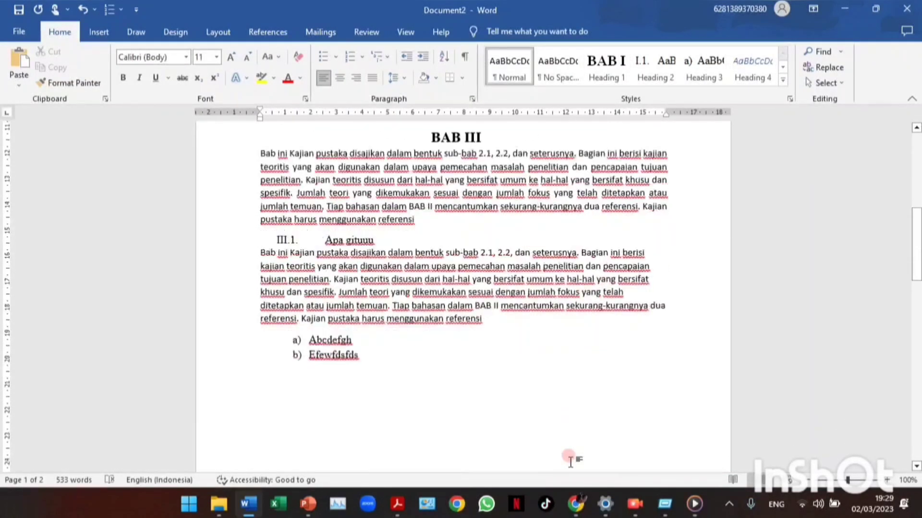
{"action": "scroll", "coordinate": [571, 461], "scroll_direction": "down", "scroll_amount": 1}
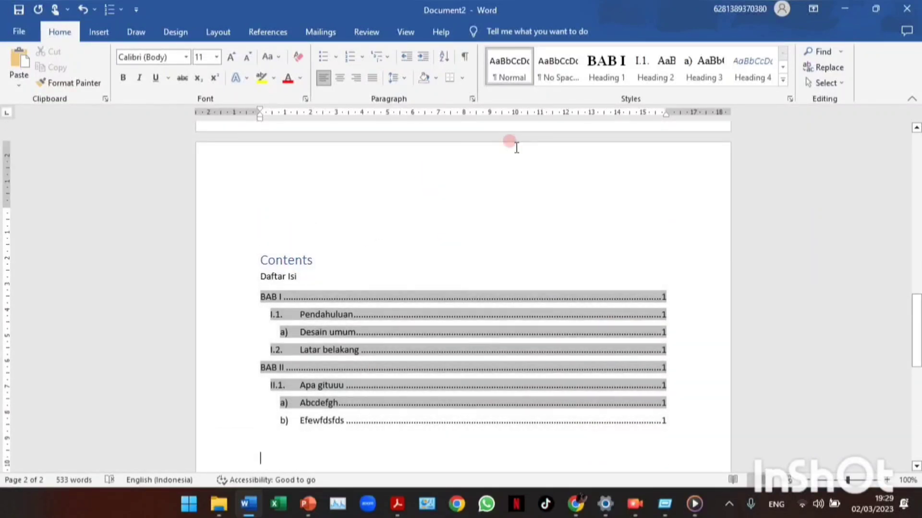
{"action": "key", "text": "Up"}
{"action": "key", "text": "Up"}
{"action": "key", "text": "Up"}
{"action": "key", "text": "Up"}
{"action": "key", "text": "Up"}
{"action": "key", "text": "Up"}
{"action": "key", "text": "Up"}
{"action": "key", "text": "Up"}
{"action": "key", "text": "Up"}
{"action": "key", "text": "Up"}
{"action": "key", "text": "Up"}
{"action": "key", "text": "Up"}
{"action": "key", "text": "Up"}
{"action": "key", "text": "Up"}
{"action": "key", "text": "Up"}
{"action": "key", "text": "Up"}
{"action": "key", "text": "Up"}
{"action": "key", "text": "Up"}
{"action": "key", "text": "Up"}
{"action": "key", "text": "Up"}
{"action": "key", "text": "Up"}
{"action": "key", "text": "Up"}
{"action": "key", "text": "Up"}
{"action": "key", "text": "Up"}
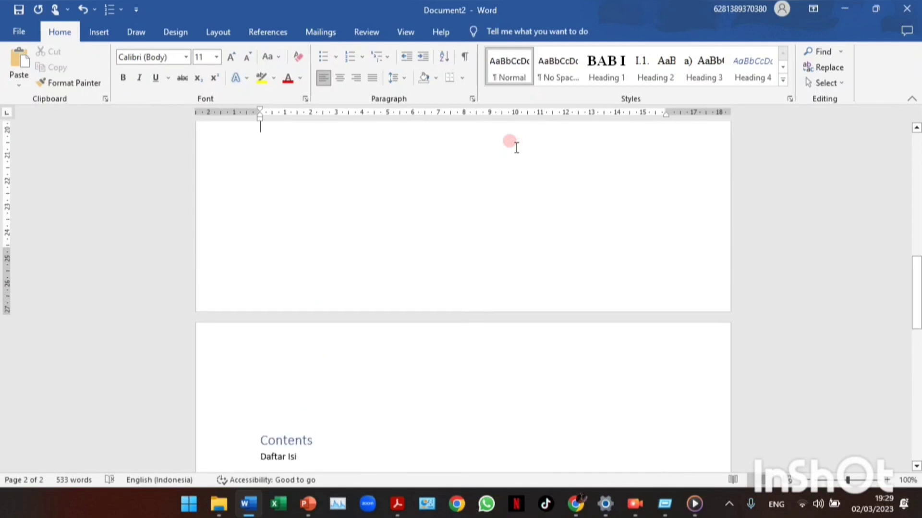
{"action": "scroll", "coordinate": [516, 144], "scroll_direction": "up", "scroll_amount": 4}
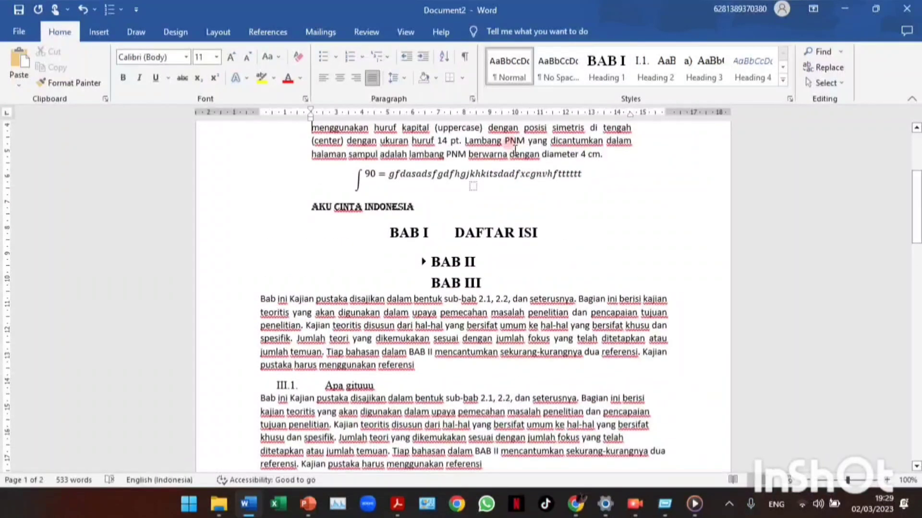
Step: Add about 24 blank lines after the DAFTAR ISI heading to push the chapter headings onto the second page
{"action": "left_click", "coordinate": [564, 231]}
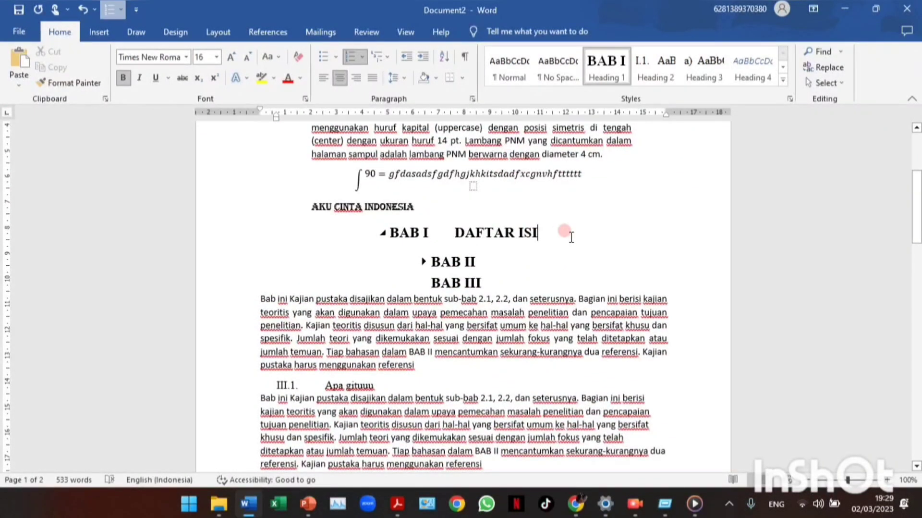
{"action": "key", "text": "Return"}
{"action": "key", "text": "Return"}
{"action": "key", "text": "Return"}
{"action": "key", "text": "Return"}
{"action": "key", "text": "Return"}
{"action": "key", "text": "Return"}
{"action": "key", "text": "Return"}
{"action": "key", "text": "Return"}
{"action": "key", "text": "Return"}
{"action": "key", "text": "Return"}
{"action": "key", "text": "Return"}
{"action": "key", "text": "Return"}
{"action": "key", "text": "Return"}
{"action": "key", "text": "Return"}
{"action": "key", "text": "Return"}
{"action": "key", "text": "Return"}
{"action": "key", "text": "Return"}
{"action": "key", "text": "Return"}
{"action": "key", "text": "Return"}
{"action": "key", "text": "Return"}
{"action": "key", "text": "Return"}
{"action": "key", "text": "Return"}
{"action": "key", "text": "Return"}
{"action": "key", "text": "Return"}
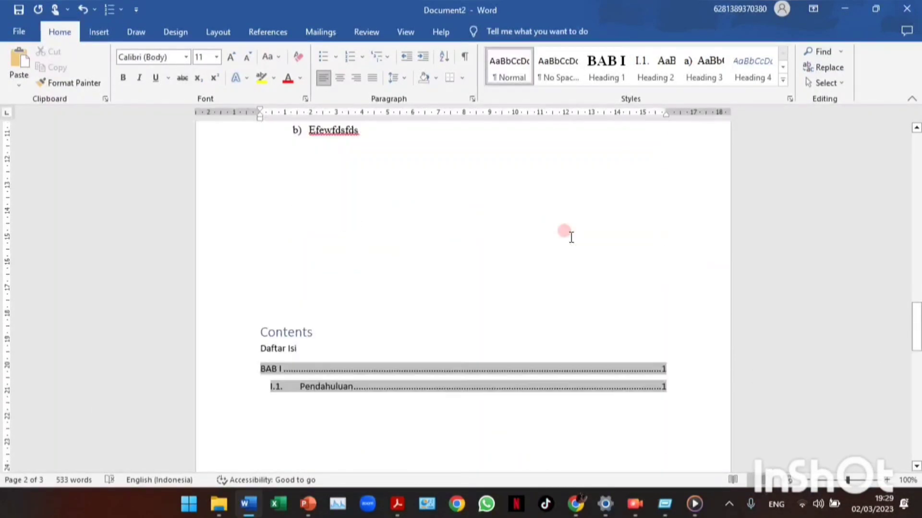
{"action": "scroll", "coordinate": [571, 237], "scroll_direction": "up", "scroll_amount": 4}
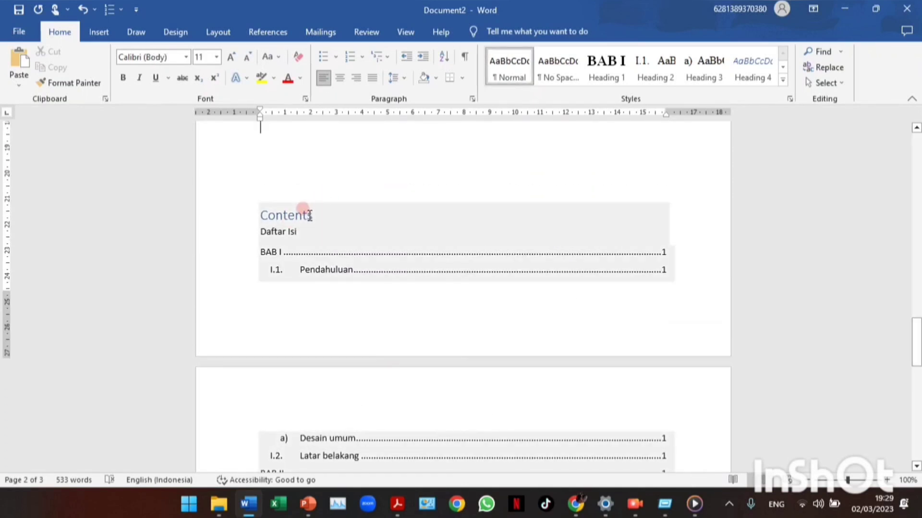
Step: Update the table of contents, refreshing the page numbers only
{"action": "left_click", "coordinate": [309, 215]}
{"action": "left_click", "coordinate": [324, 194]}
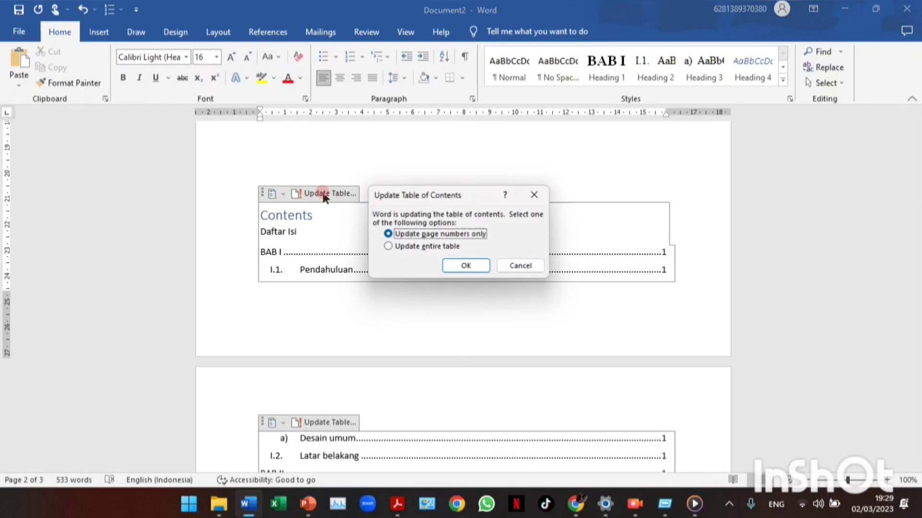
{"action": "left_click", "coordinate": [452, 263]}
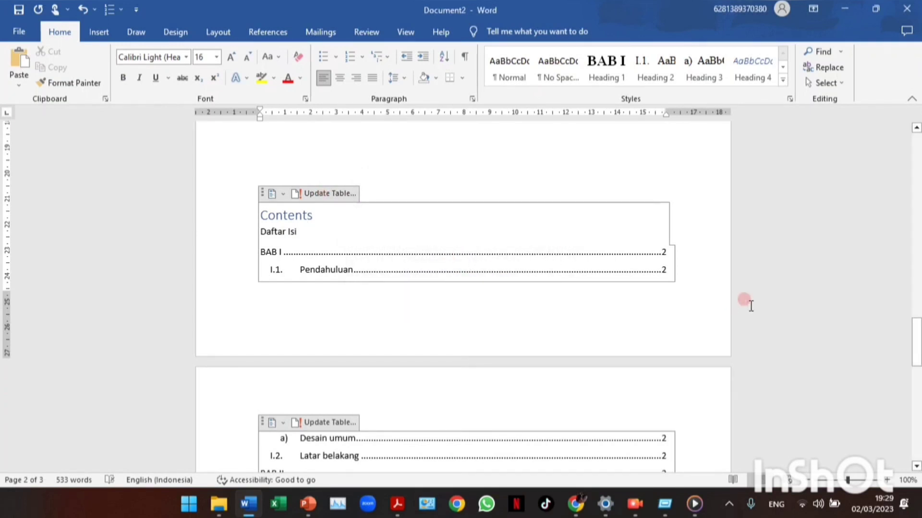
Step: Apply a page border with the red-flower-and-green-leaf art to the whole document
{"action": "left_click_drag", "start_coordinate": [917, 321], "coordinate": [878, 480]}
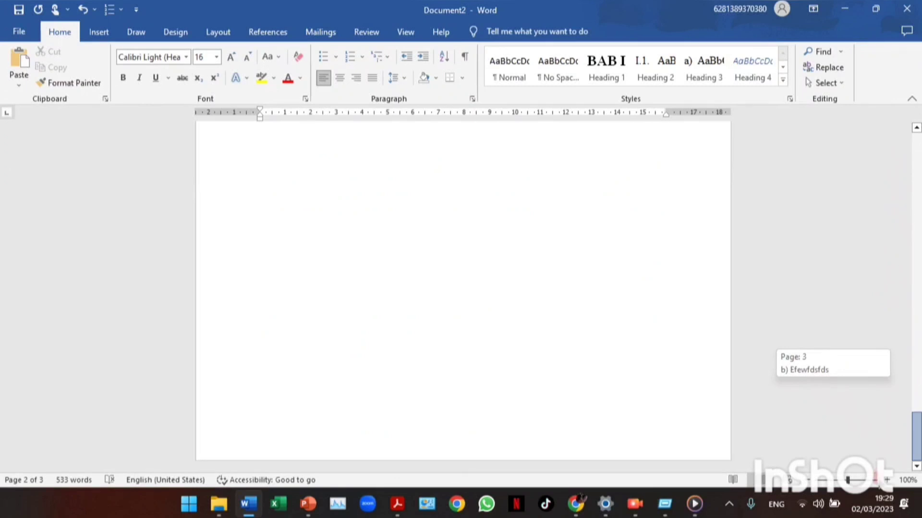
{"action": "left_click_drag", "start_coordinate": [871, 447], "coordinate": [873, 399]}
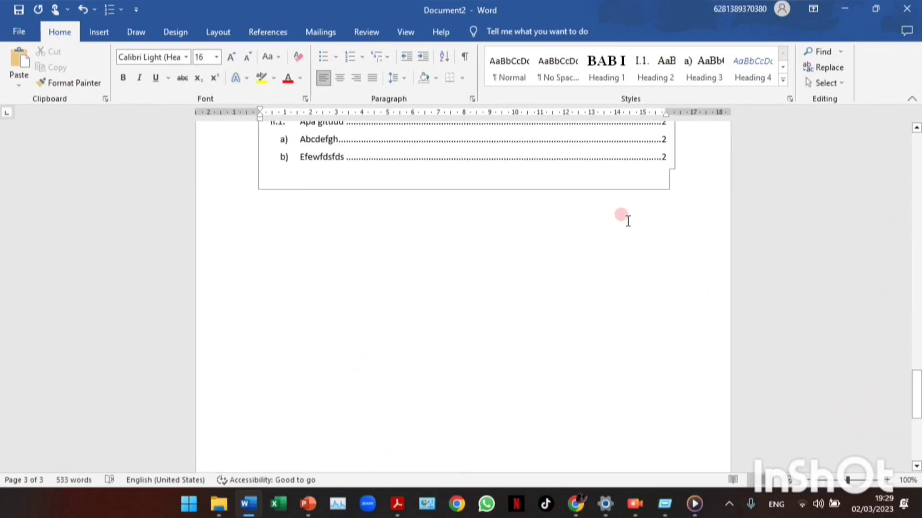
{"action": "left_click", "coordinate": [626, 215]}
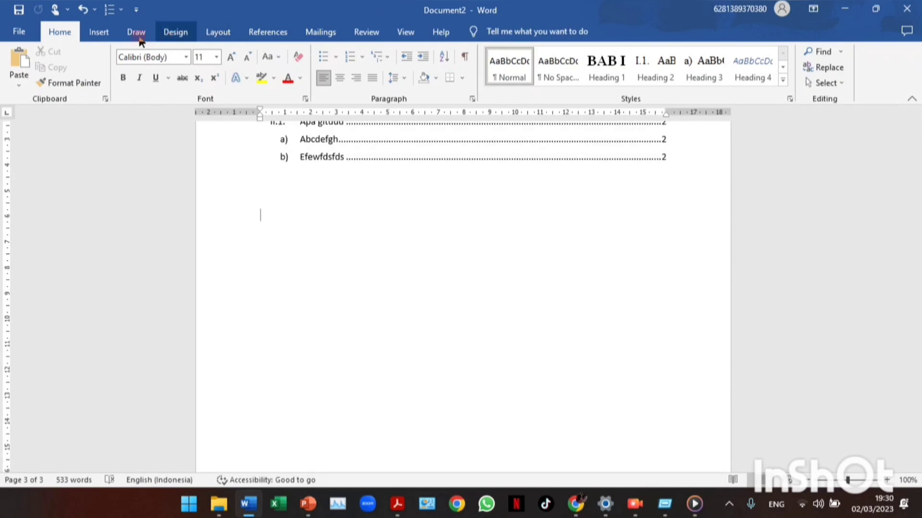
{"action": "left_click", "coordinate": [99, 33]}
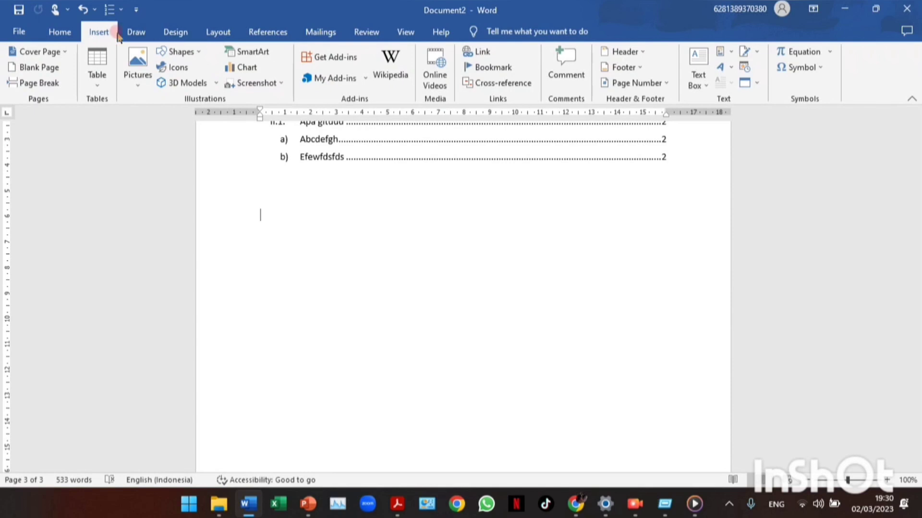
{"action": "left_click", "coordinate": [135, 34]}
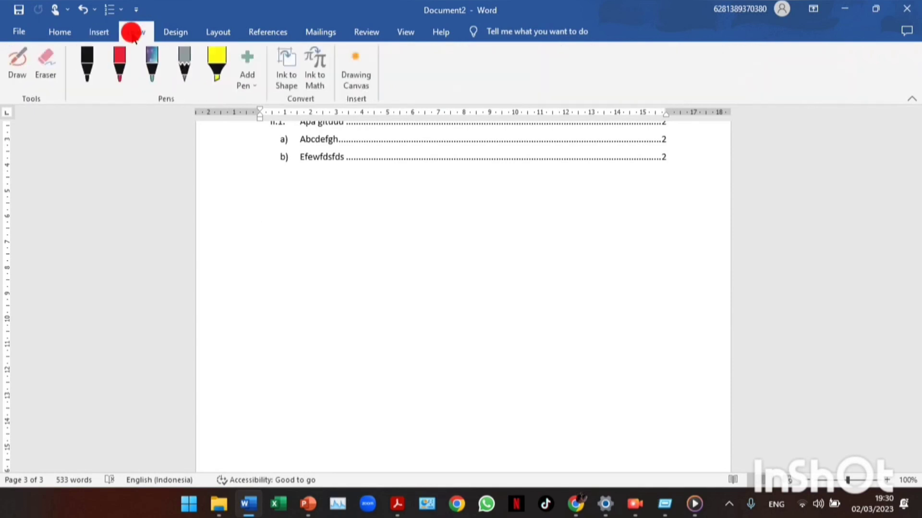
{"action": "left_click", "coordinate": [174, 34]}
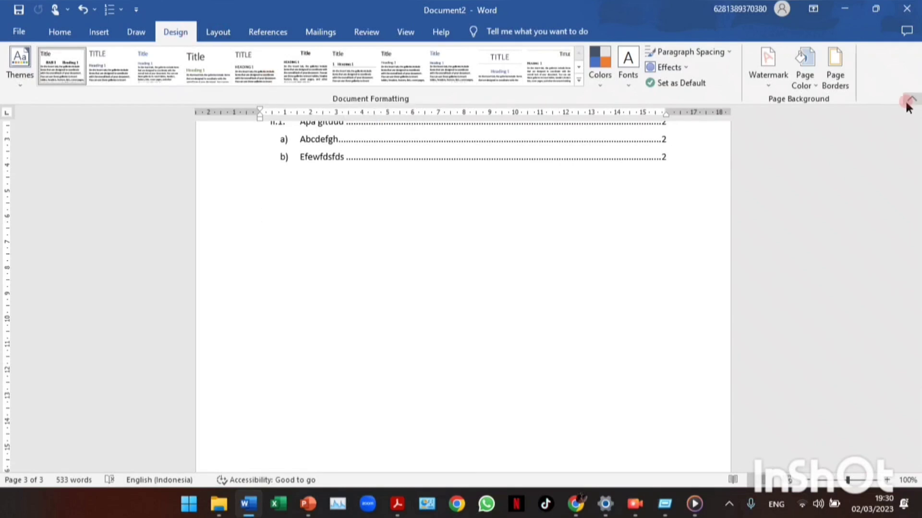
{"action": "left_click", "coordinate": [842, 88]}
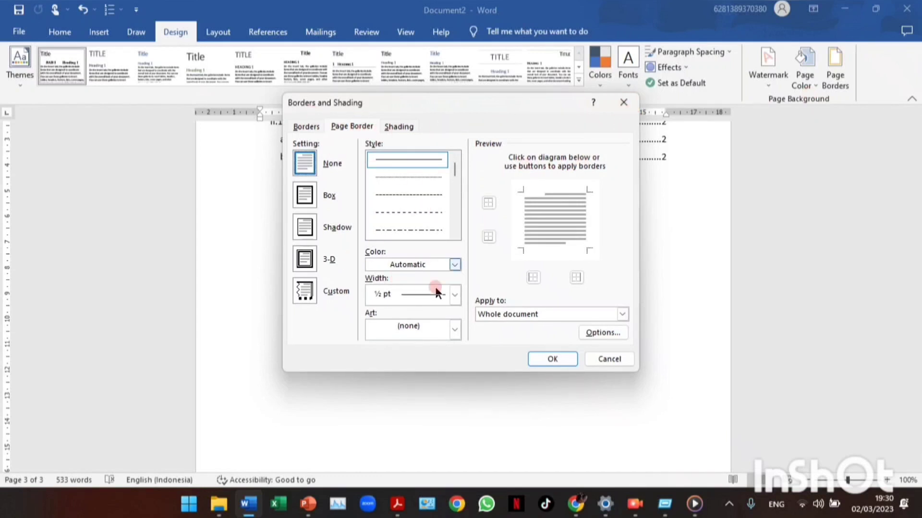
{"action": "left_click", "coordinate": [457, 327]}
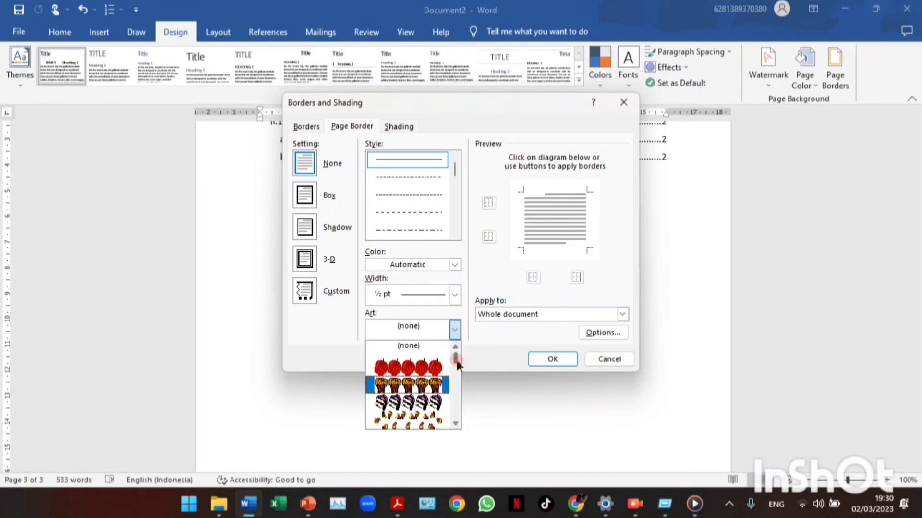
{"action": "mouse_move", "coordinate": [457, 364]}
{"action": "left_mouse_down"}
{"action": "mouse_move", "coordinate": [463, 394]}
{"action": "mouse_move", "coordinate": [455, 368]}
{"action": "mouse_move", "coordinate": [457, 376]}
{"action": "left_mouse_up"}
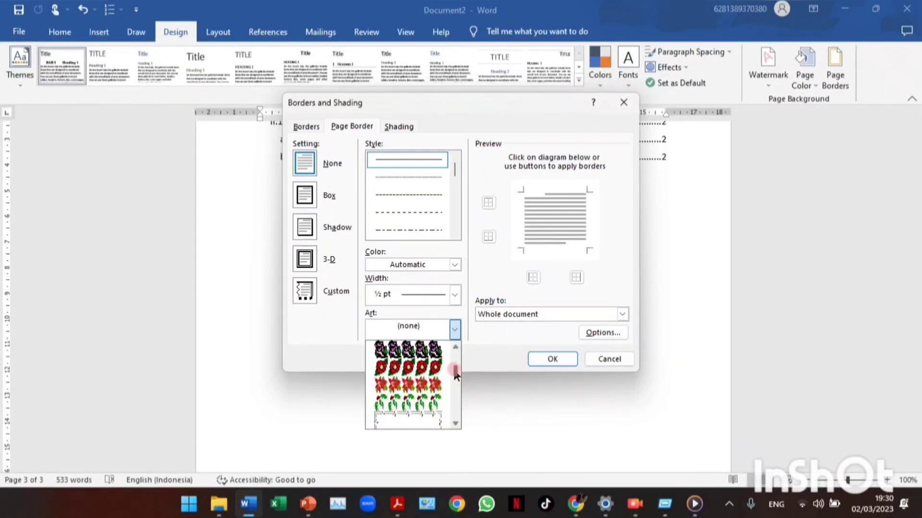
{"action": "left_click", "coordinate": [428, 367]}
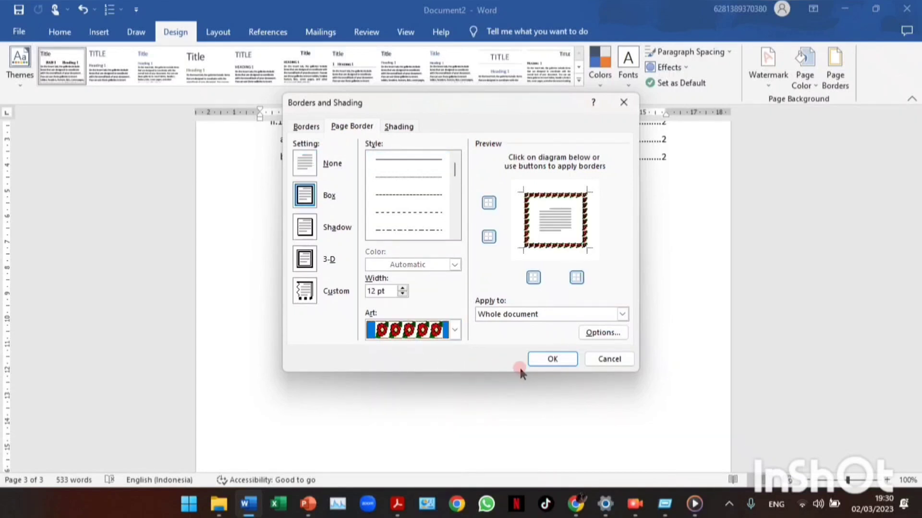
{"action": "left_click", "coordinate": [553, 368]}
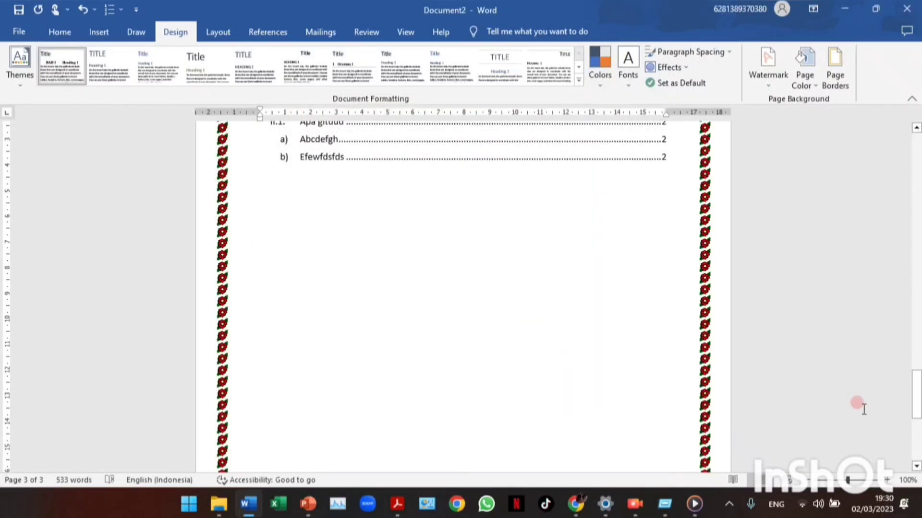
Step: Switch to the PDF guide in Adobe Acrobat Reader and copy the text from below BAB III METODE PENELITIAN through the Halaman Persetujuan paragraph
{"action": "left_click_drag", "start_coordinate": [916, 404], "coordinate": [695, 321]}
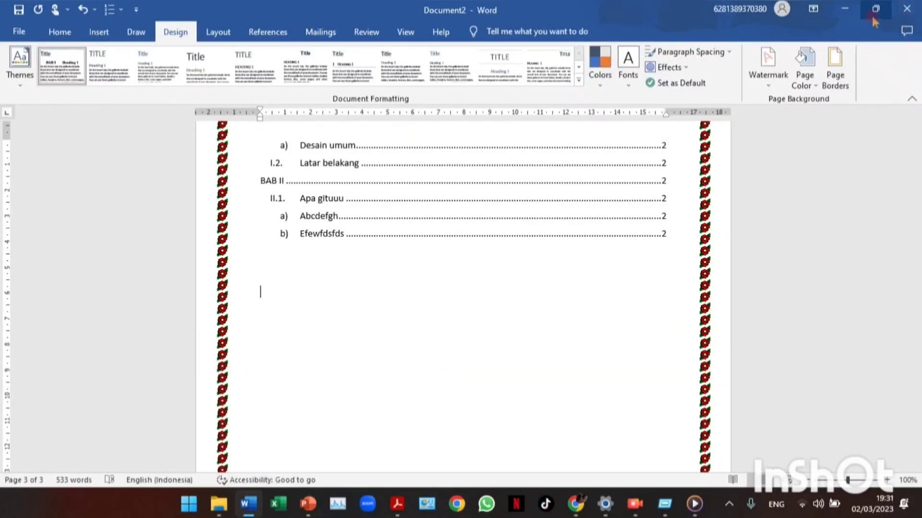
{"action": "mouse_move", "coordinate": [874, 11]}
{"action": "left_click", "coordinate": [872, 47]}
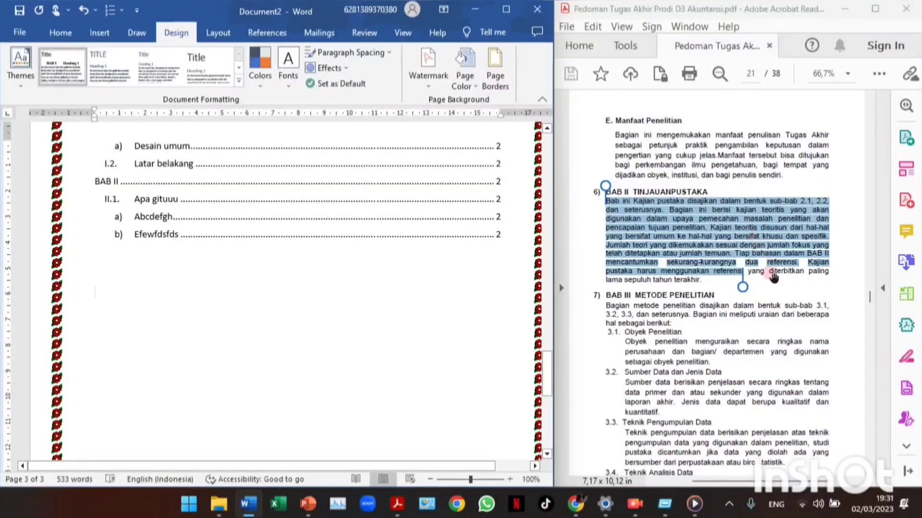
{"action": "left_click", "coordinate": [605, 305]}
{"action": "left_click_drag", "start_coordinate": [606, 307], "coordinate": [712, 445]}
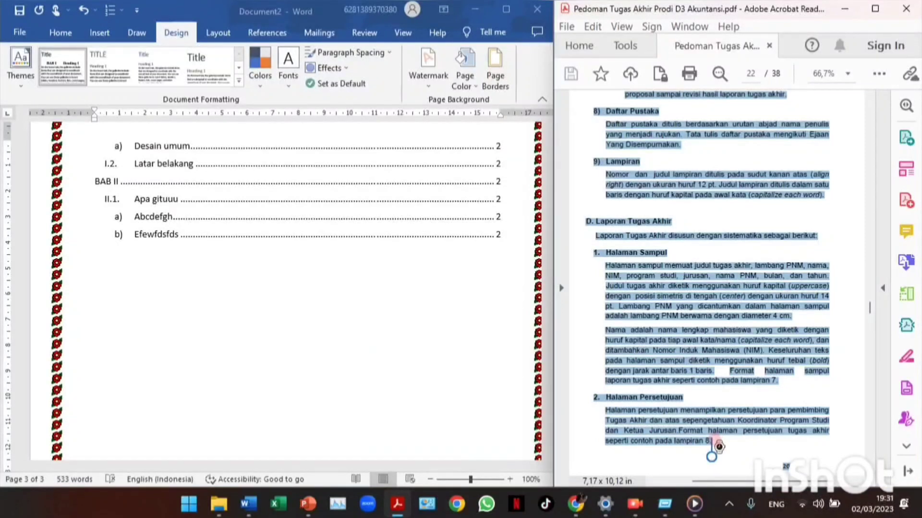
{"action": "key", "text": "ctrl+c"}
Step: In Word, add blank lines below the table of contents until a new page starts and paste the copied guide text there
{"action": "left_click", "coordinate": [423, 352]}
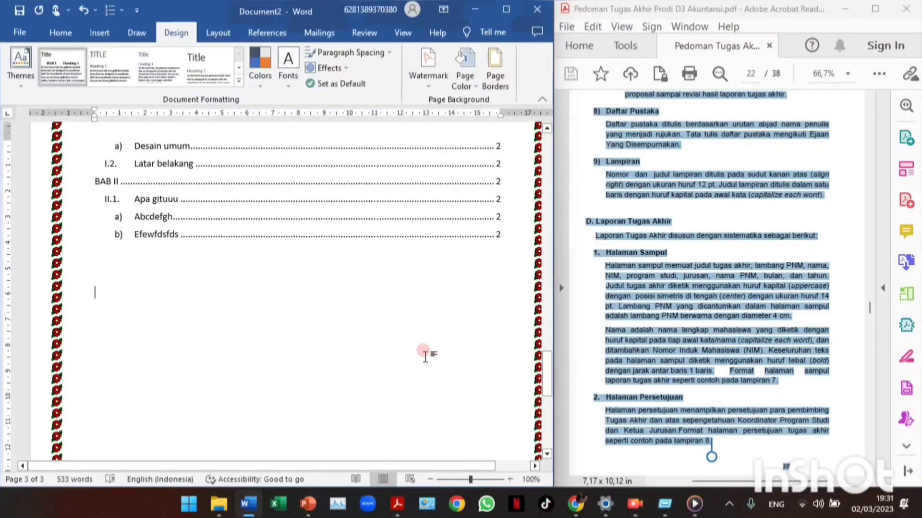
{"action": "key", "text": "Return"}
{"action": "key", "text": "Return"}
{"action": "key", "text": "Return"}
{"action": "key", "text": "Return"}
{"action": "key", "text": "Return"}
{"action": "key", "text": "Return"}
{"action": "key", "text": "Return"}
{"action": "key", "text": "Return"}
{"action": "key", "text": "Return"}
{"action": "key", "text": "Return"}
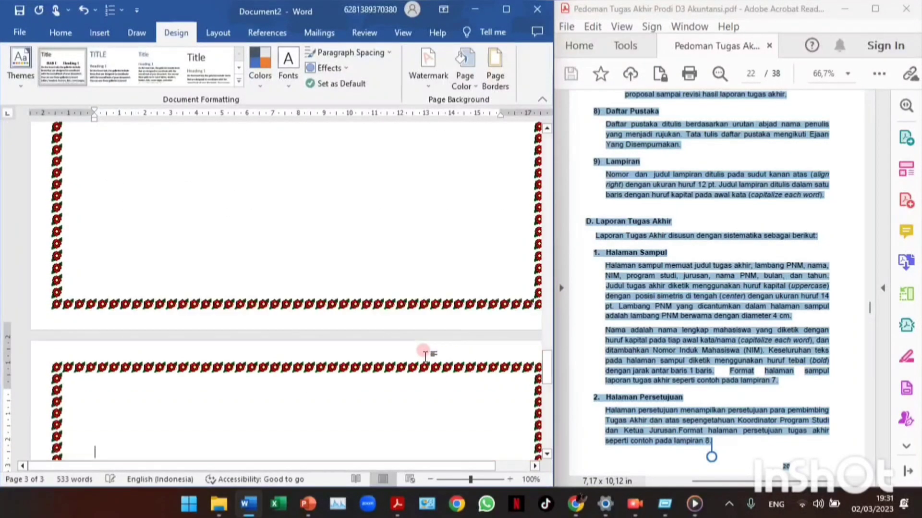
{"action": "key", "text": "Return"}
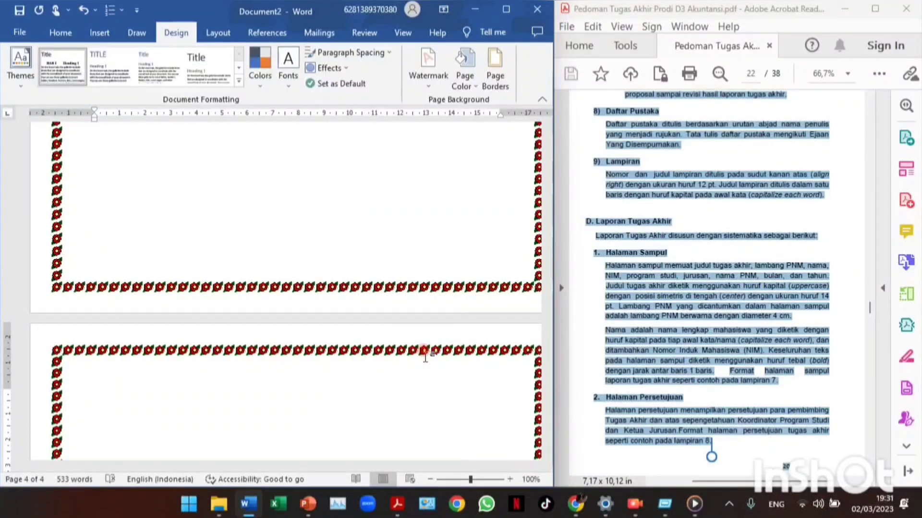
{"action": "key", "text": "ctrl+v"}
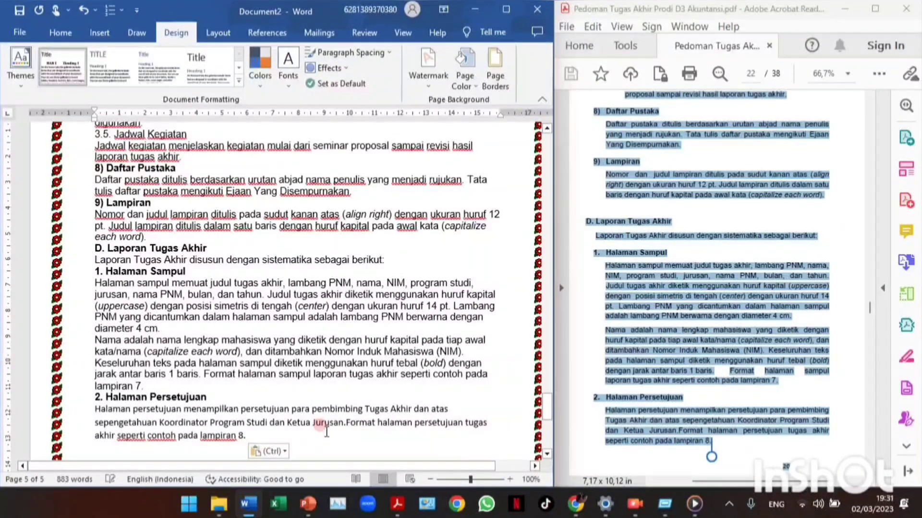
Step: Format the pasted text on the last page, from "urutan analisis" to the Halaman Persetujuan paragraph, in two columns
{"action": "left_click_drag", "start_coordinate": [327, 431], "coordinate": [163, 115]}
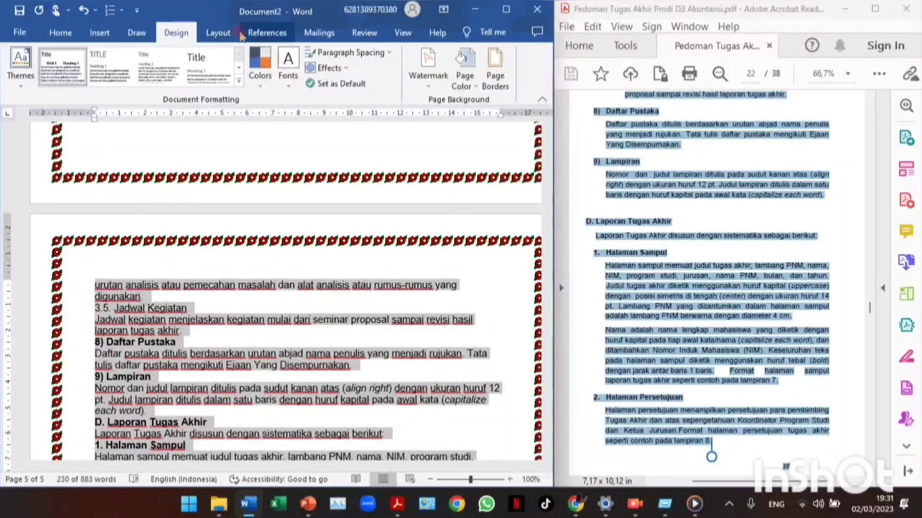
{"action": "left_click", "coordinate": [109, 33]}
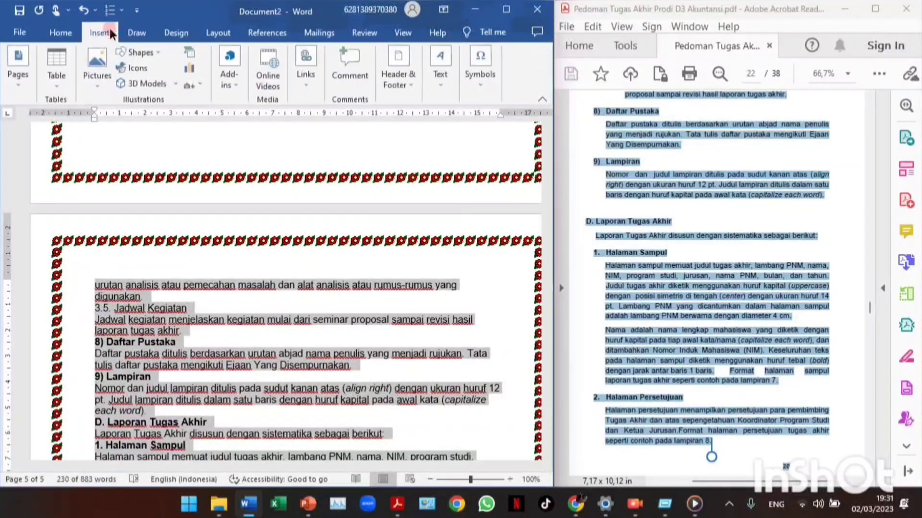
{"action": "double_click", "coordinate": [508, 10]}
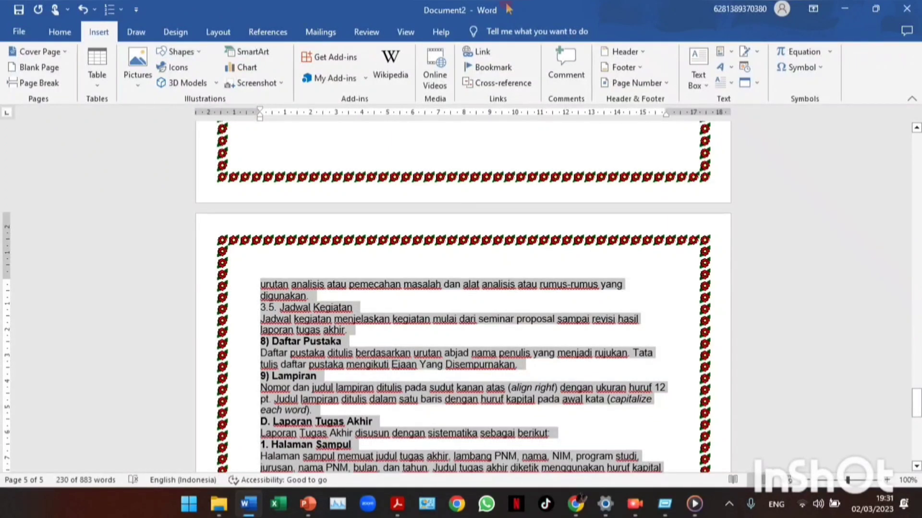
{"action": "left_click", "coordinate": [210, 30]}
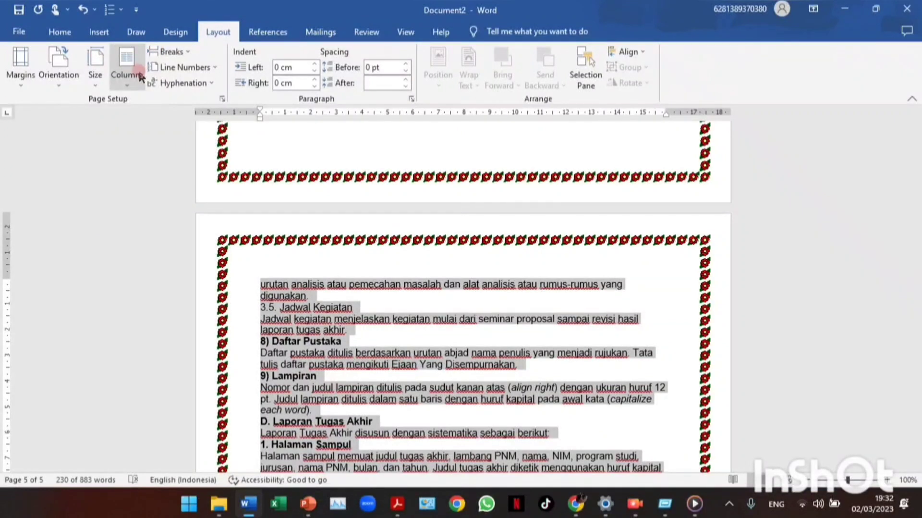
{"action": "left_click", "coordinate": [139, 77]}
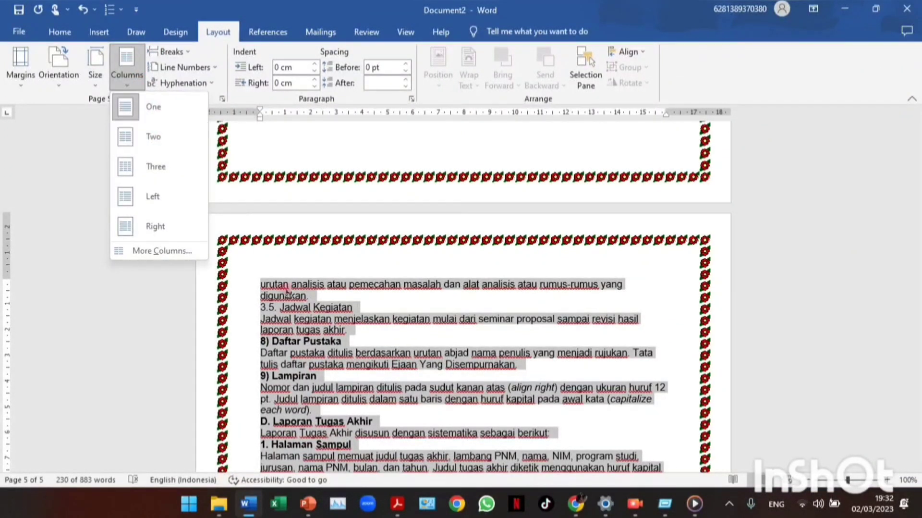
{"action": "left_click", "coordinate": [154, 137]}
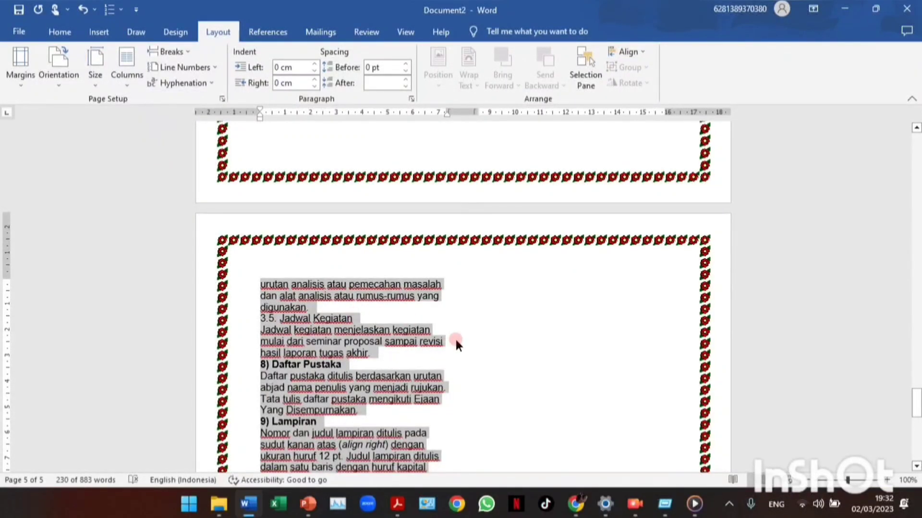
{"action": "left_click", "coordinate": [495, 367]}
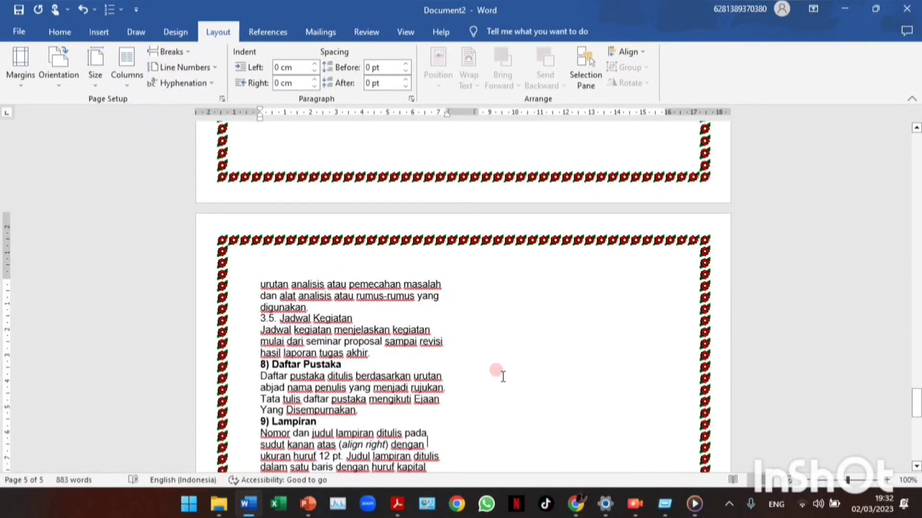
Step: Add two blank lines after the end of the two-column text and paste the copied guide text again to fill the columns
{"action": "scroll", "coordinate": [502, 377], "scroll_direction": "down", "scroll_amount": 10}
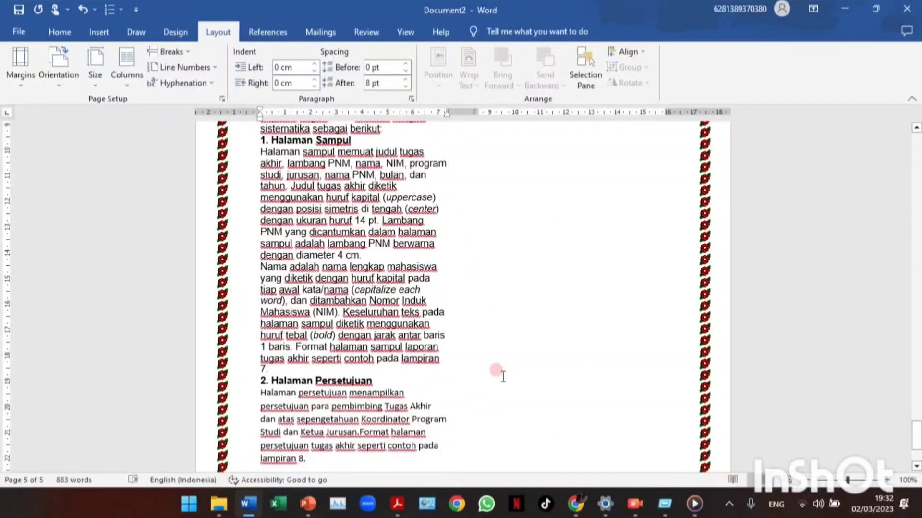
{"action": "key", "text": "Return"}
{"action": "key", "text": "Return"}
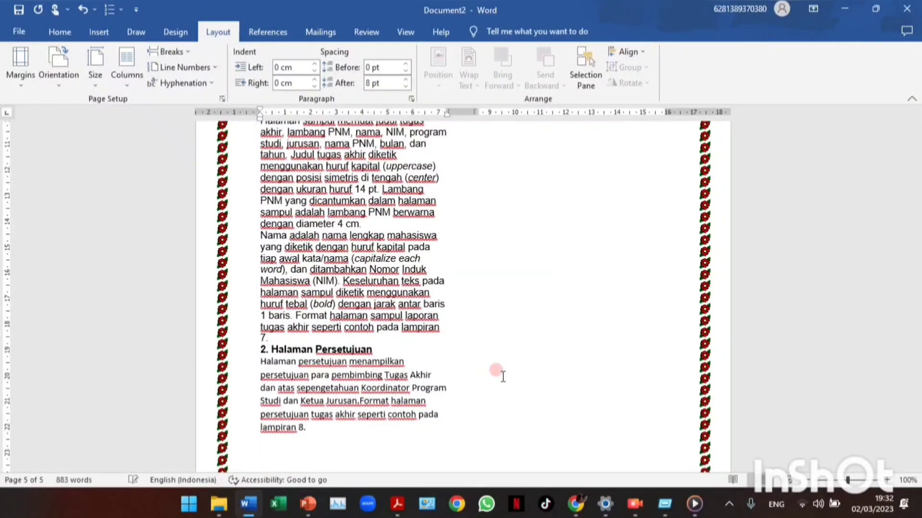
{"action": "key", "text": "ctrl+v"}
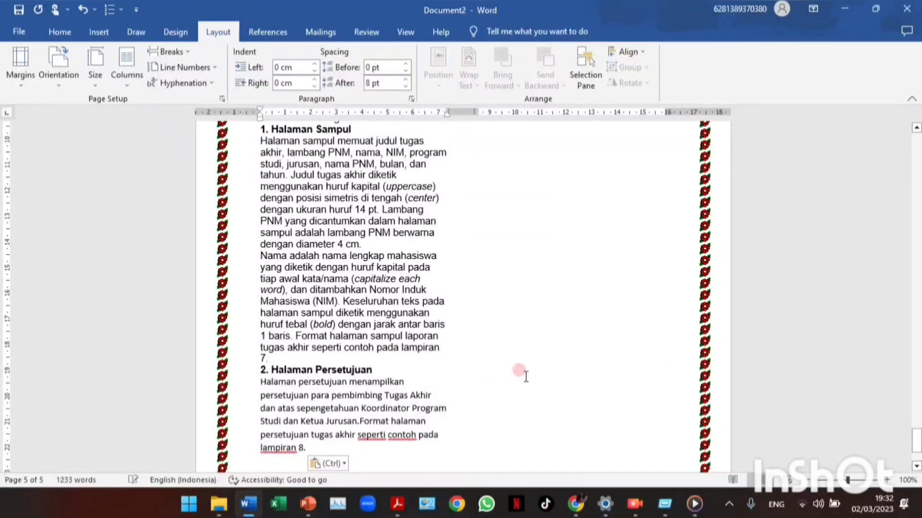
{"action": "scroll", "coordinate": [681, 369], "scroll_direction": "down", "scroll_amount": 5}
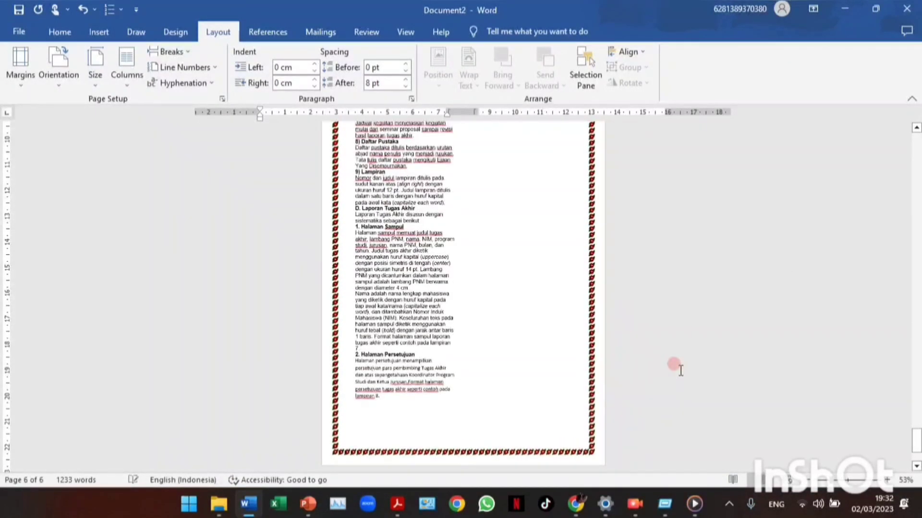
{"action": "scroll", "coordinate": [681, 370], "scroll_direction": "down", "scroll_amount": 6}
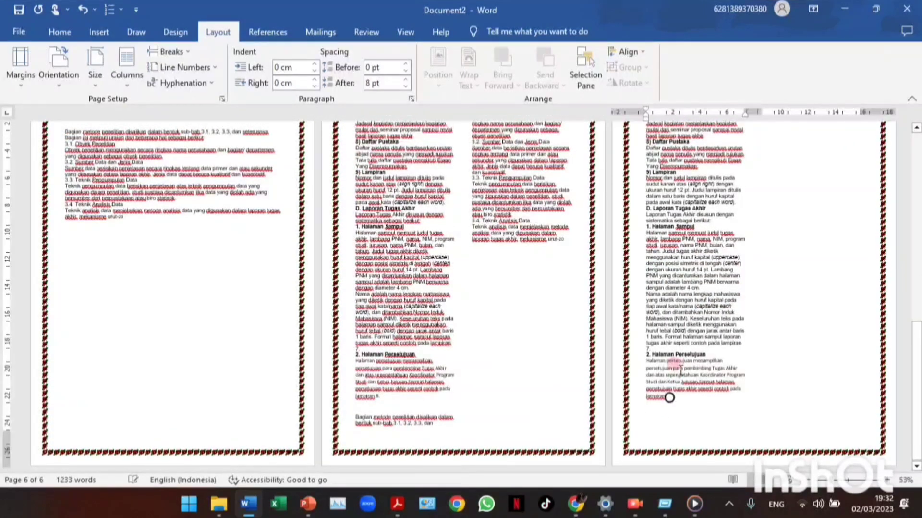
{"action": "scroll", "coordinate": [681, 370], "scroll_direction": "down", "scroll_amount": 2}
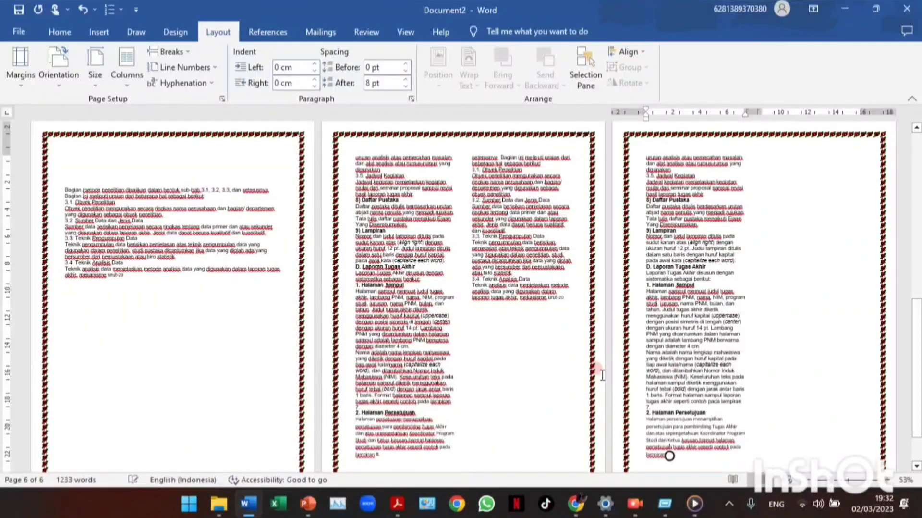
{"action": "left_click", "coordinate": [462, 381]}
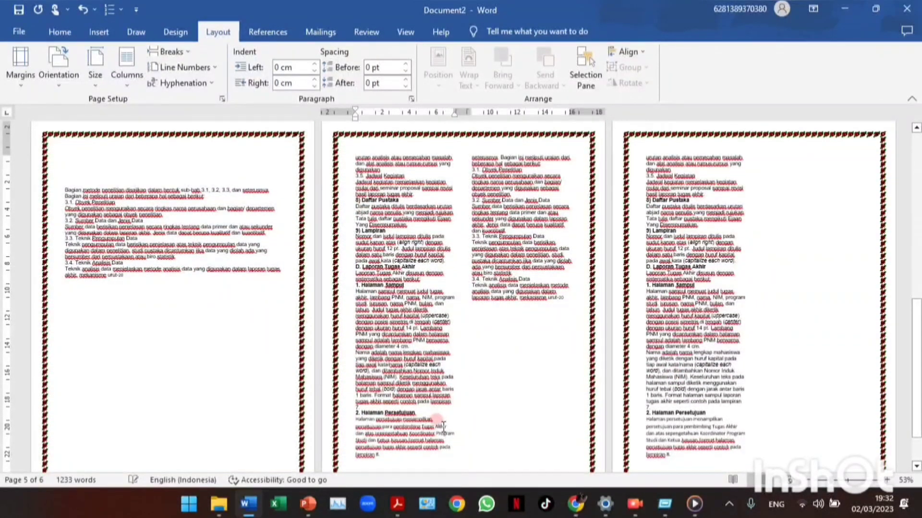
{"action": "left_click", "coordinate": [430, 291]}
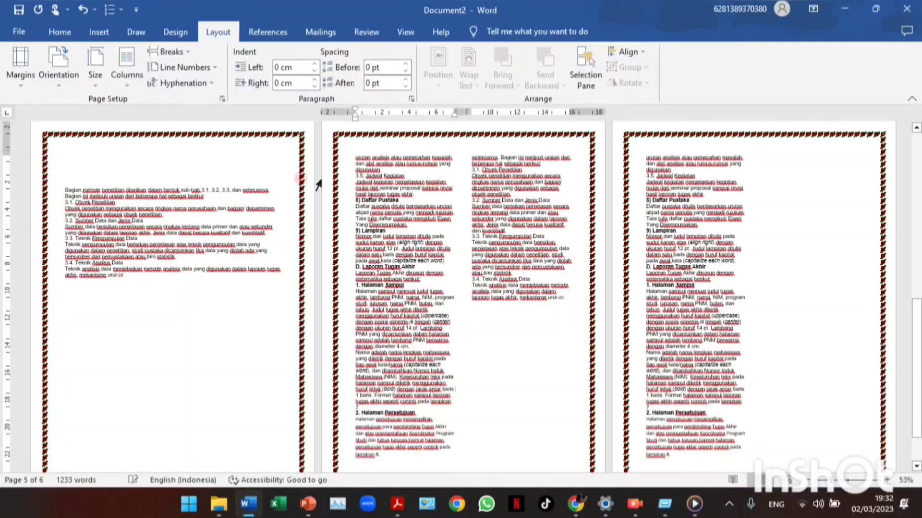
Step: Insert a 3x2 table on a new line below the "mekanisme urut-20" text in page 5's second column
{"action": "scroll", "coordinate": [551, 201], "scroll_direction": "up", "scroll_amount": 5}
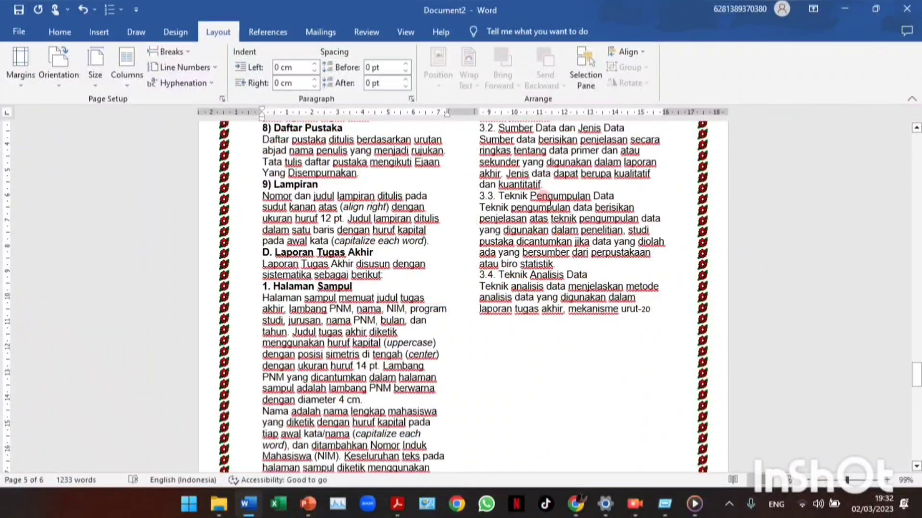
{"action": "left_click", "coordinate": [606, 429]}
{"action": "left_click", "coordinate": [568, 380]}
{"action": "left_click", "coordinate": [659, 309]}
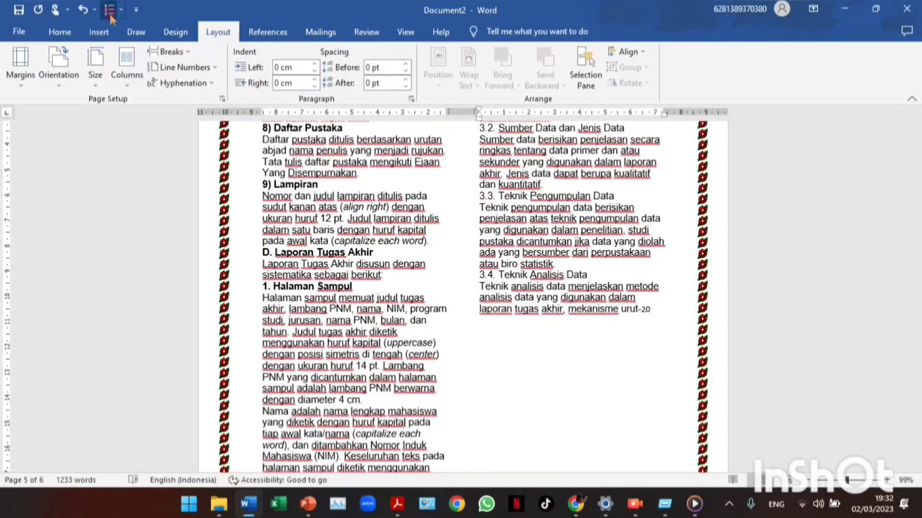
{"action": "key", "text": "Return"}
{"action": "left_click", "coordinate": [112, 30]}
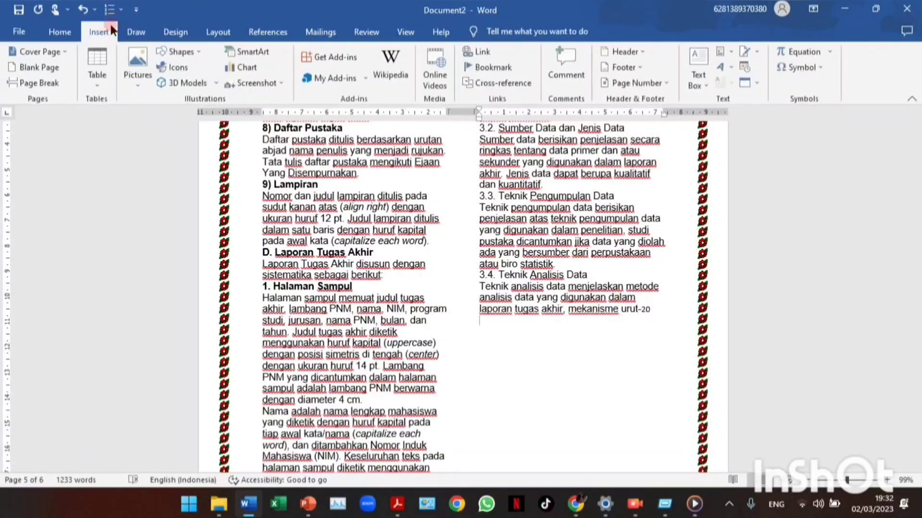
{"action": "left_click", "coordinate": [116, 58]}
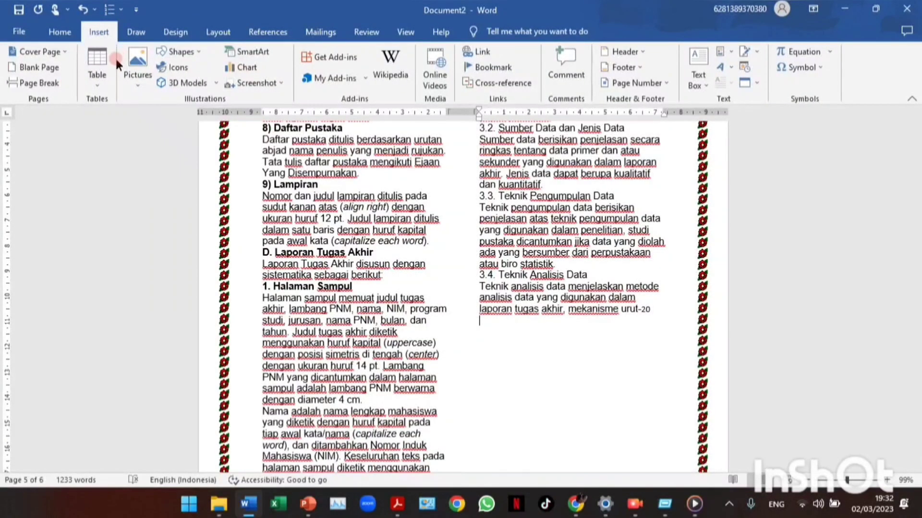
{"action": "left_click", "coordinate": [91, 80]}
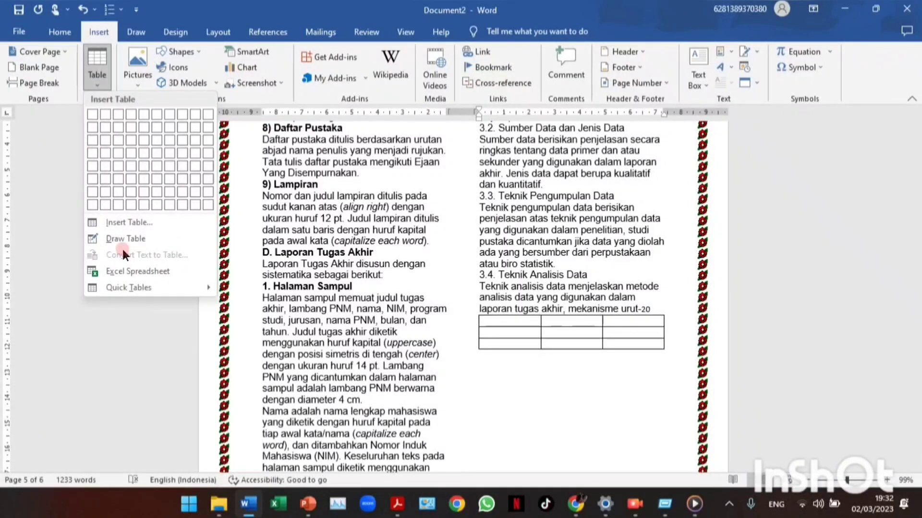
{"action": "left_click", "coordinate": [122, 224]}
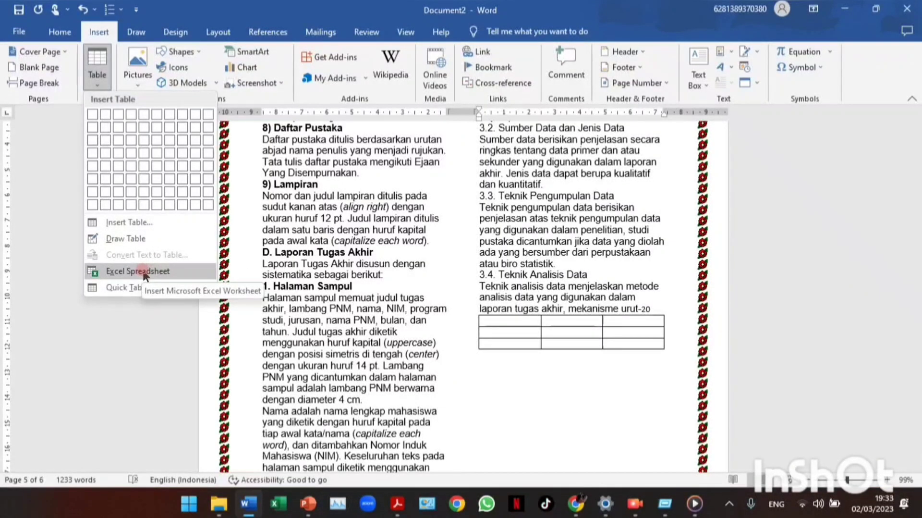
{"action": "mouse_move", "coordinate": [149, 285]}
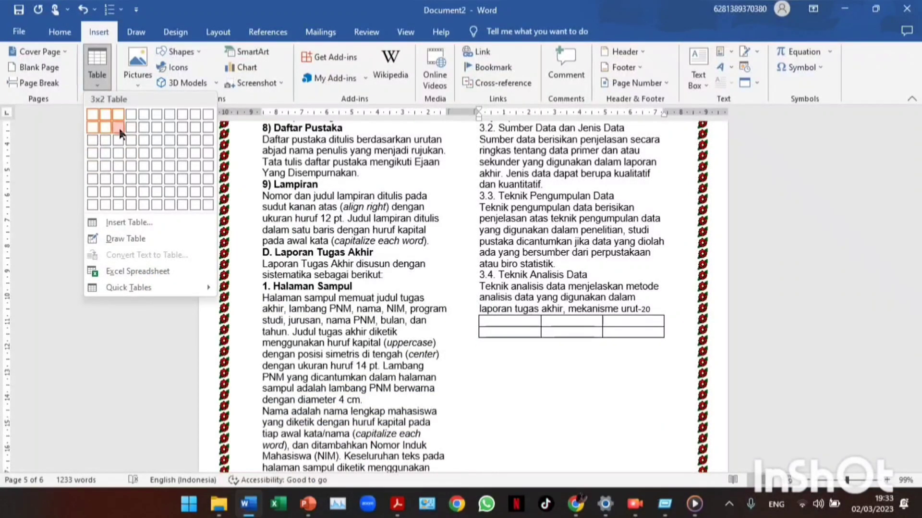
{"action": "left_click", "coordinate": [117, 123]}
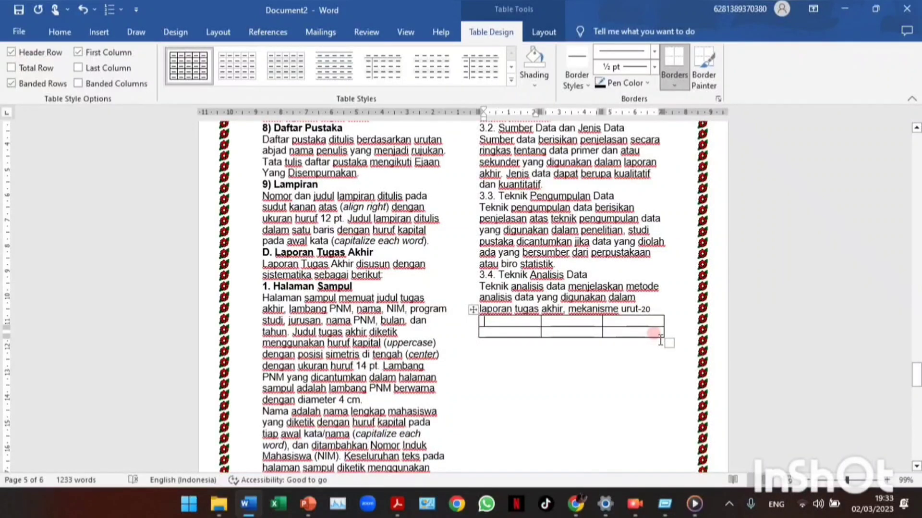
Step: Fill the table's first row with "blabla", "tanggal" and "Bulan", and enter 12 in the cell under Bulan
{"action": "type", "text": "blabla"}
{"action": "key", "text": "Tab"}
{"action": "type", "text": "tangg"}
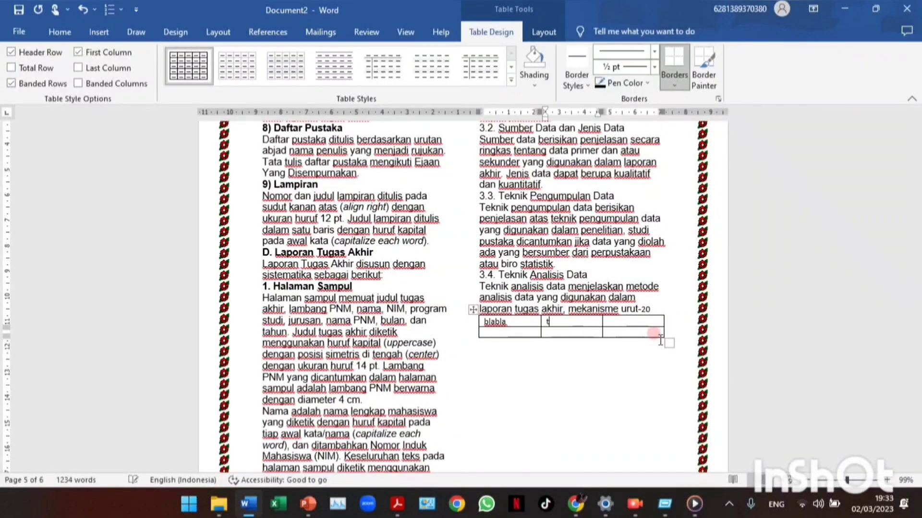
{"action": "key", "text": "Tab"}
{"action": "type", "text": "b"}
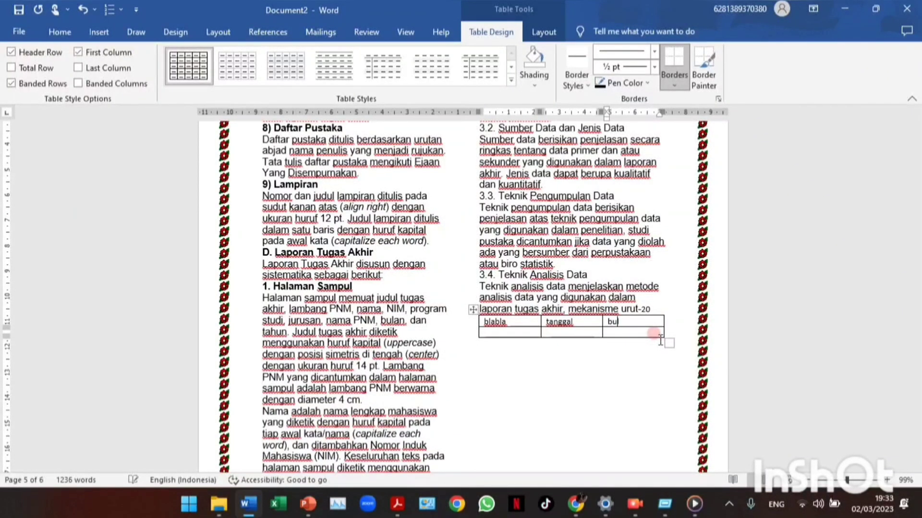
{"action": "left_click", "coordinate": [626, 342]}
{"action": "type", "text": "2"}
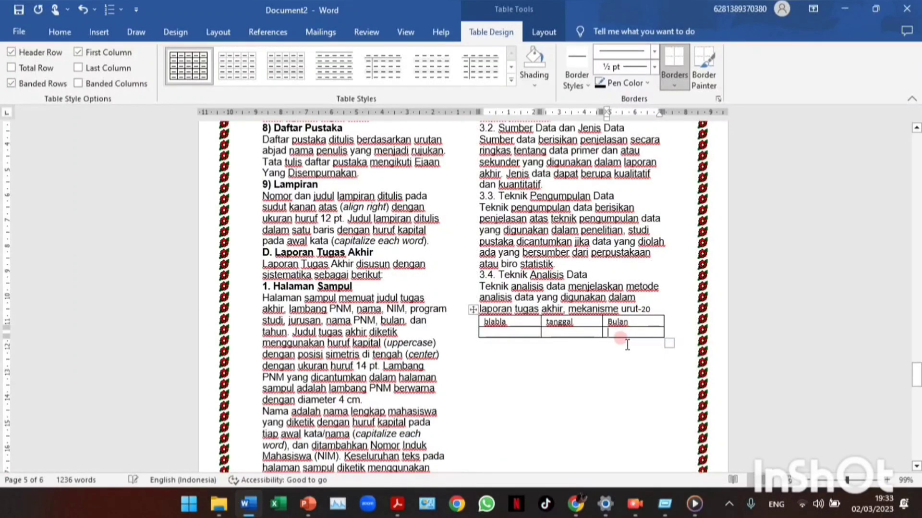
{"action": "type", "text": "1"}
Step: Insert a Clustered Column chart below the table
{"action": "left_click", "coordinate": [628, 344]}
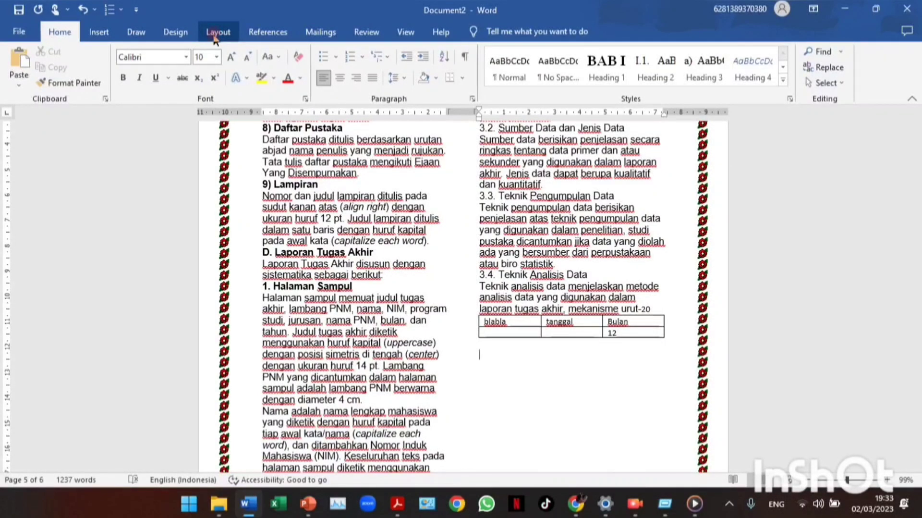
{"action": "left_click", "coordinate": [106, 32]}
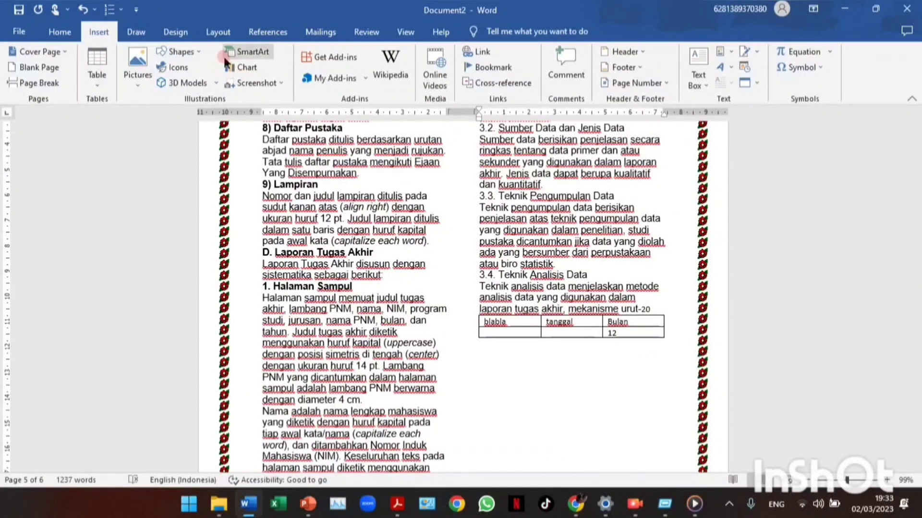
{"action": "left_click", "coordinate": [251, 71]}
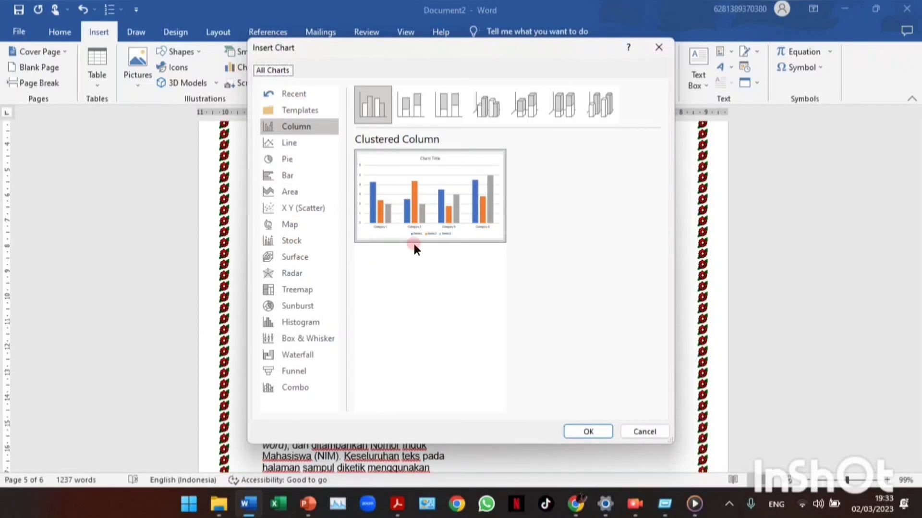
{"action": "mouse_move", "coordinate": [473, 201]}
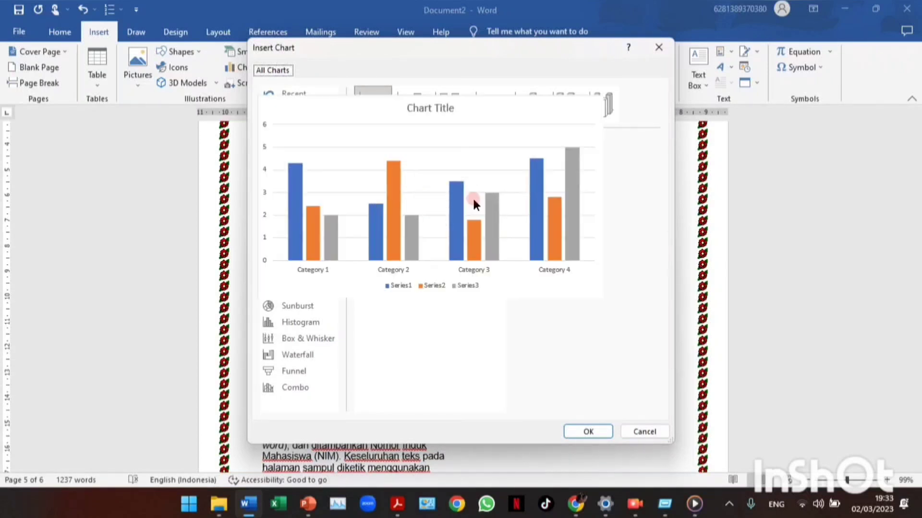
{"action": "left_click", "coordinate": [587, 431]}
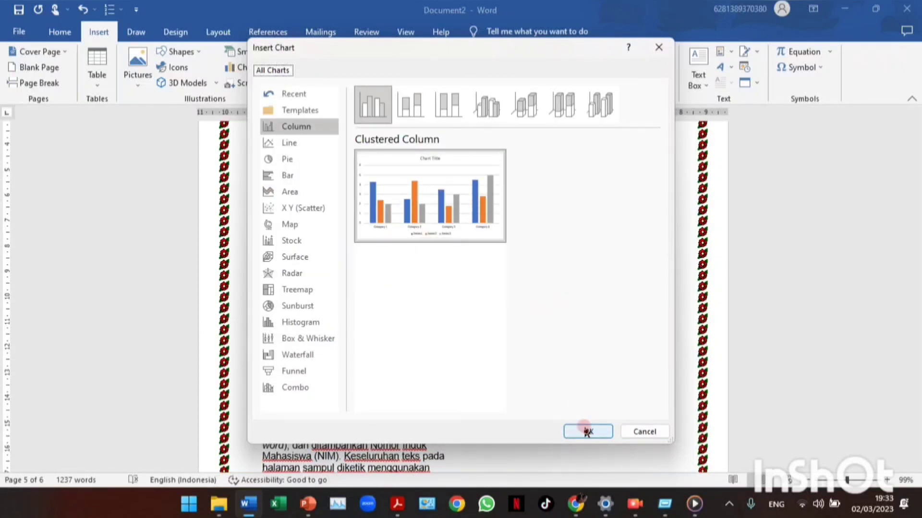
{"action": "left_click", "coordinate": [586, 432]}
{"action": "left_click", "coordinate": [587, 431]}
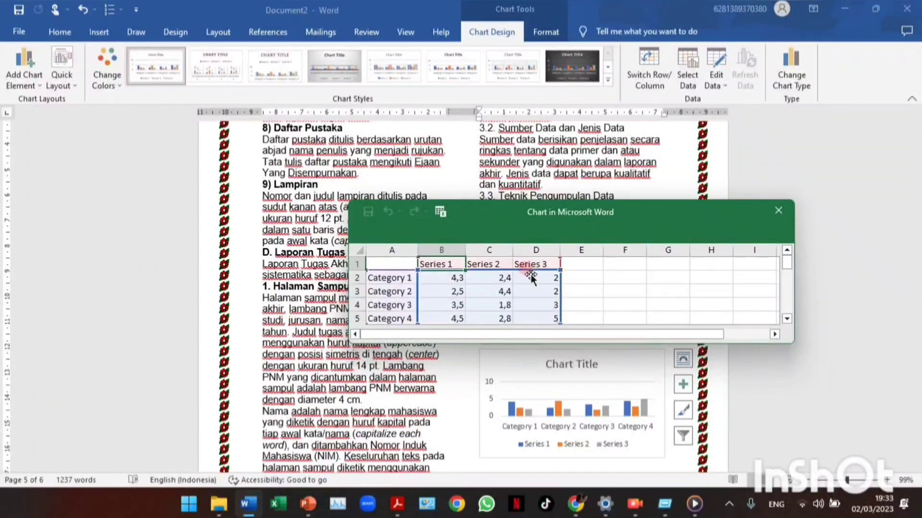
Step: In the chart data, rename Category 1 as "beras 2023" and Category 2 as 2024
{"action": "left_click", "coordinate": [410, 278]}
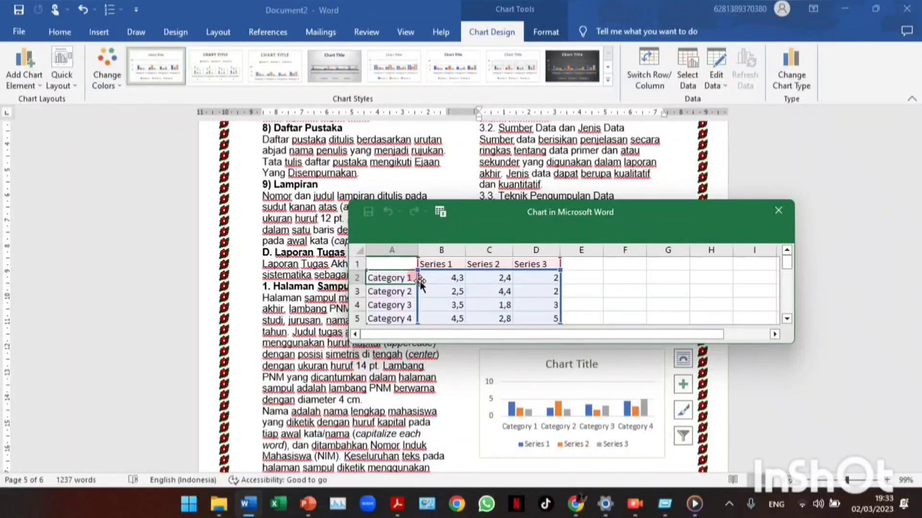
{"action": "key", "text": "Delete"}
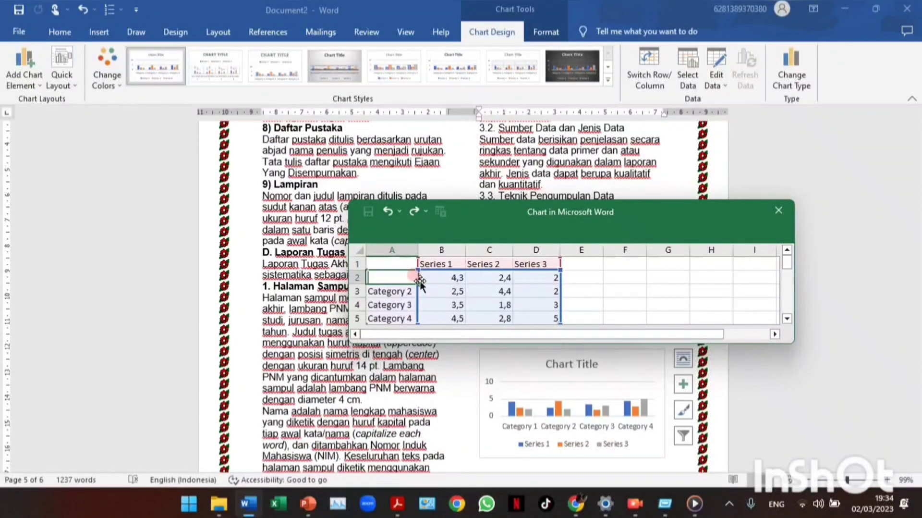
{"action": "type", "text": "b"}
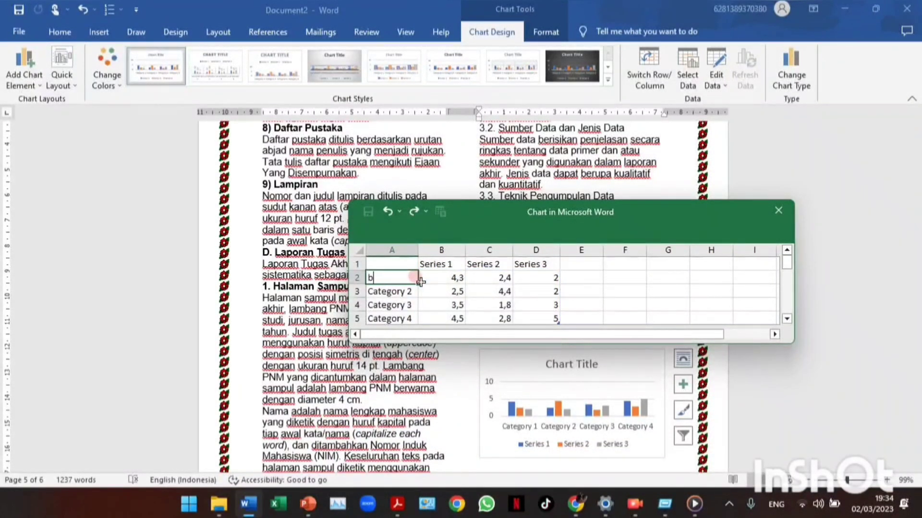
{"action": "type", "text": "eras di"}
{"action": "key", "text": "Return"}
{"action": "type", "text": "2024"}
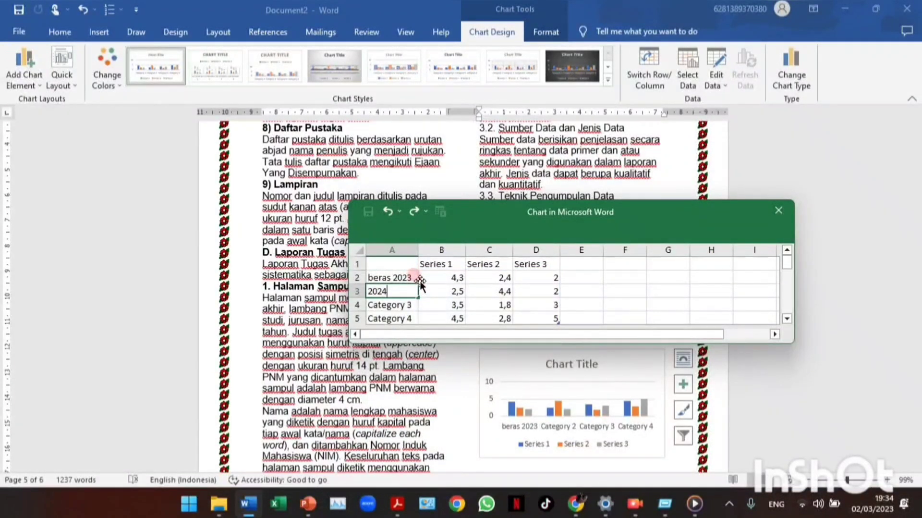
Step: Set the Series 1 value for beras 2023 to 30 in the chart data
{"action": "left_click", "coordinate": [452, 277]}
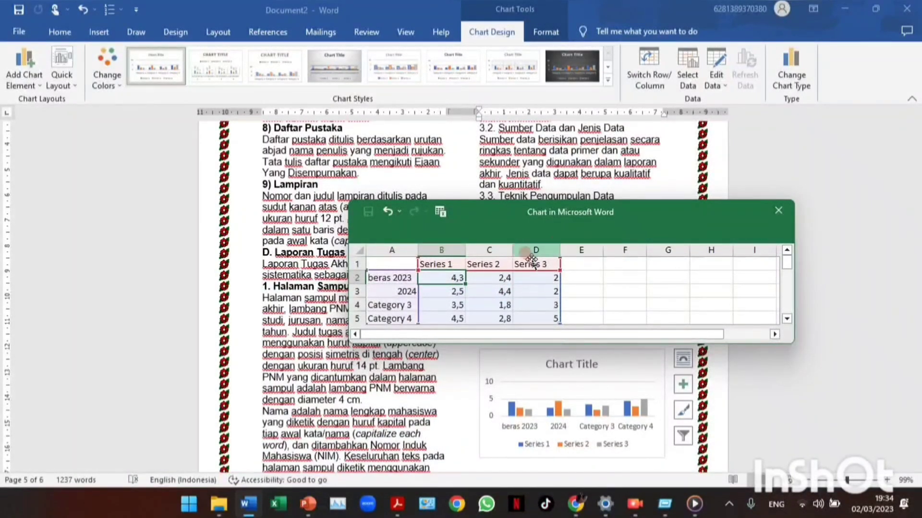
{"action": "left_click", "coordinate": [445, 273]}
{"action": "key", "text": "BackSpace"}
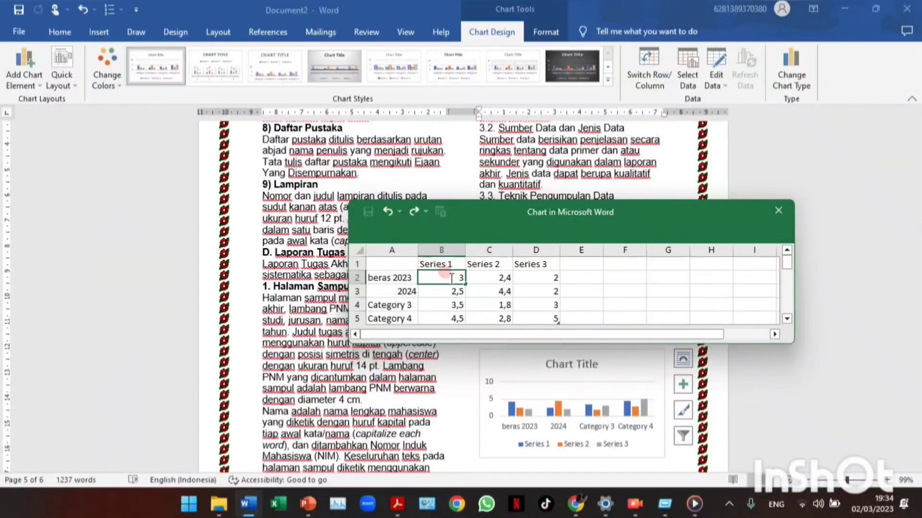
{"action": "left_click", "coordinate": [485, 282]}
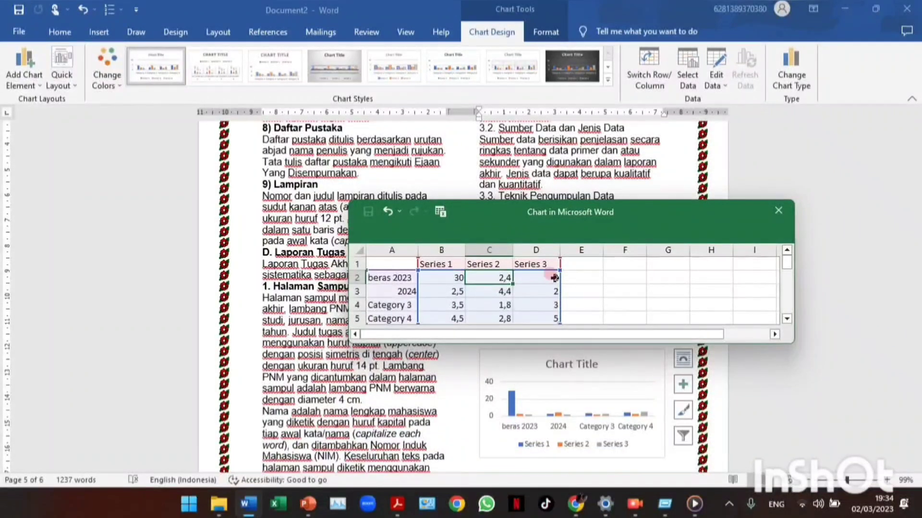
Step: Rename the Series 1 heading as "pasar gede", enter "mall" as the Series 3 heading, and close the chart data sheet
{"action": "left_click", "coordinate": [441, 263]}
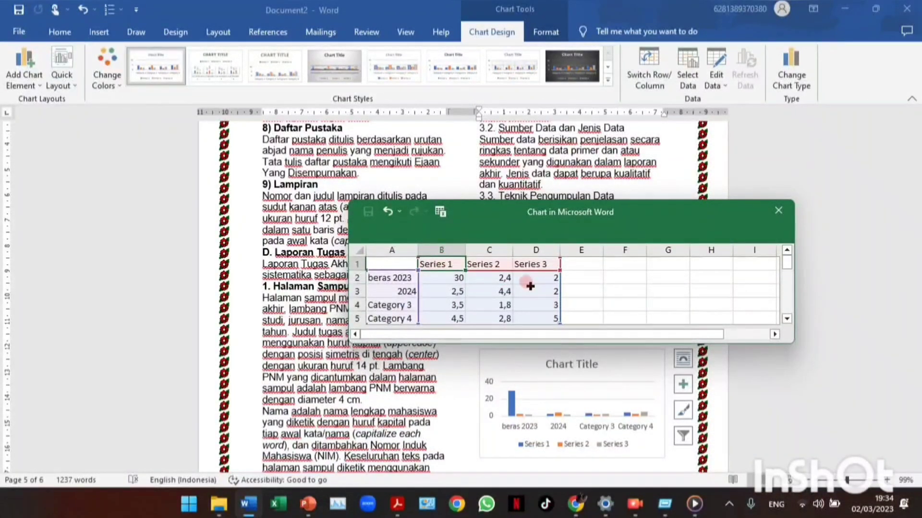
{"action": "key", "text": "BackSpace"}
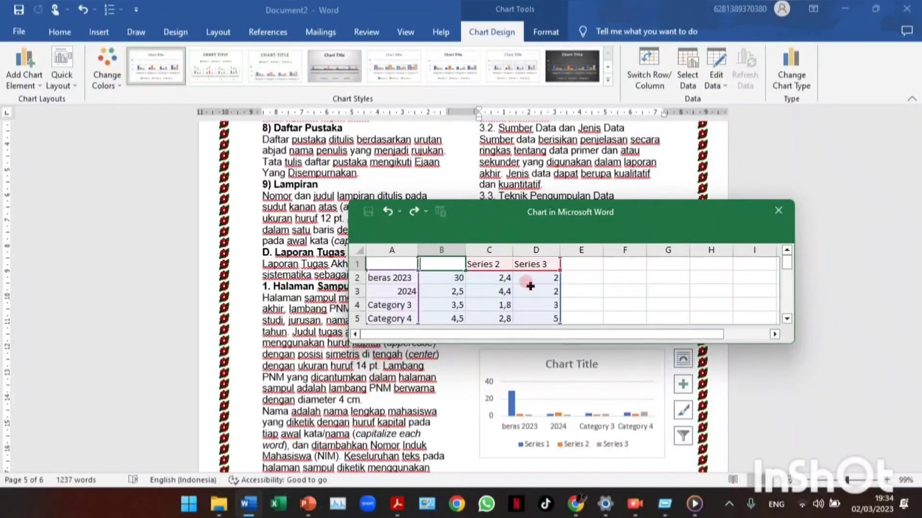
{"action": "type", "text": "pasar gede"}
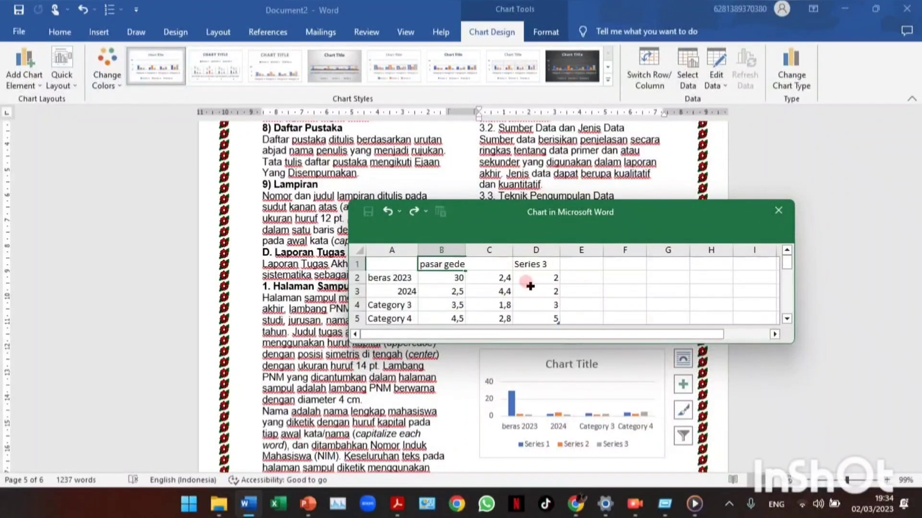
{"action": "left_click", "coordinate": [531, 262]}
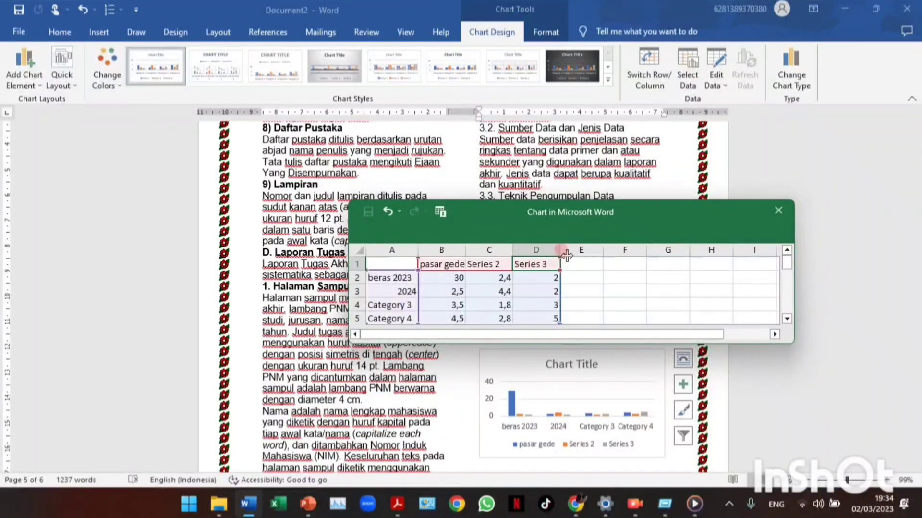
{"action": "key", "text": "BackSpace"}
{"action": "type", "text": "mall"}
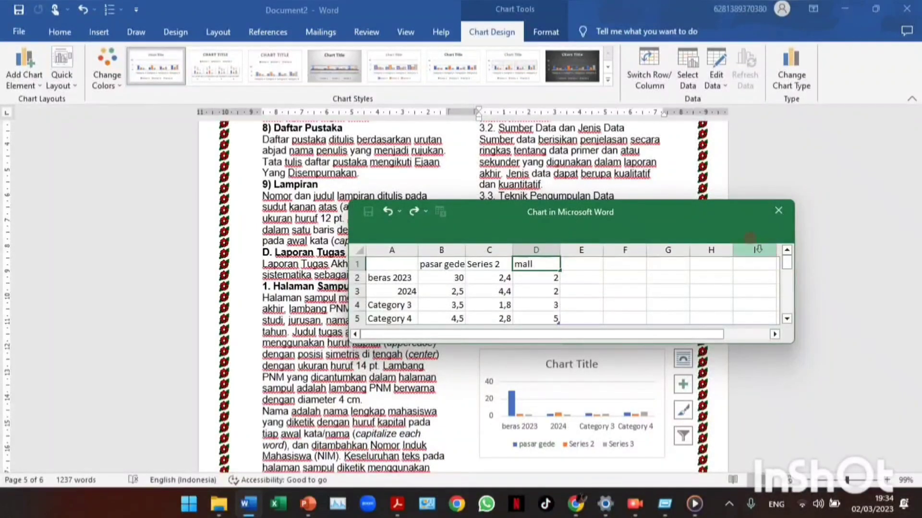
{"action": "left_click", "coordinate": [779, 212]}
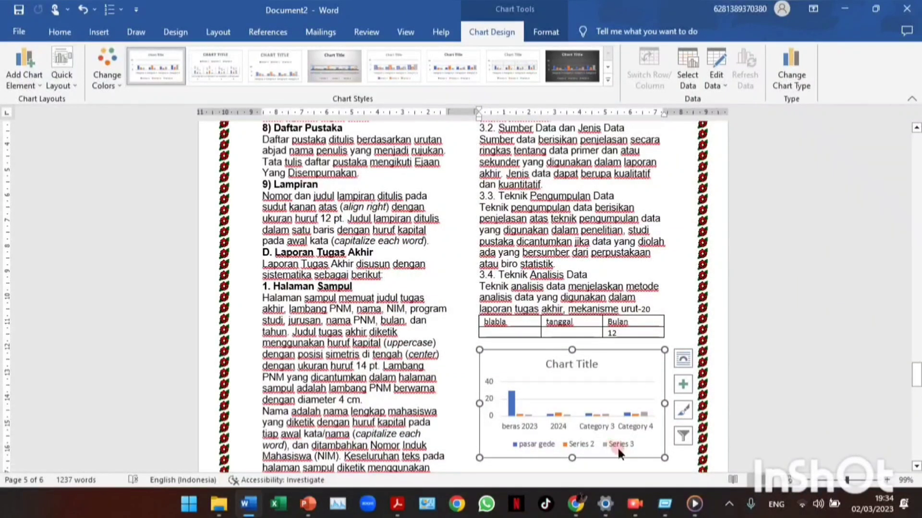
Step: Move the chart legend slightly down toward the chart's lower edge, then open and close its formatting options
{"action": "left_click", "coordinate": [632, 452]}
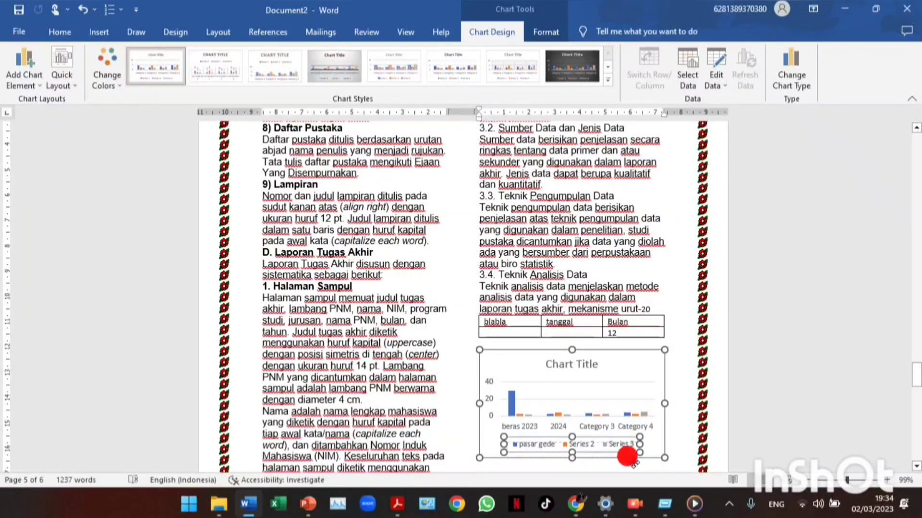
{"action": "left_click_drag", "start_coordinate": [632, 452], "coordinate": [658, 459]}
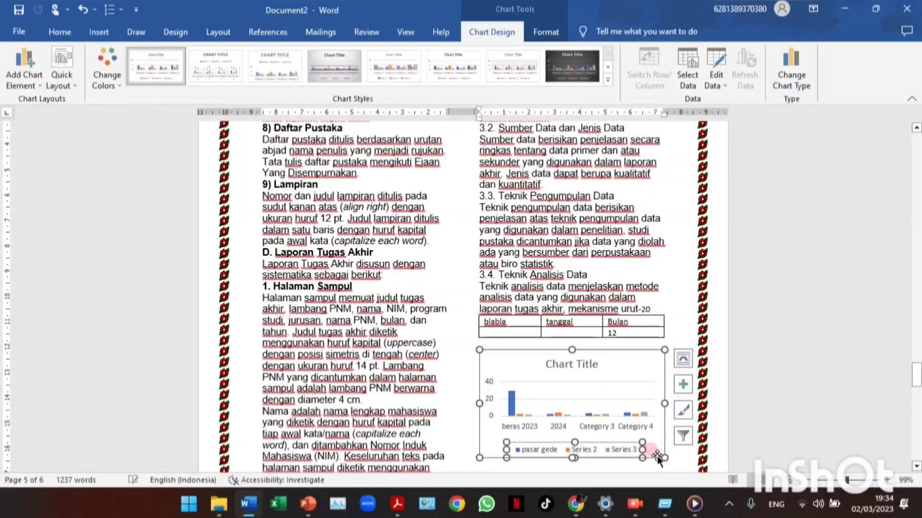
{"action": "left_click", "coordinate": [615, 437]}
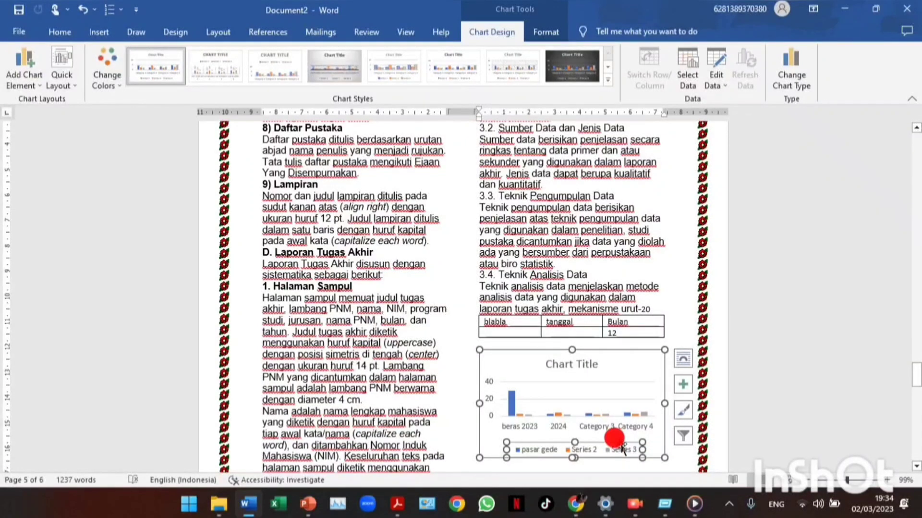
{"action": "double_click", "coordinate": [621, 436]}
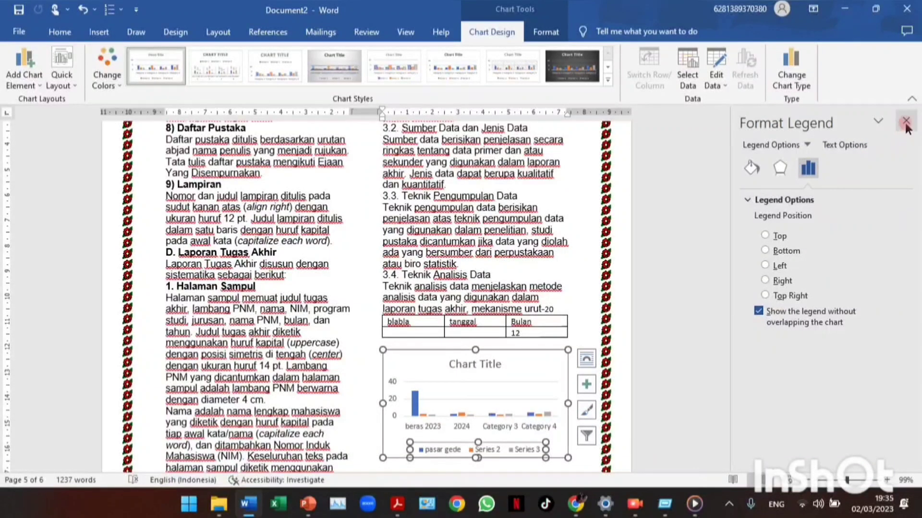
{"action": "left_click", "coordinate": [906, 122]}
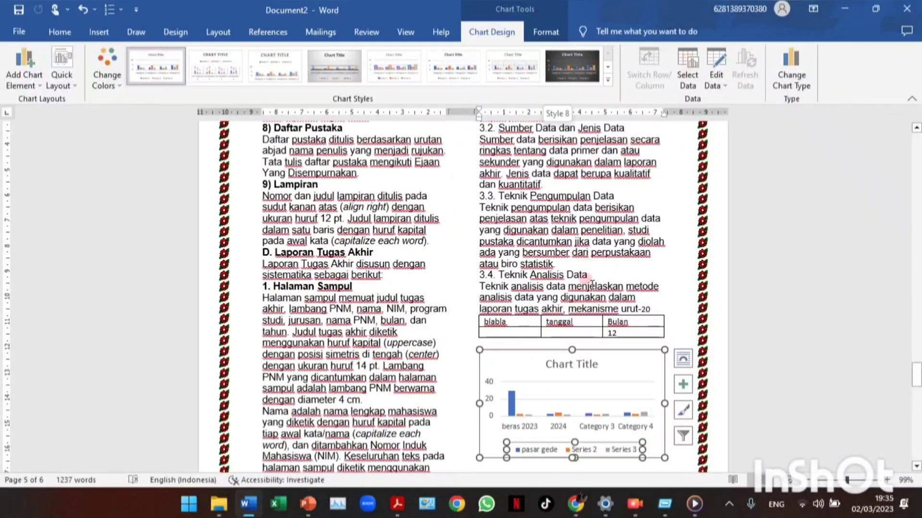
Step: Apply the dark Style 8 to the column chart and enlarge the chart, mainly in height
{"action": "left_click", "coordinate": [571, 67]}
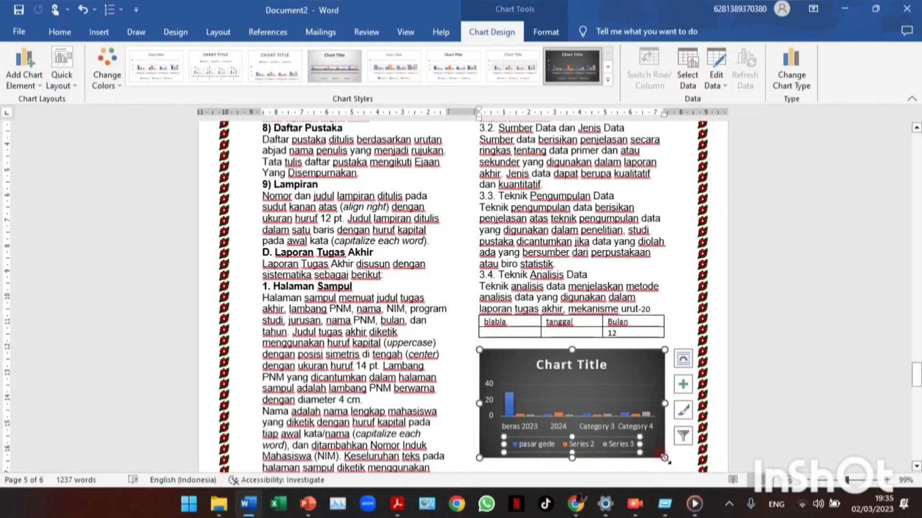
{"action": "left_click_drag", "start_coordinate": [665, 458], "coordinate": [664, 516]}
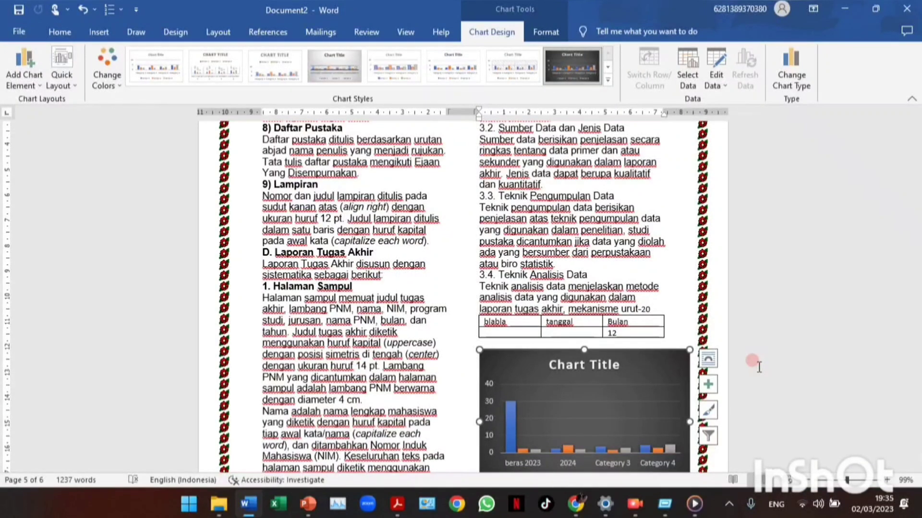
Step: Enter the text "blablbala" in the column below the chart
{"action": "left_click", "coordinate": [696, 458]}
{"action": "scroll", "coordinate": [696, 458], "scroll_direction": "down", "scroll_amount": 1}
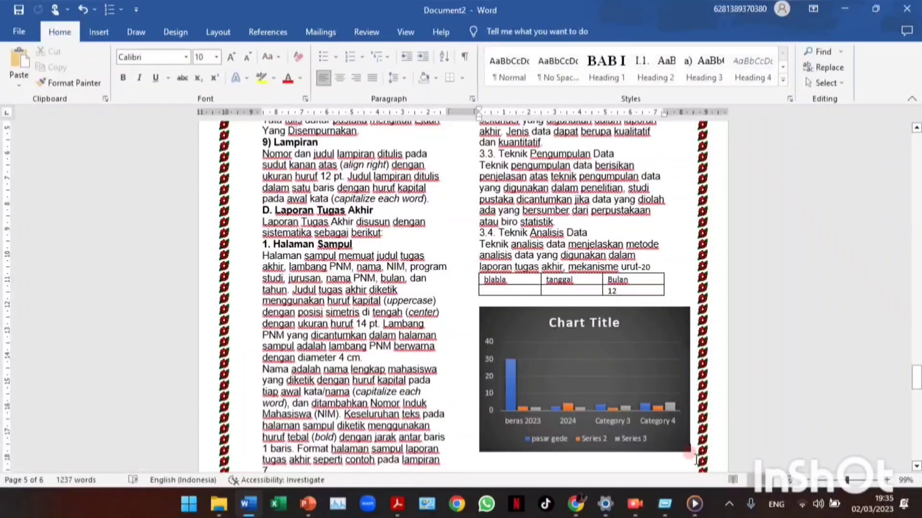
{"action": "scroll", "coordinate": [696, 458], "scroll_direction": "down", "scroll_amount": 3}
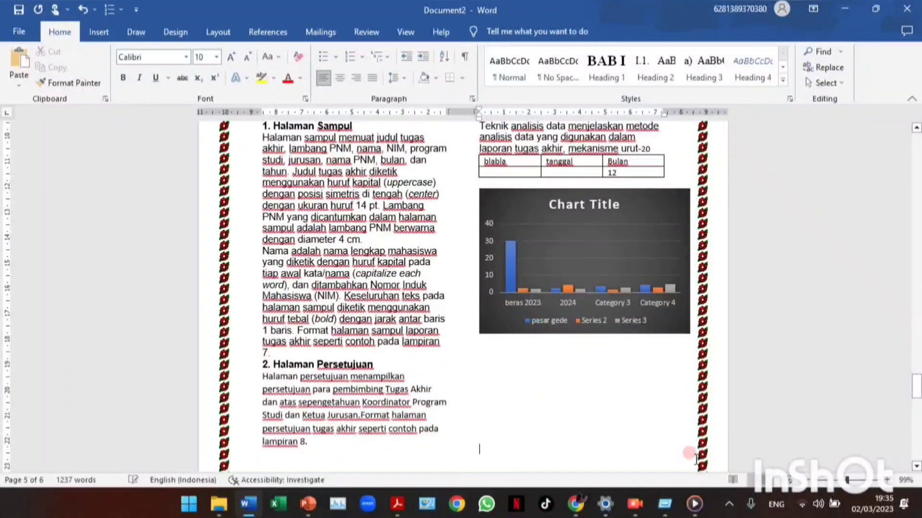
{"action": "type", "text": "blablbala"}
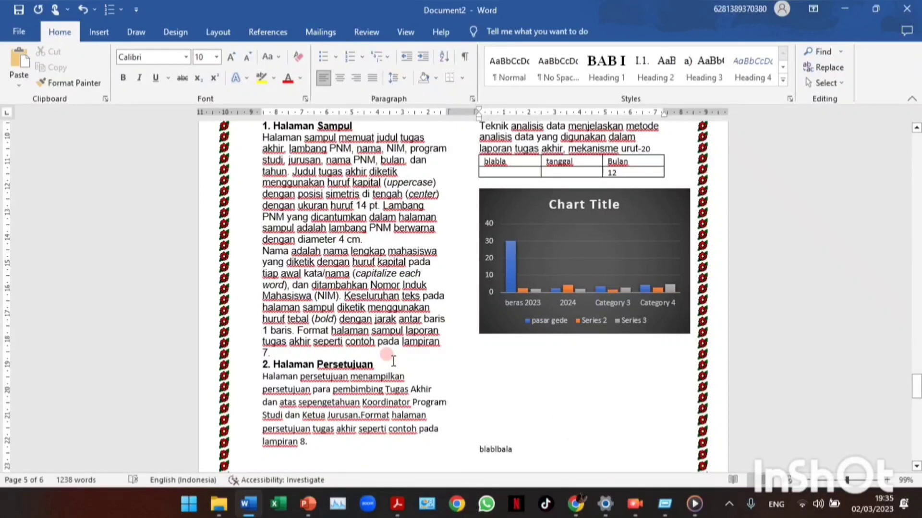
Step: Try Heading 4 on the title "2. Halaman Persetujuan", undo it, and apply Heading 2 instead
{"action": "left_click_drag", "start_coordinate": [391, 363], "coordinate": [247, 366]}
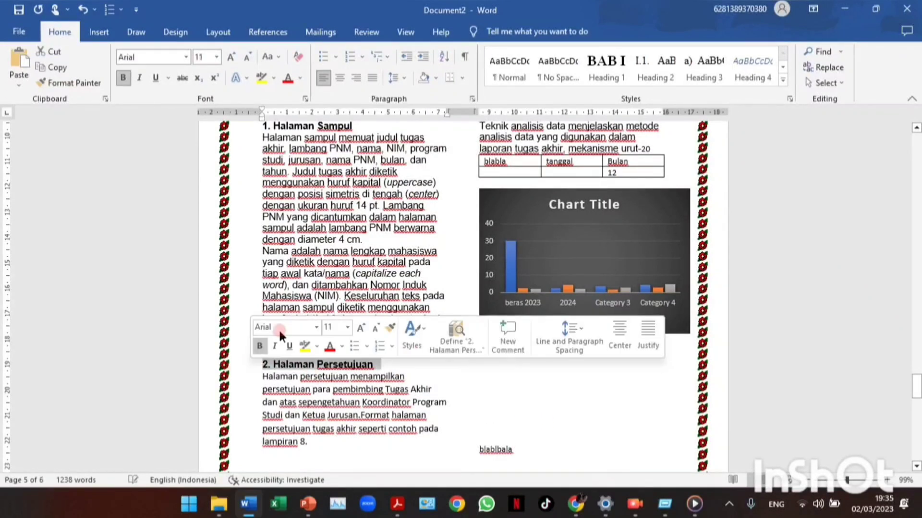
{"action": "left_click", "coordinate": [744, 69]}
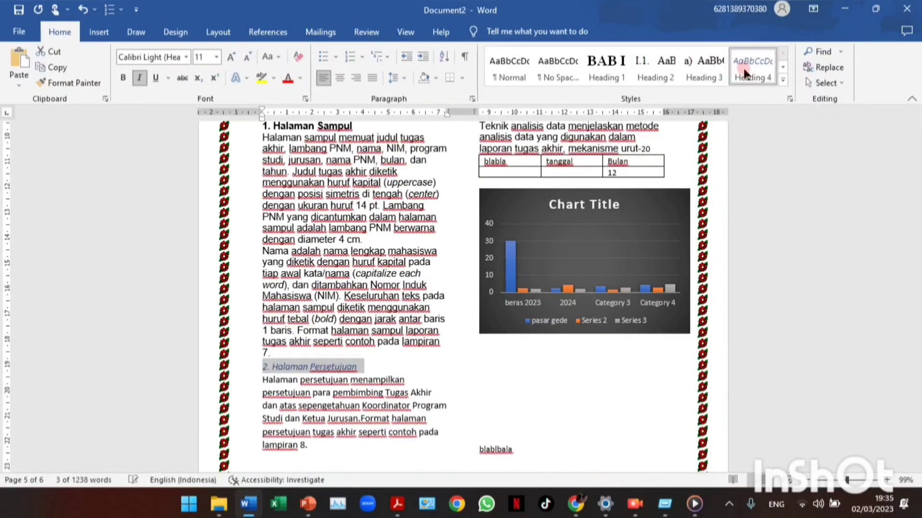
{"action": "left_click", "coordinate": [83, 9]}
{"action": "left_click", "coordinate": [653, 69]}
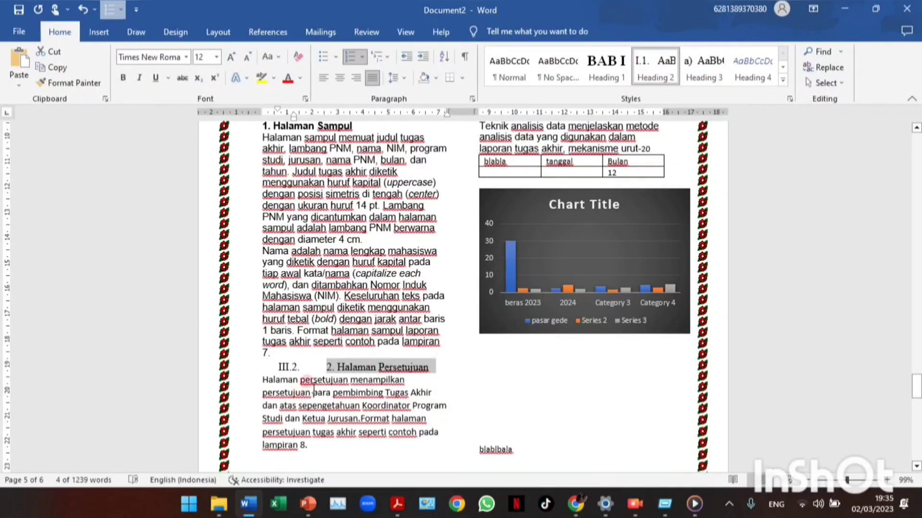
Step: Apply the Heading 2 style to the title "1. Halaman Sampul"
{"action": "key", "text": "Up"}
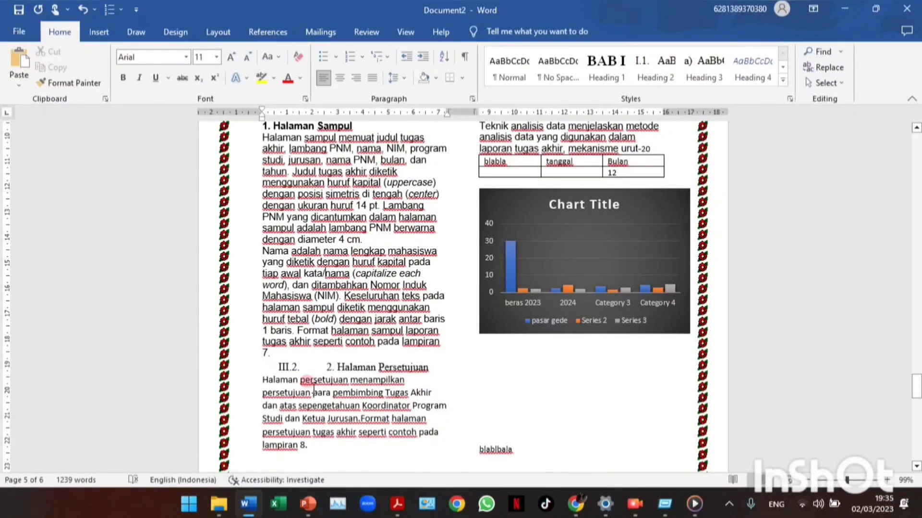
{"action": "scroll", "coordinate": [314, 388], "scroll_direction": "up", "scroll_amount": 2}
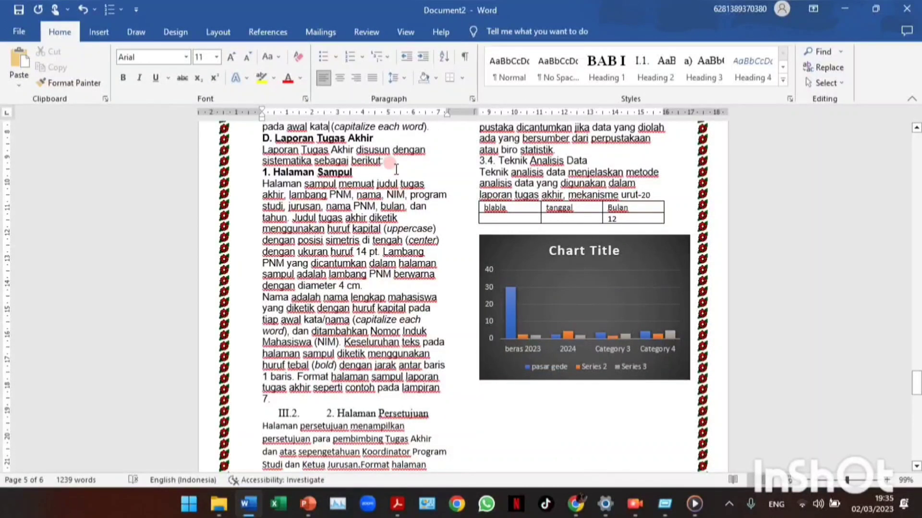
{"action": "left_click_drag", "start_coordinate": [396, 168], "coordinate": [259, 172]}
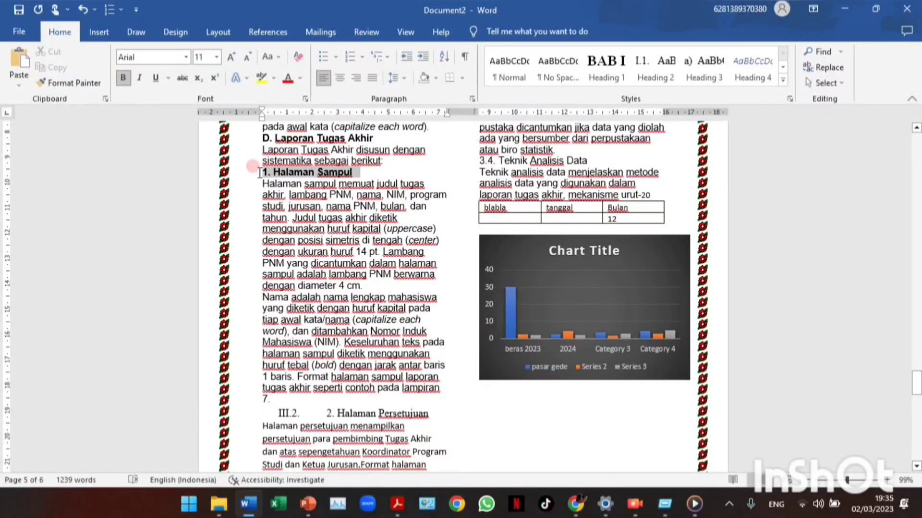
{"action": "left_click", "coordinate": [596, 75]}
{"action": "left_click", "coordinate": [642, 74]}
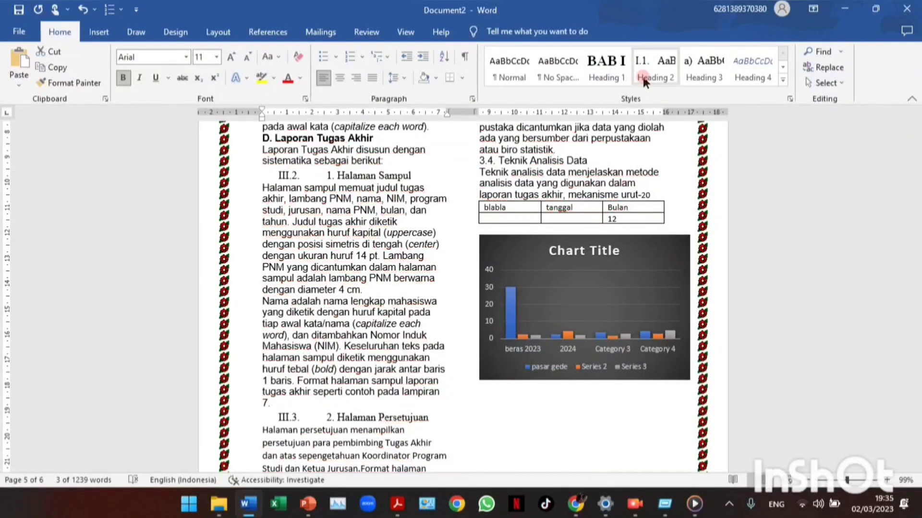
{"action": "left_click", "coordinate": [508, 355]}
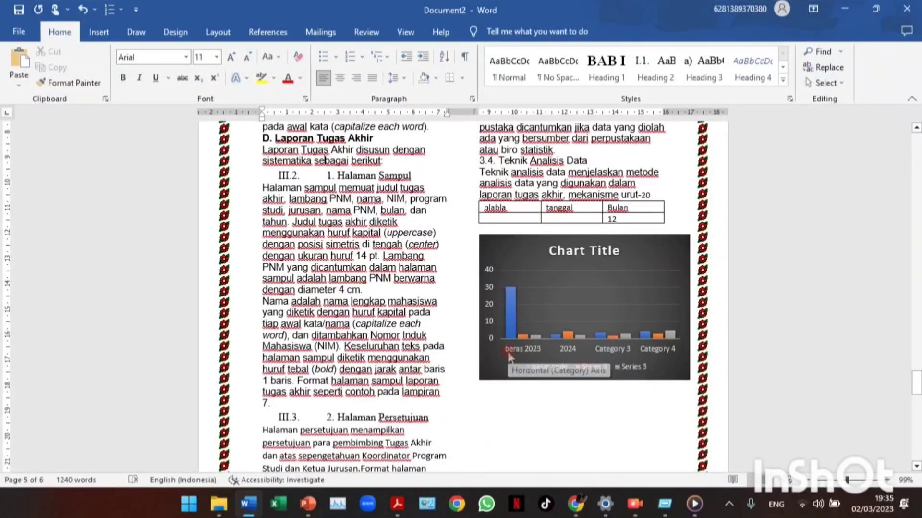
Step: Insert blank lines above the Contents heading to move the table of contents onto a new page
{"action": "scroll", "coordinate": [509, 352], "scroll_direction": "up", "scroll_amount": 15}
{"action": "scroll", "coordinate": [510, 352], "scroll_direction": "up", "scroll_amount": 15}
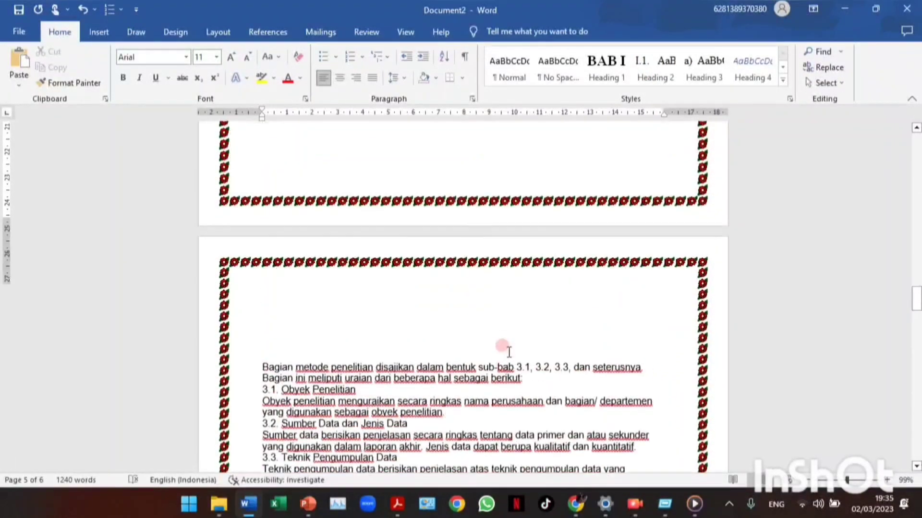
{"action": "scroll", "coordinate": [509, 351], "scroll_direction": "up", "scroll_amount": 4}
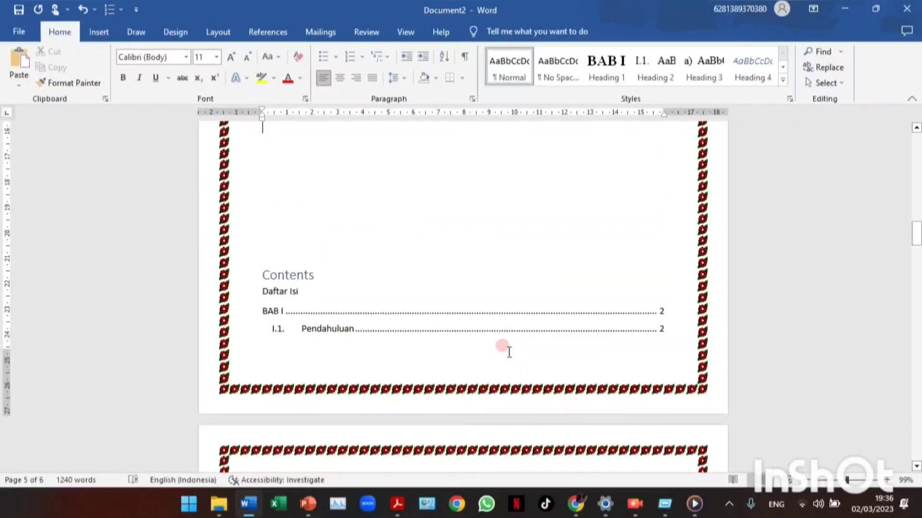
{"action": "left_click", "coordinate": [300, 254]}
{"action": "key", "text": "Return"}
{"action": "key", "text": "Return"}
{"action": "key", "text": "Return"}
Step: Update only the page numbers of the table of contents
{"action": "scroll", "coordinate": [300, 251], "scroll_direction": "down", "scroll_amount": 9}
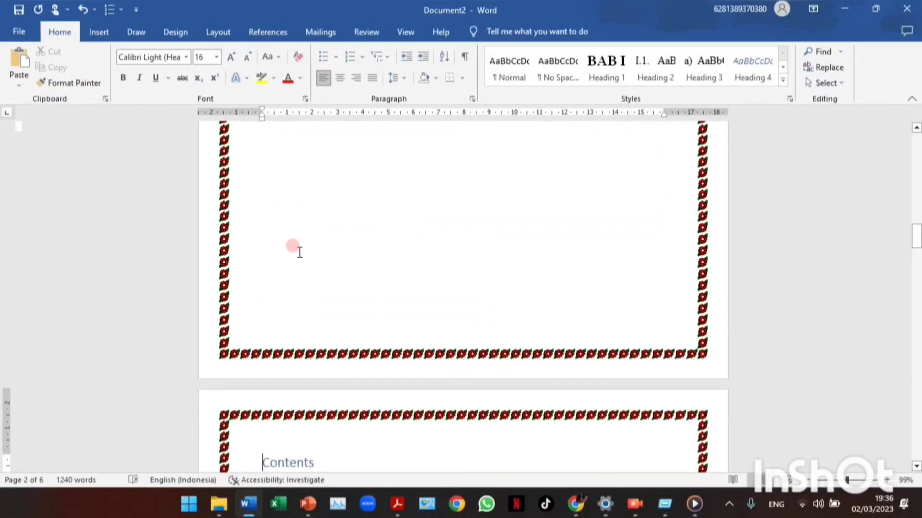
{"action": "scroll", "coordinate": [294, 245], "scroll_direction": "down", "scroll_amount": 3}
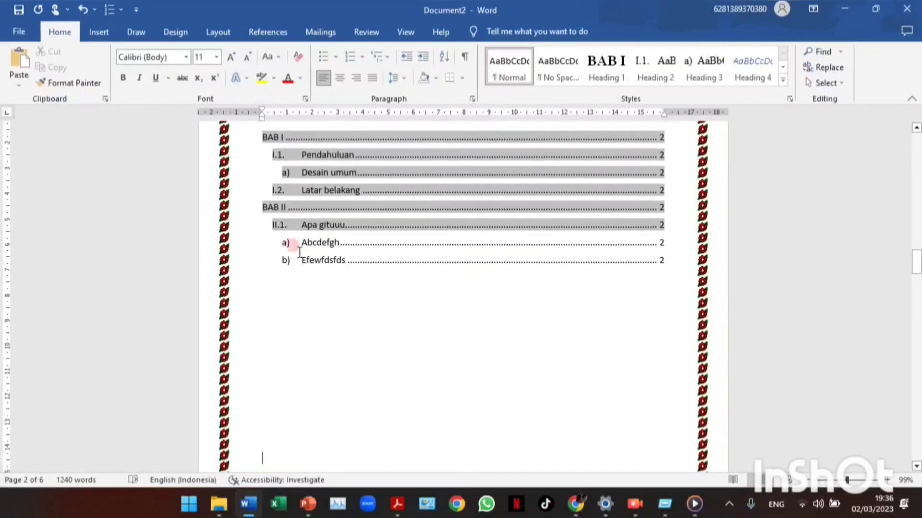
{"action": "scroll", "coordinate": [294, 242], "scroll_direction": "up", "scroll_amount": 3}
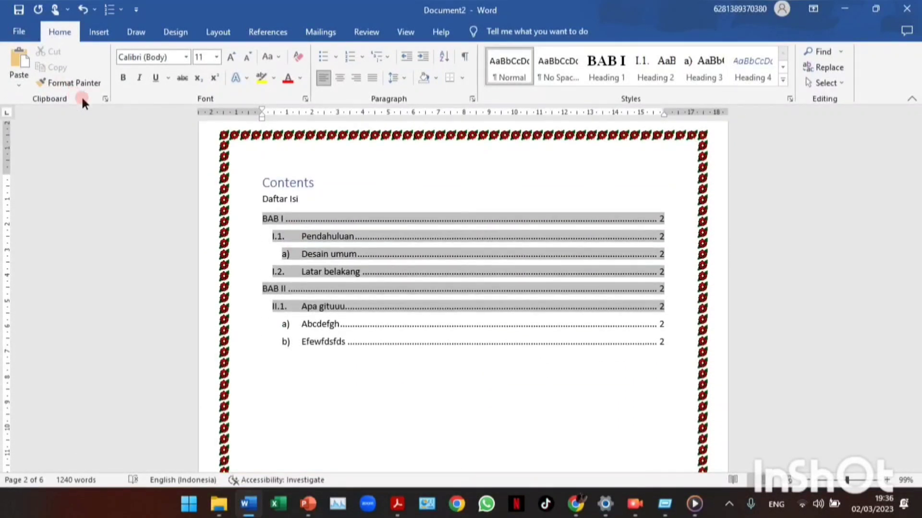
{"action": "left_click", "coordinate": [309, 182]}
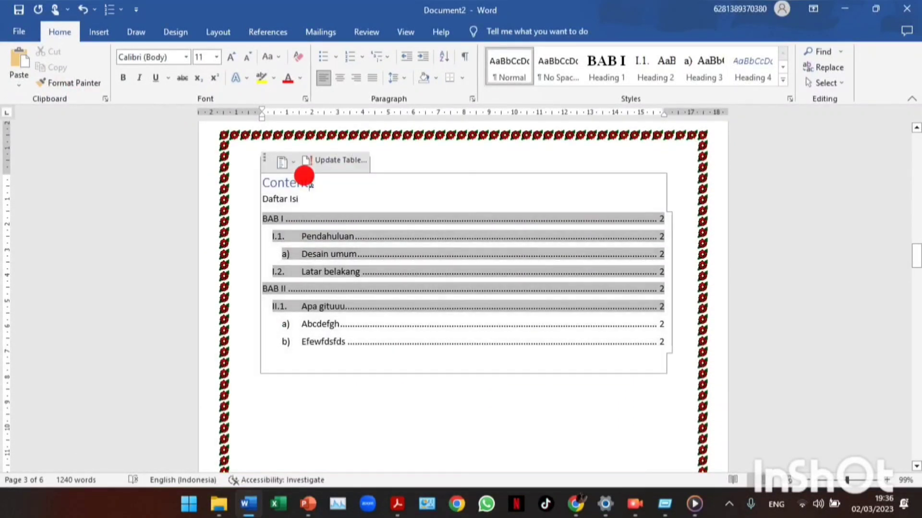
{"action": "left_click", "coordinate": [333, 162]}
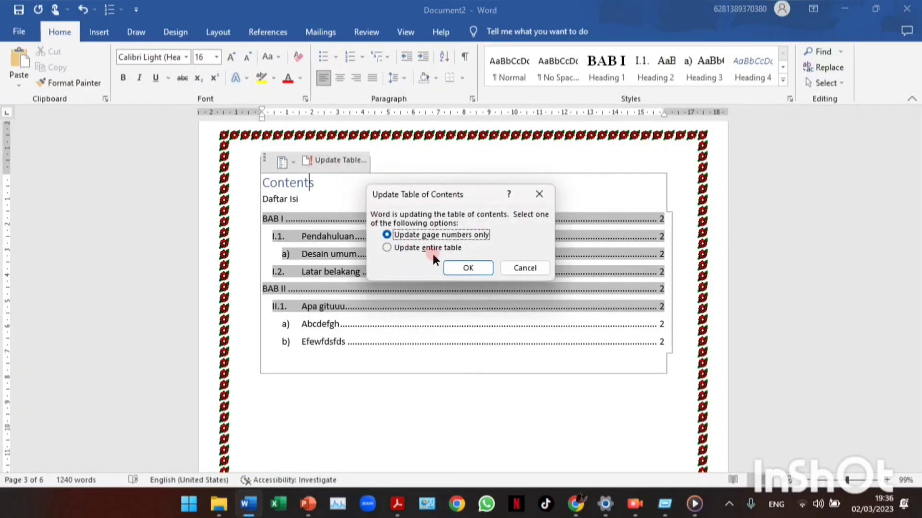
{"action": "left_click", "coordinate": [465, 268]}
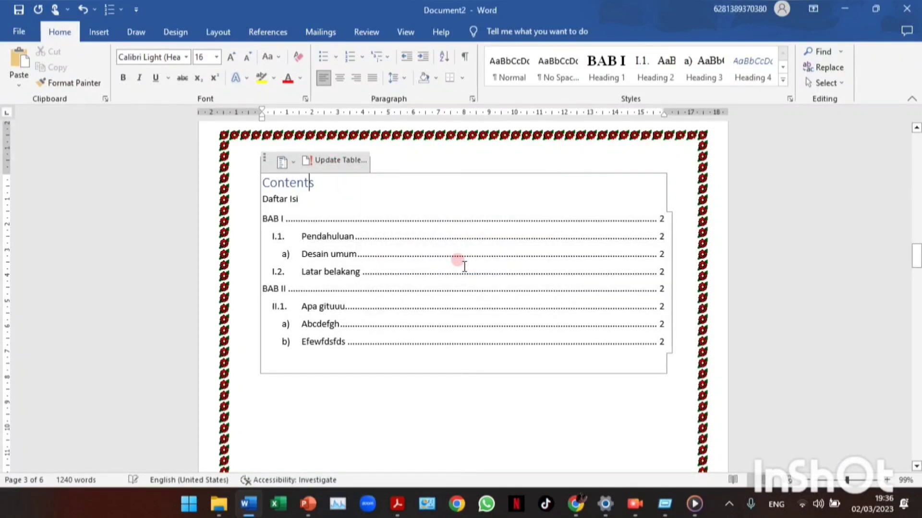
Step: Update the entire table of contents so that it includes the newly styled headings
{"action": "left_click", "coordinate": [331, 161]}
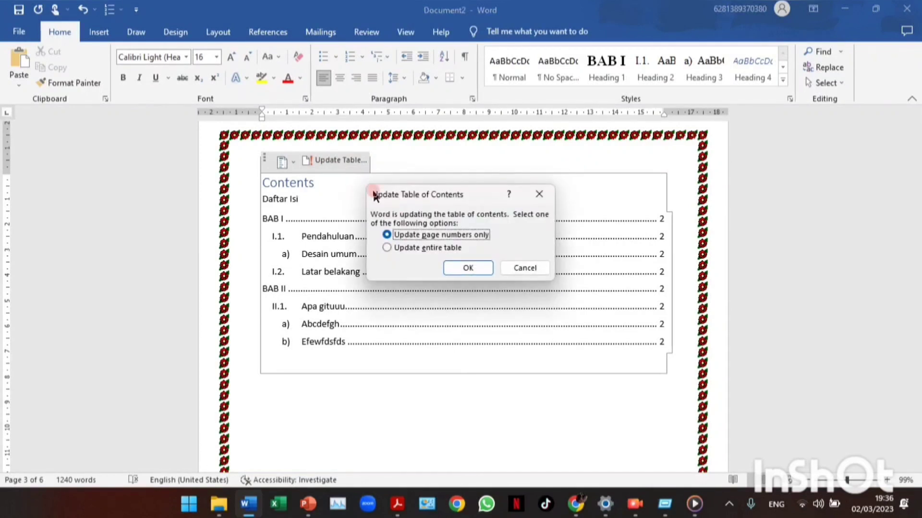
{"action": "left_click", "coordinate": [419, 247]}
{"action": "left_click", "coordinate": [465, 266]}
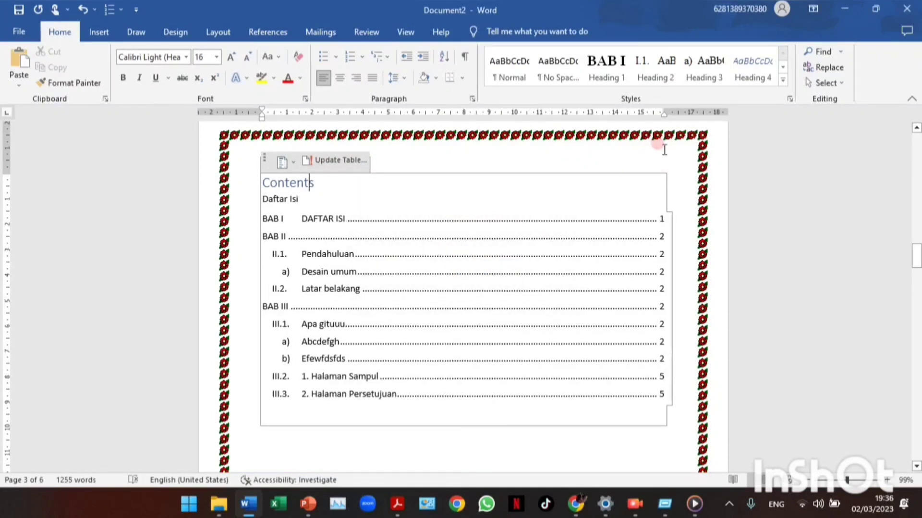
{"action": "left_click", "coordinate": [673, 163]}
Step: View the document at 50% zoom and look over the layout of all pages, from the table of contents to the chart
{"action": "scroll", "coordinate": [765, 277], "scroll_direction": "down", "scroll_amount": 5}
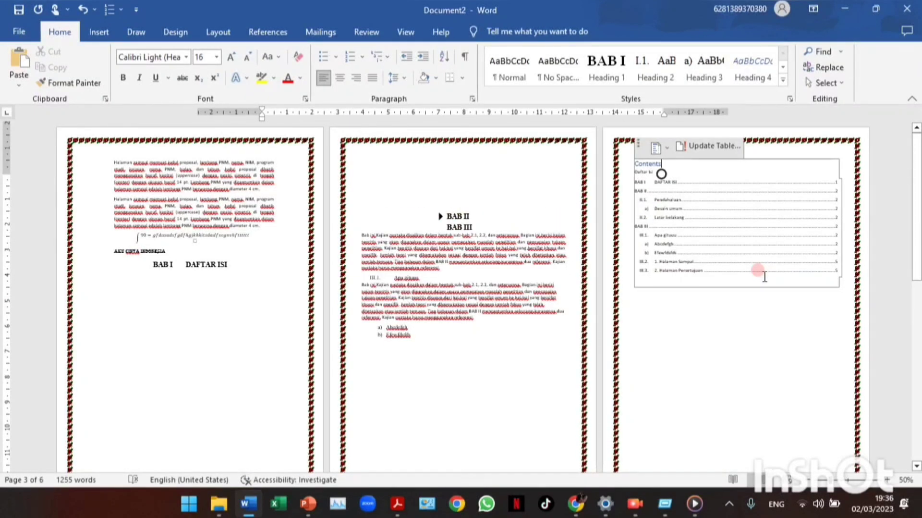
{"action": "scroll", "coordinate": [764, 277], "scroll_direction": "down", "scroll_amount": 3}
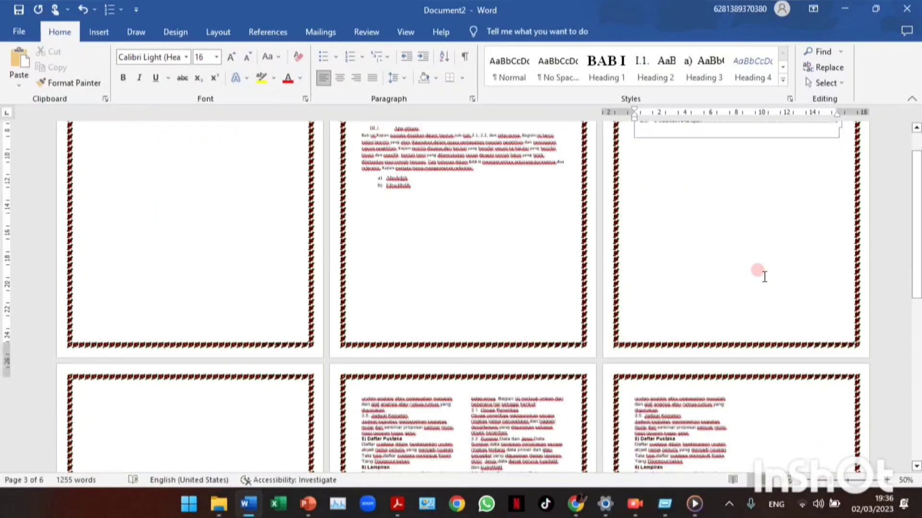
{"action": "scroll", "coordinate": [765, 276], "scroll_direction": "up", "scroll_amount": 3}
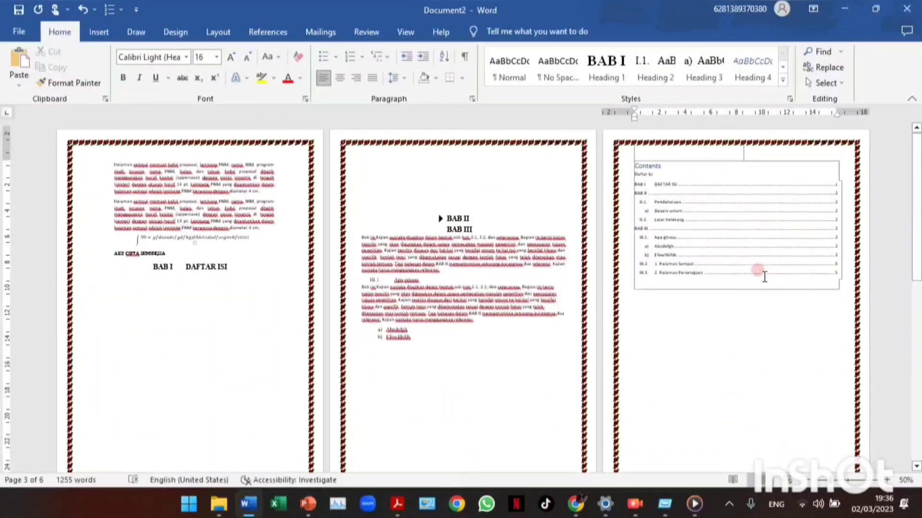
{"action": "scroll", "coordinate": [764, 277], "scroll_direction": "down", "scroll_amount": 1}
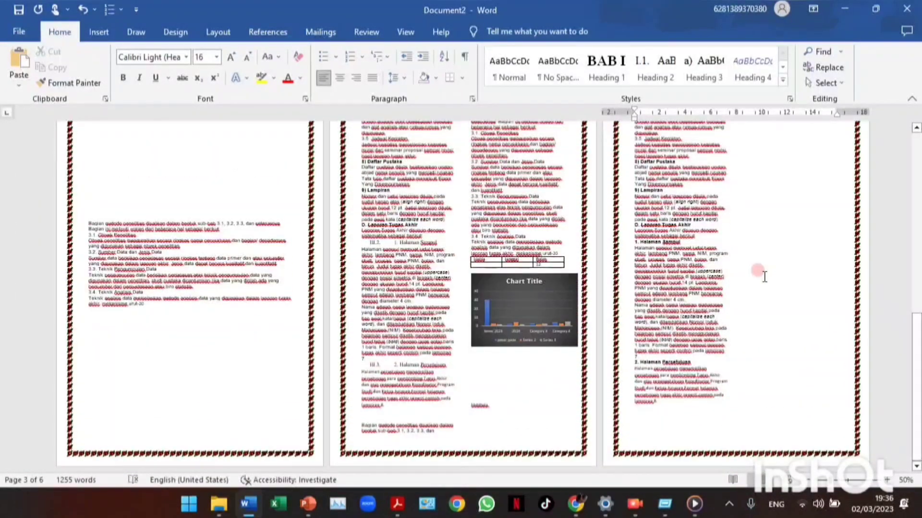
{"action": "scroll", "coordinate": [765, 276], "scroll_direction": "up", "scroll_amount": 1}
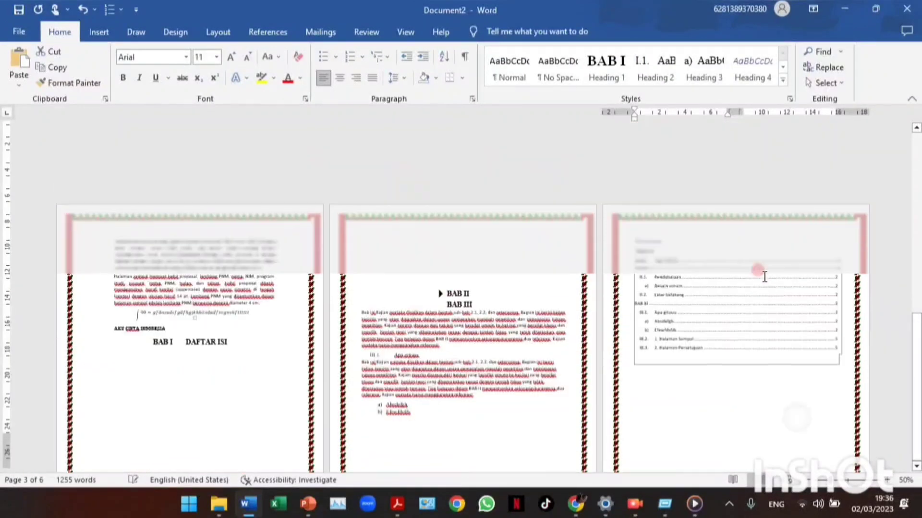
{"action": "scroll", "coordinate": [765, 277], "scroll_direction": "down", "scroll_amount": 1}
{"action": "scroll", "coordinate": [762, 266], "scroll_direction": "up", "scroll_amount": 1}
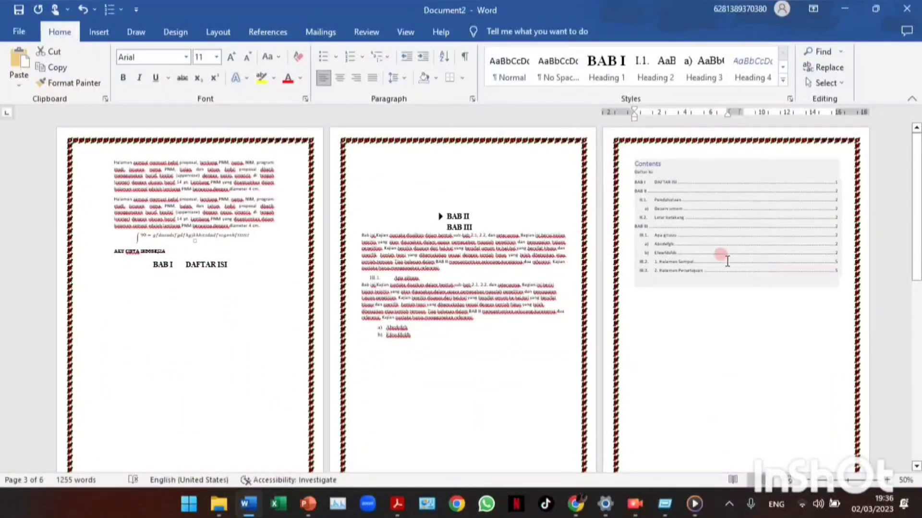
{"action": "left_click", "coordinate": [715, 471]}
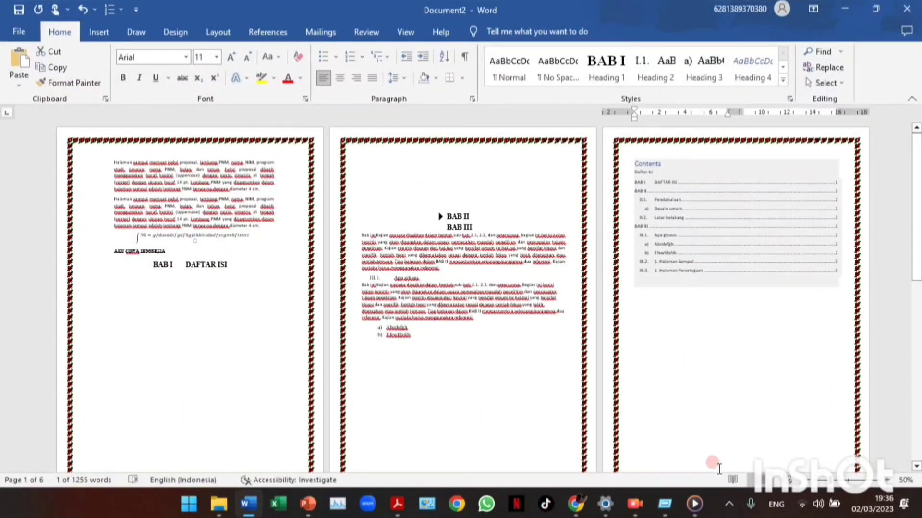